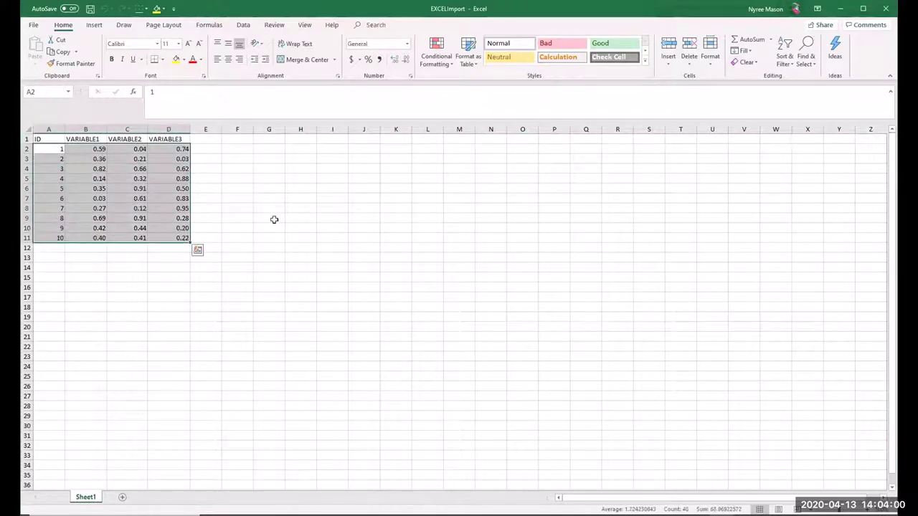
Enter the text "annotation" in cell G17, outside the data table.
{"action": "left_click", "coordinate": [271, 296]}
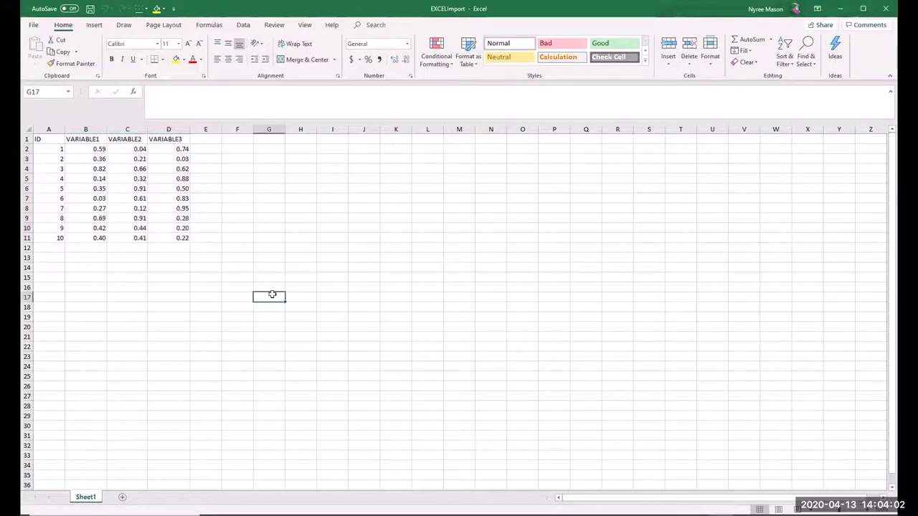
{"action": "type", "text": "annotat"}
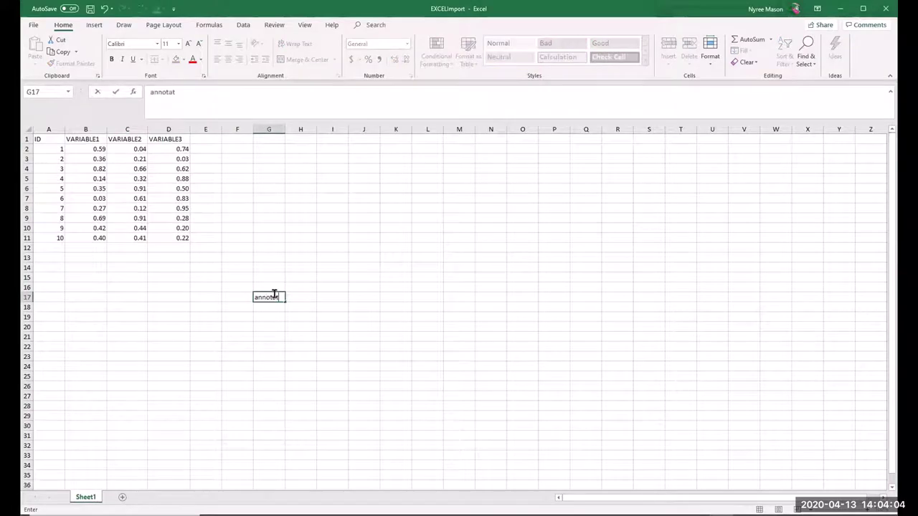
{"action": "type", "text": "ion"}
{"action": "key", "text": "Up"}
{"action": "key", "text": "Right"}
{"action": "key", "text": "Right"}
{"action": "key", "text": "Right"}
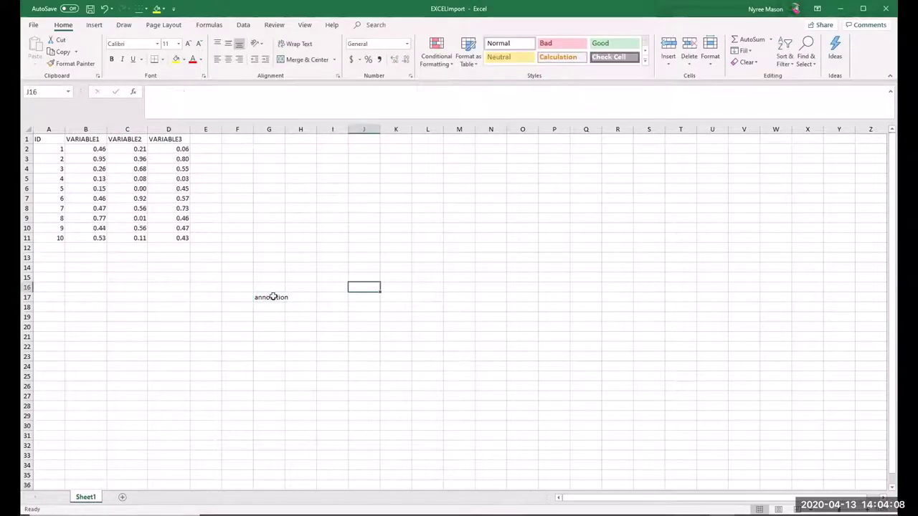
Move the "annotation" text from cell G17 to cell C13, just below the data table.
{"action": "left_click", "coordinate": [273, 296]}
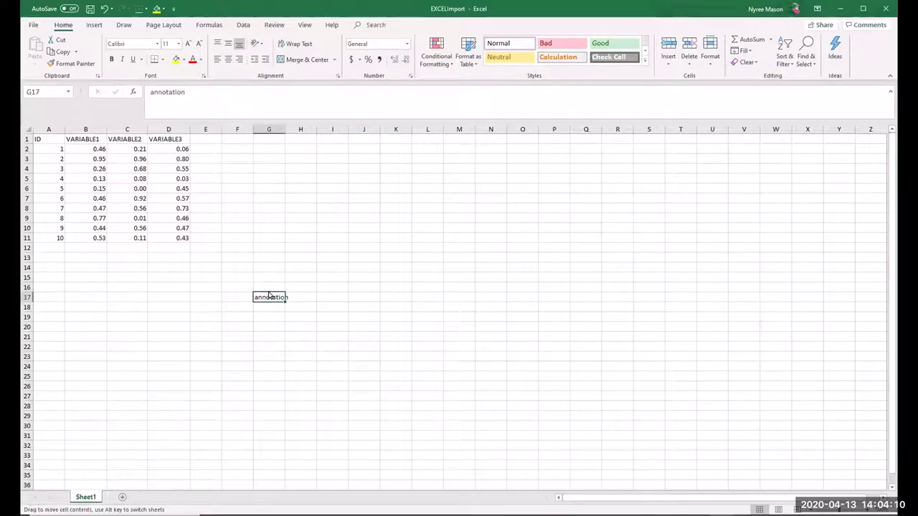
{"action": "left_click_drag", "start_coordinate": [270, 296], "coordinate": [124, 257]}
{"action": "left_click", "coordinate": [234, 266]}
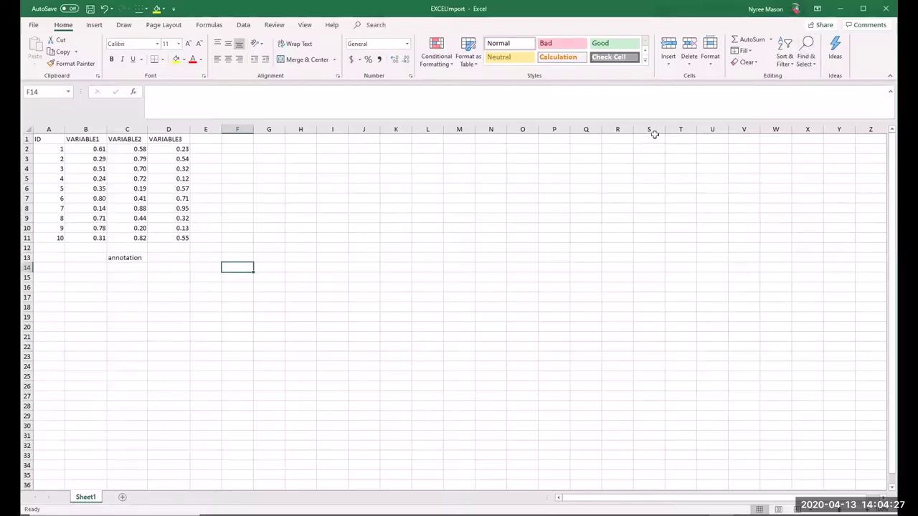
Delete the "annotation" text from cell C13 and save the workbook.
{"action": "left_click", "coordinate": [134, 258]}
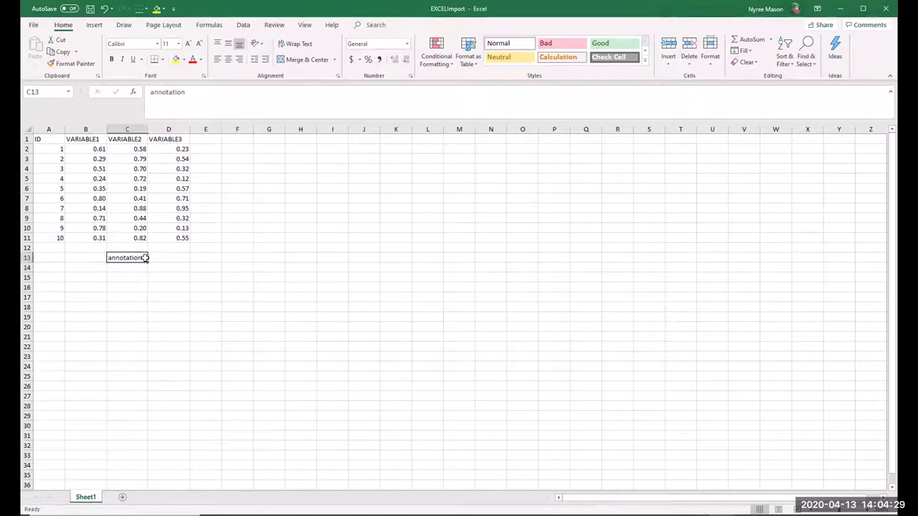
{"action": "key", "text": "Delete"}
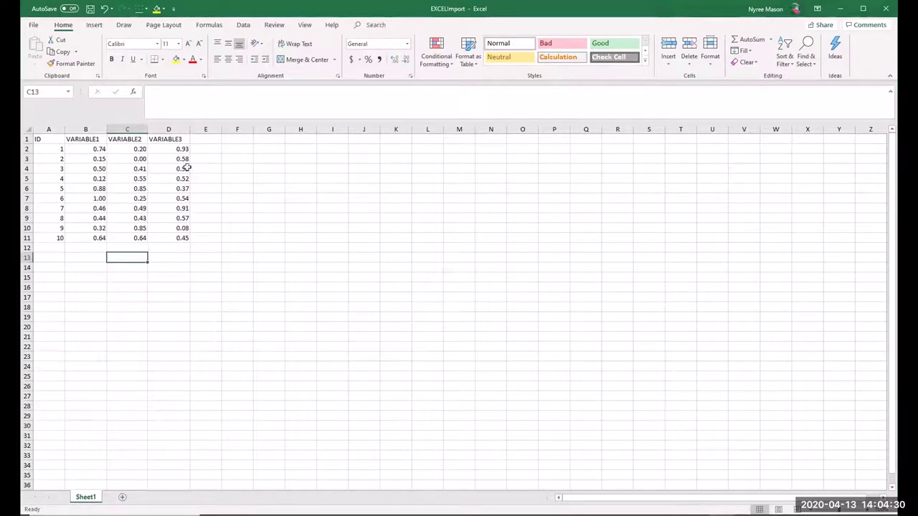
{"action": "left_click", "coordinate": [91, 10]}
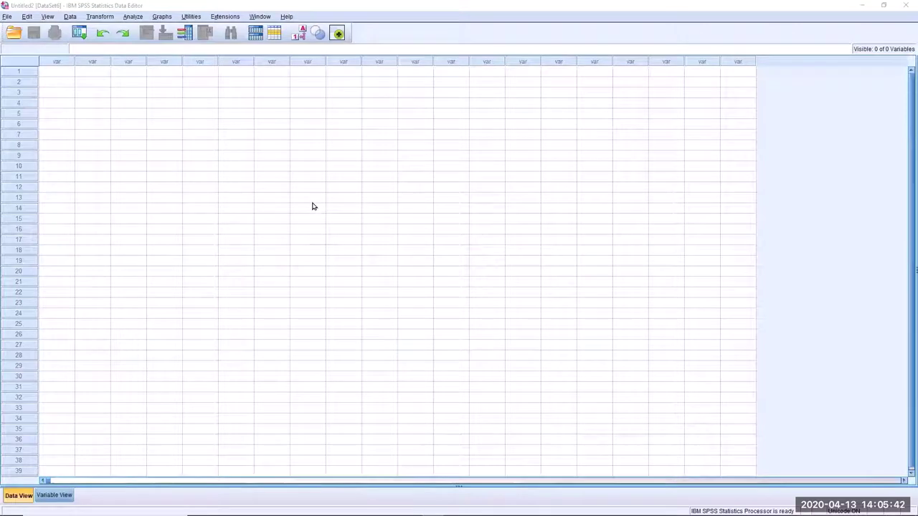
In SPSS, open the data file EXCELImport.xlsx from the Data folder, with the file type set to Excel.
{"action": "left_click", "coordinate": [8, 16]}
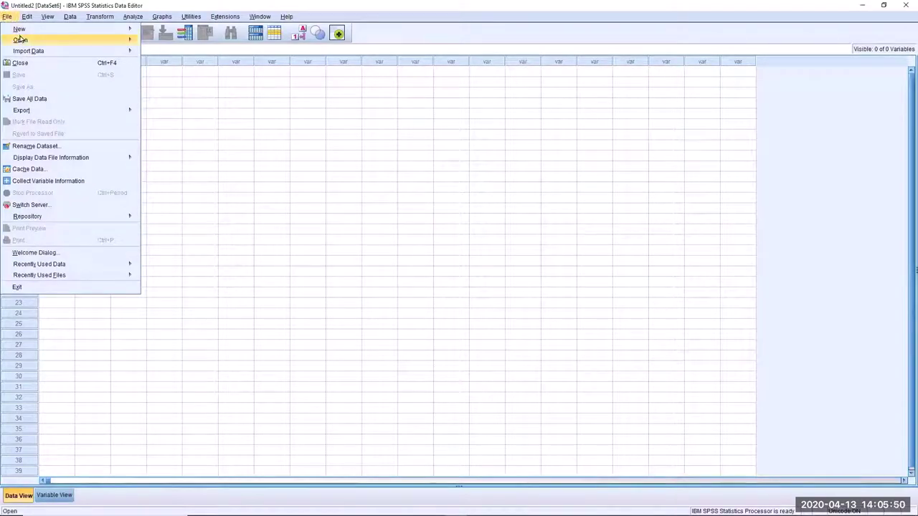
{"action": "mouse_move", "coordinate": [29, 41]}
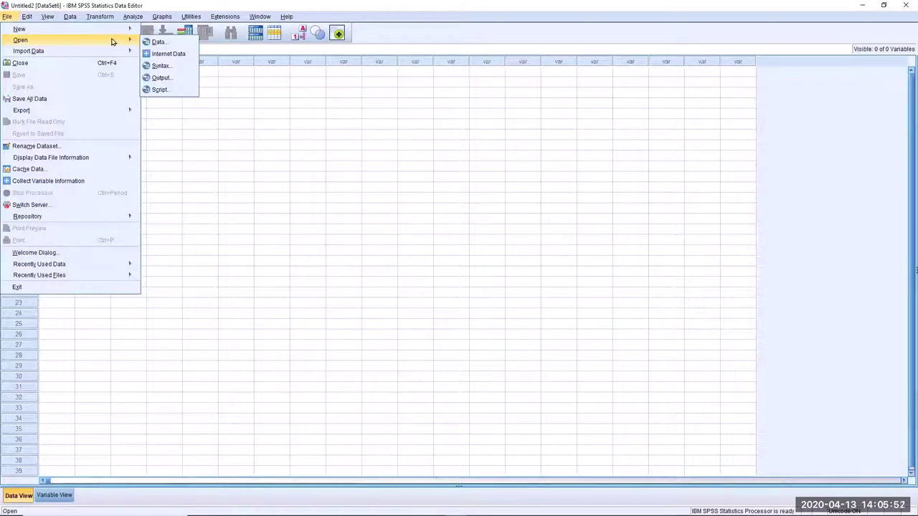
{"action": "left_click", "coordinate": [162, 42]}
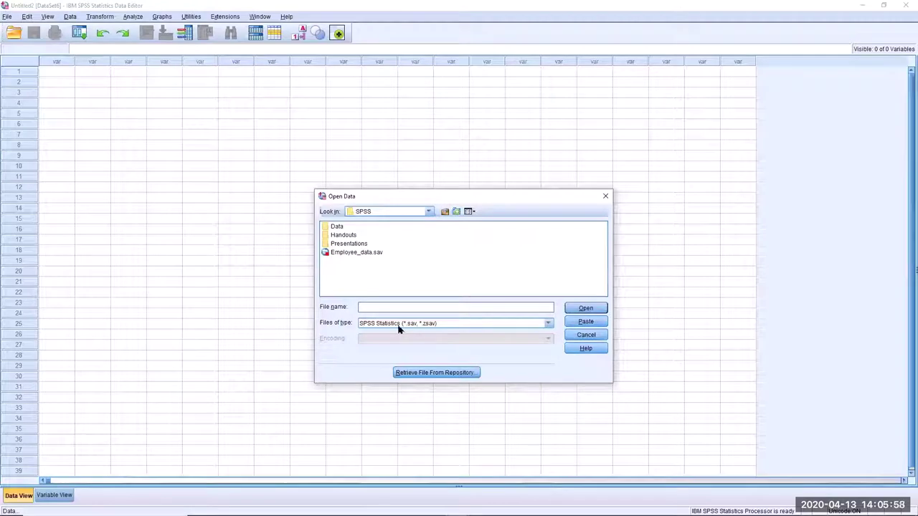
{"action": "left_click", "coordinate": [549, 324]}
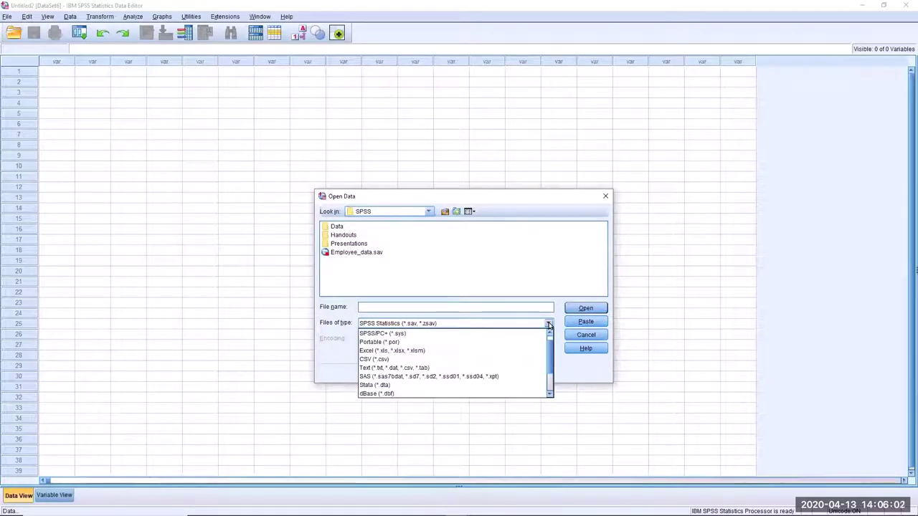
{"action": "left_click", "coordinate": [438, 352]}
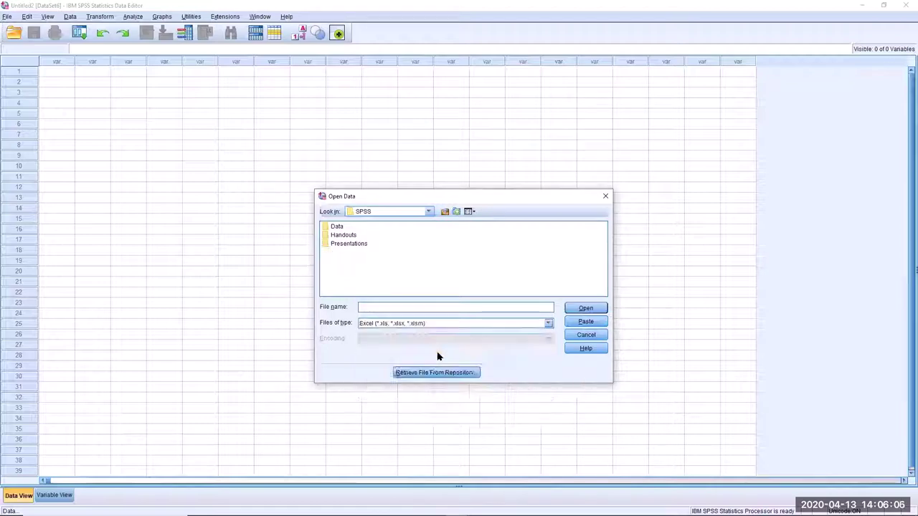
{"action": "double_click", "coordinate": [337, 227]}
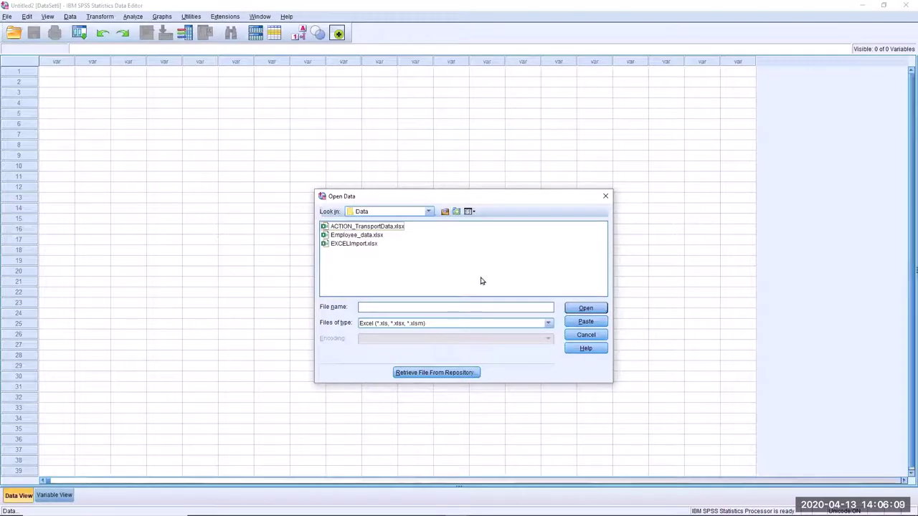
{"action": "left_click", "coordinate": [345, 243]}
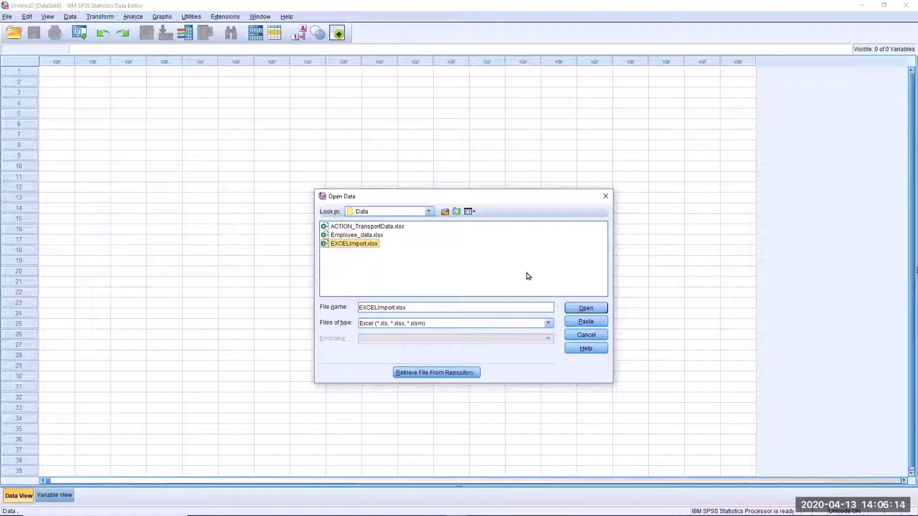
{"action": "left_click", "coordinate": [587, 308]}
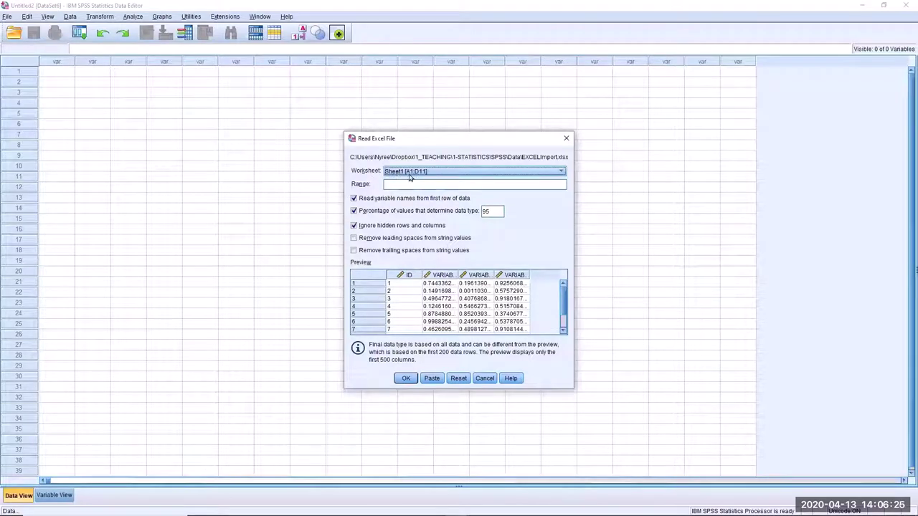
Import worksheet Sheet1 [A1:D11], reading the variable names from the first row of data.
{"action": "left_click", "coordinate": [561, 174]}
{"action": "left_click", "coordinate": [561, 174]}
{"action": "left_click", "coordinate": [406, 379]}
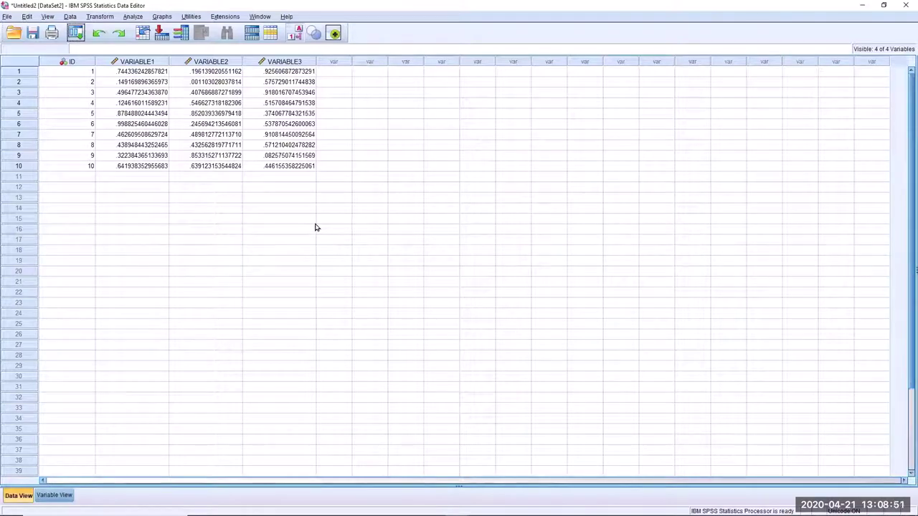
Open the SPSS data file Employee_data.sav from the SPSS folder.
{"action": "left_click", "coordinate": [7, 16]}
{"action": "mouse_move", "coordinate": [24, 40]}
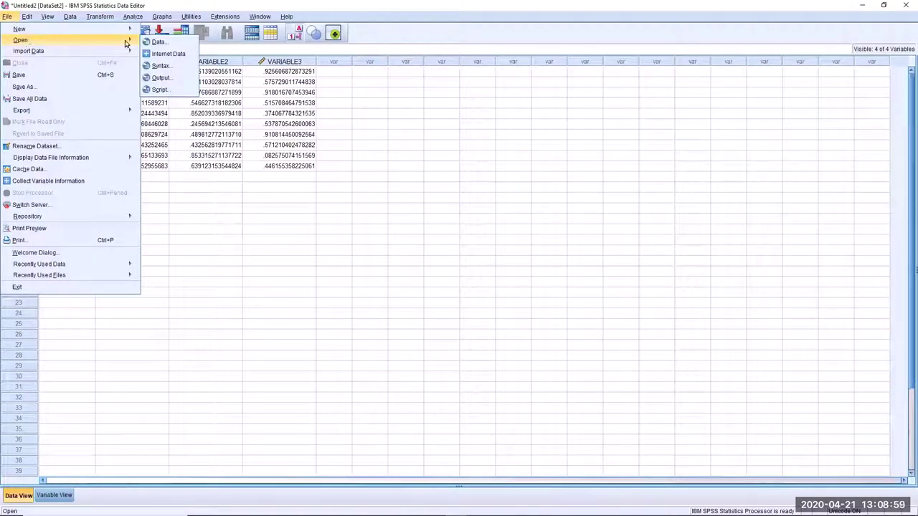
{"action": "left_click", "coordinate": [167, 45]}
{"action": "left_click", "coordinate": [358, 254]}
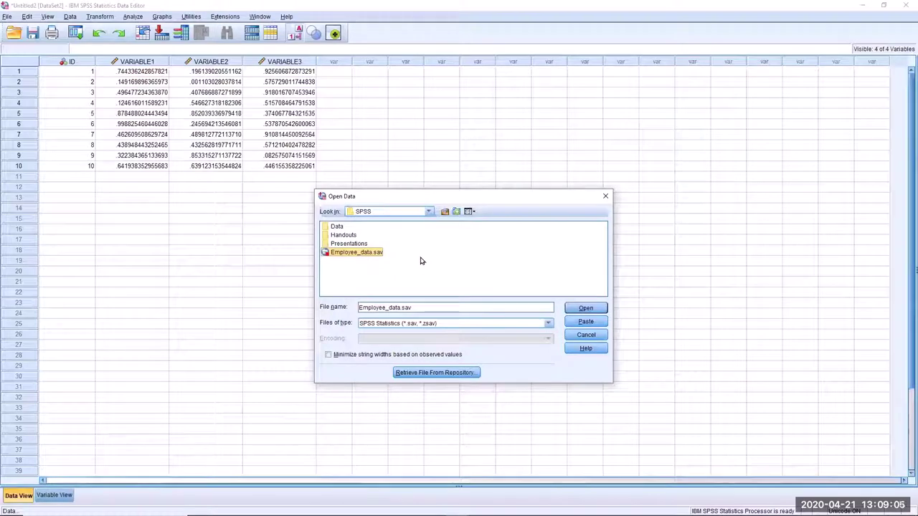
{"action": "left_click", "coordinate": [590, 310]}
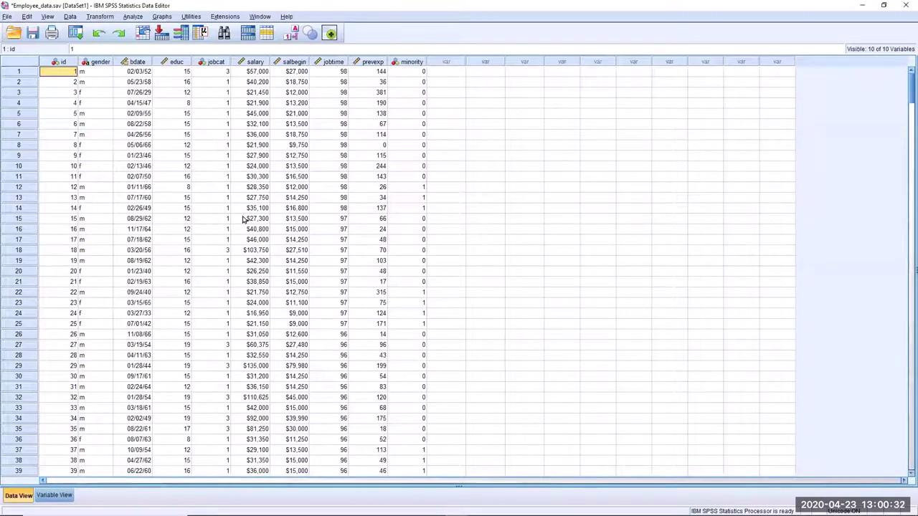
Look through the employee records and examine the id variable and its first cases.
{"action": "scroll", "coordinate": [229, 222], "scroll_direction": "down", "scroll_amount": 13}
{"action": "scroll", "coordinate": [225, 230], "scroll_direction": "up", "scroll_amount": 13}
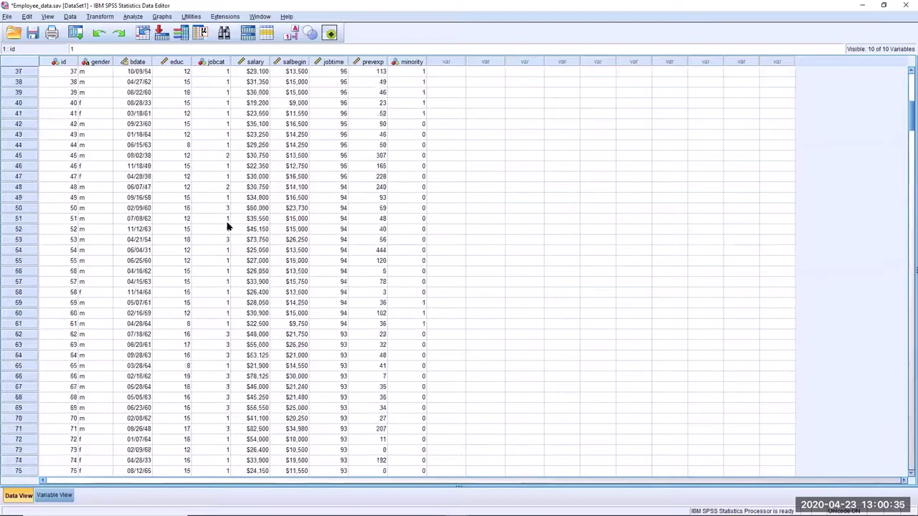
{"action": "left_click", "coordinate": [65, 62]}
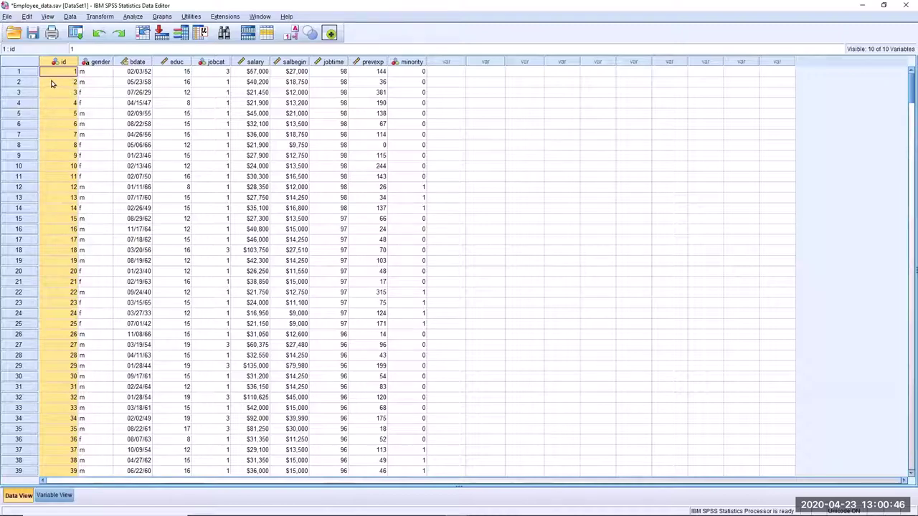
{"action": "left_click", "coordinate": [52, 83]}
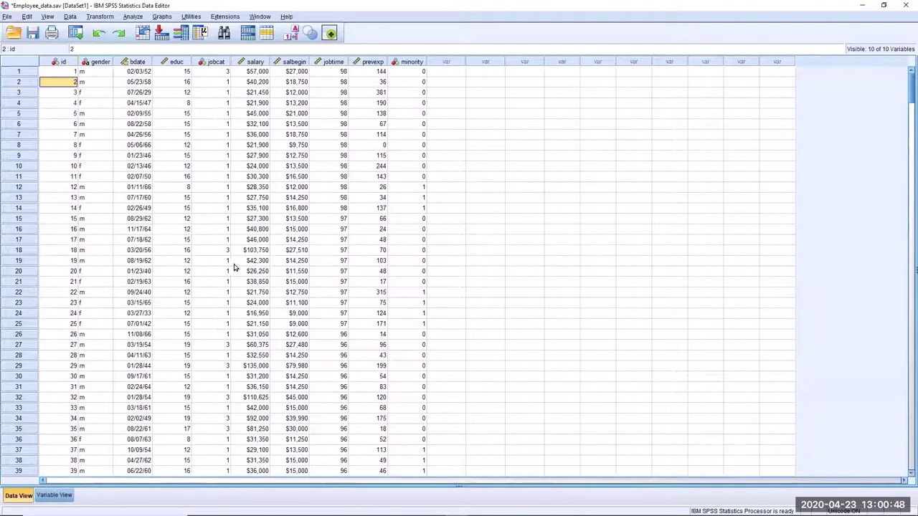
{"action": "left_click", "coordinate": [60, 73]}
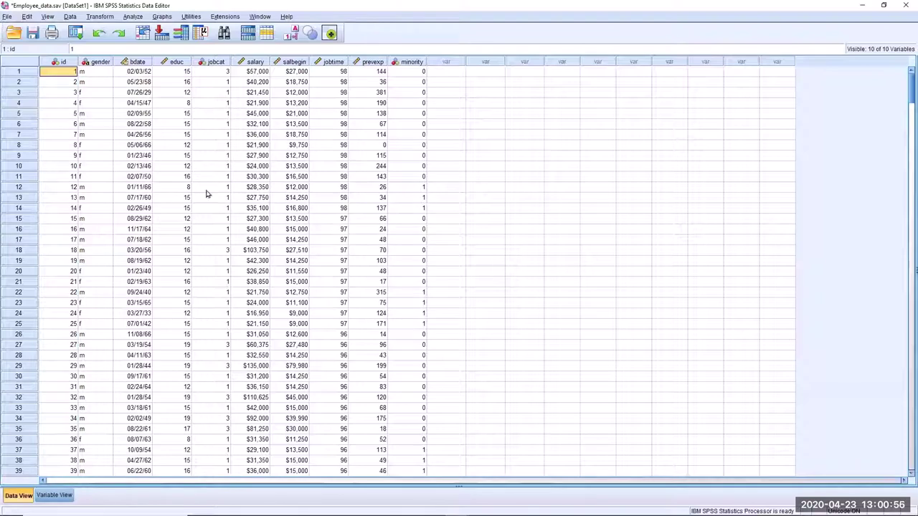
Examine how the gender variable is coded across the first five employee cases.
{"action": "left_click", "coordinate": [102, 75]}
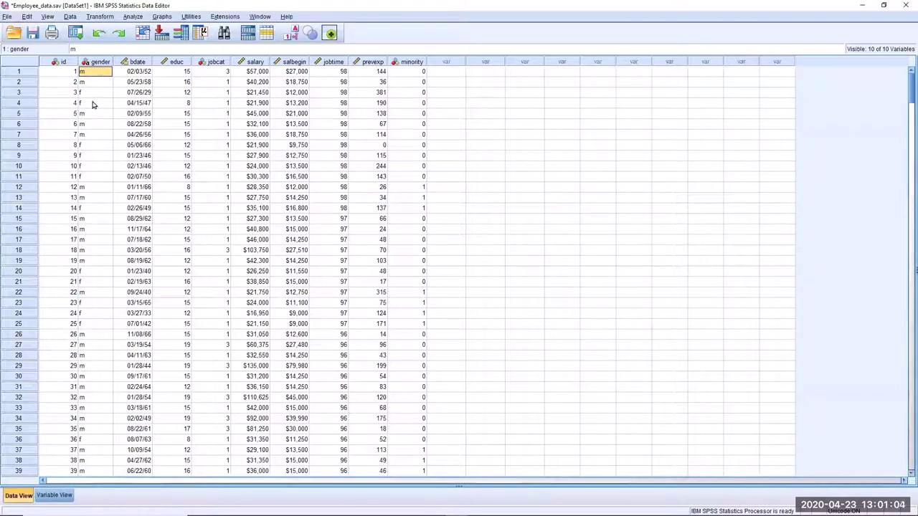
{"action": "left_click", "coordinate": [100, 93]}
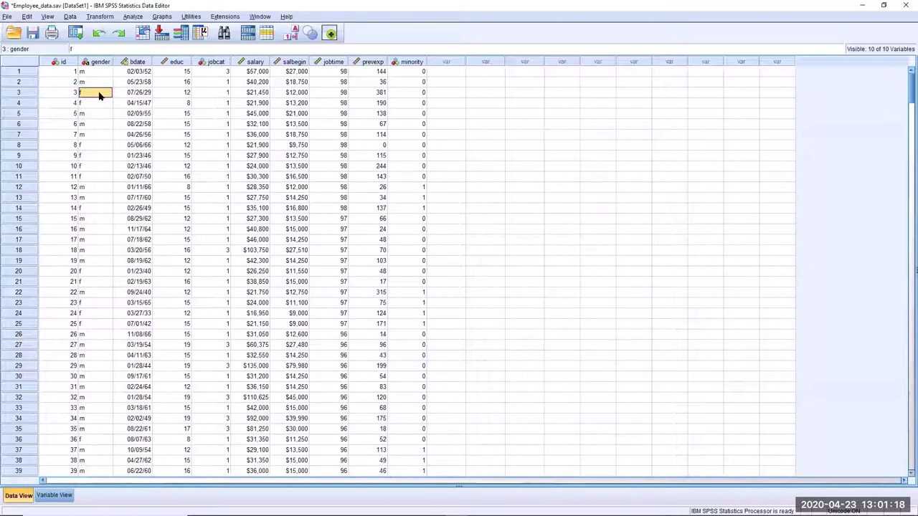
{"action": "left_click", "coordinate": [98, 84]}
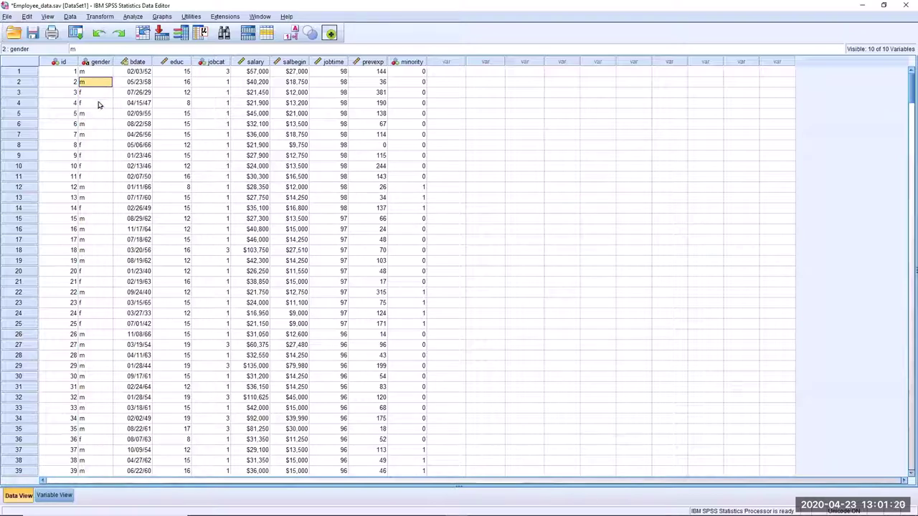
{"action": "left_click", "coordinate": [98, 115]}
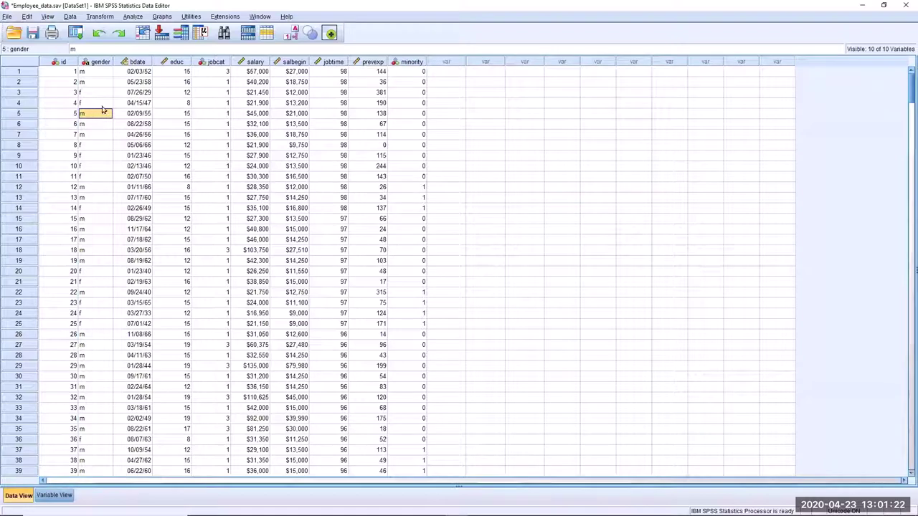
{"action": "left_click", "coordinate": [99, 94]}
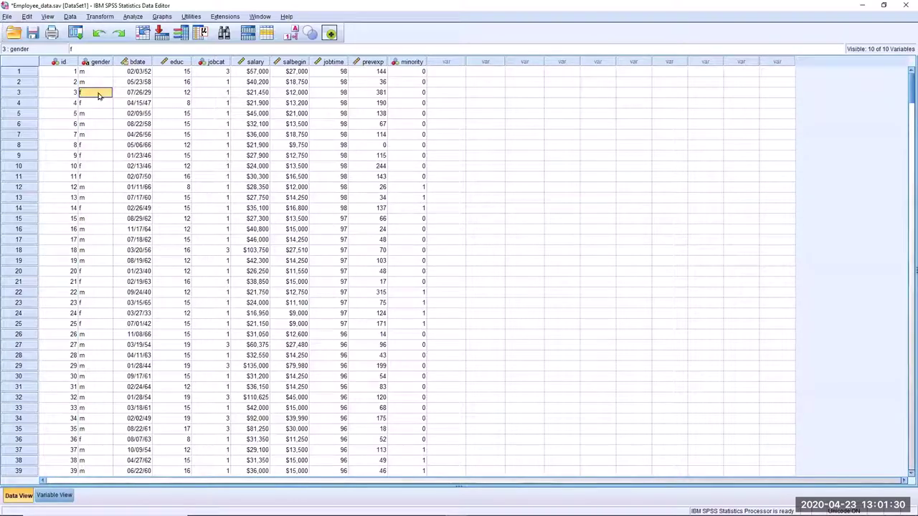
{"action": "left_click", "coordinate": [99, 104]}
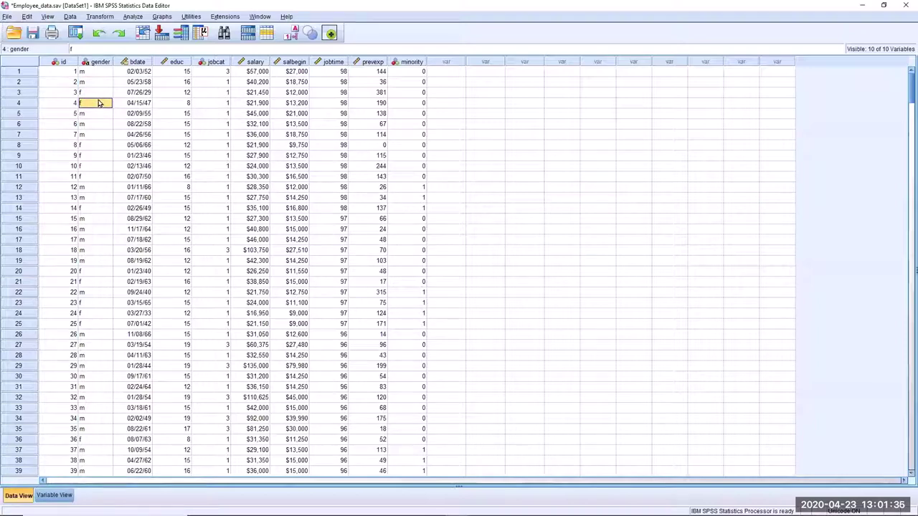
{"action": "left_click", "coordinate": [101, 93]}
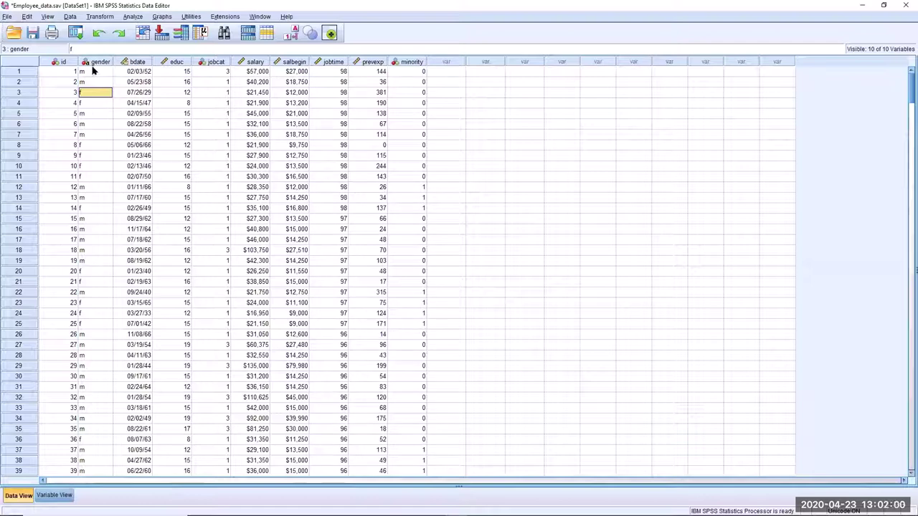
{"action": "left_click", "coordinate": [97, 72]}
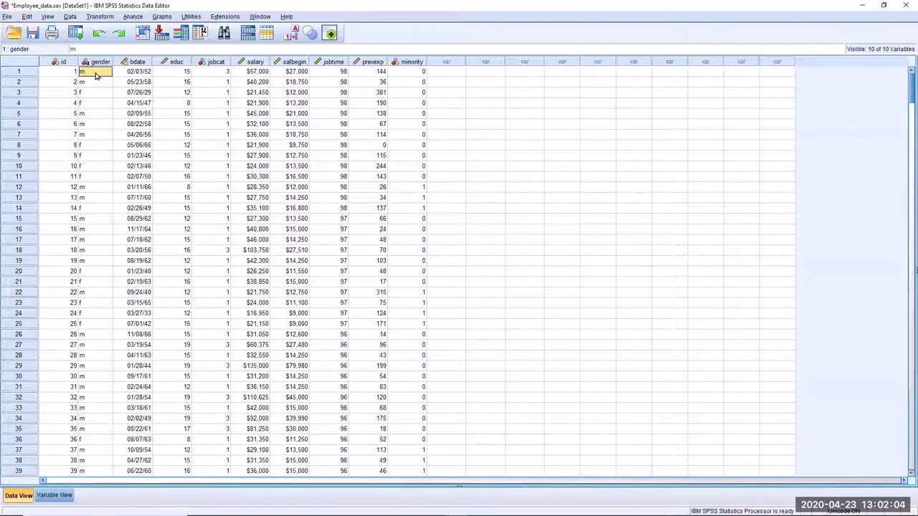
Examine the bdate, educ and jobcat variables, comparing the job category codes of cases 1, 7 and 18.
{"action": "left_click", "coordinate": [143, 73]}
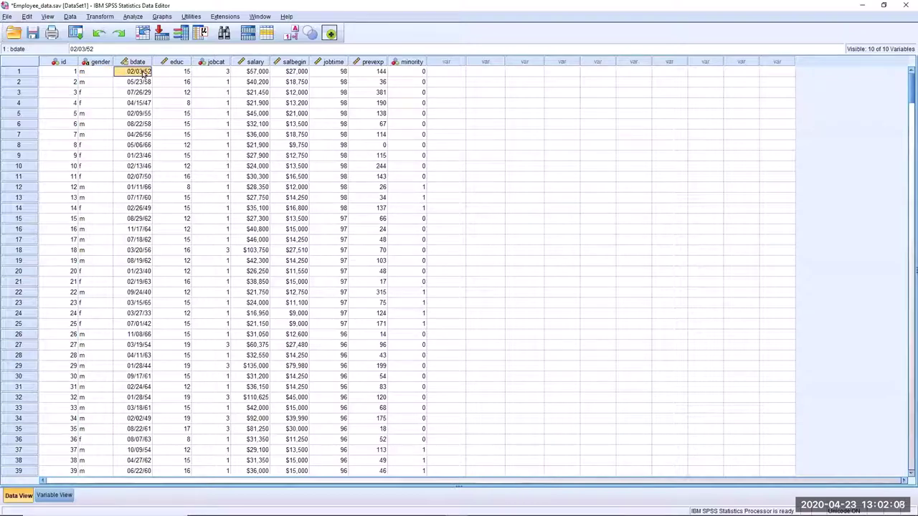
{"action": "left_click", "coordinate": [177, 75]}
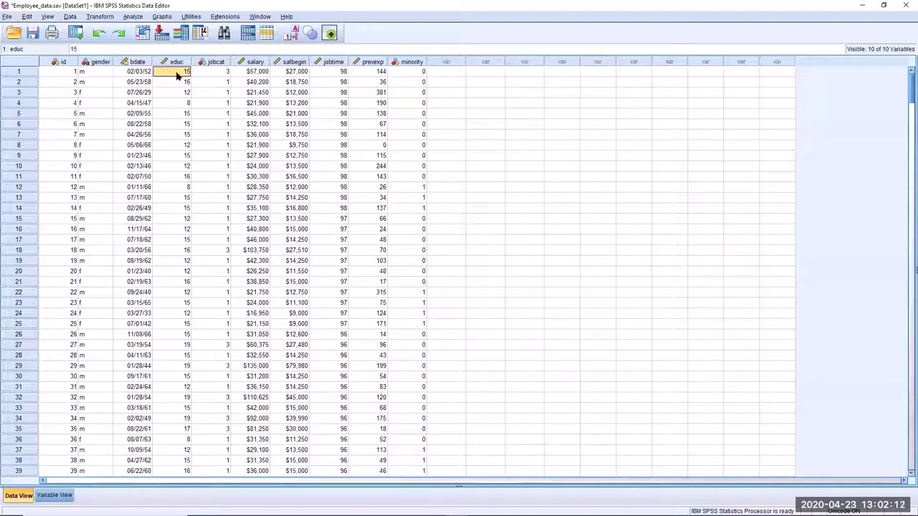
{"action": "left_click", "coordinate": [214, 74]}
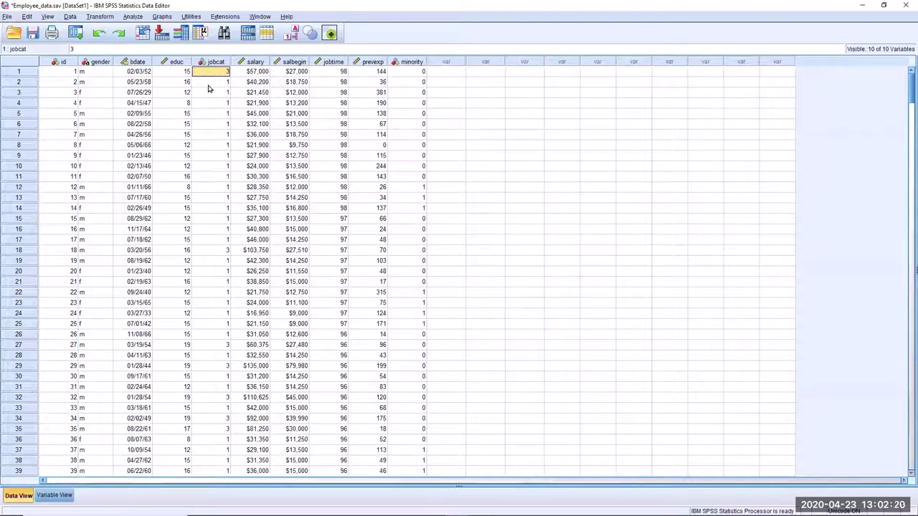
{"action": "left_click", "coordinate": [219, 251]}
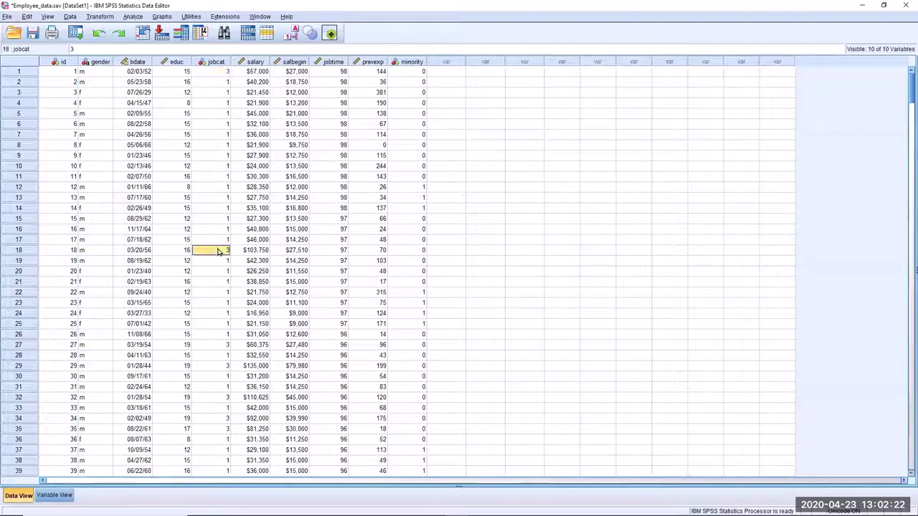
{"action": "left_click", "coordinate": [212, 138]}
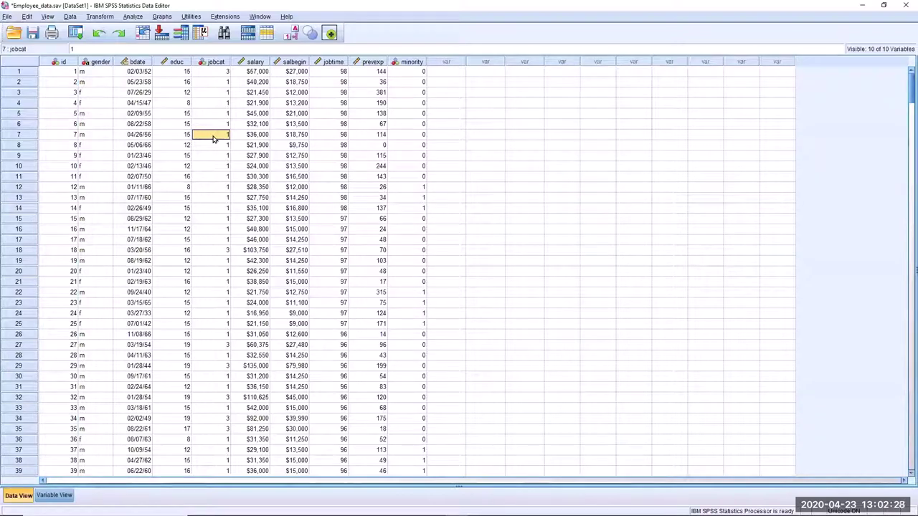
Examine the salary, salbegin, jobtime and prevexp variables and their values in the first cases.
{"action": "left_click", "coordinate": [255, 72]}
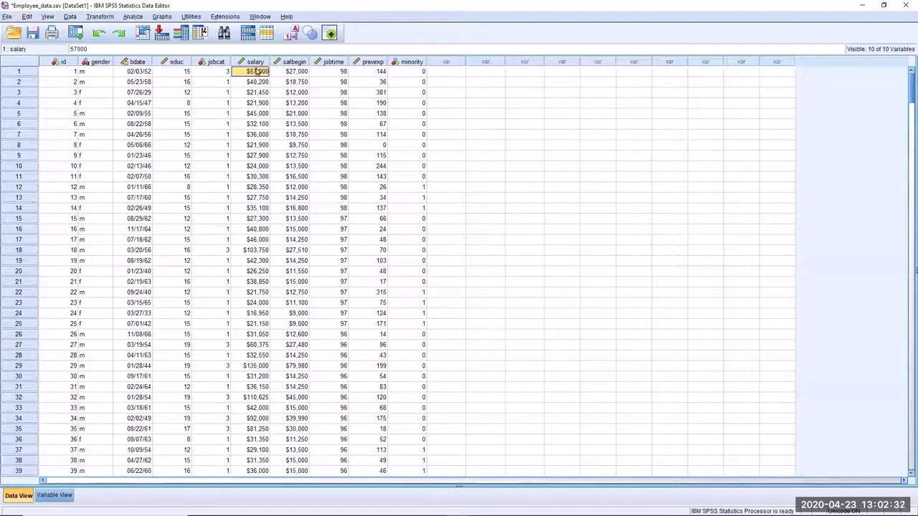
{"action": "left_click", "coordinate": [293, 63]}
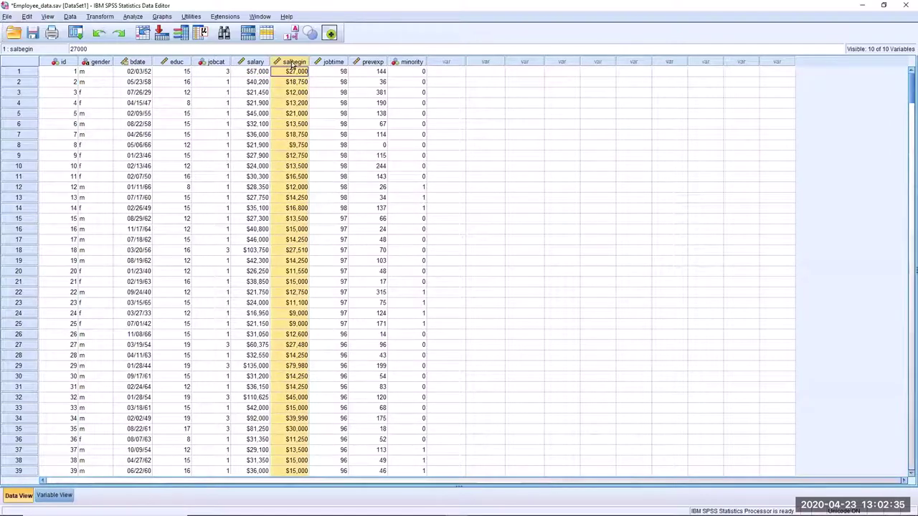
{"action": "left_click", "coordinate": [257, 62]}
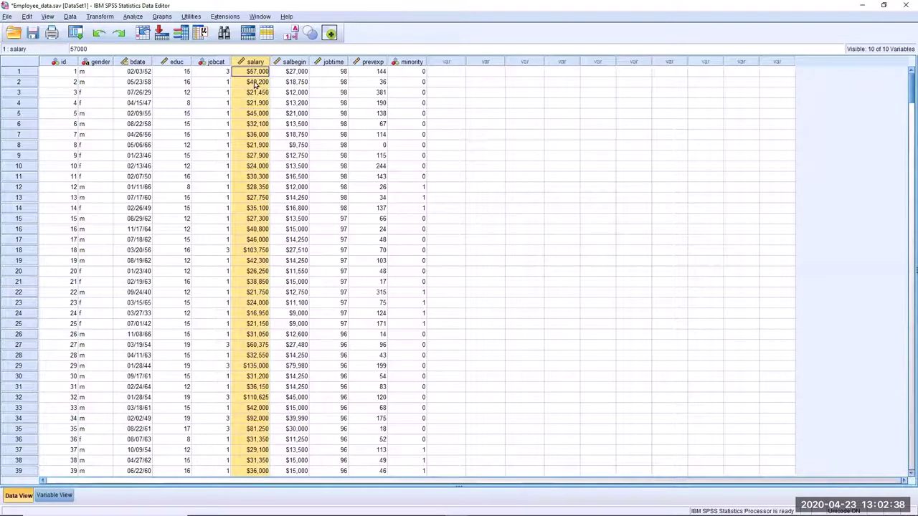
{"action": "left_click", "coordinate": [335, 63]}
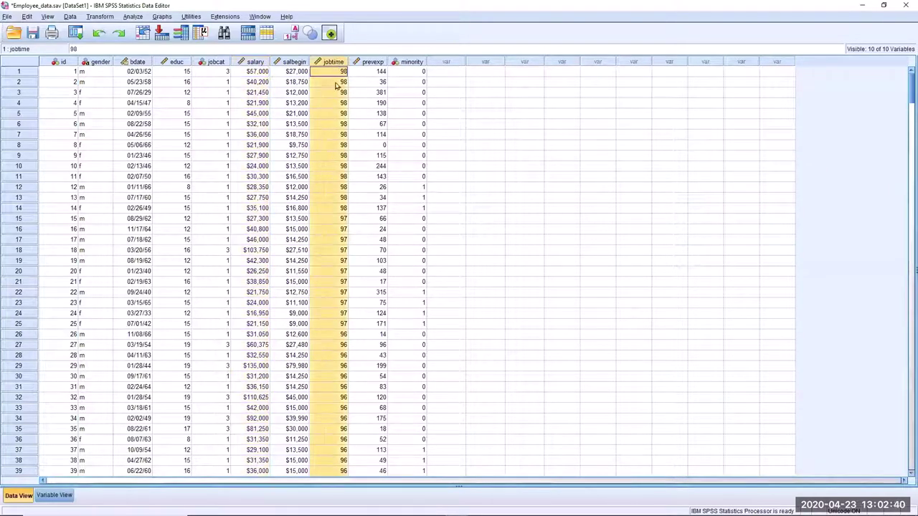
{"action": "left_click", "coordinate": [335, 93]}
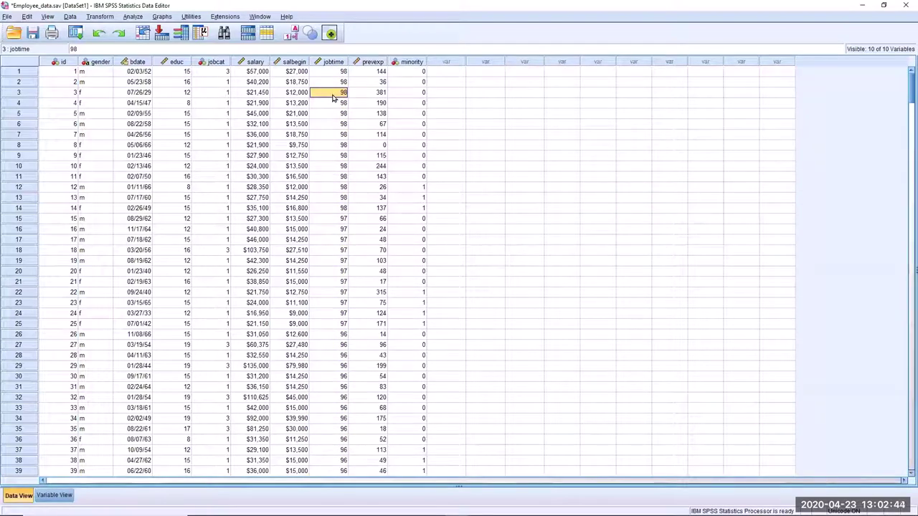
{"action": "left_click", "coordinate": [372, 82]}
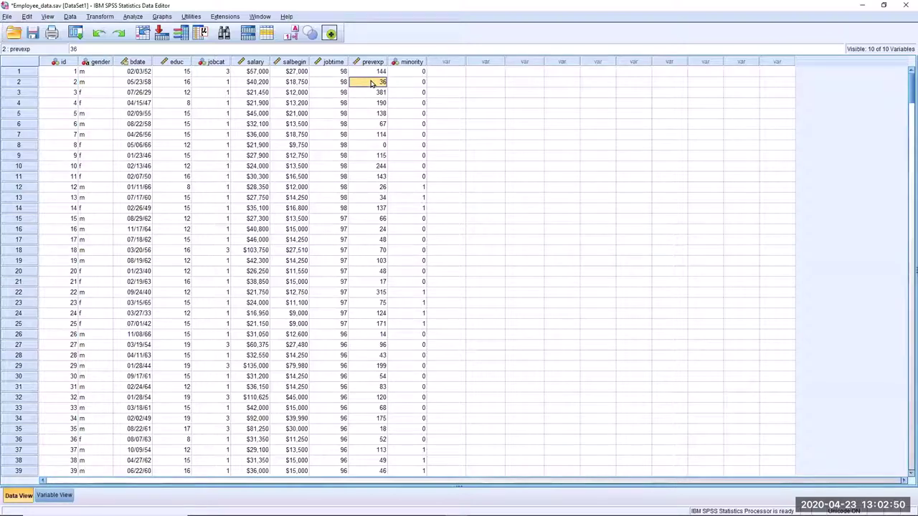
Examine how the minority variable is coded, comparing cases 1, 2, 5, 8, 11 and 12.
{"action": "left_click", "coordinate": [423, 83]}
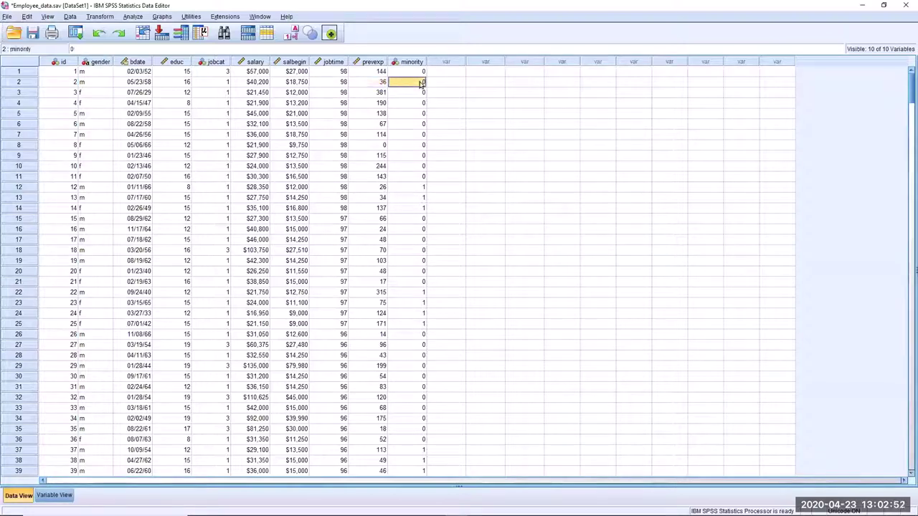
{"action": "left_click", "coordinate": [423, 72]}
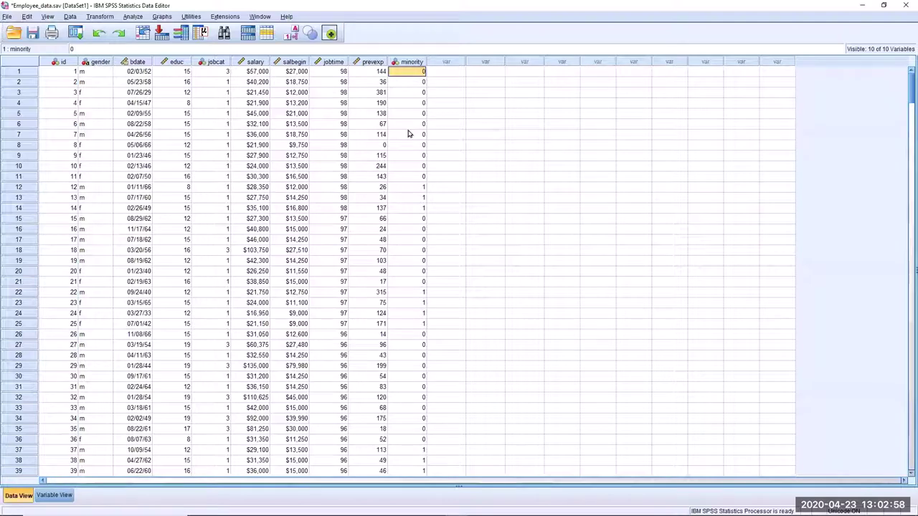
{"action": "left_click", "coordinate": [416, 115]}
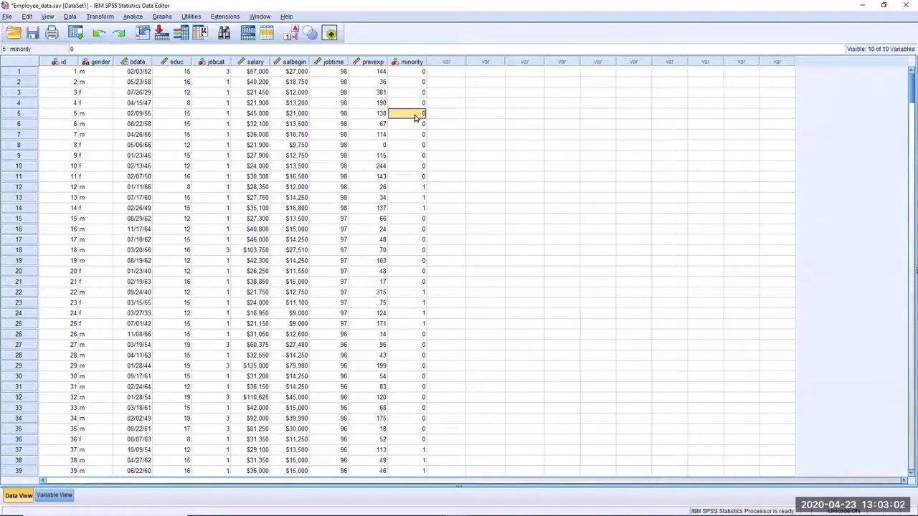
{"action": "left_click", "coordinate": [411, 147]}
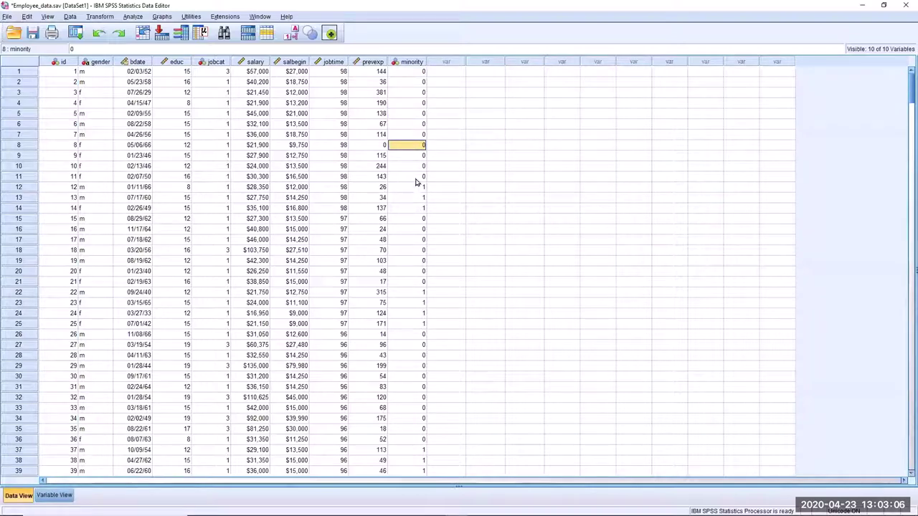
{"action": "left_click", "coordinate": [419, 177]}
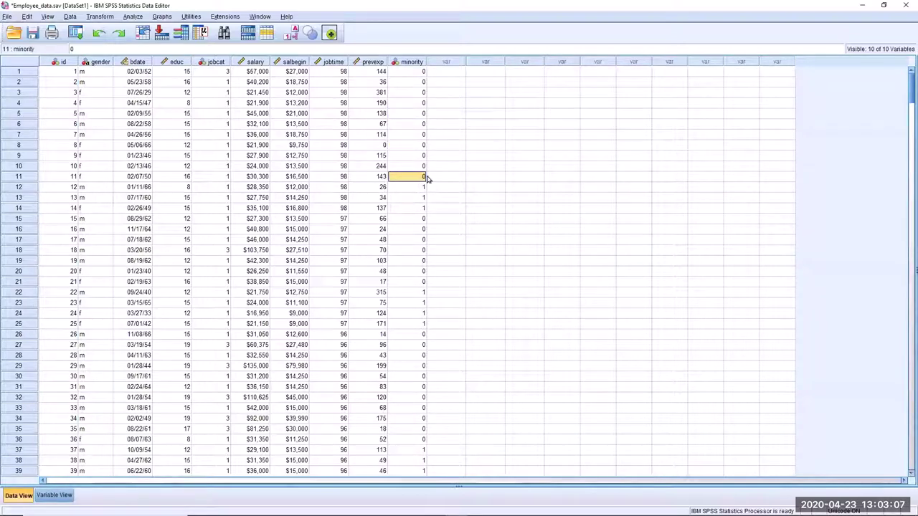
{"action": "left_click", "coordinate": [411, 191]}
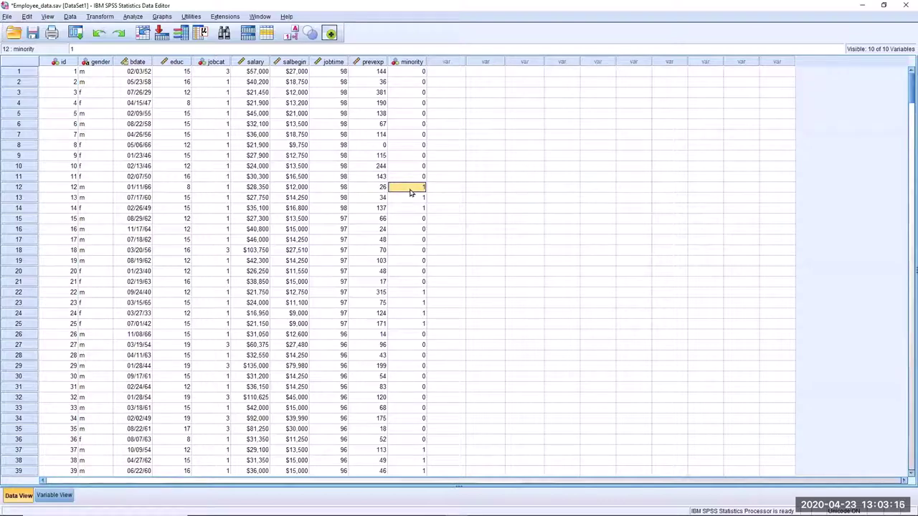
{"action": "left_click", "coordinate": [414, 179]}
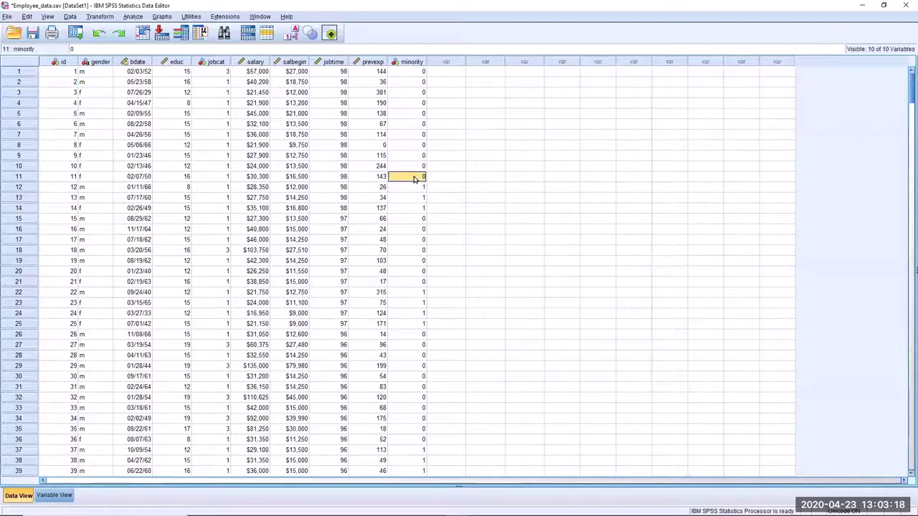
{"action": "left_click", "coordinate": [412, 190]}
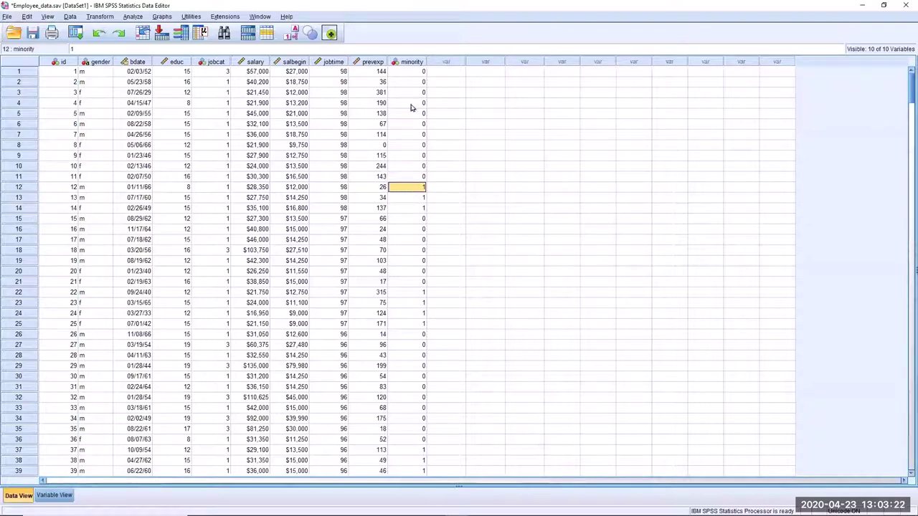
{"action": "left_click", "coordinate": [330, 199]}
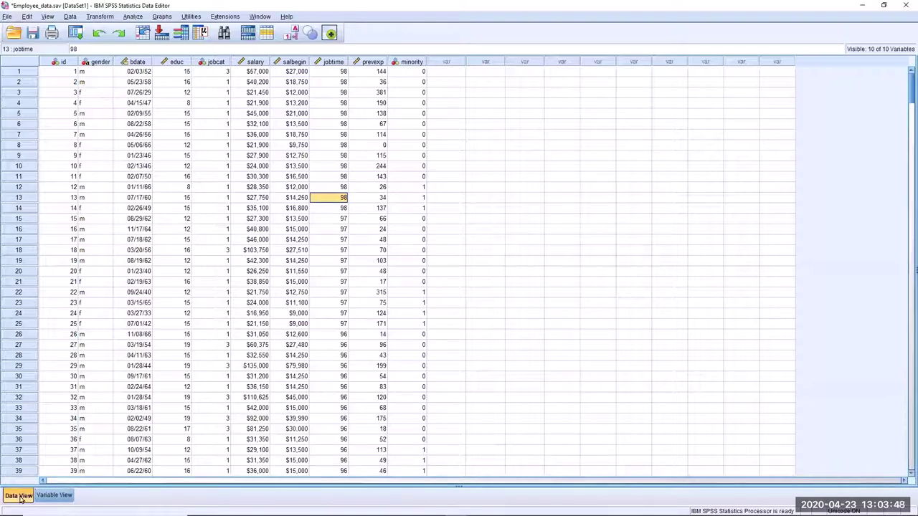
Display the dataset's variable definitions and examine the variable names from id through minority.
{"action": "left_click", "coordinate": [56, 496]}
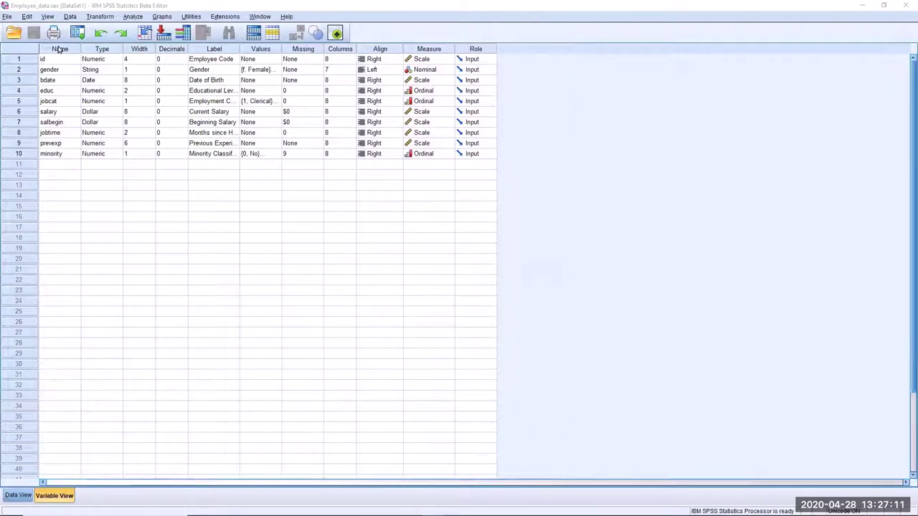
{"action": "left_click", "coordinate": [59, 49]}
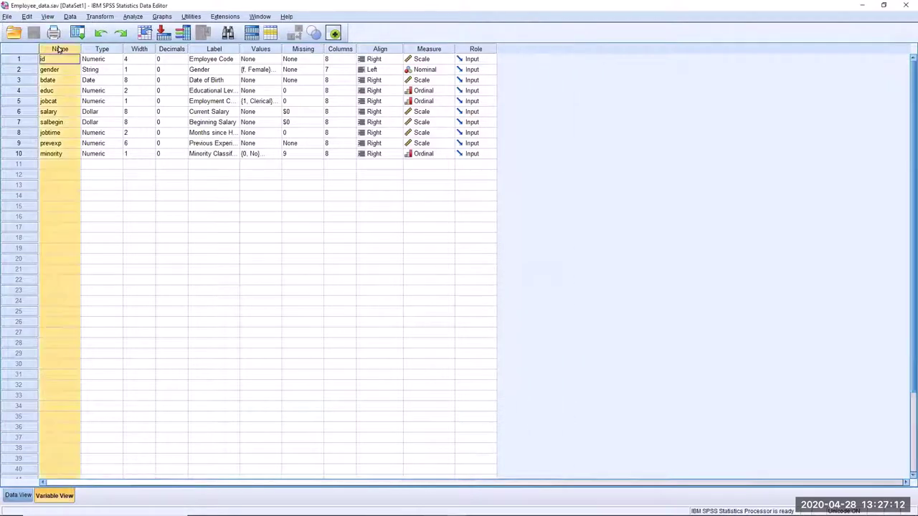
{"action": "left_click", "coordinate": [68, 153]}
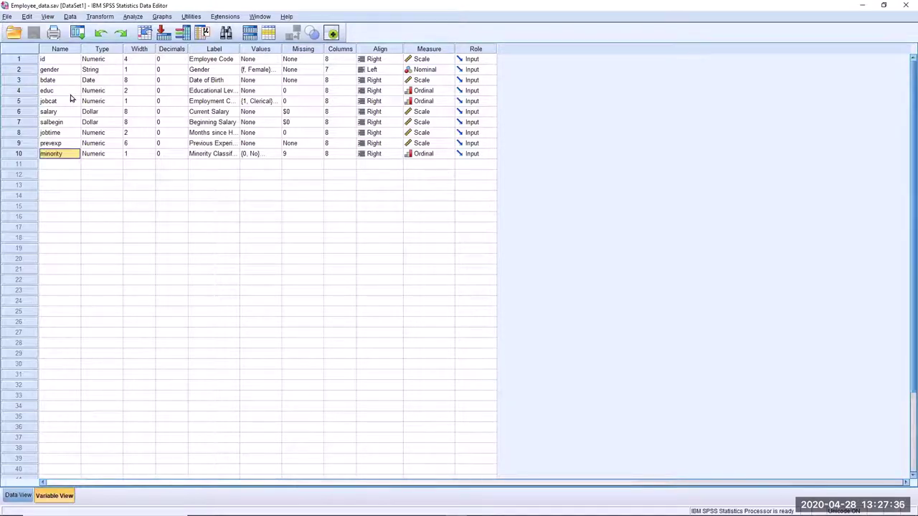
Open the type settings of the id variable and examine the Comma, Dot and Scientific notation types.
{"action": "left_click", "coordinate": [99, 59]}
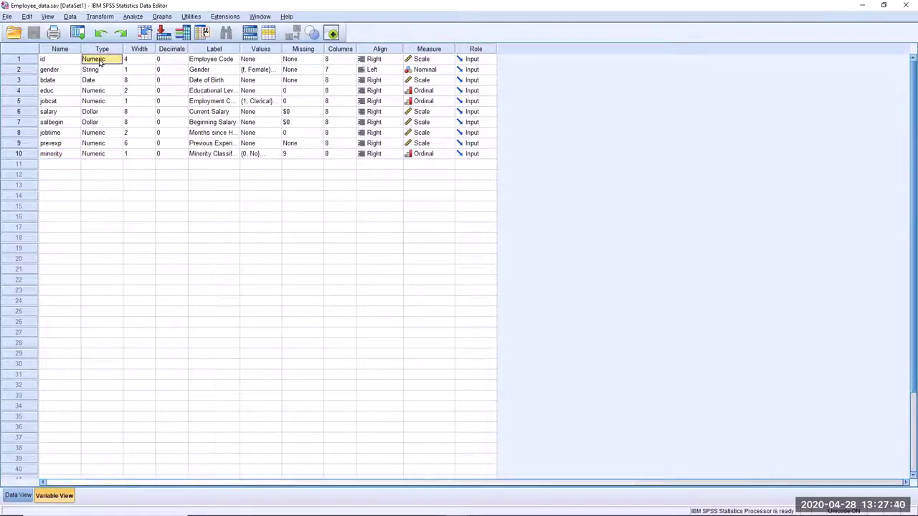
{"action": "left_click", "coordinate": [101, 62]}
{"action": "left_click", "coordinate": [117, 61]}
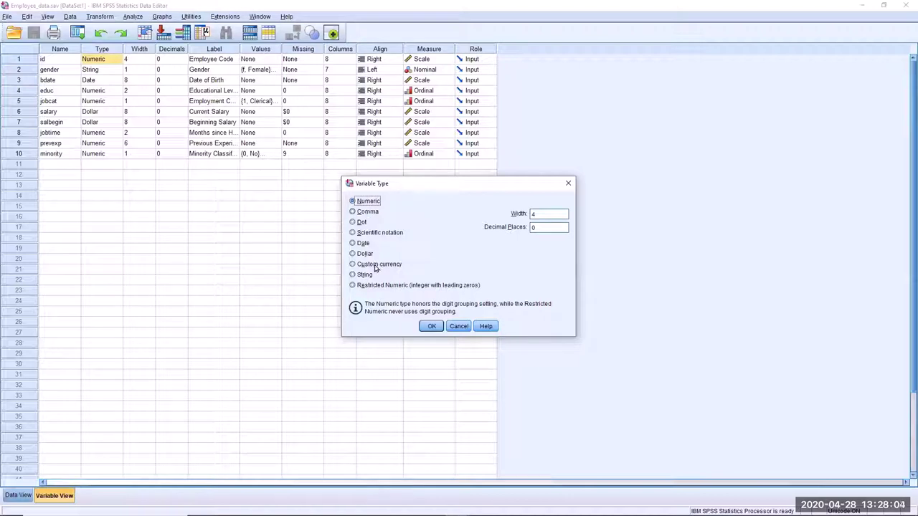
{"action": "left_click", "coordinate": [369, 213]}
{"action": "left_click", "coordinate": [362, 223]}
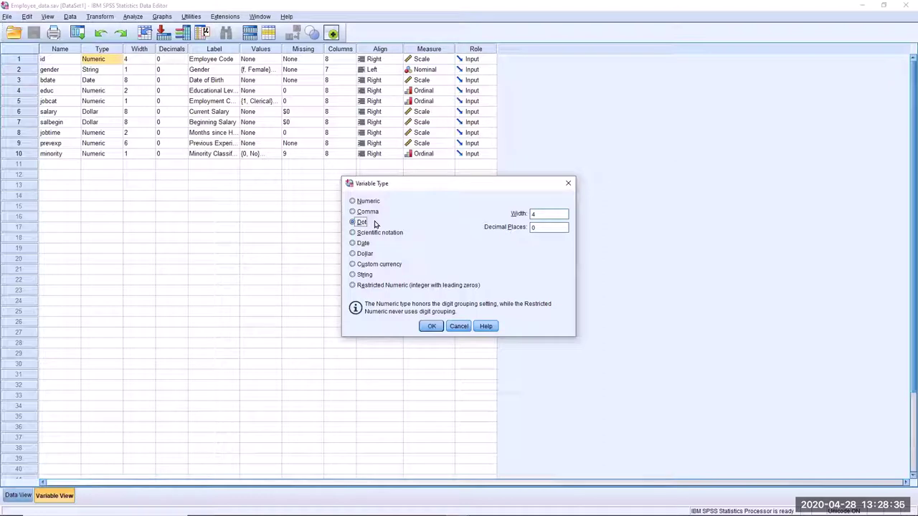
{"action": "left_click", "coordinate": [377, 233]}
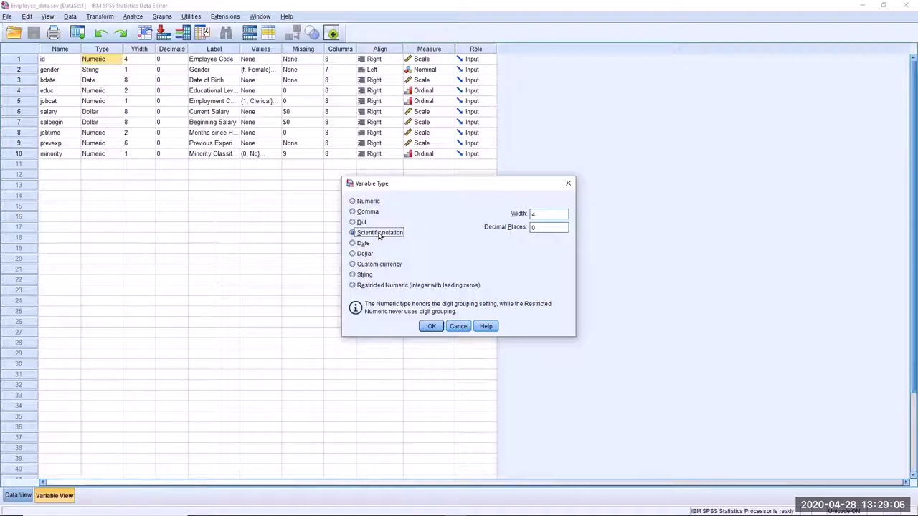
Examine the date and time formats available for the Date type in the id variable's type settings.
{"action": "left_click", "coordinate": [364, 244]}
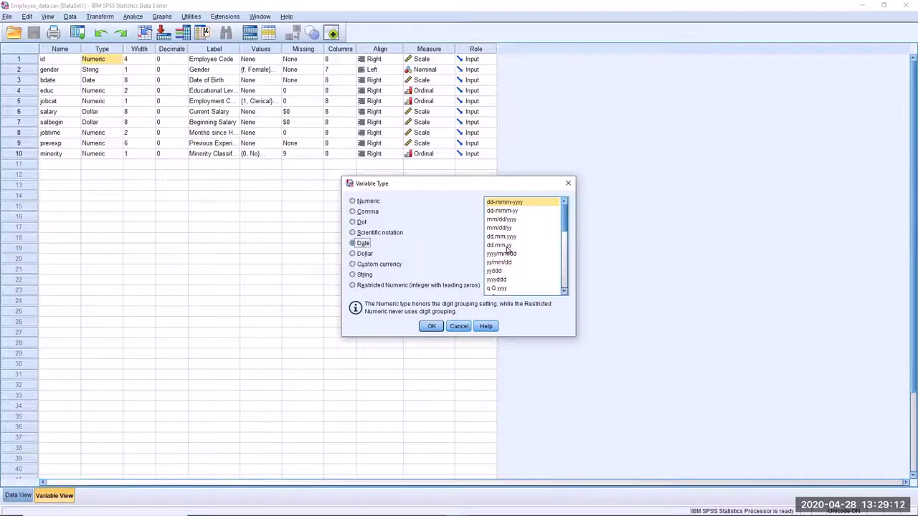
{"action": "left_click_drag", "start_coordinate": [564, 216], "coordinate": [565, 263]}
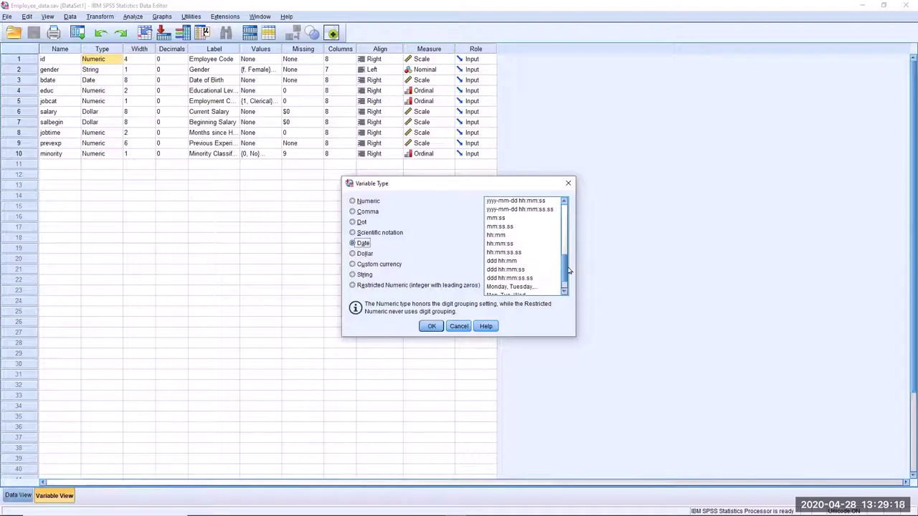
{"action": "scroll", "coordinate": [565, 268], "scroll_direction": "up", "scroll_amount": 1}
{"action": "scroll", "coordinate": [565, 268], "scroll_direction": "up", "scroll_amount": 3}
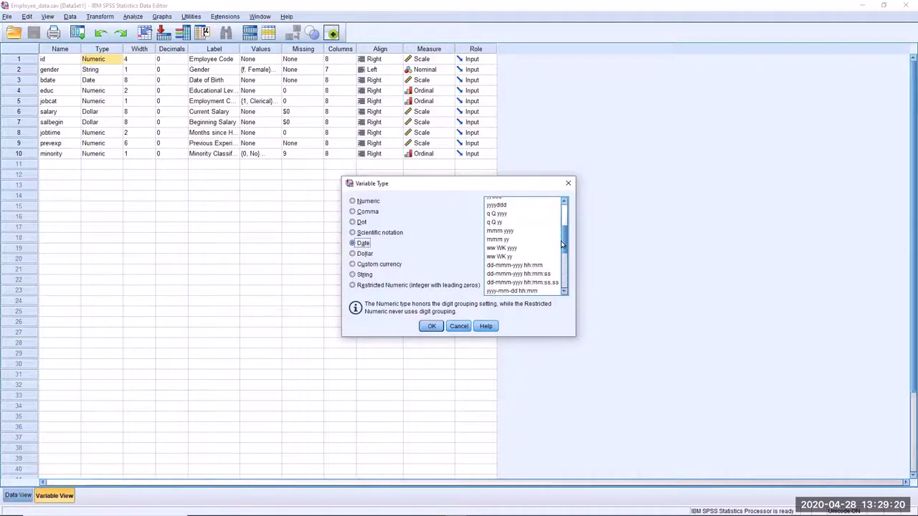
{"action": "scroll", "coordinate": [564, 236], "scroll_direction": "up", "scroll_amount": 3}
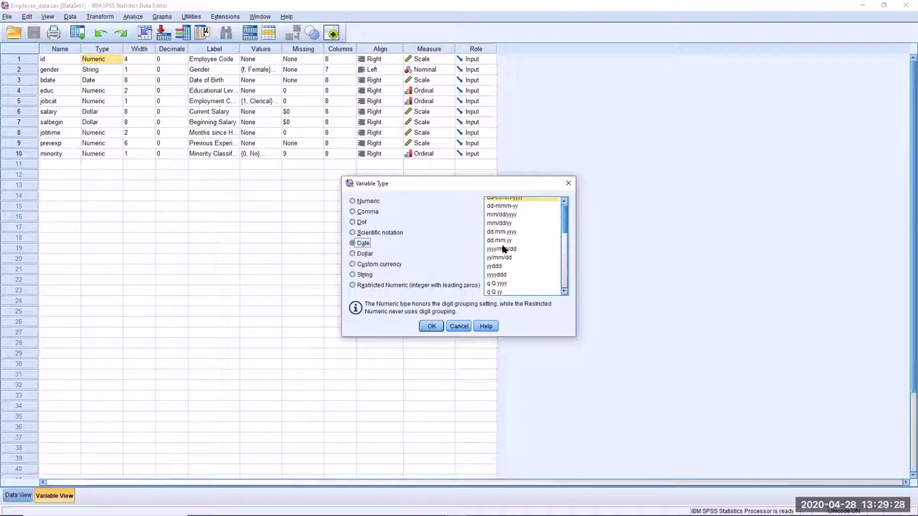
Preview the Dollar type with the $###,### and $# formats, as well as the Custom currency type, for the id variable.
{"action": "left_click", "coordinate": [366, 256]}
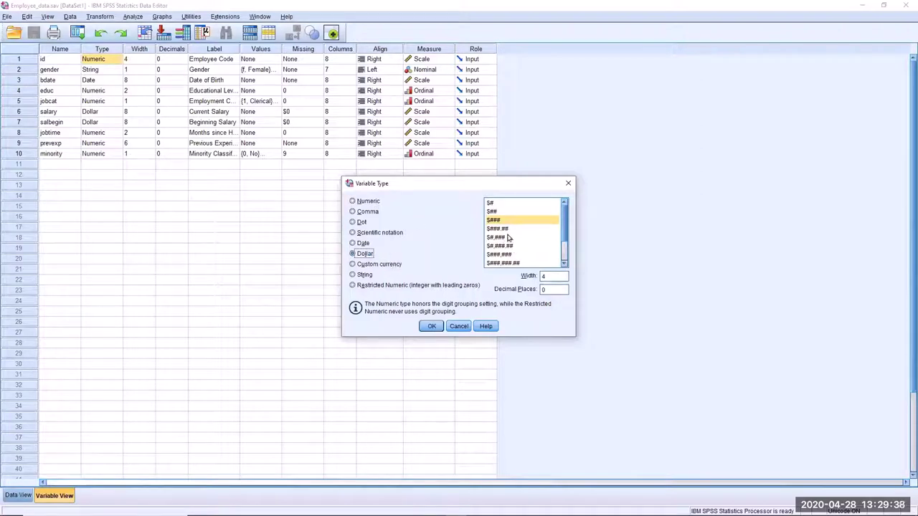
{"action": "left_click", "coordinate": [505, 256]}
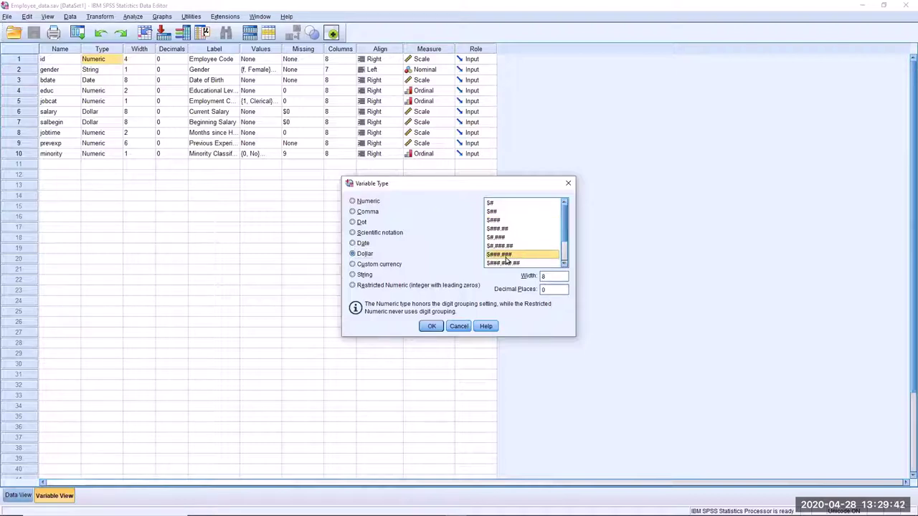
{"action": "left_click", "coordinate": [498, 204]}
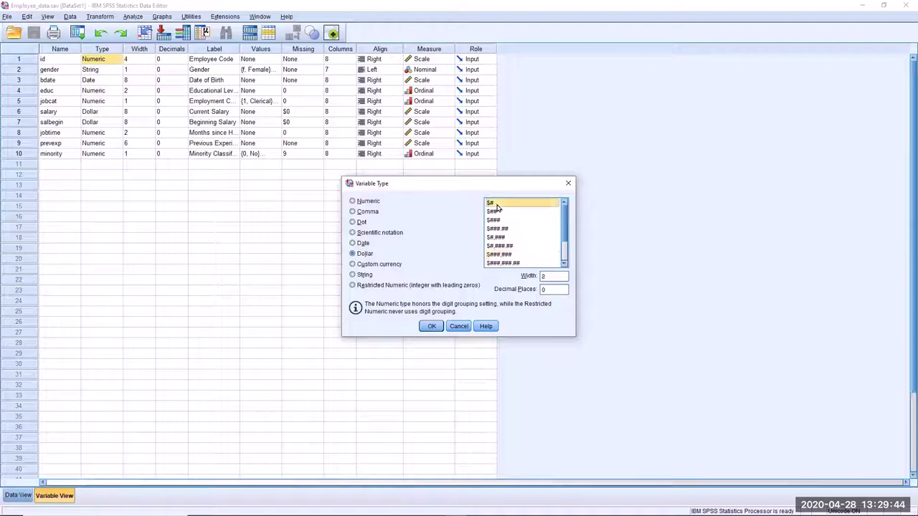
{"action": "left_click", "coordinate": [394, 265]}
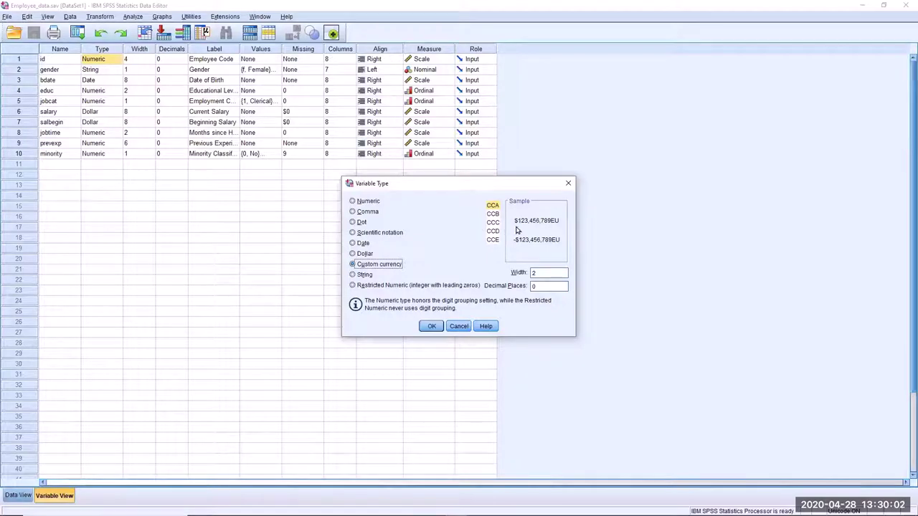
Preview the CCA custom currency format and the String type for the id variable, and apply Numeric with width 2 and 0 decimals.
{"action": "left_click", "coordinate": [493, 205]}
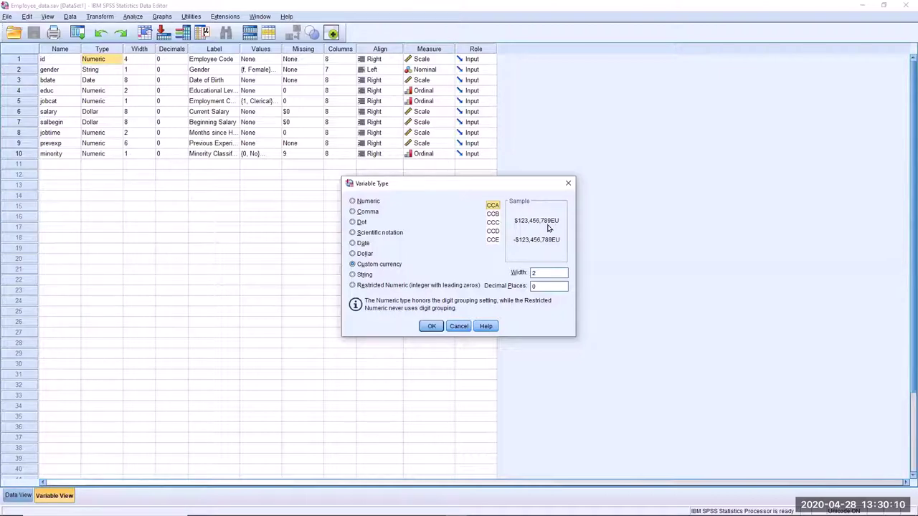
{"action": "left_click", "coordinate": [366, 276]}
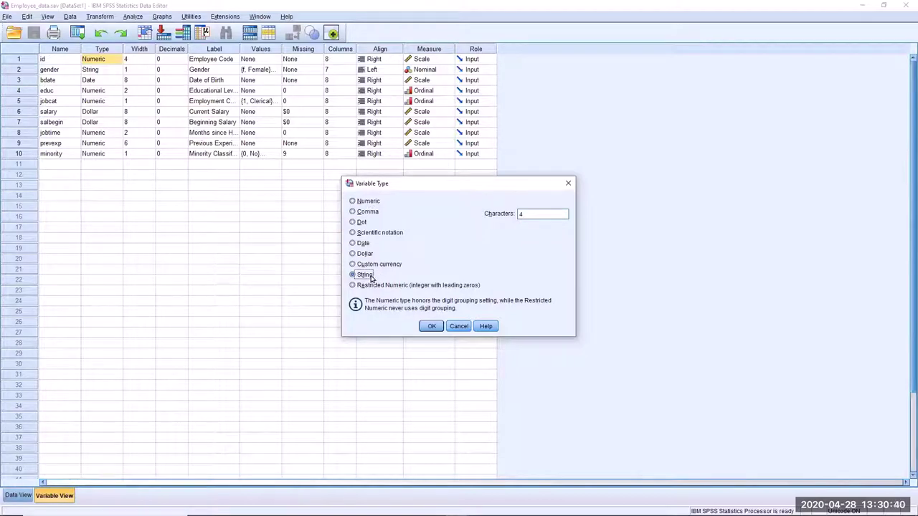
{"action": "left_click", "coordinate": [369, 201]}
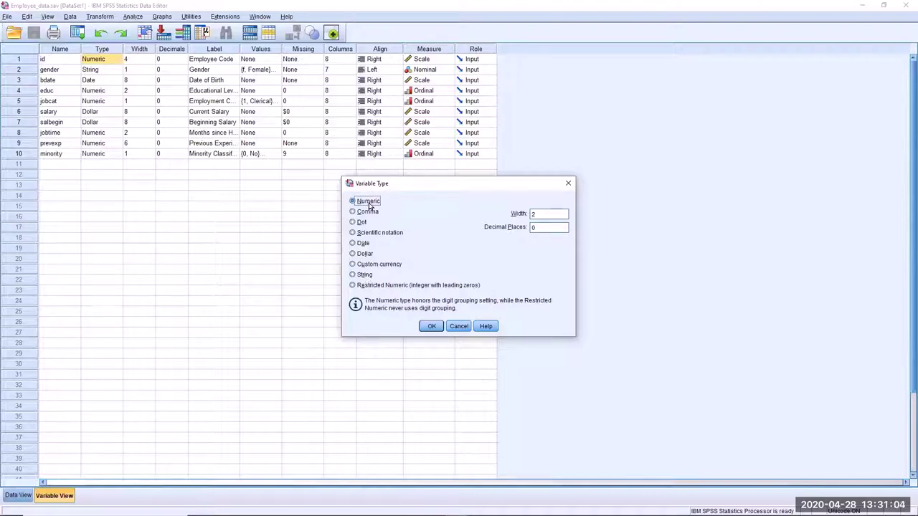
{"action": "left_click", "coordinate": [431, 327]}
Examine the Width settings of the variables, checking the id and bdate entries.
{"action": "left_click", "coordinate": [142, 49]}
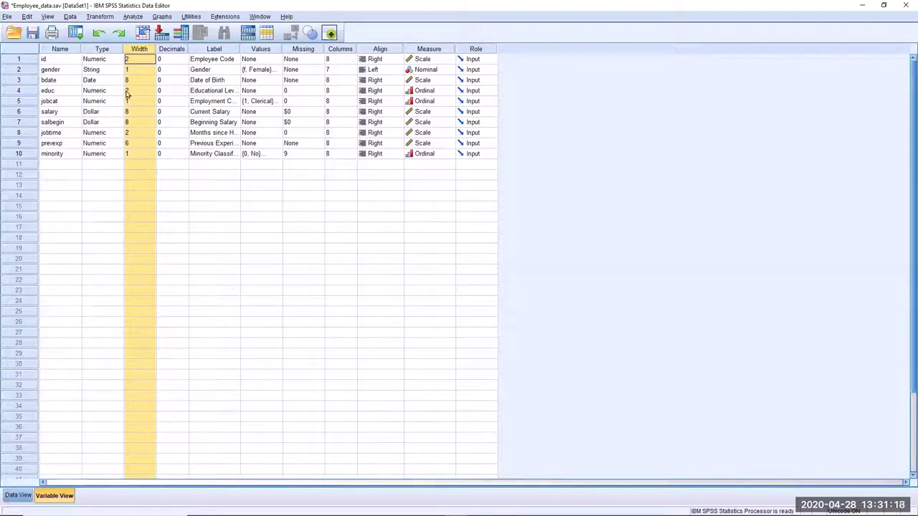
{"action": "left_click", "coordinate": [135, 61]}
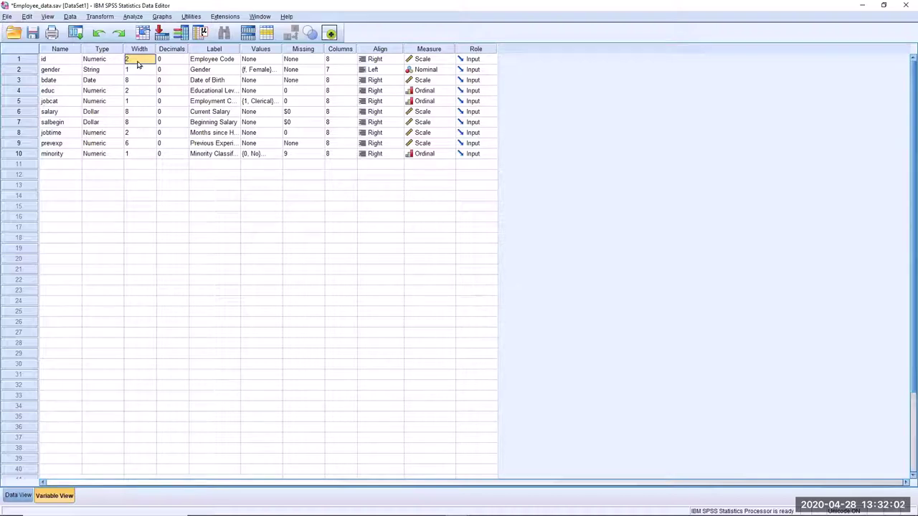
{"action": "left_click", "coordinate": [142, 62]}
{"action": "left_click", "coordinate": [142, 81]}
{"action": "left_click", "coordinate": [139, 59]}
Raise the id variable's decimals to 2 and return them to 0.
{"action": "left_click", "coordinate": [173, 52]}
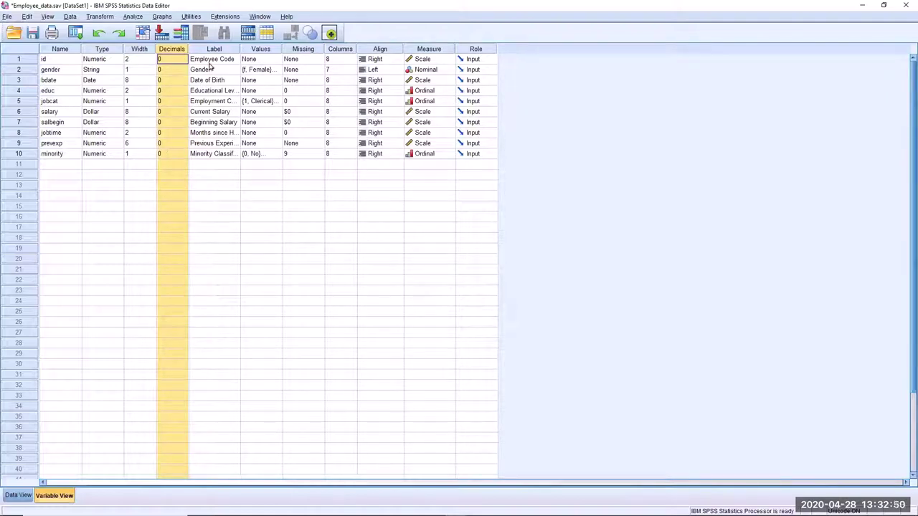
{"action": "left_click", "coordinate": [167, 58]}
{"action": "left_click", "coordinate": [184, 57]}
{"action": "left_click", "coordinate": [185, 57]}
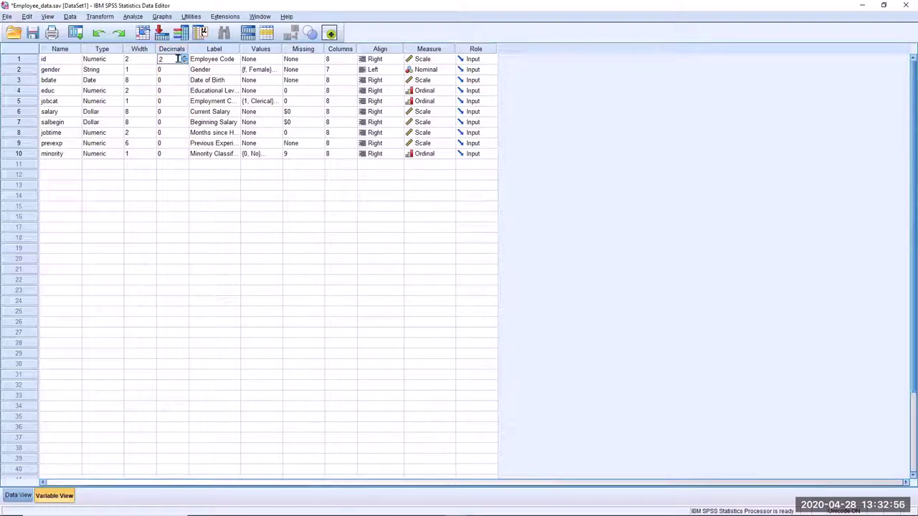
{"action": "left_click_drag", "start_coordinate": [177, 58], "coordinate": [152, 60]}
{"action": "left_click", "coordinate": [170, 71]}
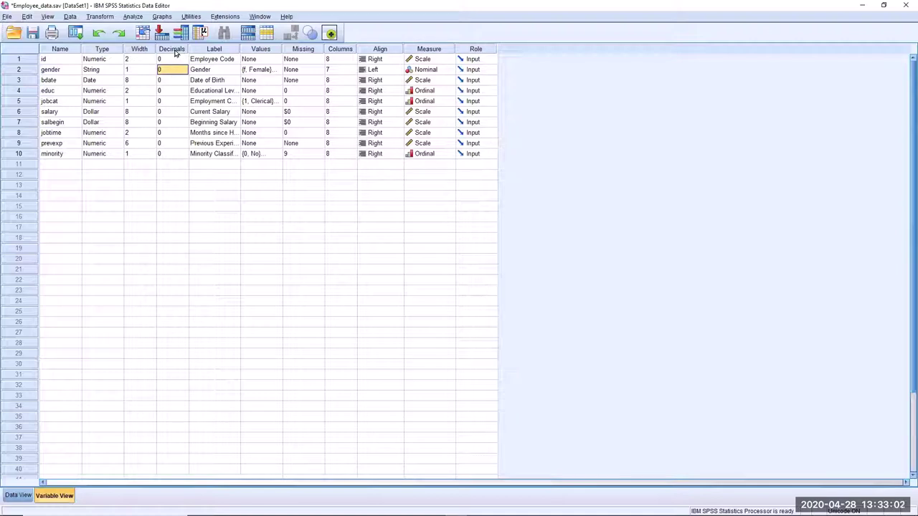
{"action": "left_click", "coordinate": [175, 50]}
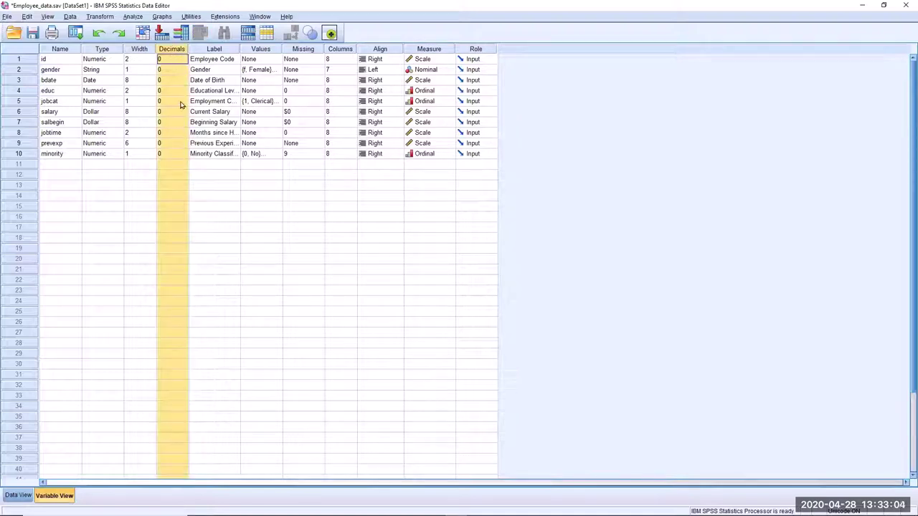
Widen the Label column to fit the full labels, and compare the gender, bdate and educ variables with their labels.
{"action": "left_click", "coordinate": [207, 59]}
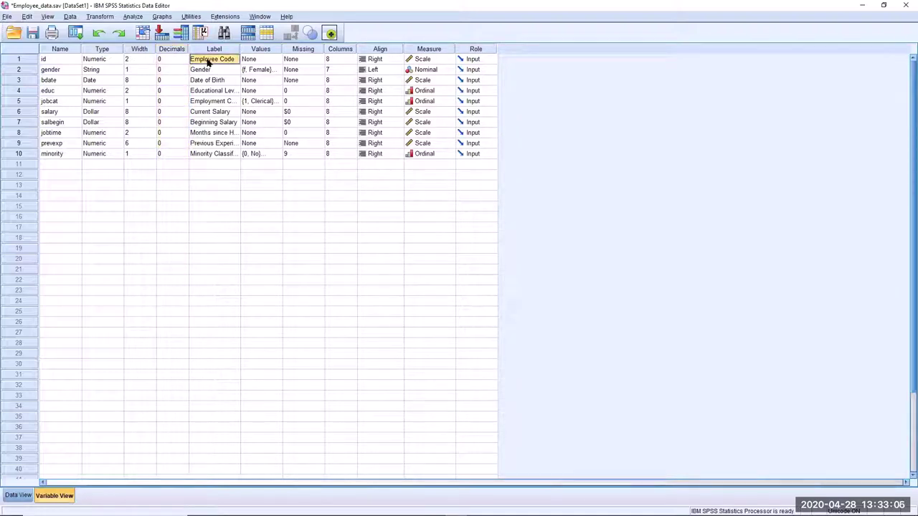
{"action": "left_click_drag", "start_coordinate": [240, 48], "coordinate": [323, 48]}
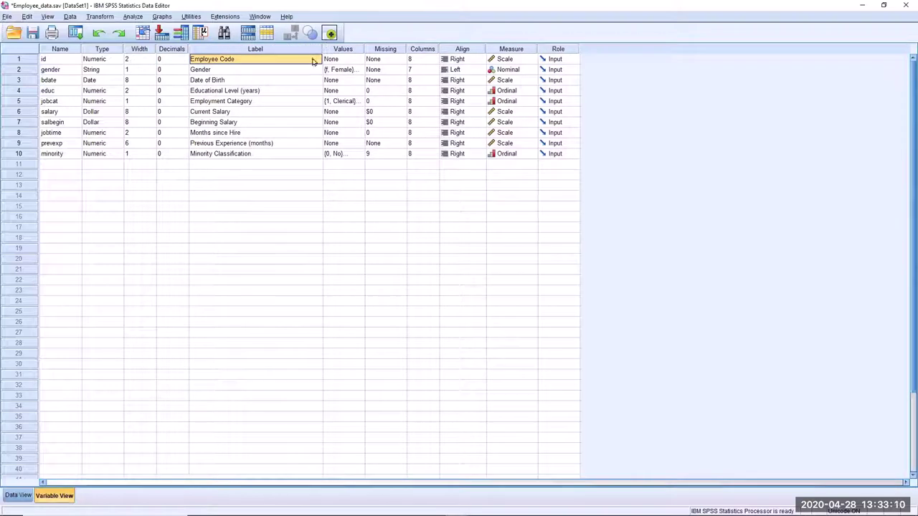
{"action": "left_click", "coordinate": [58, 71]}
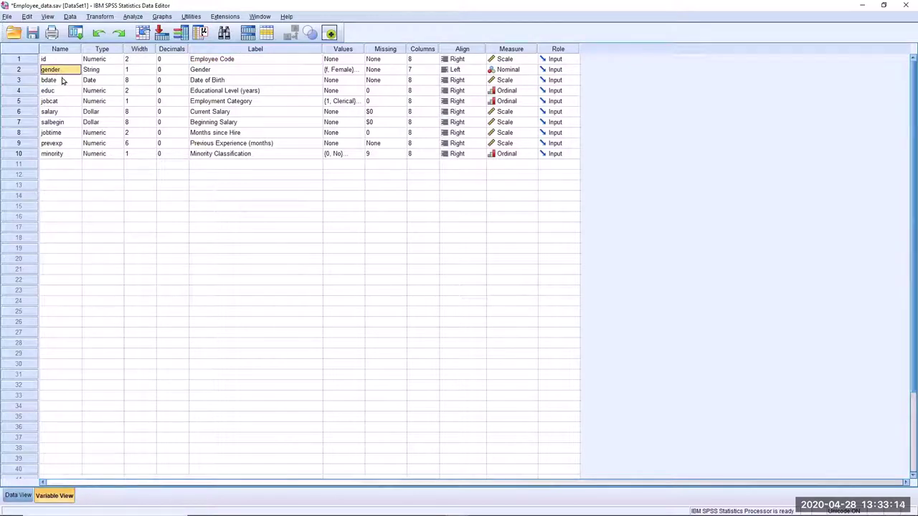
{"action": "left_click", "coordinate": [237, 72]}
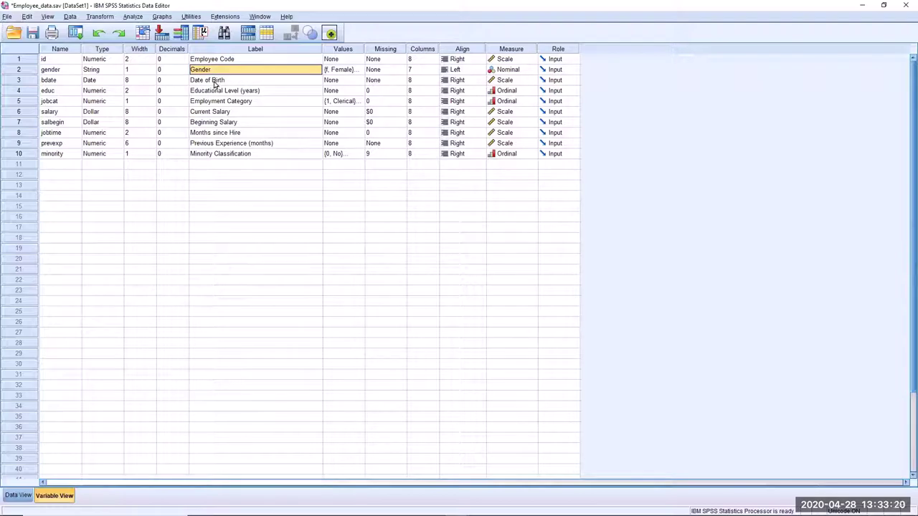
{"action": "left_click", "coordinate": [53, 71]}
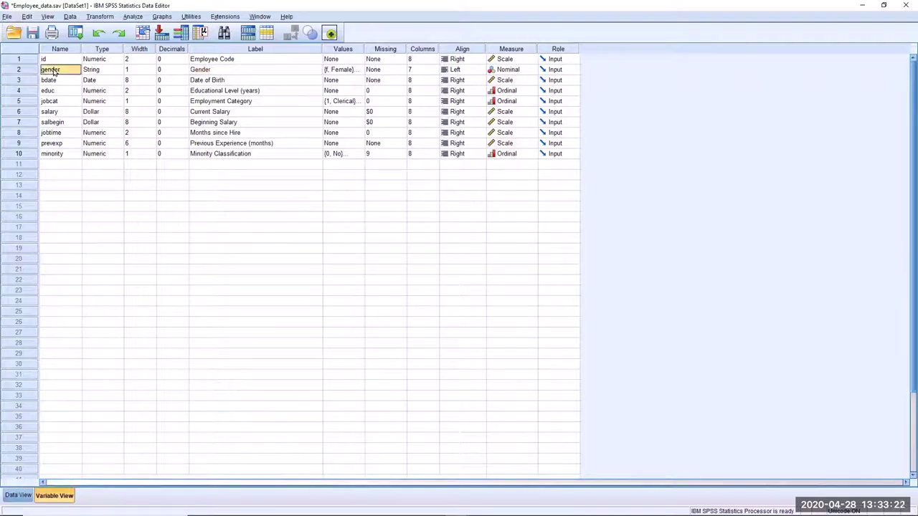
{"action": "left_click", "coordinate": [221, 71]}
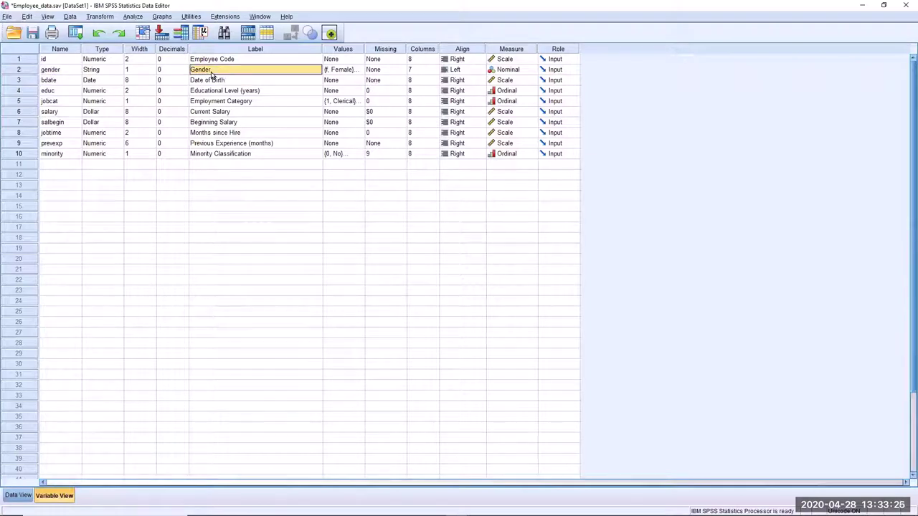
{"action": "left_click", "coordinate": [54, 81]}
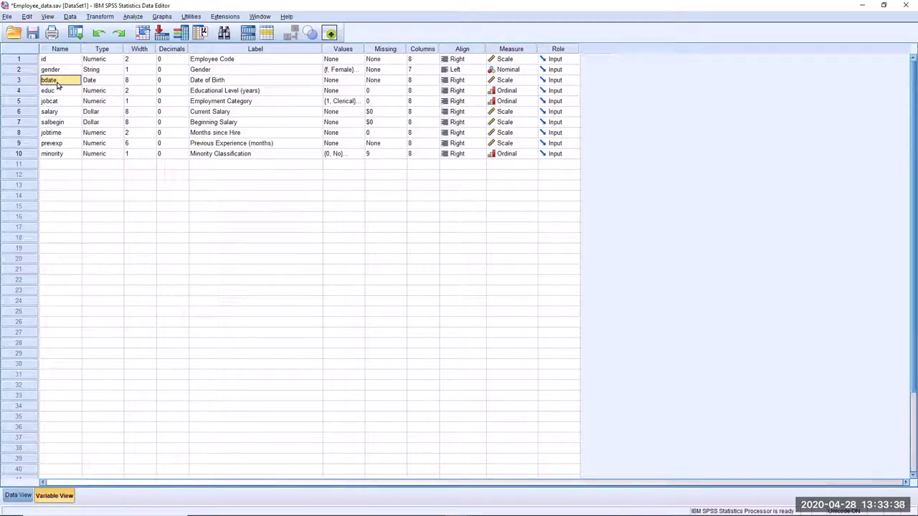
{"action": "left_click", "coordinate": [210, 83]}
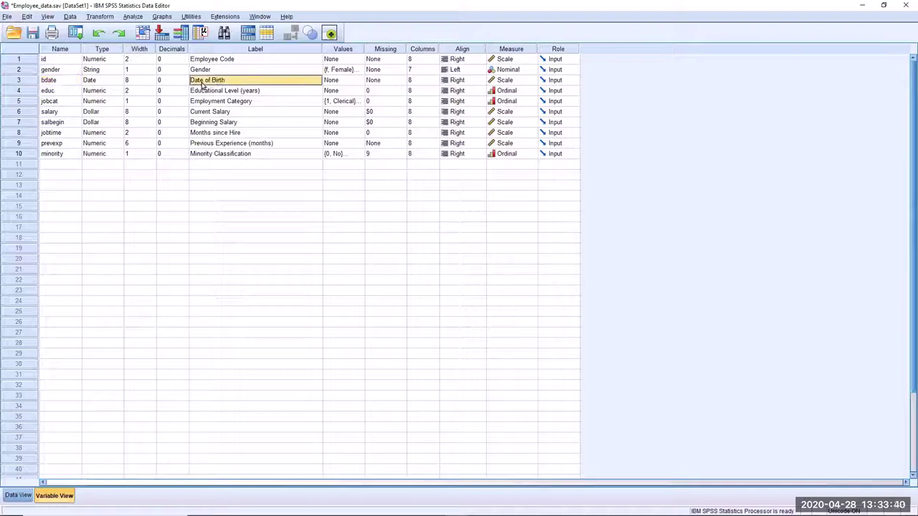
{"action": "left_click", "coordinate": [254, 91]}
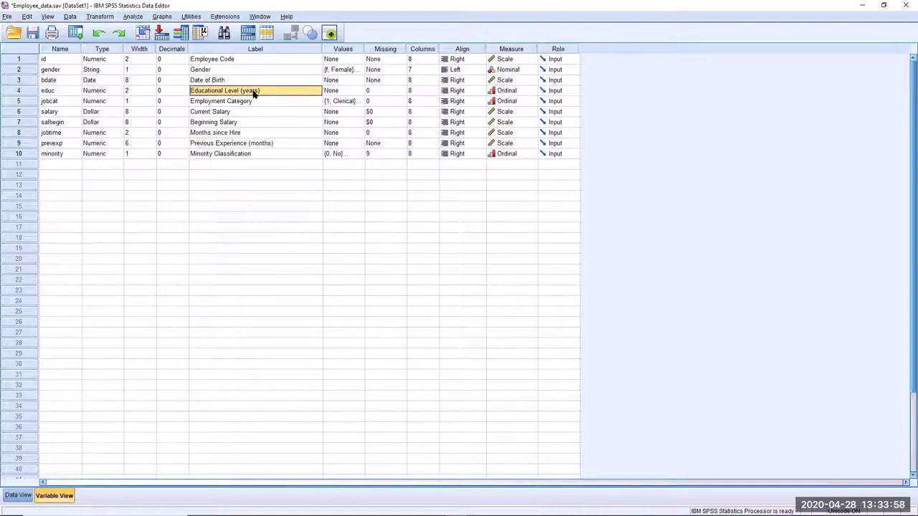
Open the value labels of the jobcat variable and examine its coded employment categories.
{"action": "left_click", "coordinate": [335, 60]}
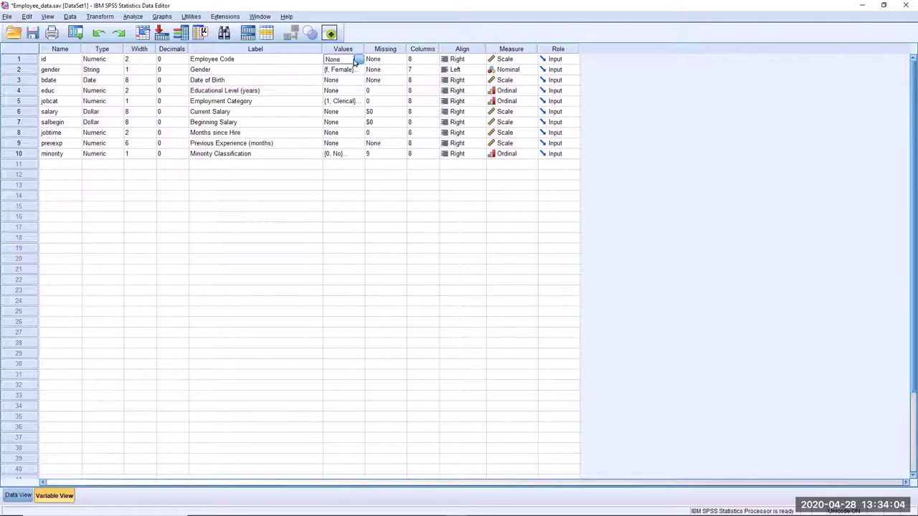
{"action": "left_click", "coordinate": [342, 101]}
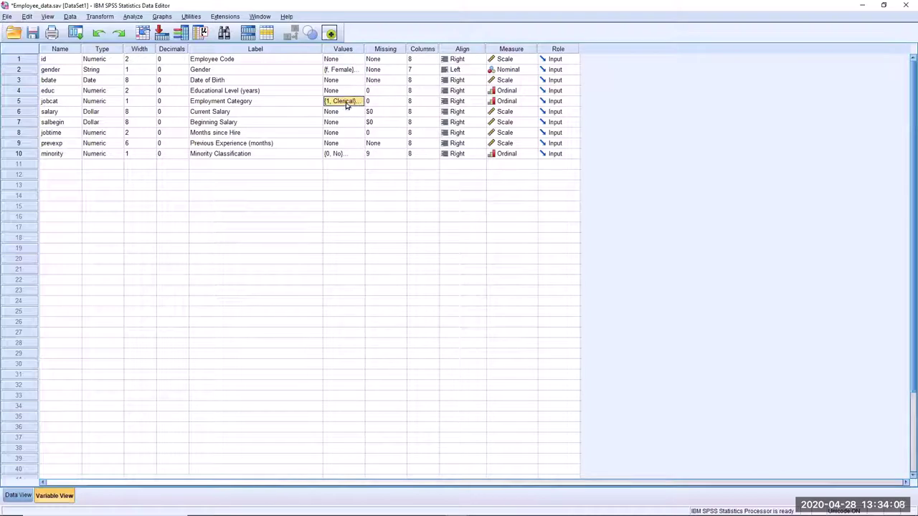
{"action": "left_click", "coordinate": [360, 101]}
{"action": "left_click", "coordinate": [360, 101]}
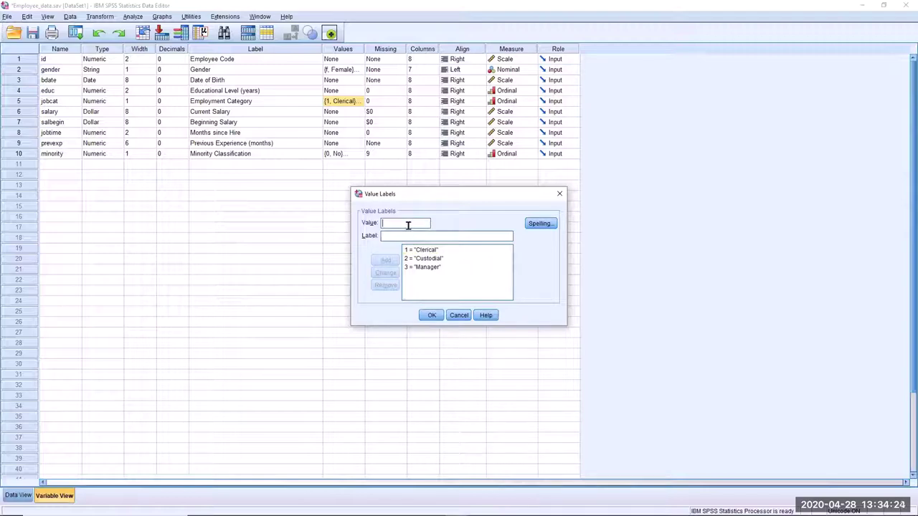
Add the value label 4 = "CEO" to the jobcat variable.
{"action": "type", "text": "4"}
{"action": "type", "text": "CEO"}
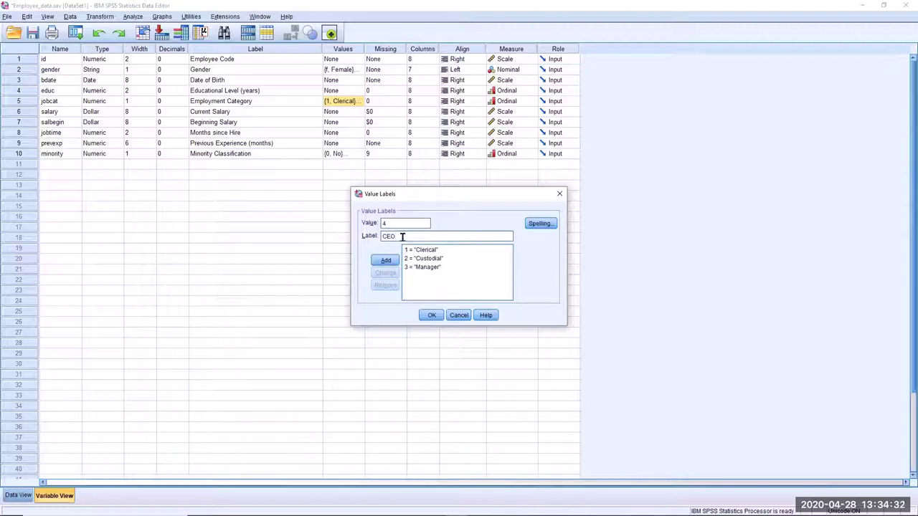
{"action": "left_click", "coordinate": [389, 261]}
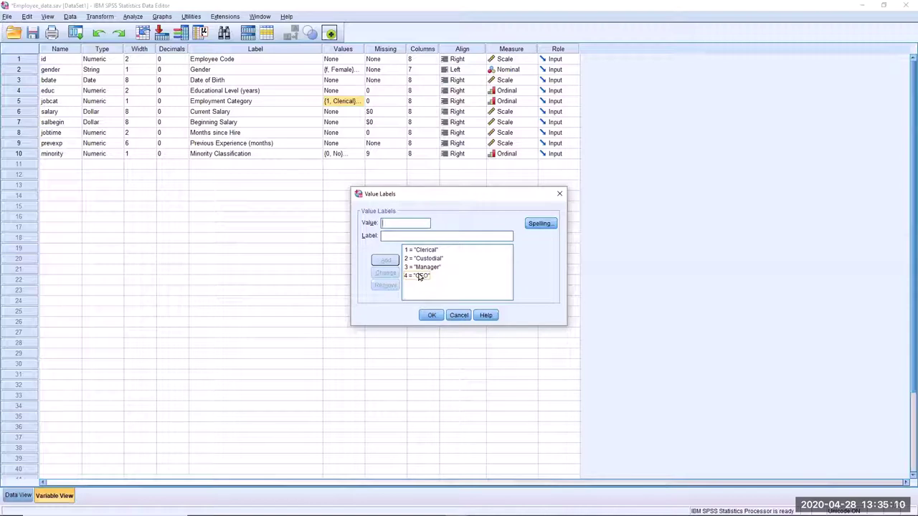
Change the "CEO" value label of jobcat to value 6 with the label "Big Boss".
{"action": "left_click", "coordinate": [421, 277]}
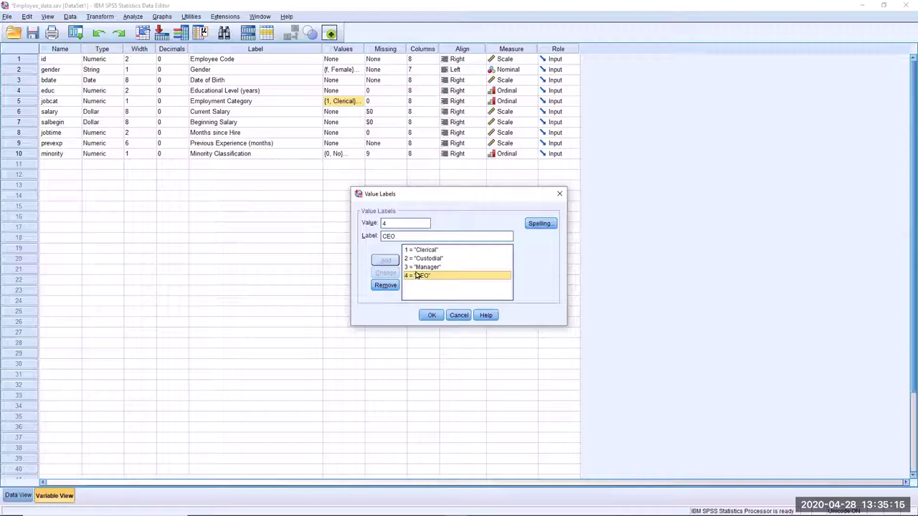
{"action": "left_click", "coordinate": [423, 267]}
{"action": "left_click", "coordinate": [429, 277]}
{"action": "left_click", "coordinate": [402, 233]}
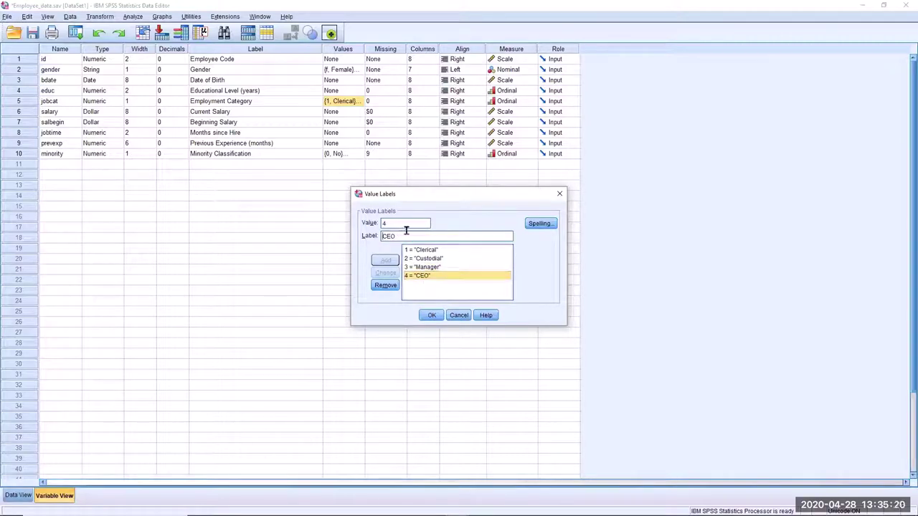
{"action": "left_click_drag", "start_coordinate": [412, 235], "coordinate": [375, 236]}
{"action": "type", "text": "Big Boss"}
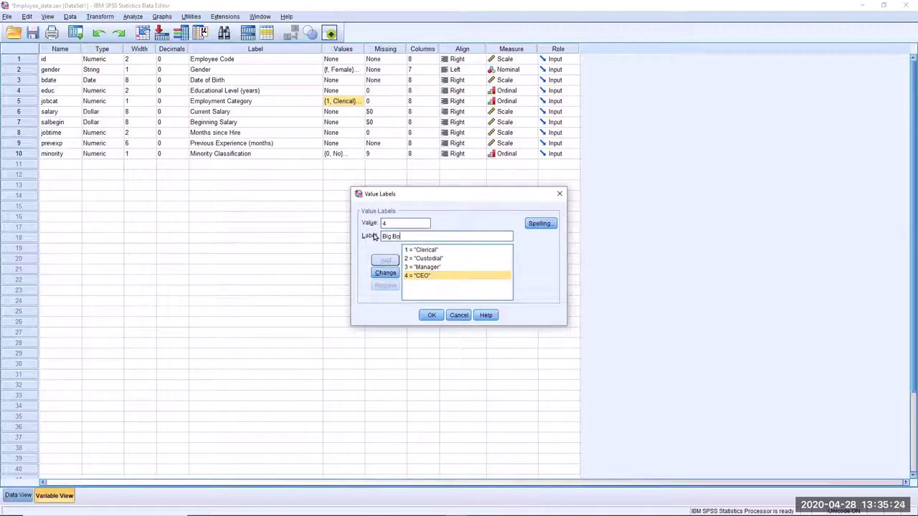
{"action": "left_click_drag", "start_coordinate": [392, 223], "coordinate": [382, 223]}
{"action": "type", "text": "5"}
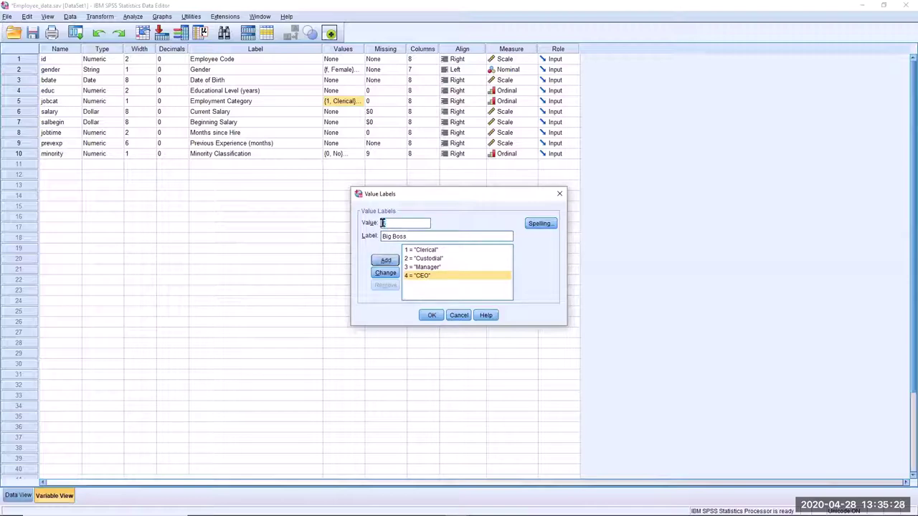
{"action": "left_click", "coordinate": [386, 274]}
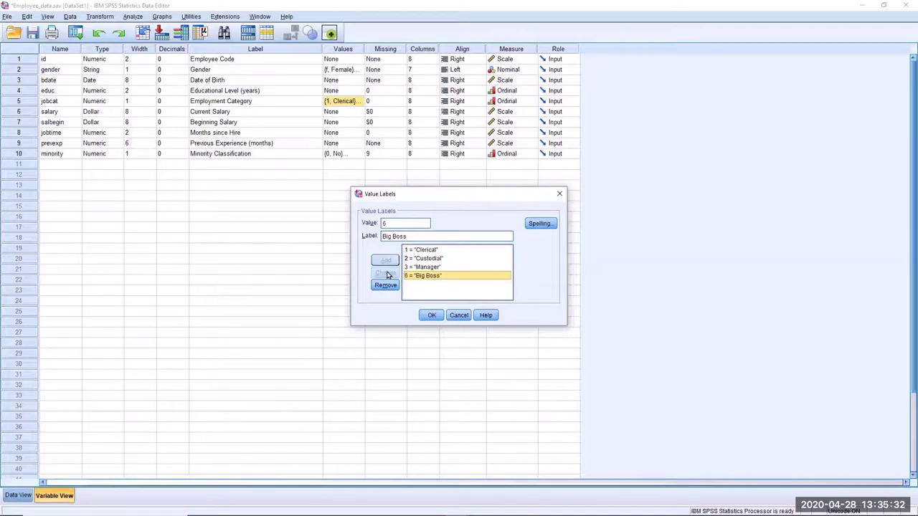
Remove the "Big Boss" entry from the jobcat value labels.
{"action": "left_click", "coordinate": [429, 258]}
{"action": "left_click", "coordinate": [434, 277]}
{"action": "left_click", "coordinate": [386, 286]}
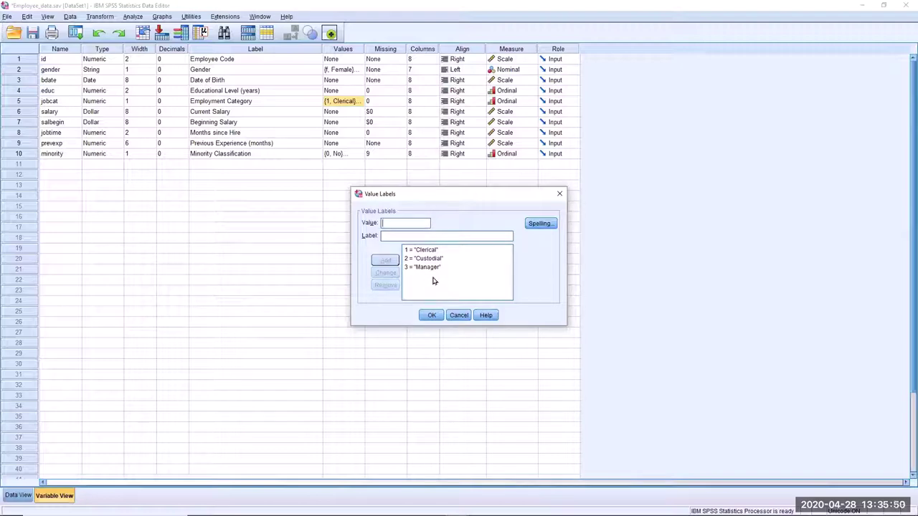
Check the spelling of the jobcat value labels and apply the label settings.
{"action": "left_click", "coordinate": [540, 225]}
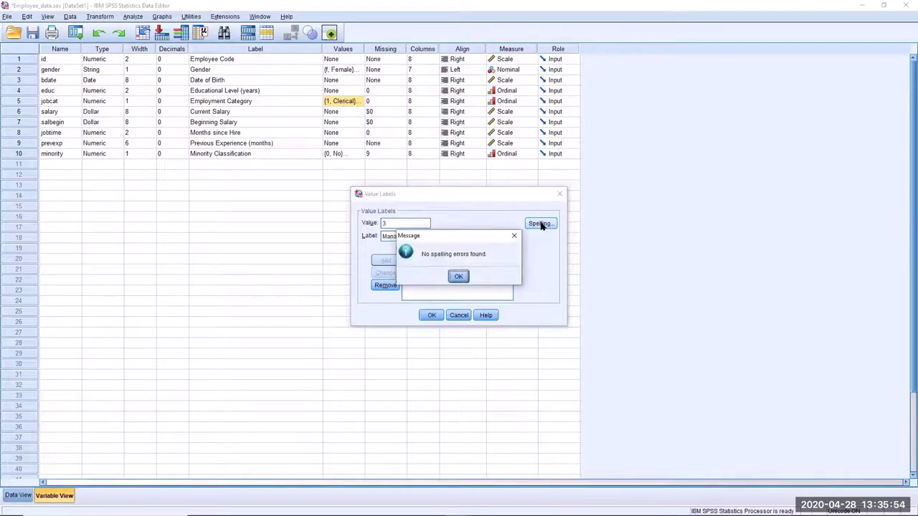
{"action": "left_click", "coordinate": [458, 277]}
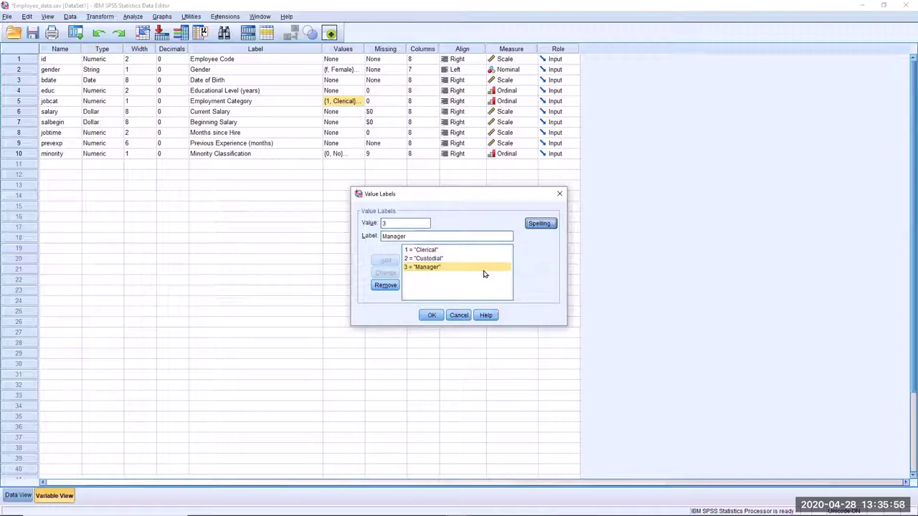
{"action": "left_click", "coordinate": [431, 316]}
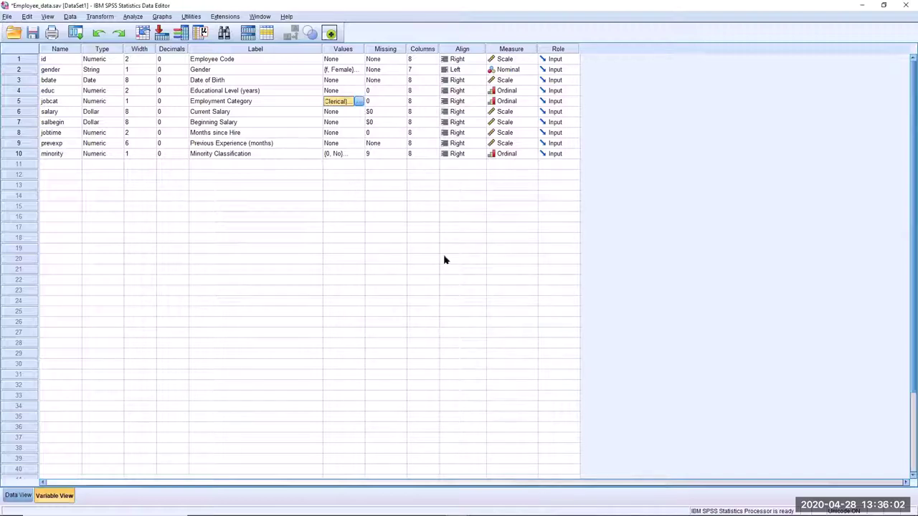
Add 99 as a second discrete missing value for the jobcat variable, alongside 0.
{"action": "left_click", "coordinate": [388, 104]}
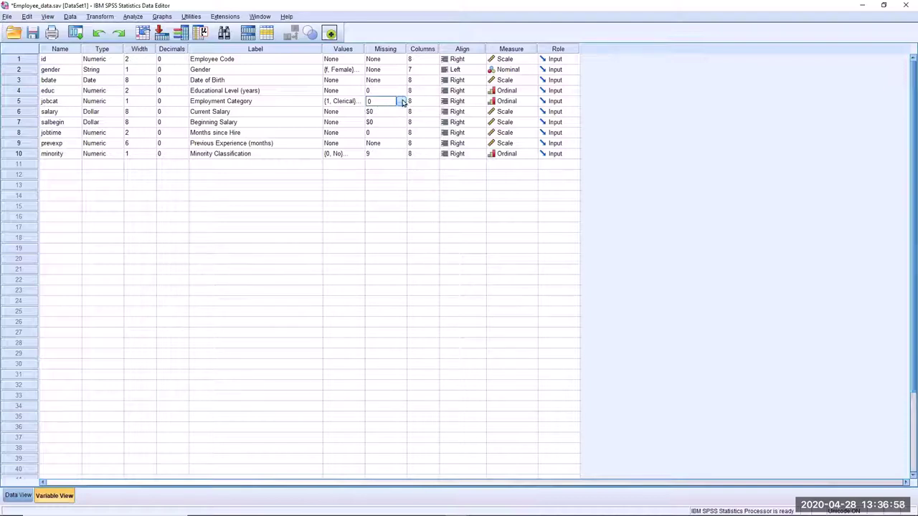
{"action": "left_click", "coordinate": [402, 101]}
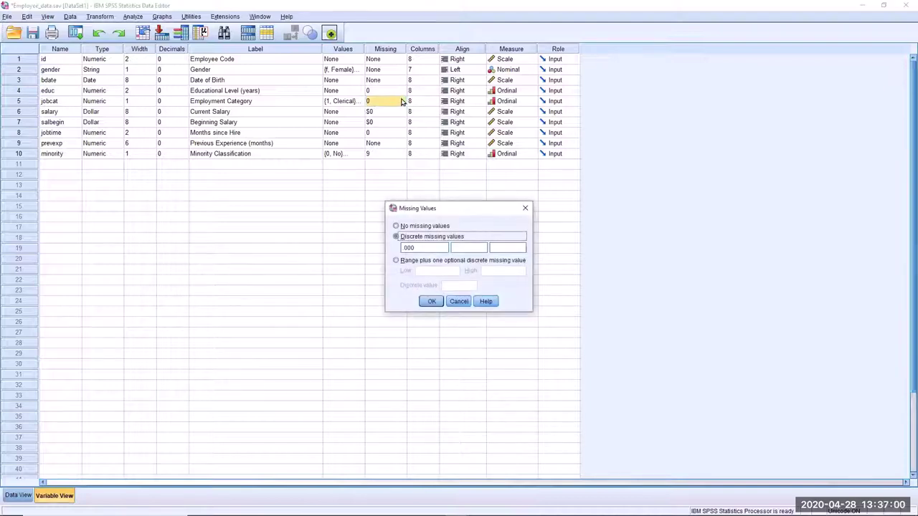
{"action": "left_click", "coordinate": [428, 247]}
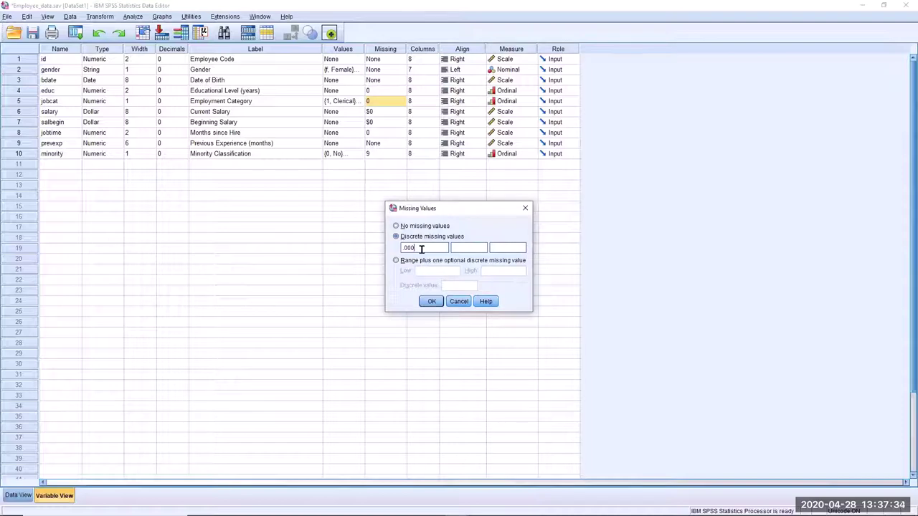
{"action": "left_click", "coordinate": [463, 249]}
{"action": "type", "text": "99"}
Try a missing-value range from 6 to 100 plus the discrete value 0 for the jobcat variable.
{"action": "left_click", "coordinate": [395, 261]}
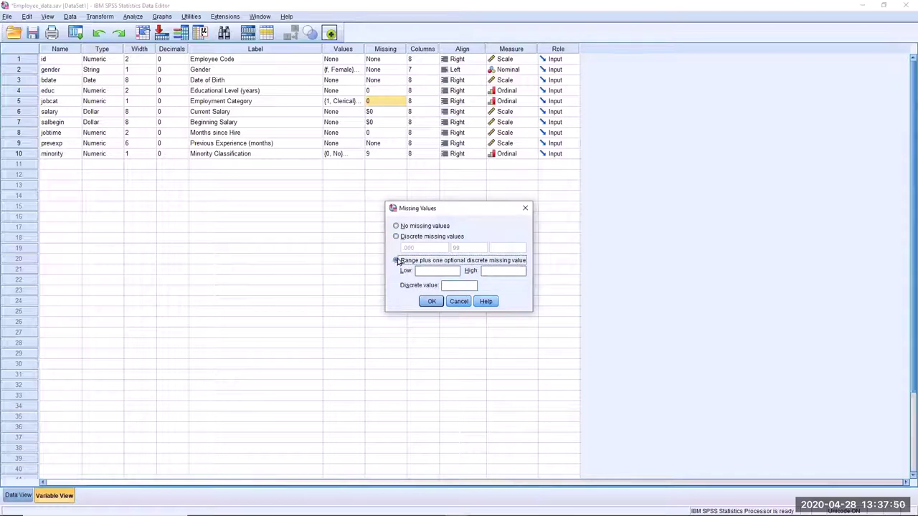
{"action": "left_click", "coordinate": [419, 271]}
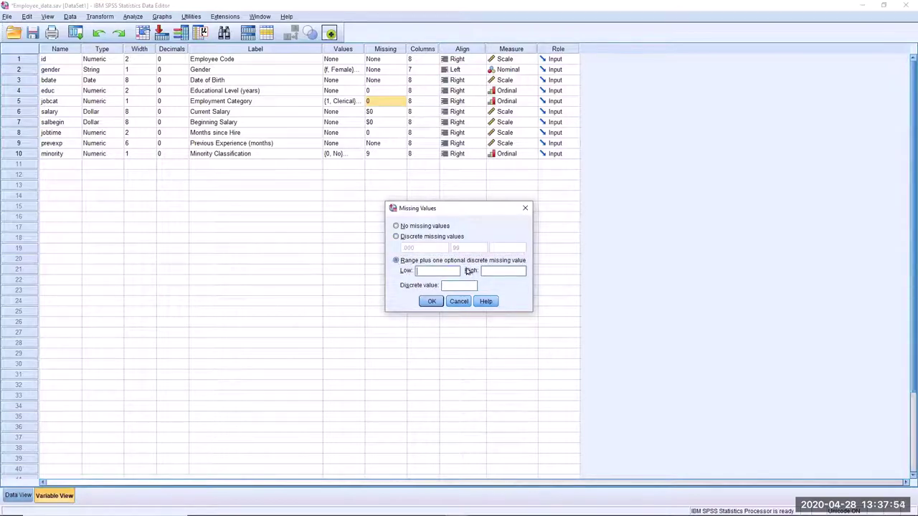
{"action": "type", "text": "6"}
{"action": "type", "text": "100"}
Switch jobcat back to discrete missing values 0 and 99 and apply the settings.
{"action": "left_click", "coordinate": [396, 237]}
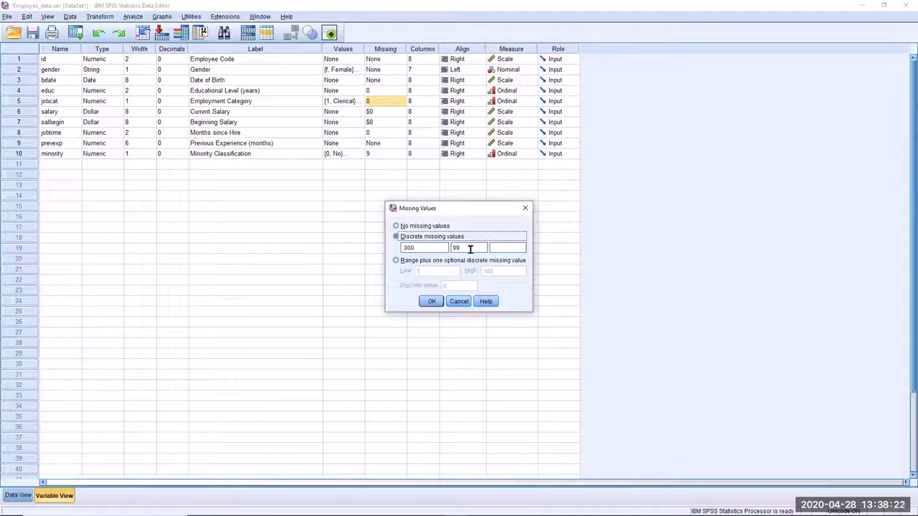
{"action": "left_click", "coordinate": [432, 302]}
{"action": "left_click", "coordinate": [433, 302]}
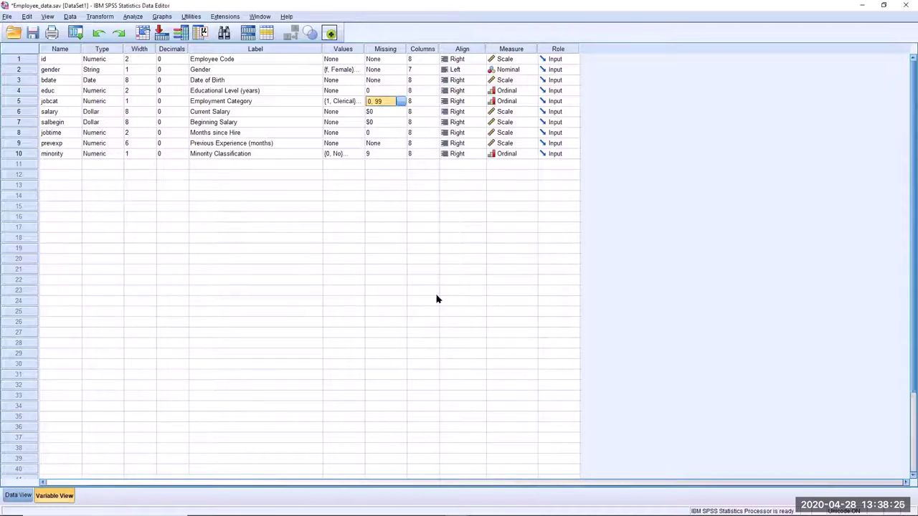
Widen the Columns column slightly and set the display column width of the gender variable to 8.
{"action": "left_click", "coordinate": [423, 50]}
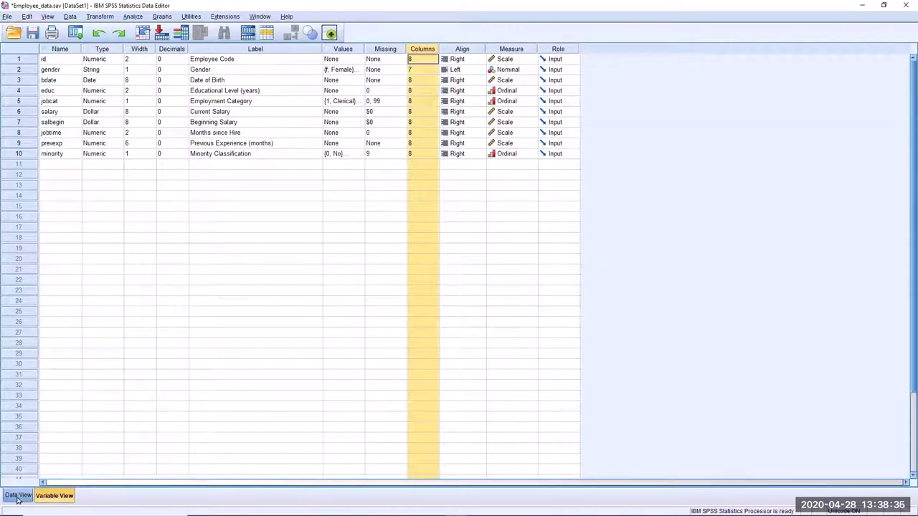
{"action": "left_click", "coordinate": [425, 62]}
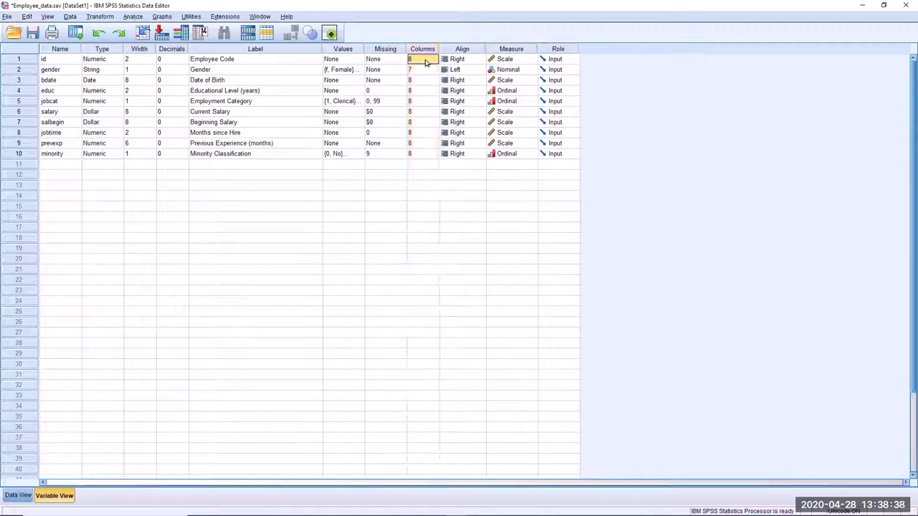
{"action": "mouse_move", "coordinate": [439, 48]}
{"action": "left_mouse_down"}
{"action": "mouse_move", "coordinate": [505, 49]}
{"action": "mouse_move", "coordinate": [441, 49]}
{"action": "left_mouse_up"}
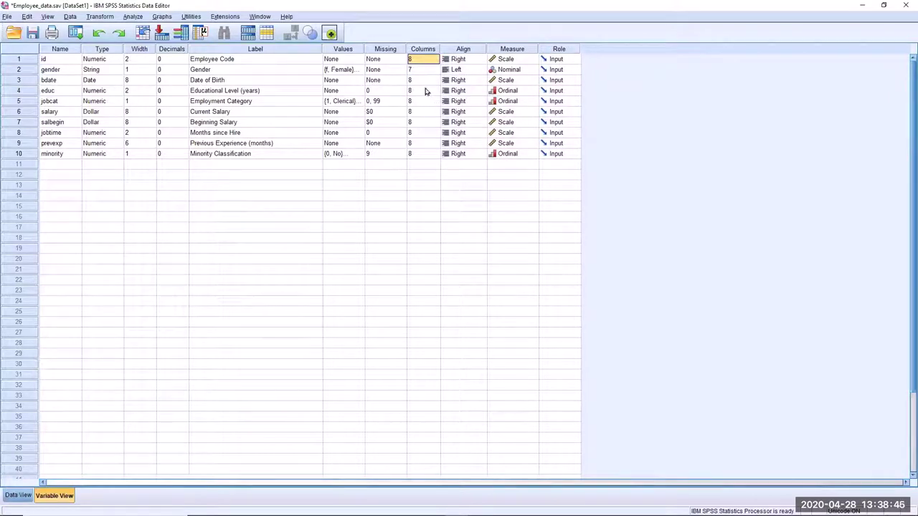
{"action": "left_click", "coordinate": [429, 71]}
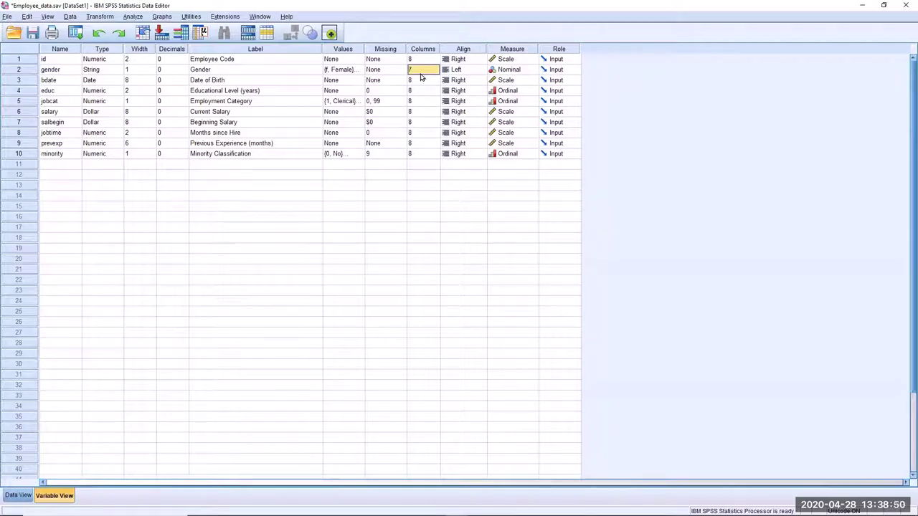
{"action": "type", "text": "8"}
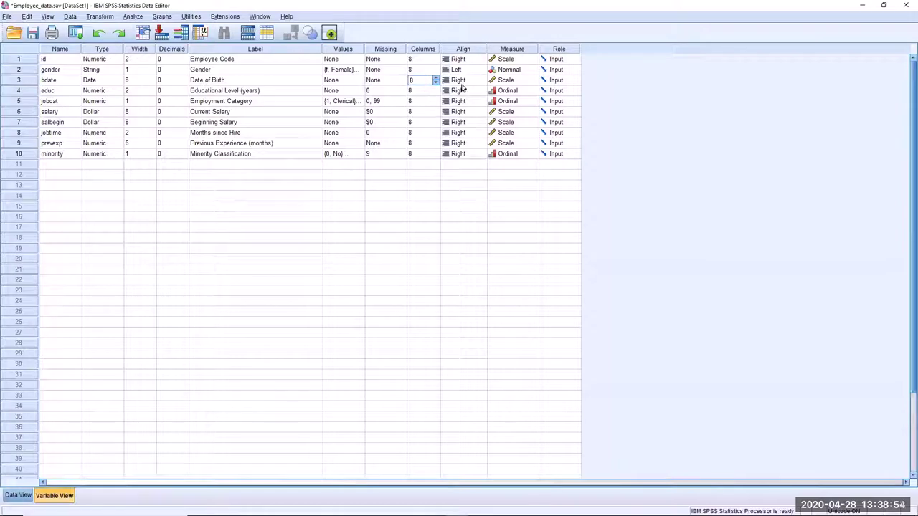
{"action": "left_click", "coordinate": [420, 114]}
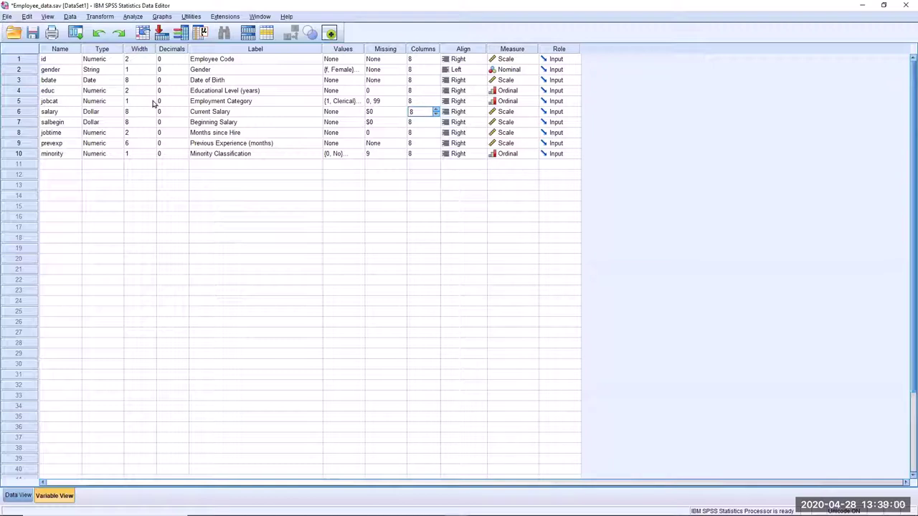
{"action": "left_click", "coordinate": [414, 60]}
Review the alignment options for id and gender and the measurement level options for id, gender and jobcat.
{"action": "left_click", "coordinate": [471, 63]}
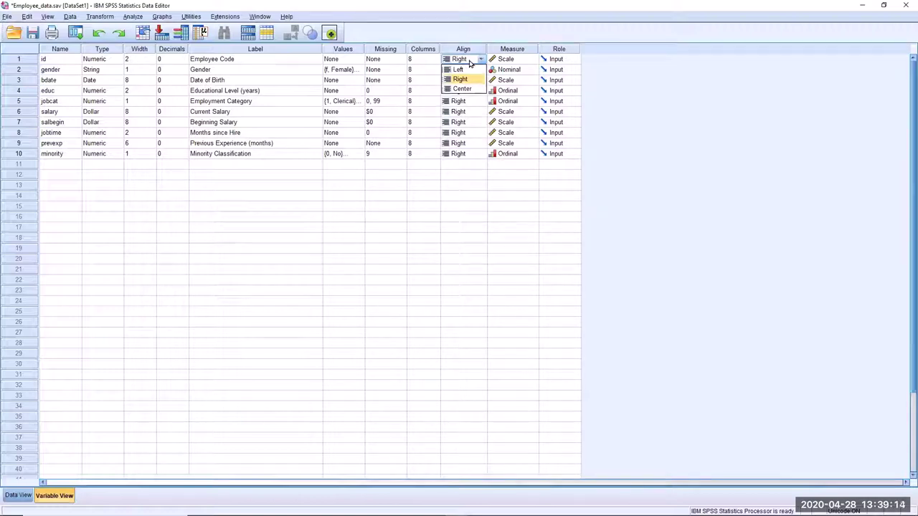
{"action": "left_click", "coordinate": [470, 63]}
{"action": "left_click", "coordinate": [469, 71]}
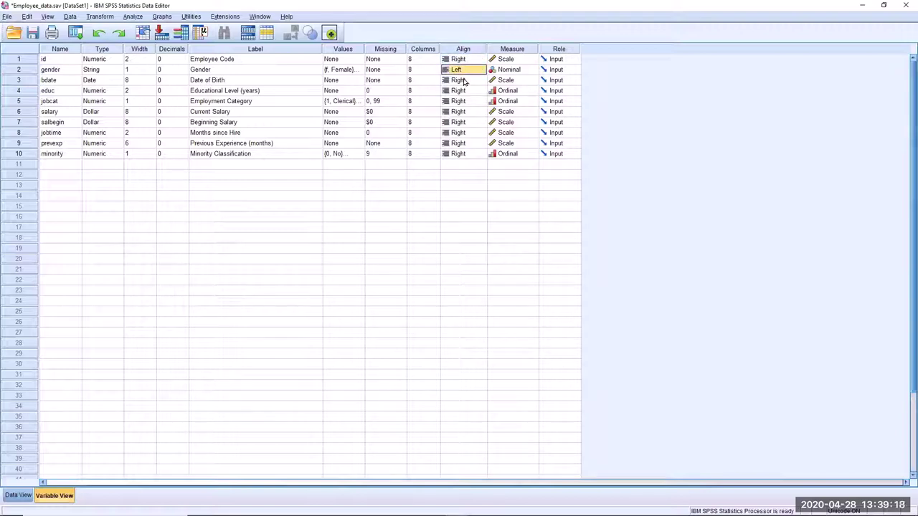
{"action": "left_click", "coordinate": [527, 69]}
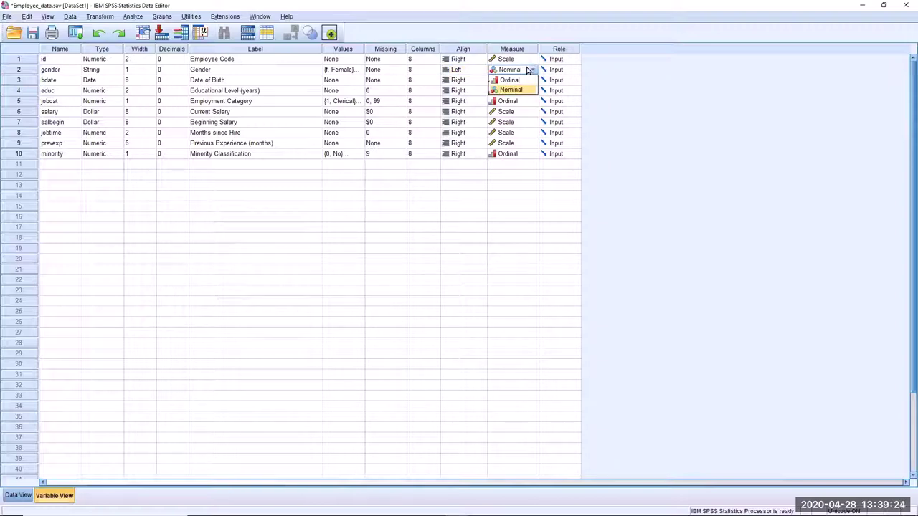
{"action": "left_click", "coordinate": [510, 60]}
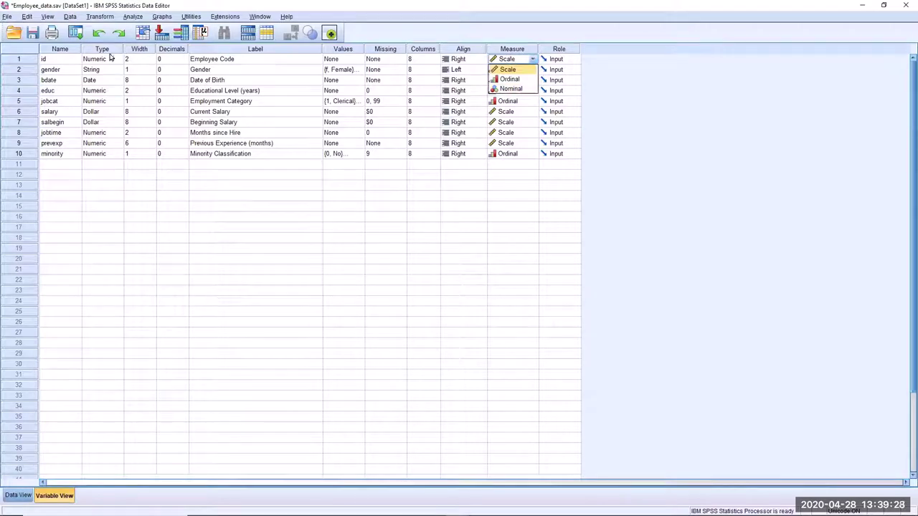
{"action": "left_click", "coordinate": [524, 102]}
{"action": "left_click", "coordinate": [534, 104]}
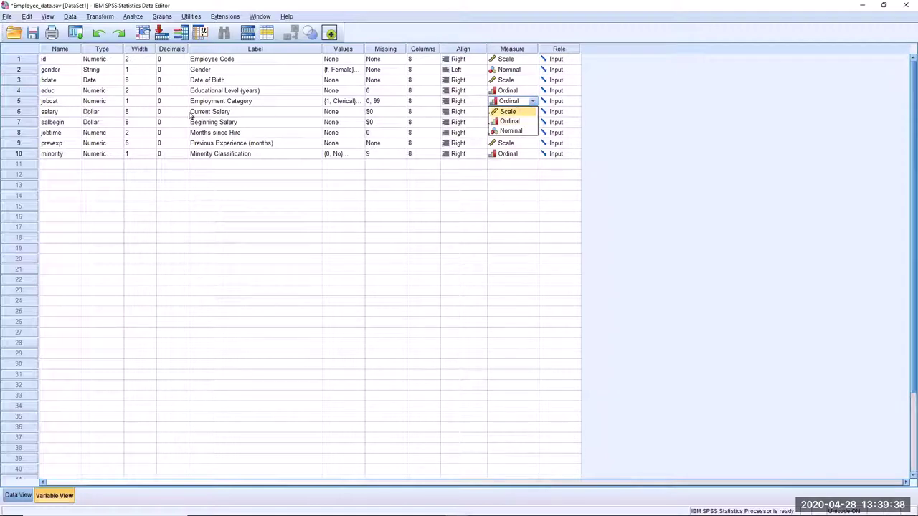
{"action": "left_click", "coordinate": [522, 70]}
{"action": "left_click", "coordinate": [533, 69]}
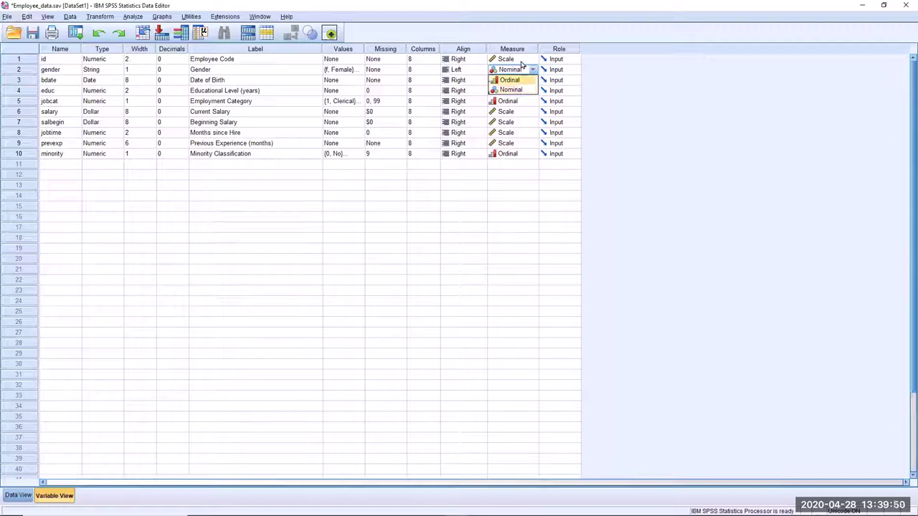
{"action": "left_click", "coordinate": [523, 60]}
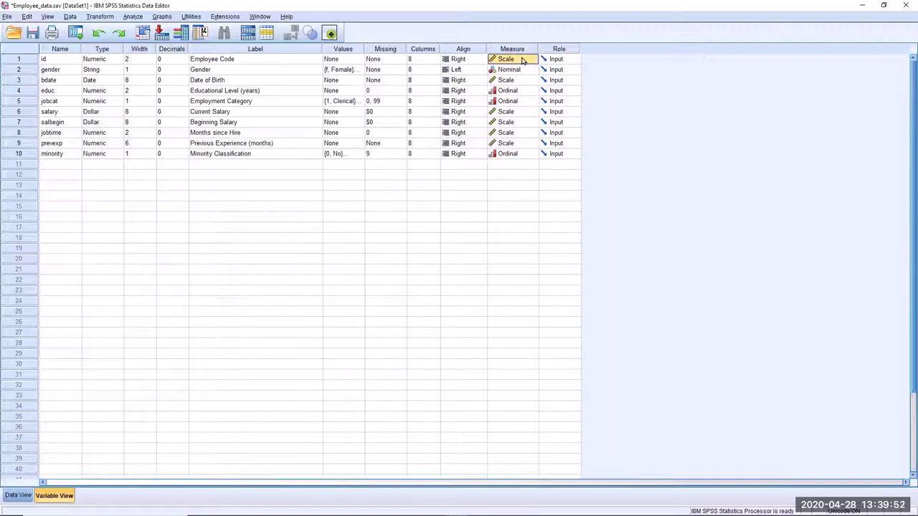
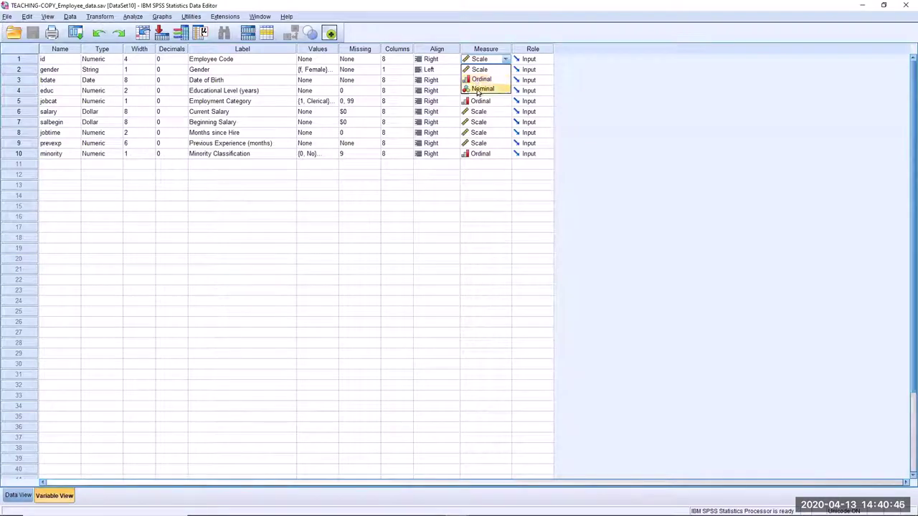
Set the measurement level of id to Nominal and keep gender as Nominal.
{"action": "left_click", "coordinate": [479, 89]}
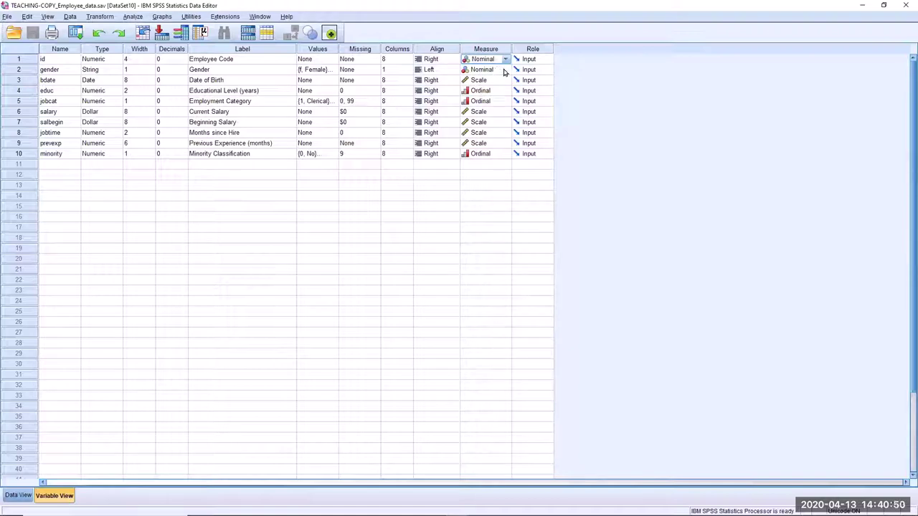
{"action": "left_click", "coordinate": [508, 71]}
{"action": "left_click", "coordinate": [507, 70]}
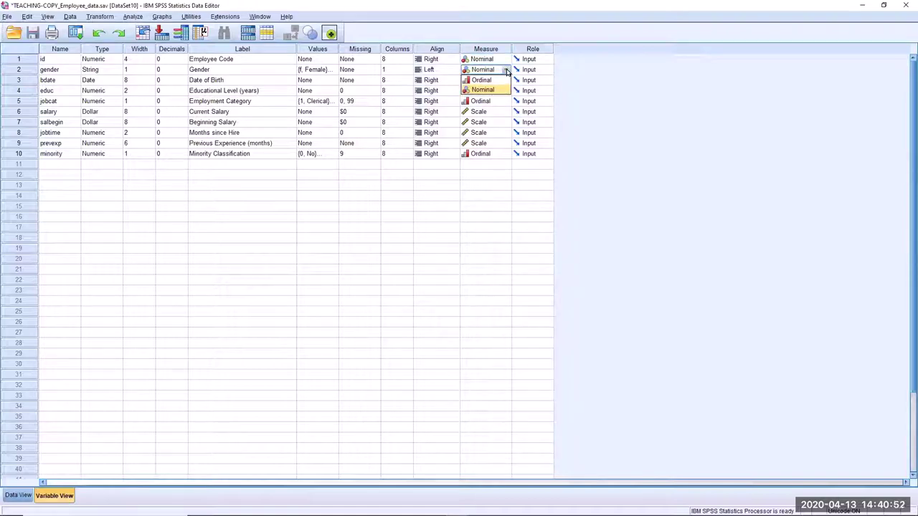
{"action": "left_click", "coordinate": [507, 80]}
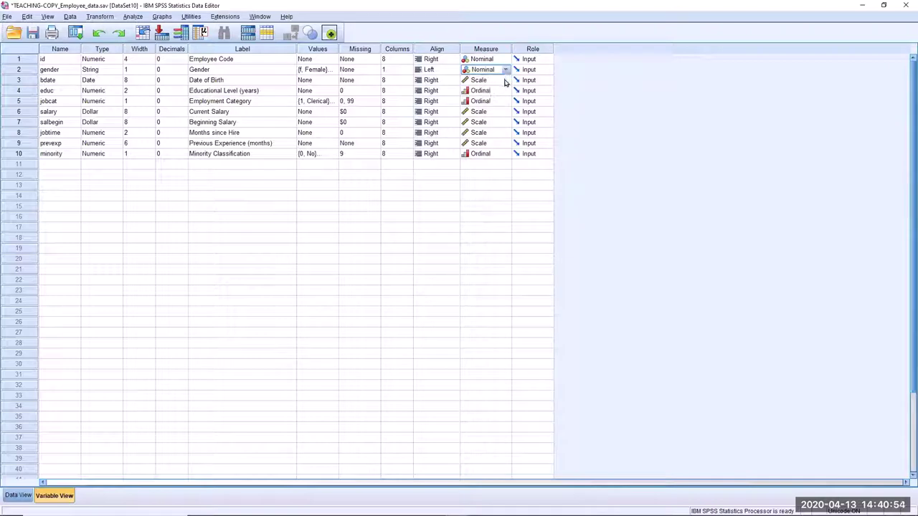
Keep the measurement level of bdate as Scale and set educ to Scale.
{"action": "left_click", "coordinate": [506, 81]}
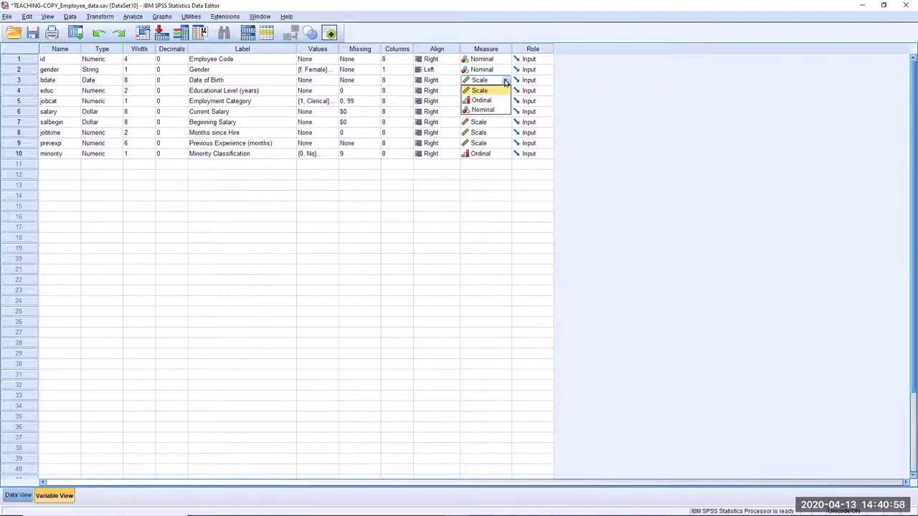
{"action": "left_click", "coordinate": [506, 82]}
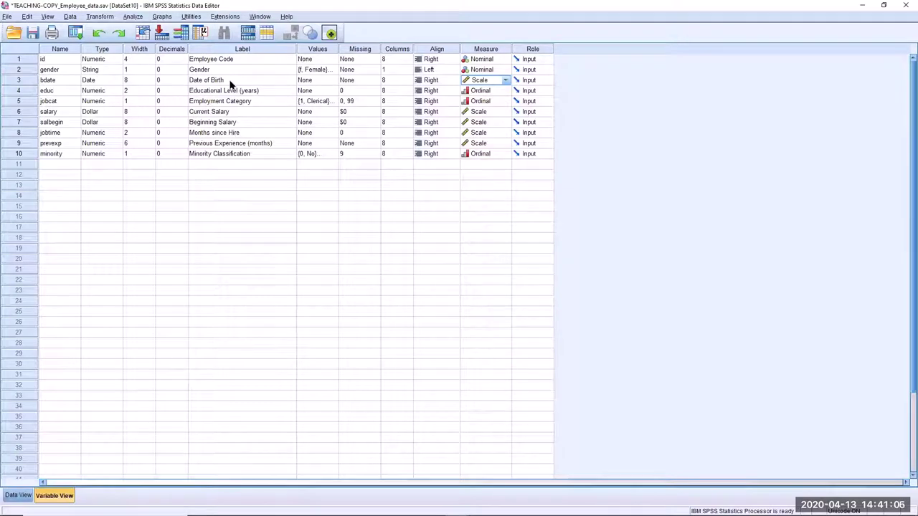
{"action": "left_click", "coordinate": [505, 92]}
{"action": "left_click", "coordinate": [505, 92]}
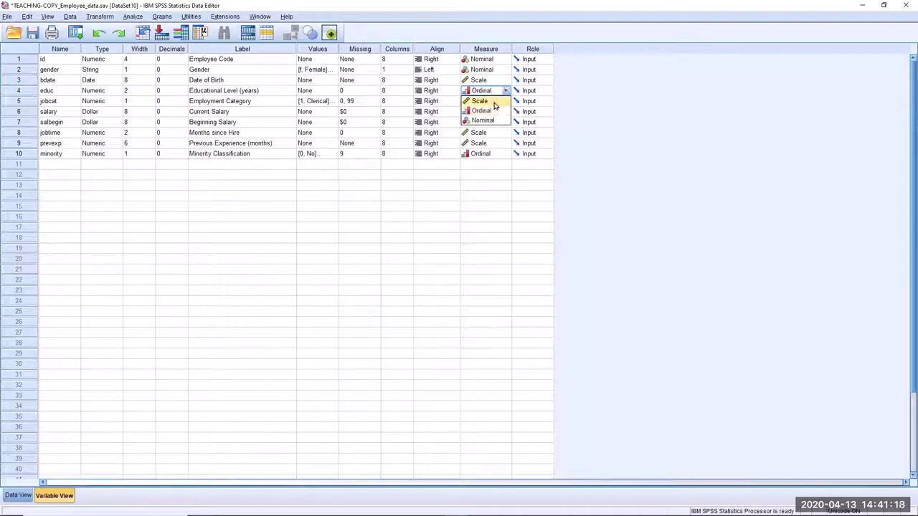
{"action": "left_click", "coordinate": [494, 102]}
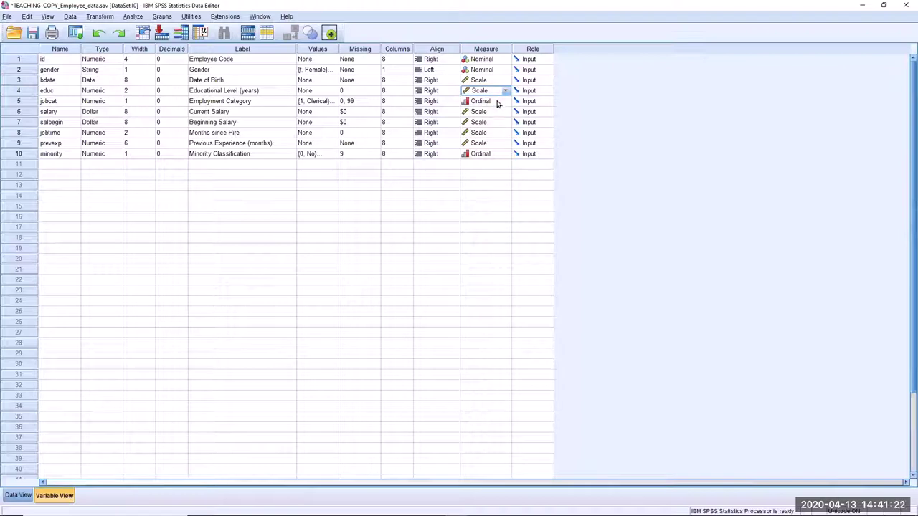
Check the measurement level options of jobcat and examine the order of its value labels, keeping the labels as defined.
{"action": "left_click", "coordinate": [498, 104]}
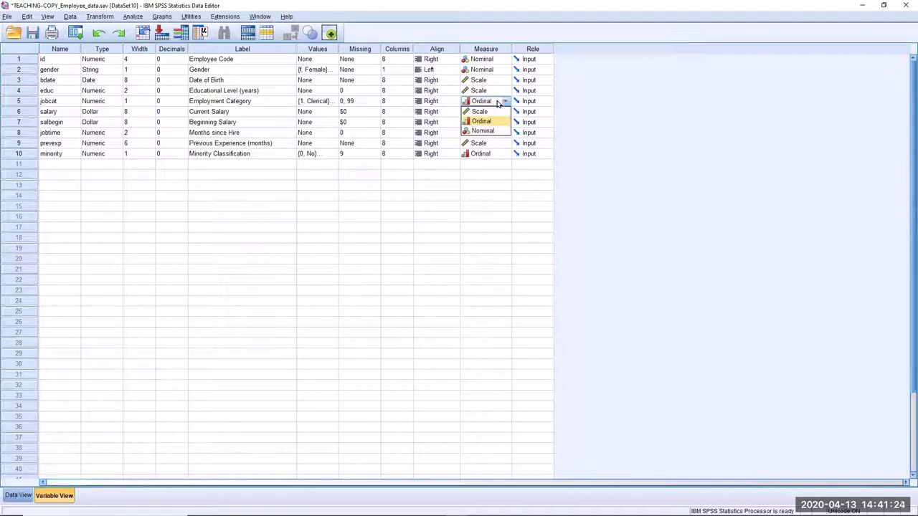
{"action": "left_click", "coordinate": [499, 103]}
{"action": "left_click", "coordinate": [317, 102]}
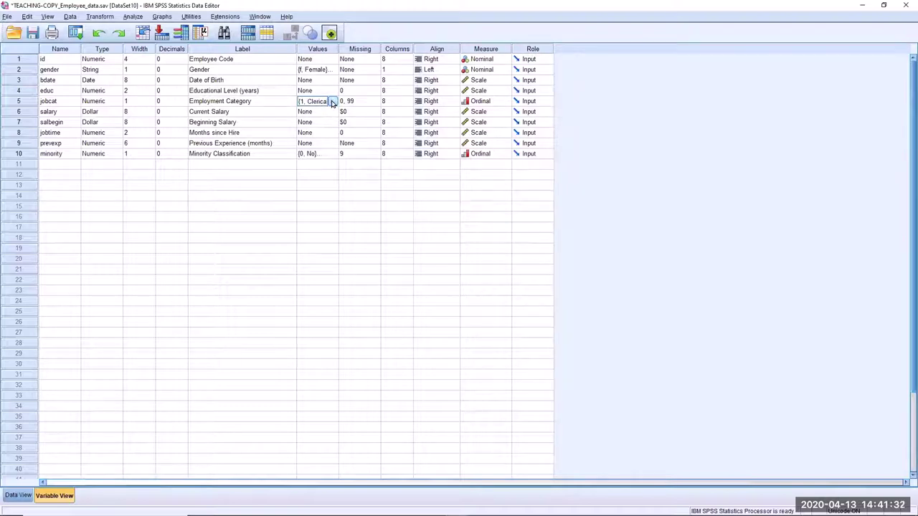
{"action": "left_click", "coordinate": [332, 102]}
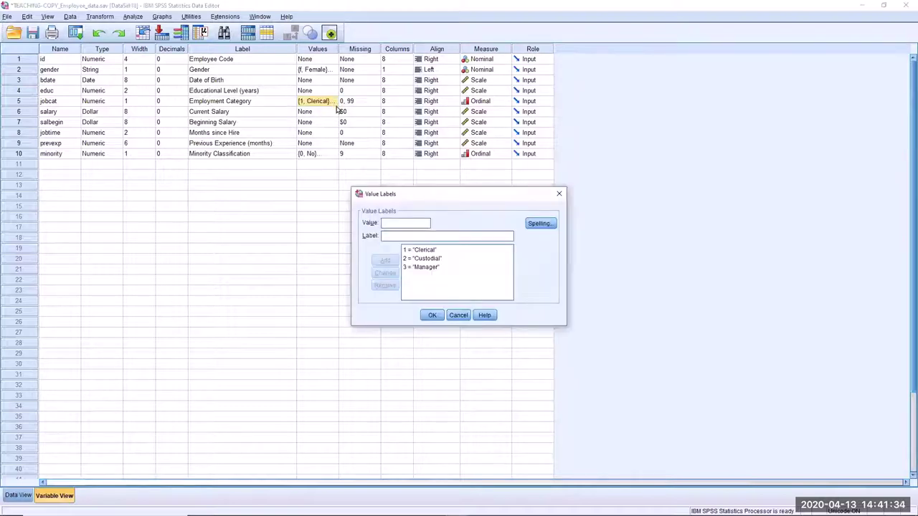
{"action": "left_click", "coordinate": [433, 259]}
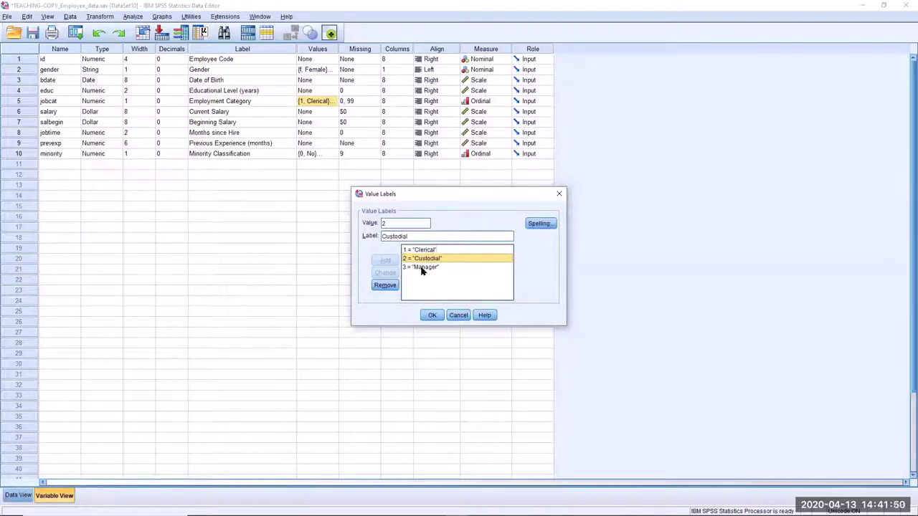
{"action": "left_click", "coordinate": [433, 268]}
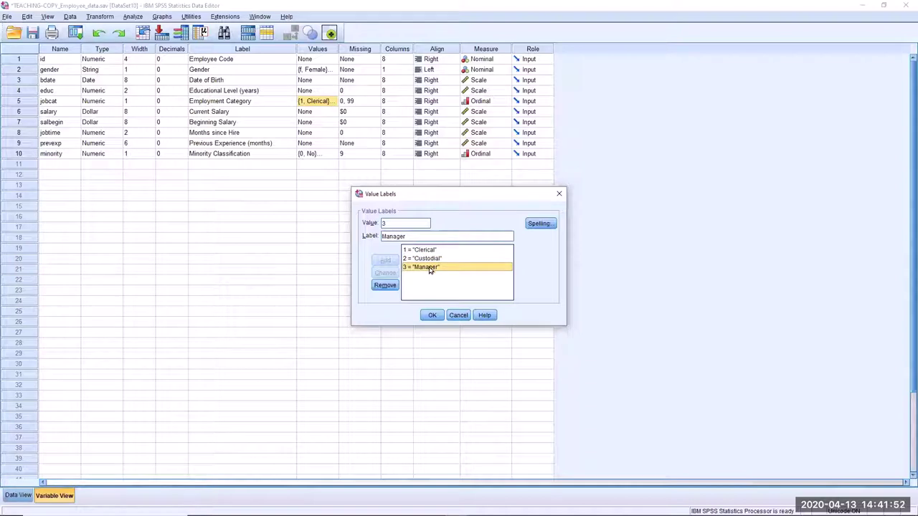
{"action": "left_click", "coordinate": [427, 259]}
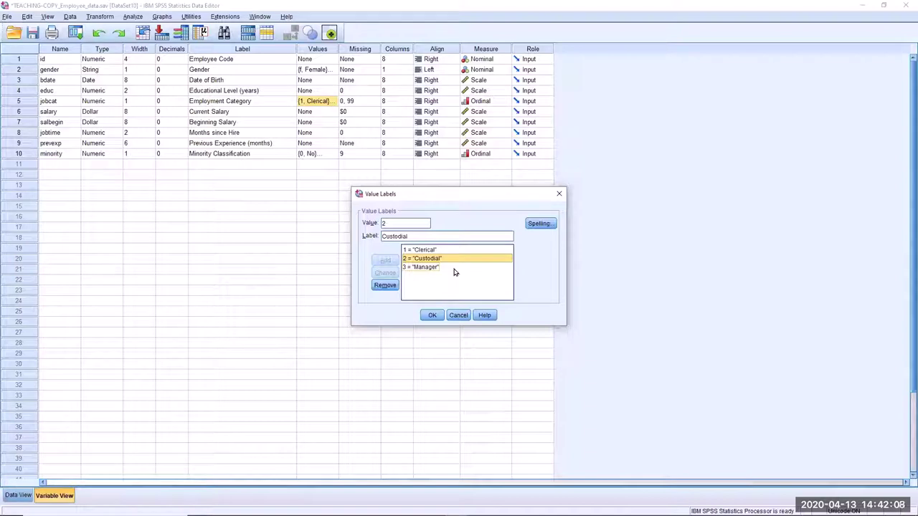
{"action": "left_click", "coordinate": [434, 316]}
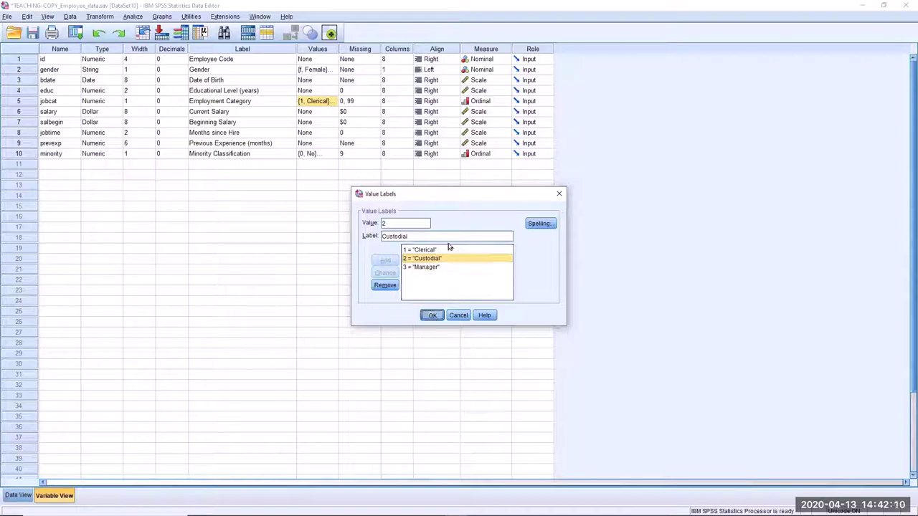
Set the measurement level of jobcat to Nominal.
{"action": "left_click", "coordinate": [496, 102]}
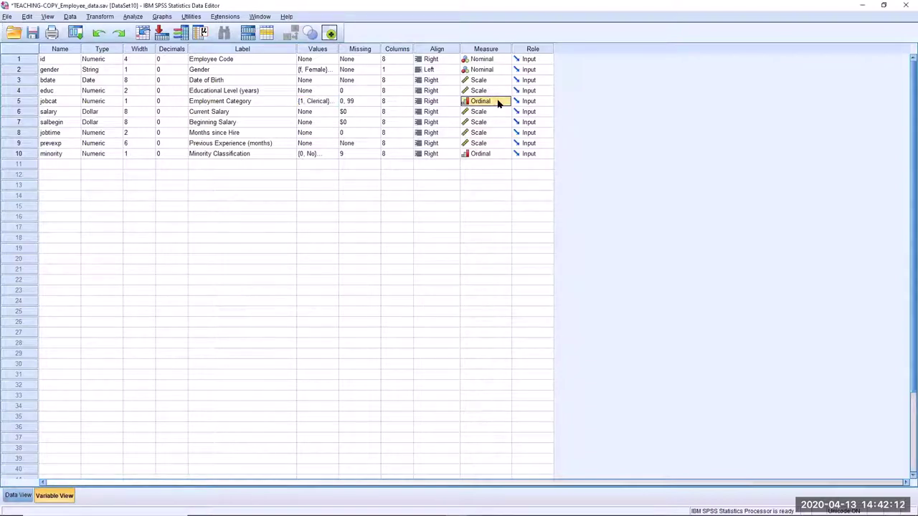
{"action": "left_click", "coordinate": [506, 101]}
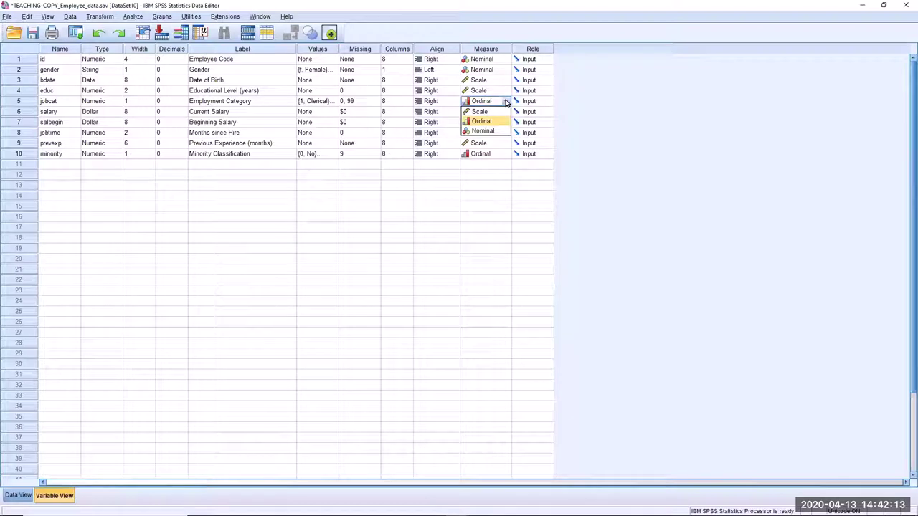
{"action": "left_click", "coordinate": [495, 132]}
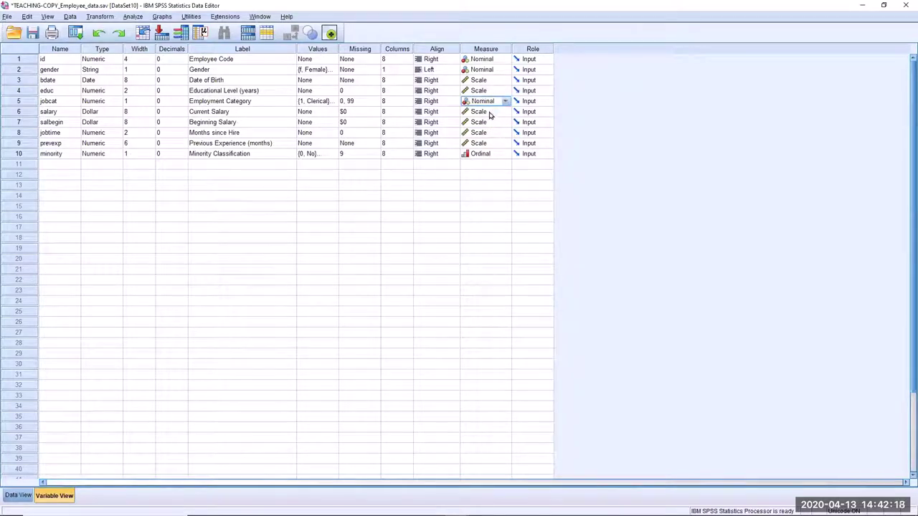
Check the measurement levels of salary, salbegin, jobtime and prevexp, keeping them all as Scale.
{"action": "left_click", "coordinate": [490, 113]}
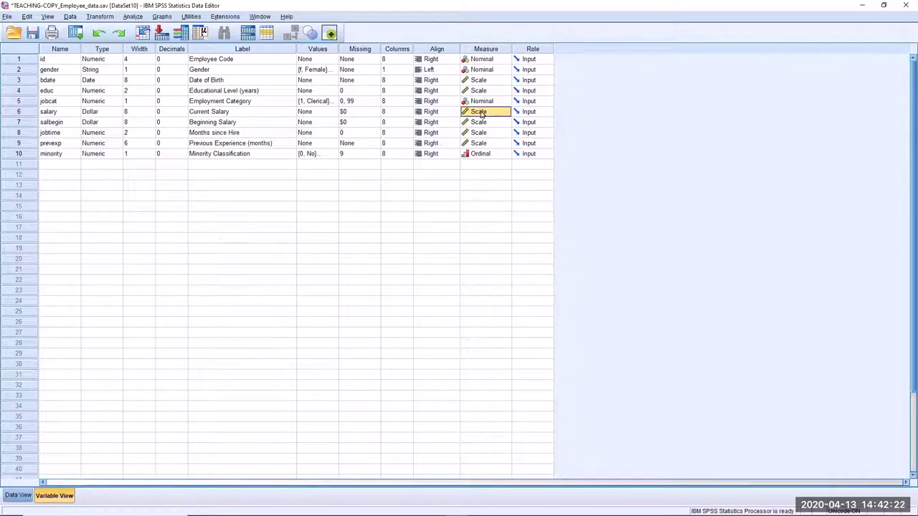
{"action": "left_click", "coordinate": [481, 123]}
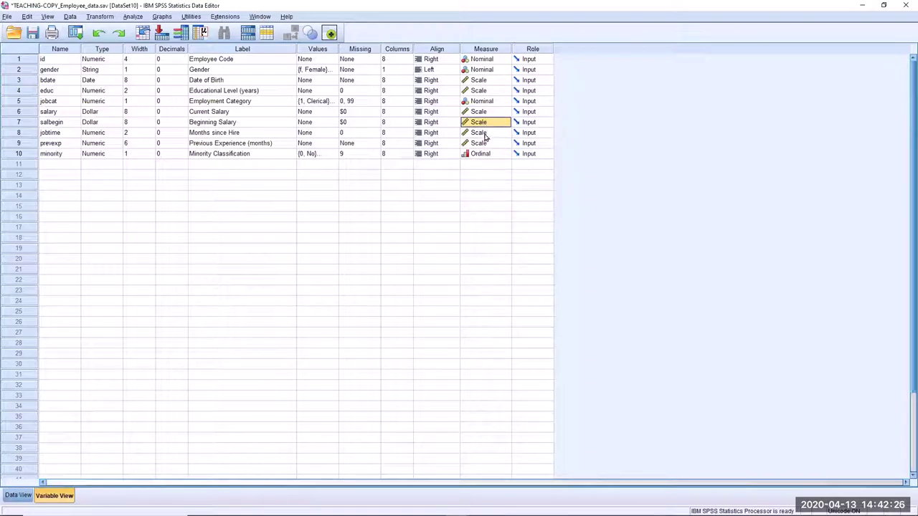
{"action": "left_click", "coordinate": [485, 134]}
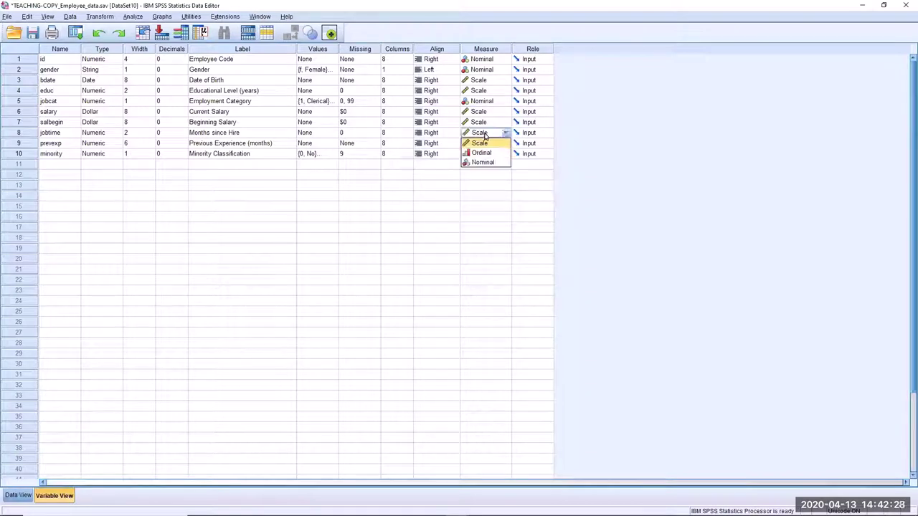
{"action": "left_click", "coordinate": [485, 136]}
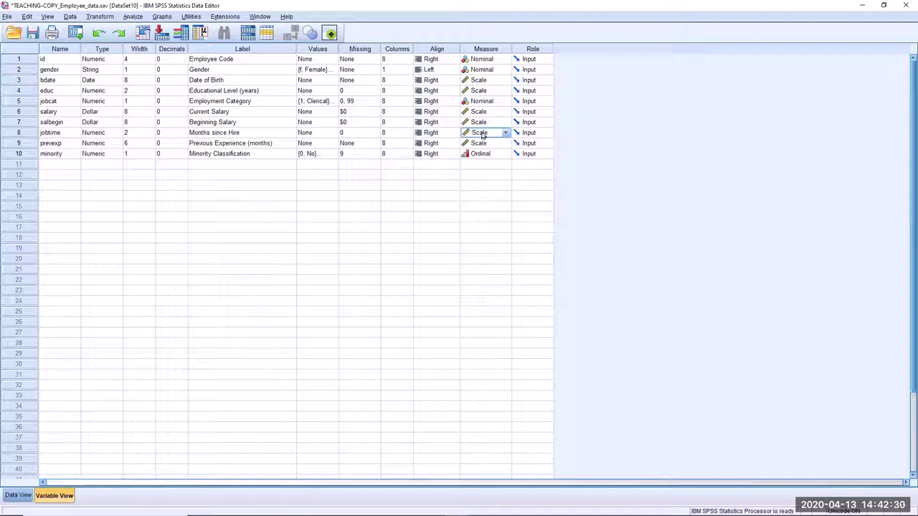
{"action": "left_click", "coordinate": [484, 143]}
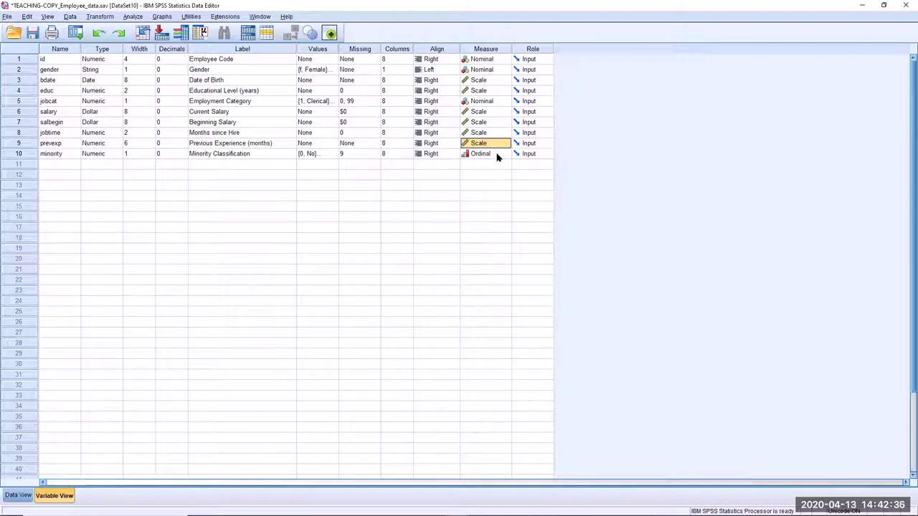
Set the measurement level of minority to Nominal.
{"action": "left_click", "coordinate": [495, 154]}
{"action": "left_click", "coordinate": [507, 155]}
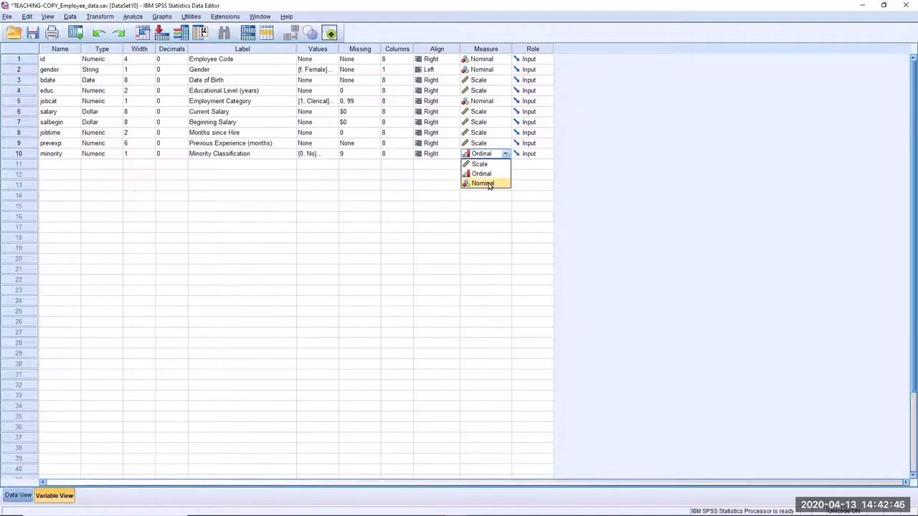
{"action": "left_click", "coordinate": [489, 184]}
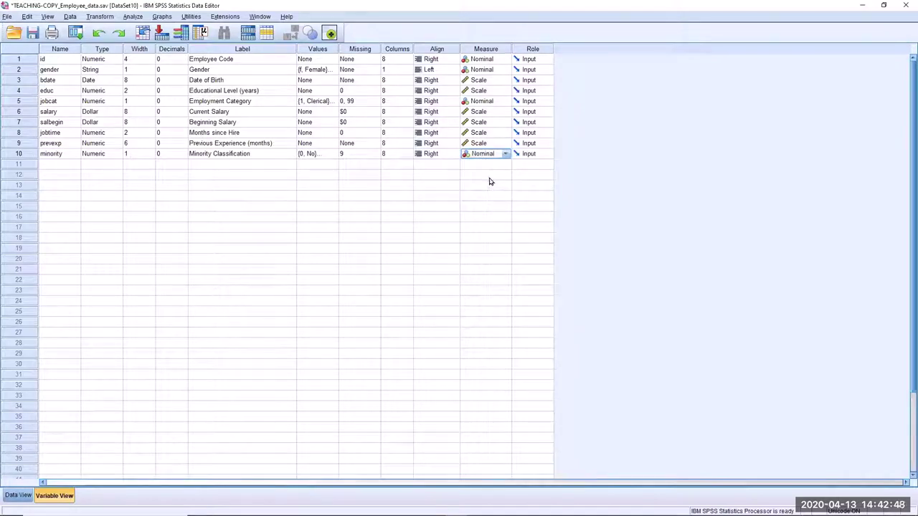
Review the role options for the id variable and set its role to None.
{"action": "left_click", "coordinate": [535, 62]}
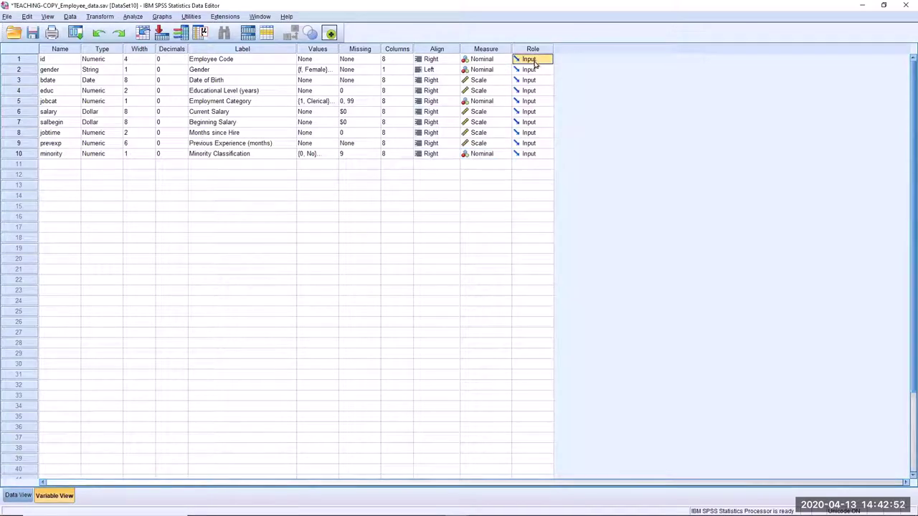
{"action": "left_click", "coordinate": [549, 61]}
{"action": "left_click", "coordinate": [549, 62]}
{"action": "left_click", "coordinate": [549, 62]}
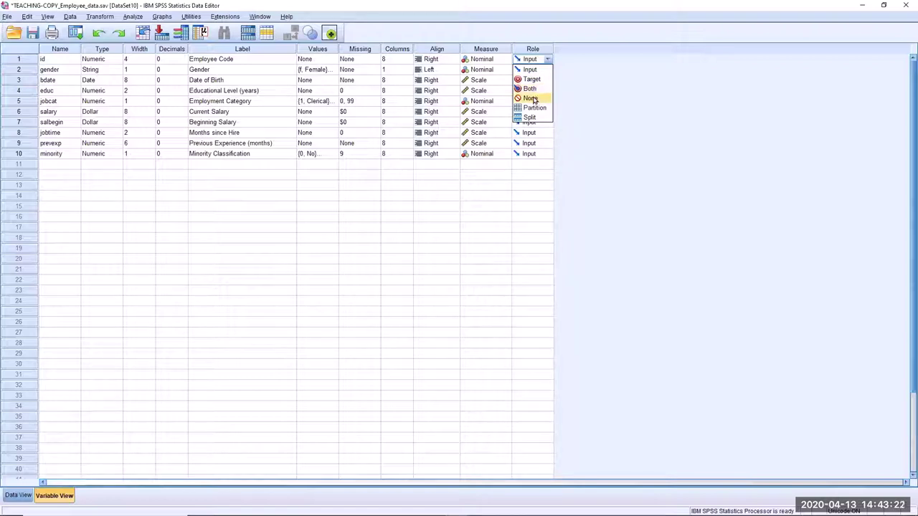
{"action": "left_click", "coordinate": [533, 99]}
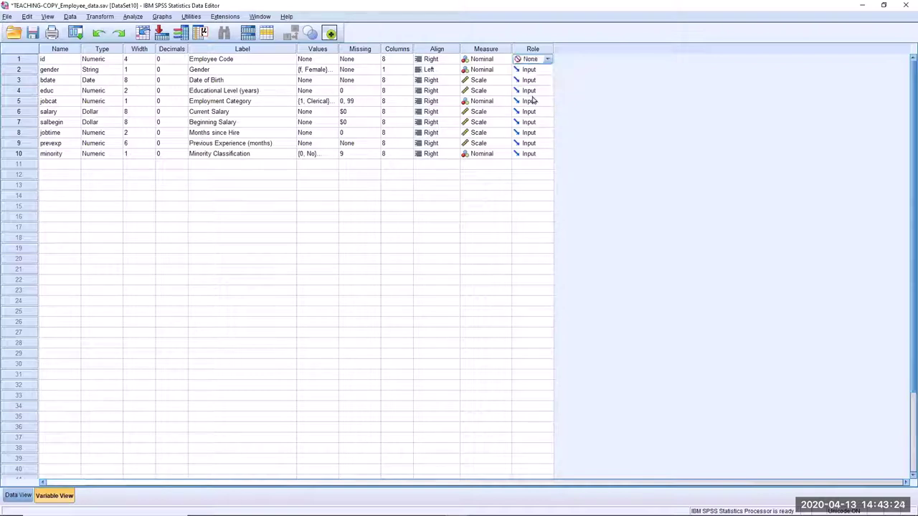
{"action": "left_click", "coordinate": [548, 60]}
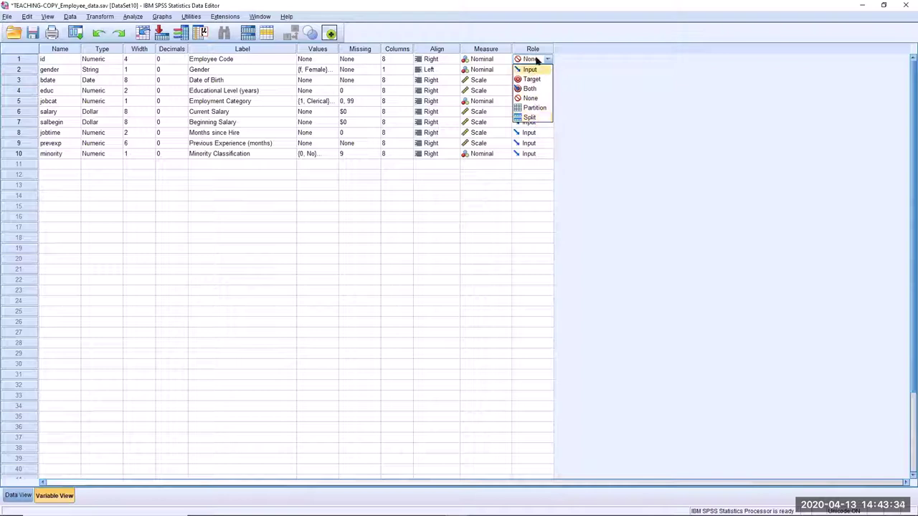
{"action": "left_click", "coordinate": [532, 64]}
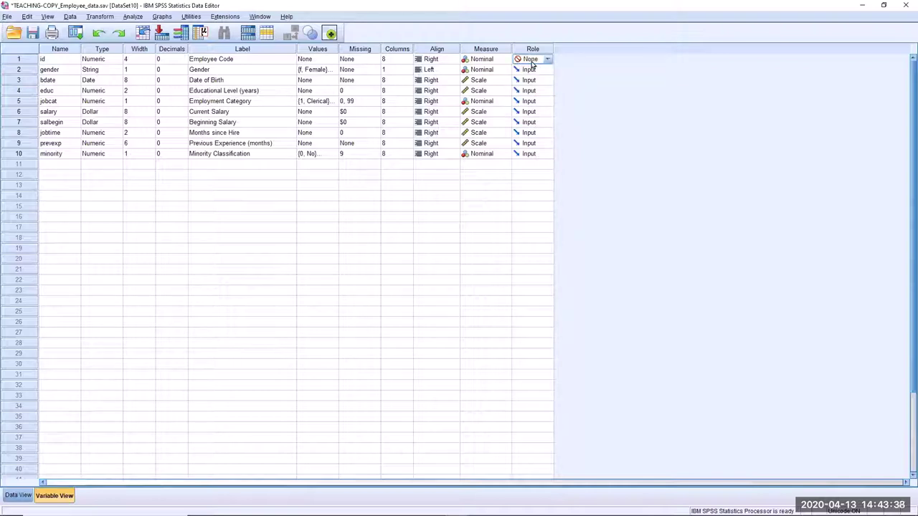
Add a new variable named jobsat in row 11, keeping its type as Numeric.
{"action": "left_click", "coordinate": [56, 164]}
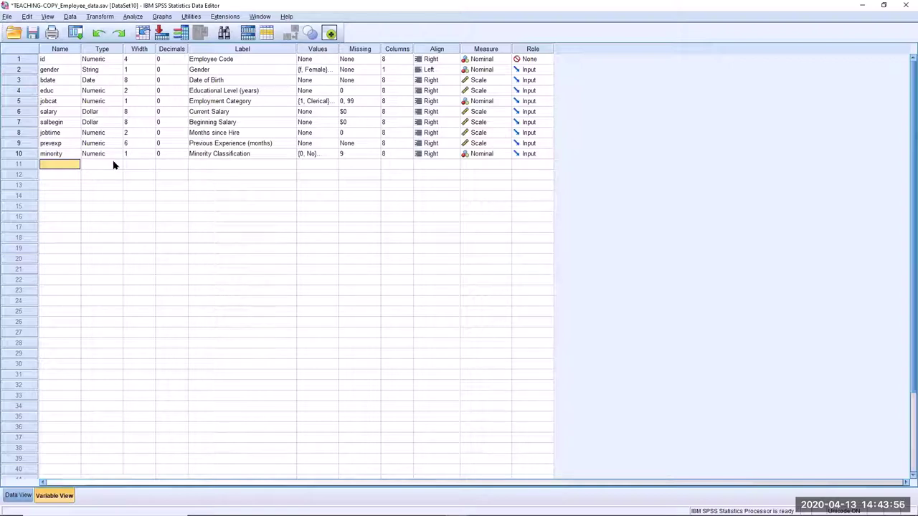
{"action": "type", "text": "jobsat"}
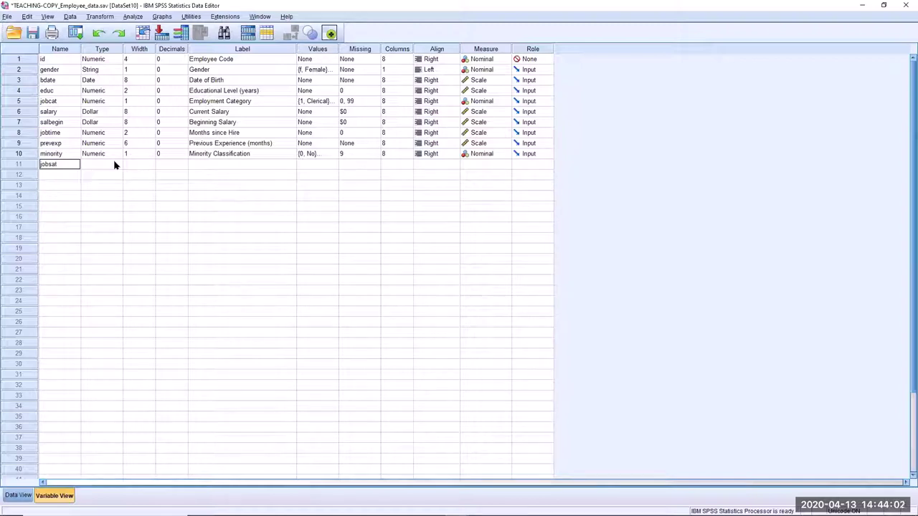
{"action": "key", "text": "Return"}
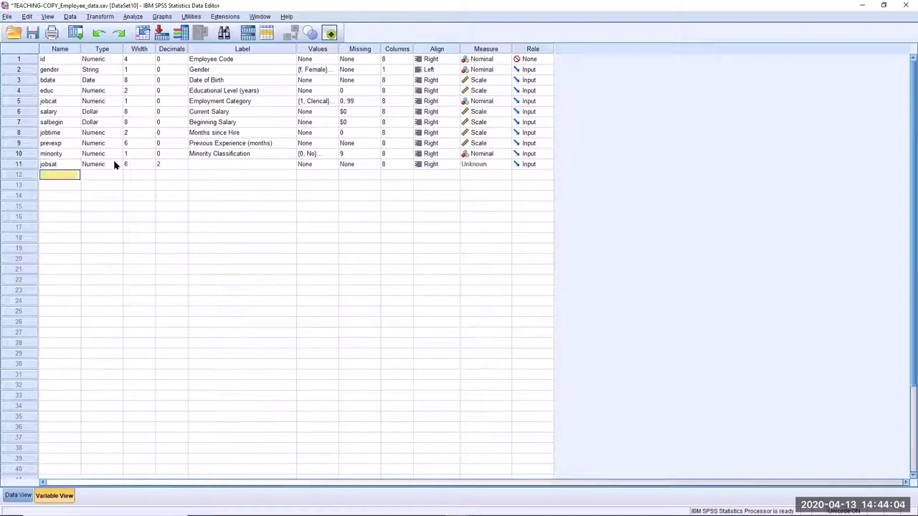
{"action": "left_click", "coordinate": [108, 165]}
{"action": "left_click", "coordinate": [108, 153], "text": "shift"}
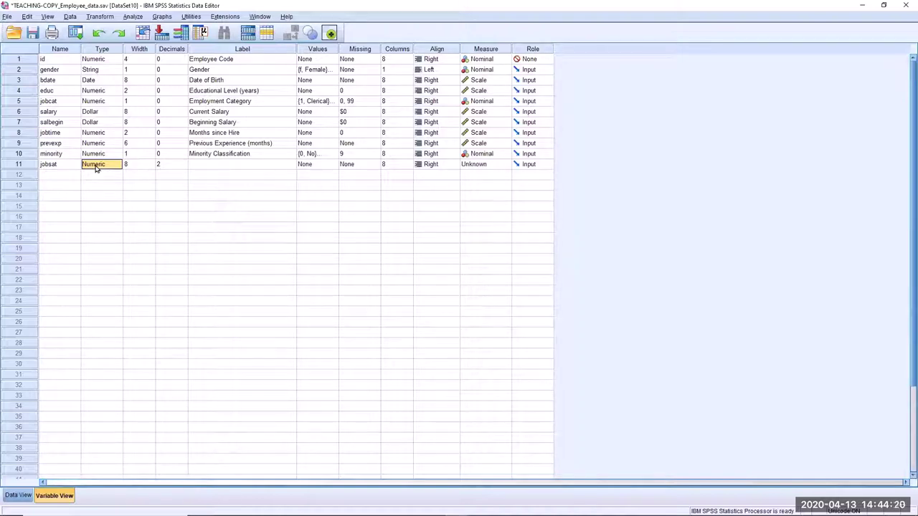
Keep the width of jobsat at 8 and set its decimals to 0.
{"action": "left_click", "coordinate": [134, 164]}
{"action": "double_click", "coordinate": [138, 165]}
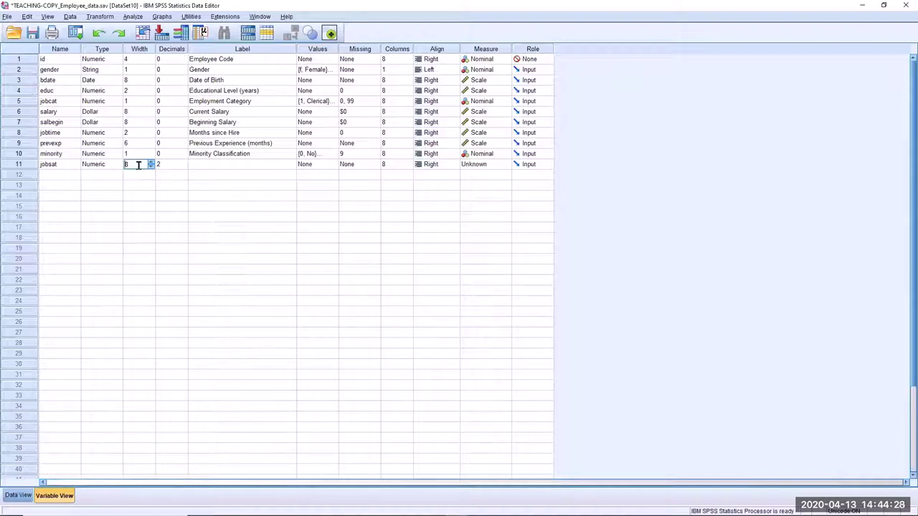
{"action": "double_click", "coordinate": [138, 165]}
{"action": "left_click", "coordinate": [171, 164]}
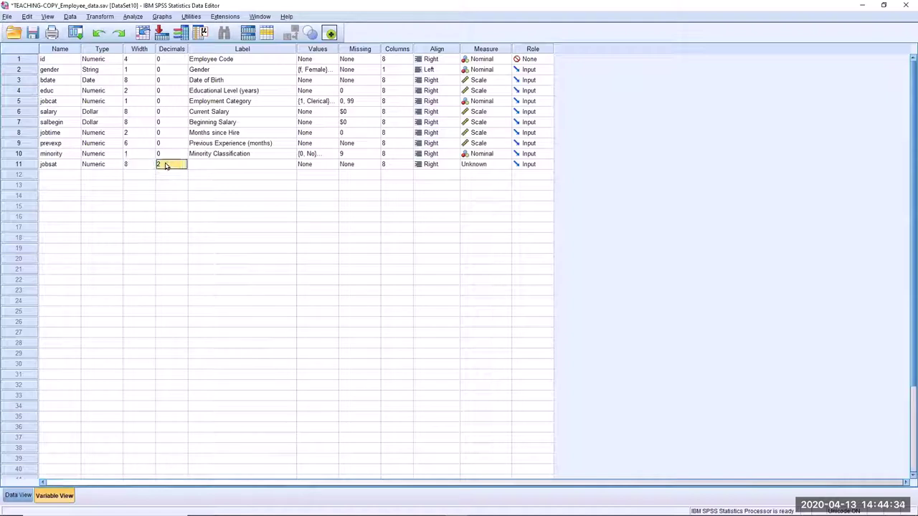
{"action": "left_click", "coordinate": [184, 165]}
{"action": "type", "text": "16"}
{"action": "left_click_drag", "start_coordinate": [162, 164], "coordinate": [154, 166]}
{"action": "left_click_drag", "start_coordinate": [159, 164], "coordinate": [170, 164]}
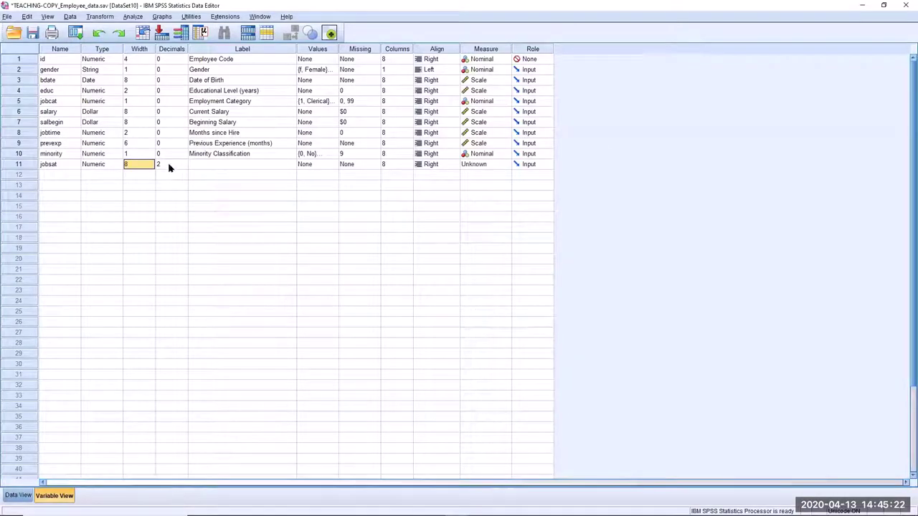
{"action": "left_click", "coordinate": [166, 165]}
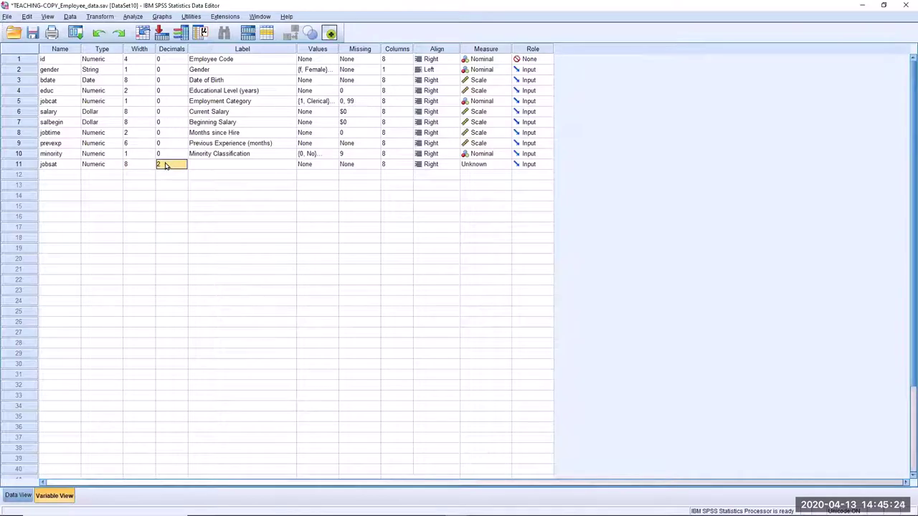
{"action": "type", "text": "0"}
Give the jobsat variable the label "Job satisfaction".
{"action": "left_click", "coordinate": [227, 167]}
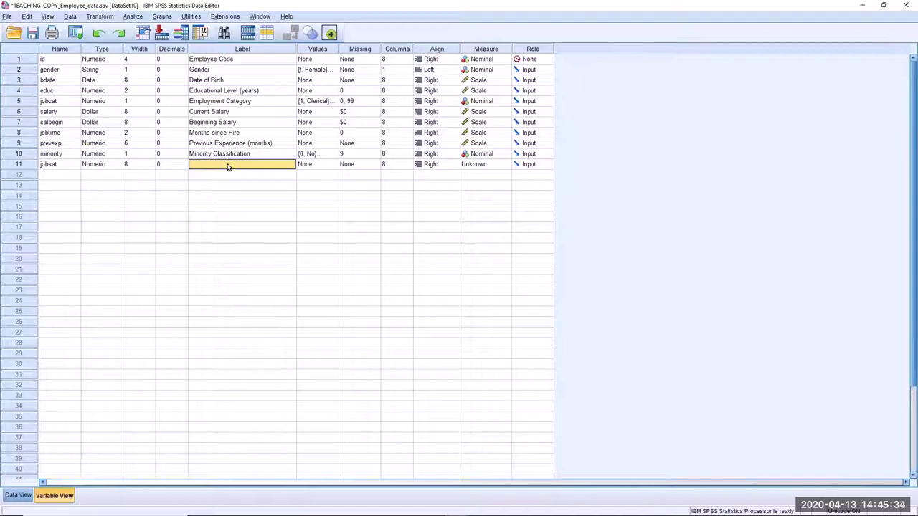
{"action": "type", "text": "Job salisfaction"}
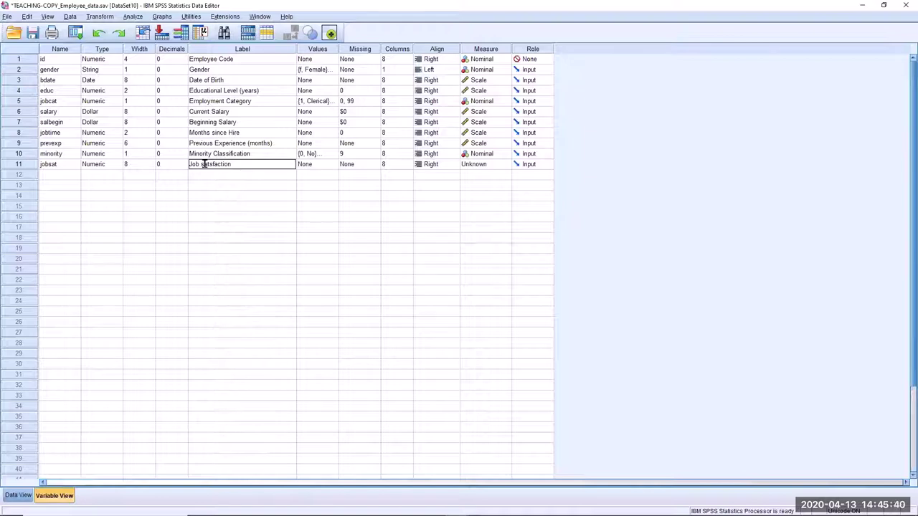
{"action": "type", "text": "i"}
{"action": "key", "text": "Return"}
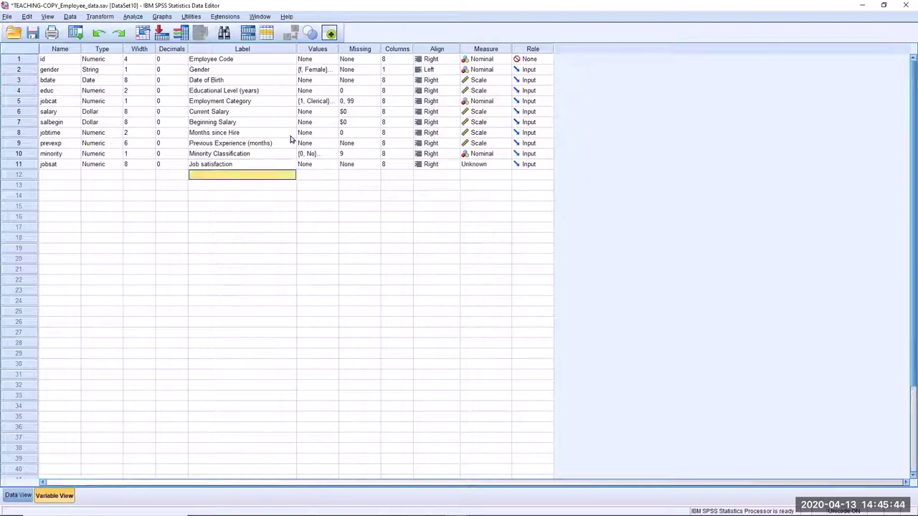
Open the value labels of jobsat and add the label "Strongly disagree" for value 1.
{"action": "left_click", "coordinate": [314, 165]}
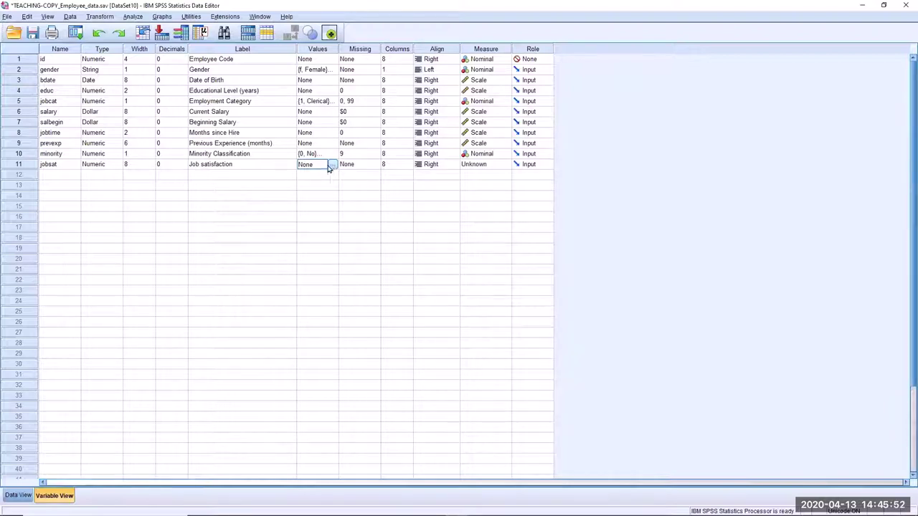
{"action": "left_click", "coordinate": [332, 165]}
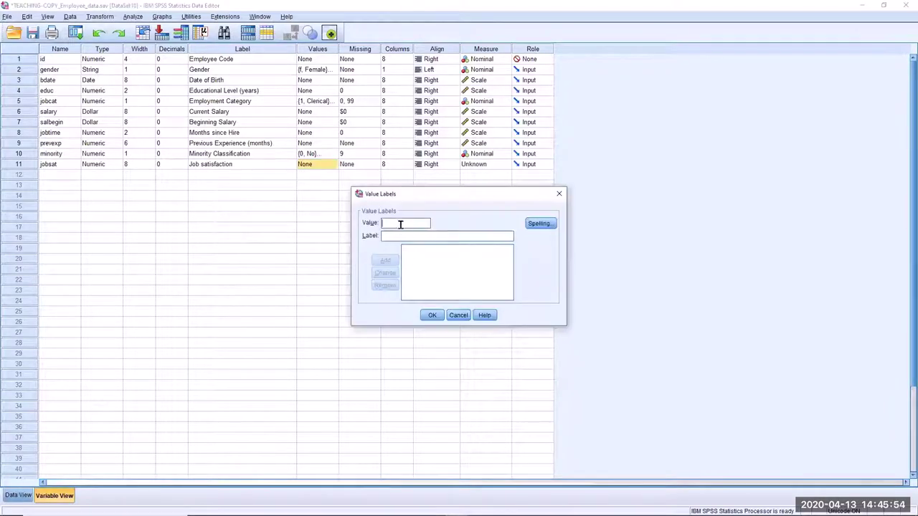
{"action": "type", "text": "1"}
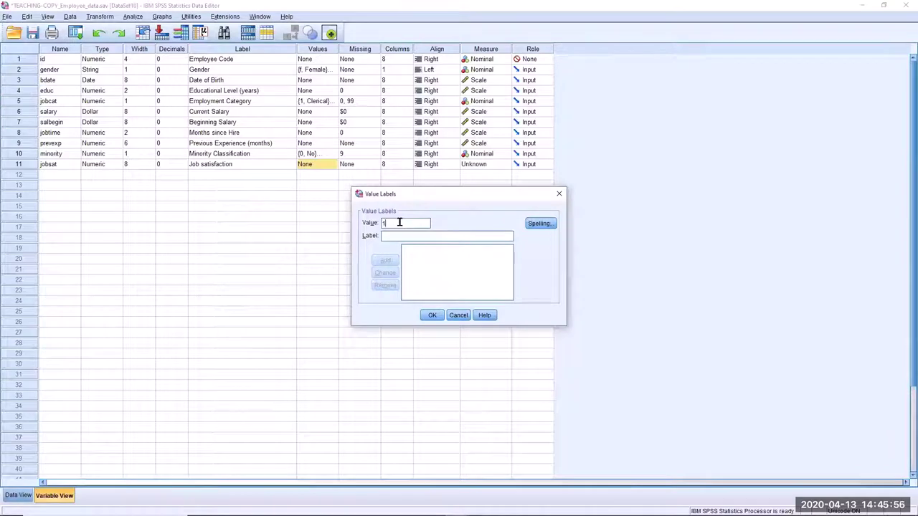
{"action": "left_click", "coordinate": [400, 235]}
{"action": "type", "text": "Strongly Disagree"}
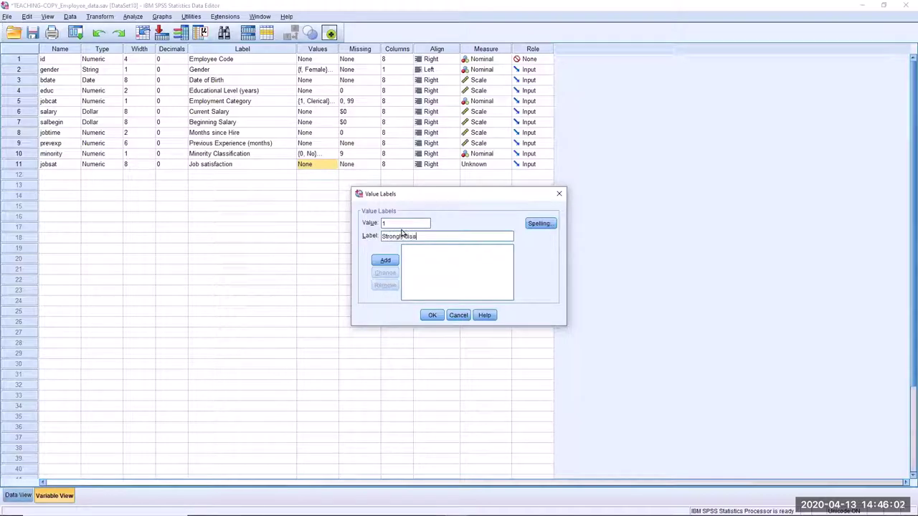
{"action": "left_click", "coordinate": [384, 262]}
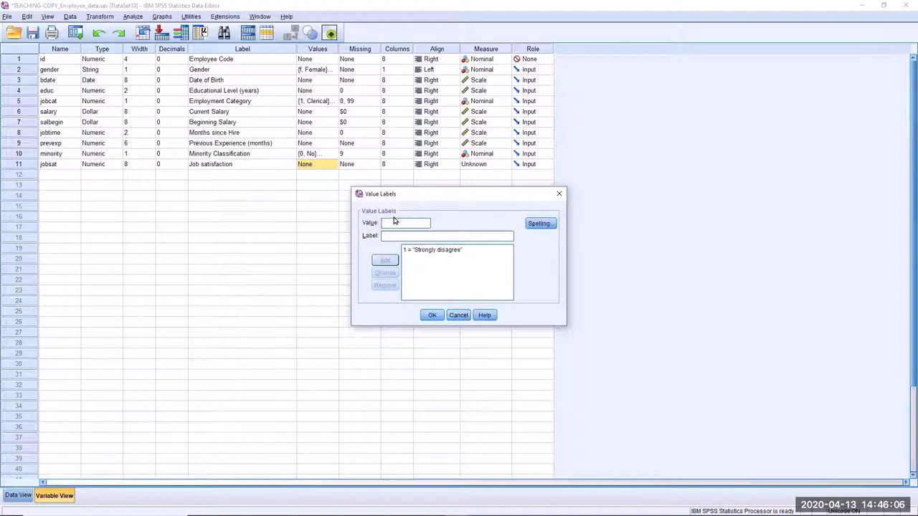
Add the jobsat value labels 2 = "Agree" and 3 = "Neutral".
{"action": "type", "text": "2"}
{"action": "key", "text": "Tab"}
{"action": "type", "text": "Agree"}
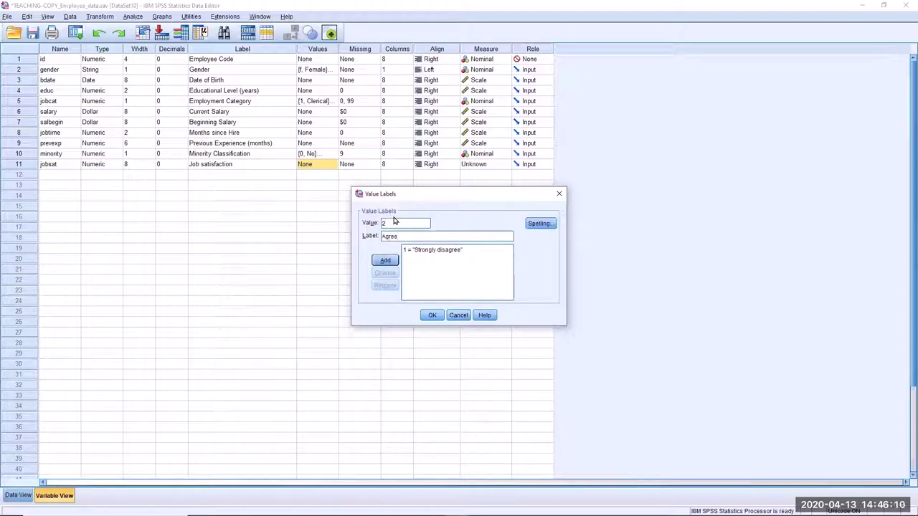
{"action": "key", "text": "Return"}
{"action": "type", "text": "3"}
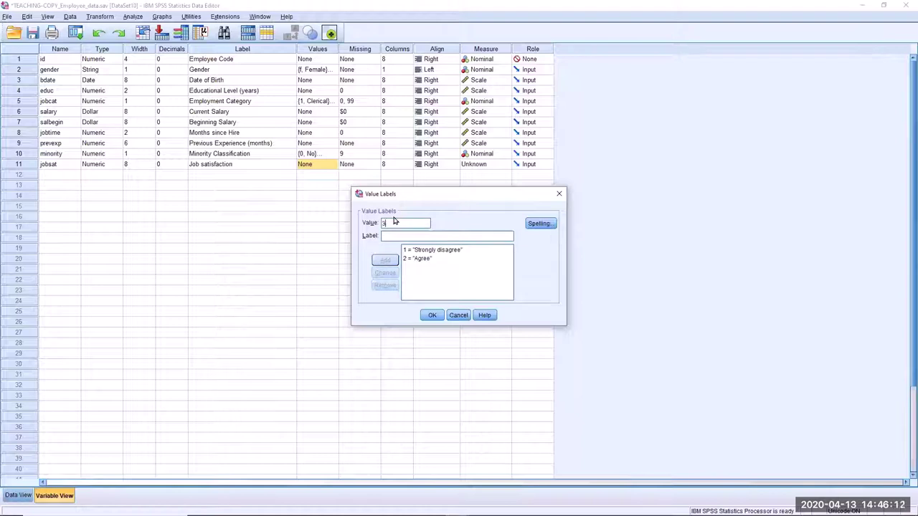
{"action": "type", "text": "Neutral"}
{"action": "key", "text": "Return"}
Add the jobsat value labels 4 = "Agree" and 5 = "Strongly agree".
{"action": "type", "text": "4"}
{"action": "type", "text": "Agree"}
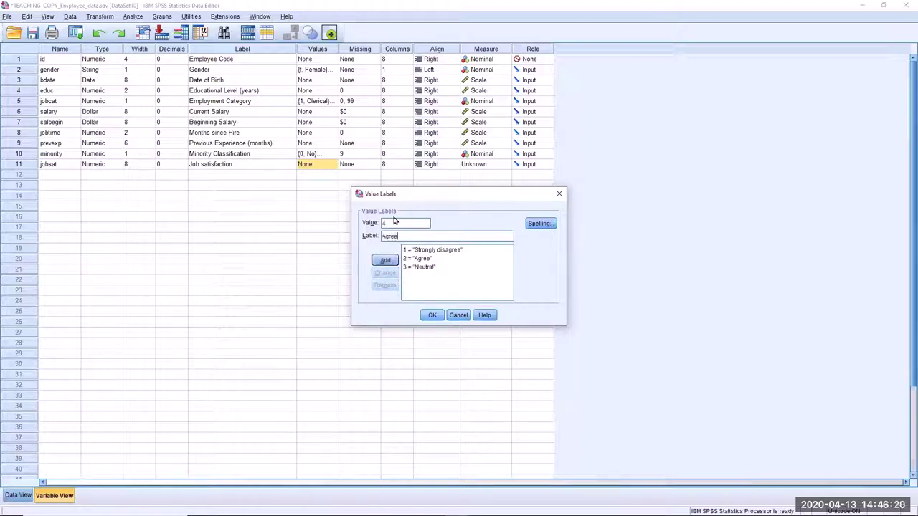
{"action": "key", "text": "Return"}
{"action": "type", "text": "5"}
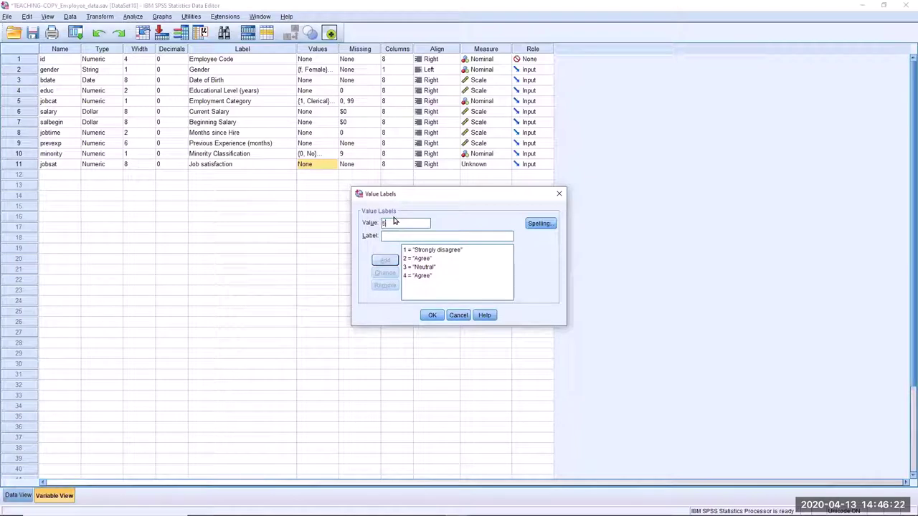
{"action": "key", "text": "Tab"}
{"action": "type", "text": "Strongly"}
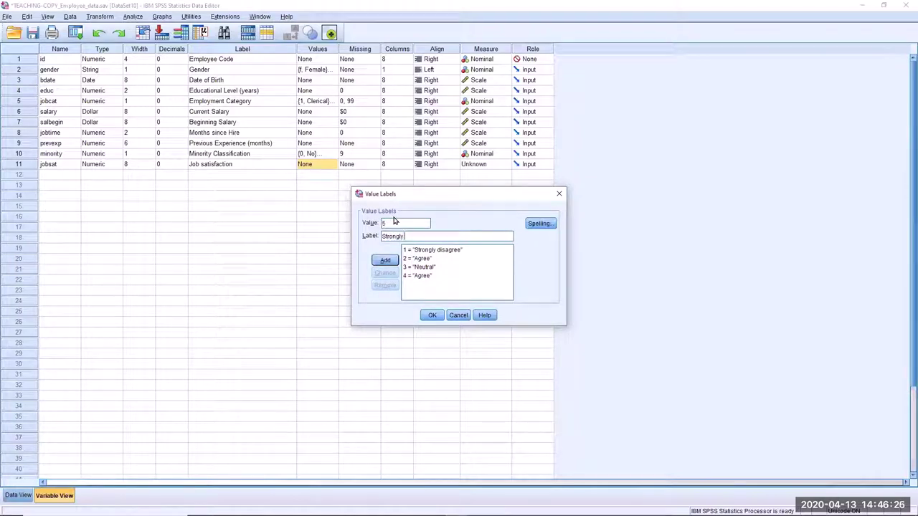
{"action": "type", "text": " agree"}
{"action": "key", "text": "Return"}
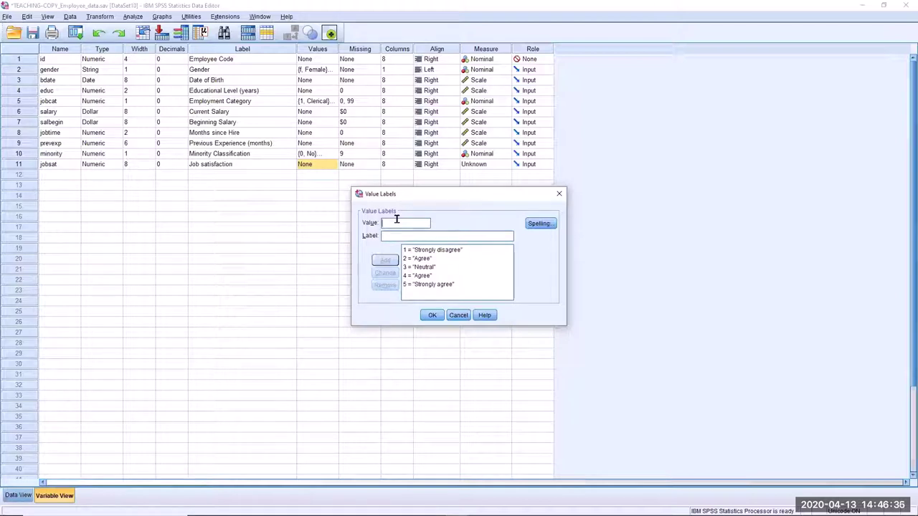
Add the jobsat value label 99 = "Not applicable" and accept the value labels.
{"action": "type", "text": "99"}
{"action": "left_click", "coordinate": [399, 235]}
{"action": "type", "text": "Not"}
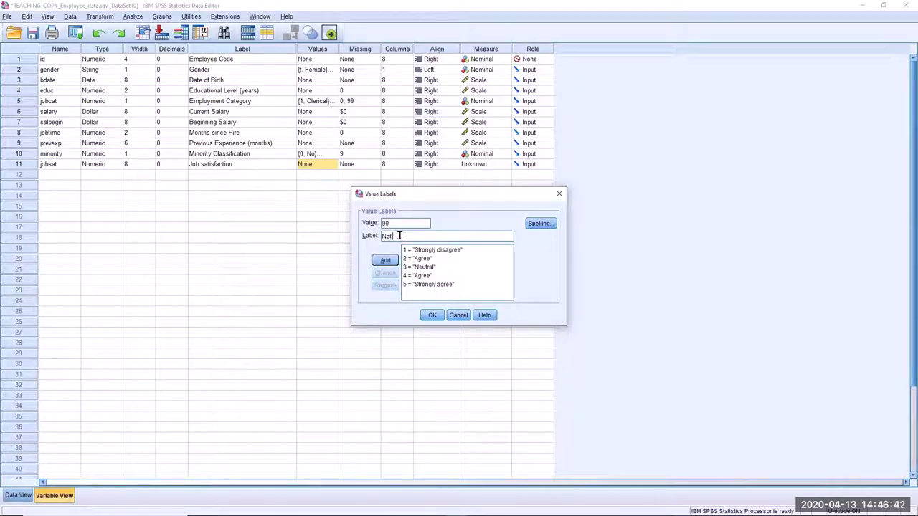
{"action": "type", "text": " applicable"}
{"action": "key", "text": "Return"}
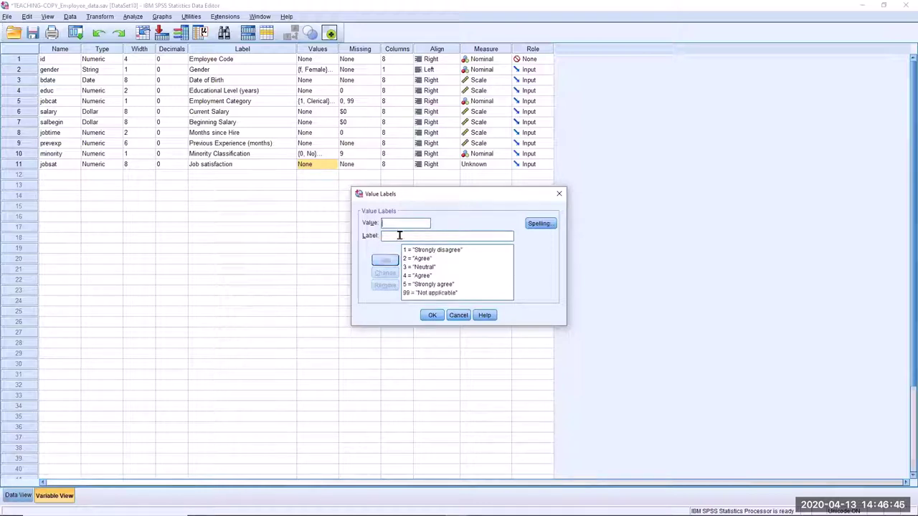
{"action": "left_click", "coordinate": [433, 316]}
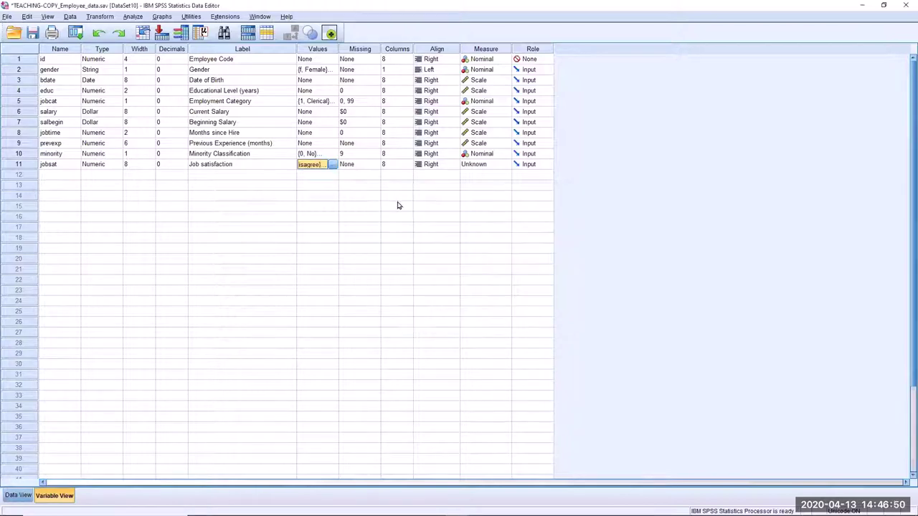
Define 99 as a discrete missing value for the jobsat variable.
{"action": "left_click", "coordinate": [358, 167]}
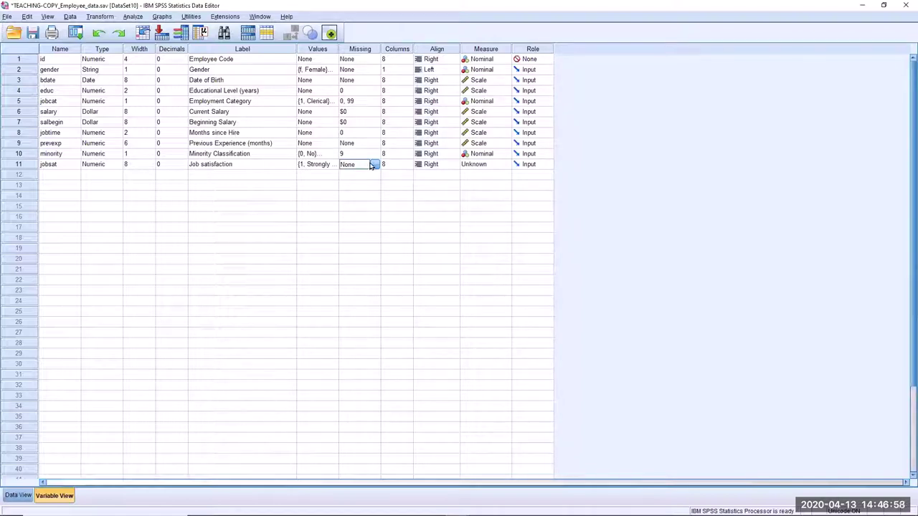
{"action": "left_click", "coordinate": [375, 164]}
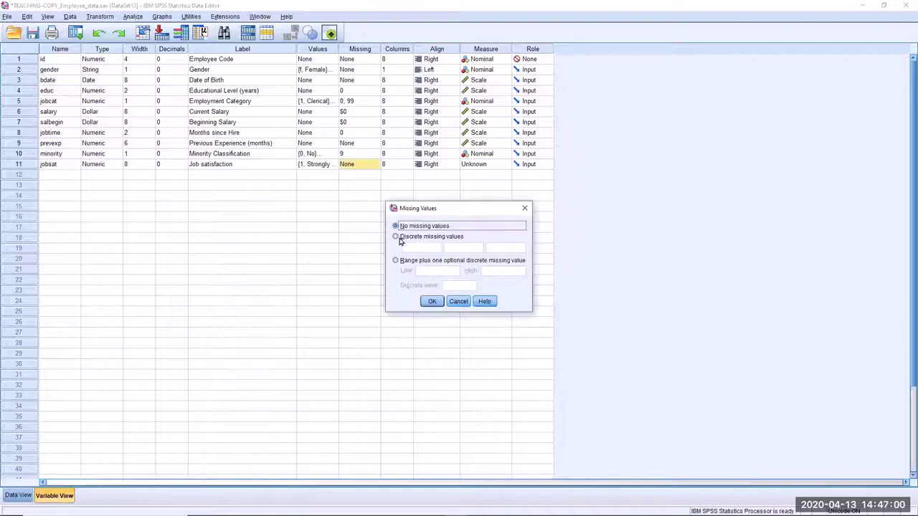
{"action": "left_click", "coordinate": [396, 238]}
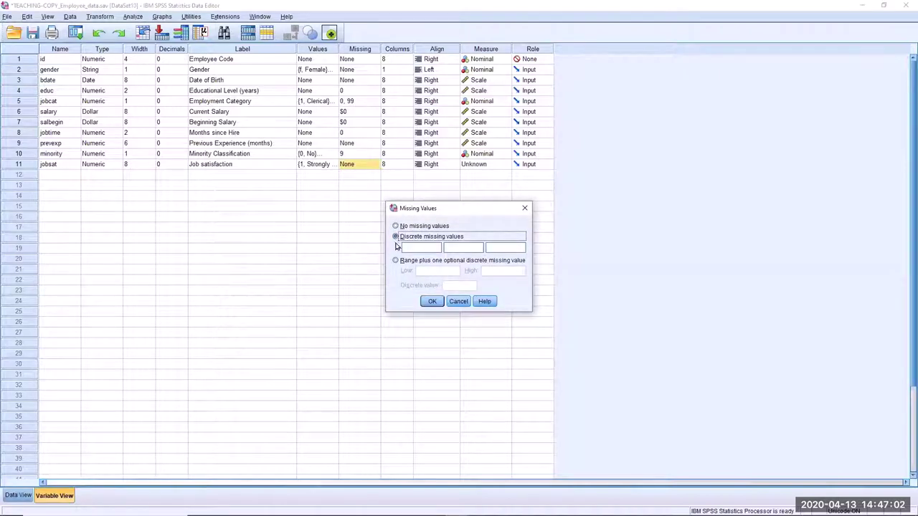
{"action": "left_click", "coordinate": [434, 248]}
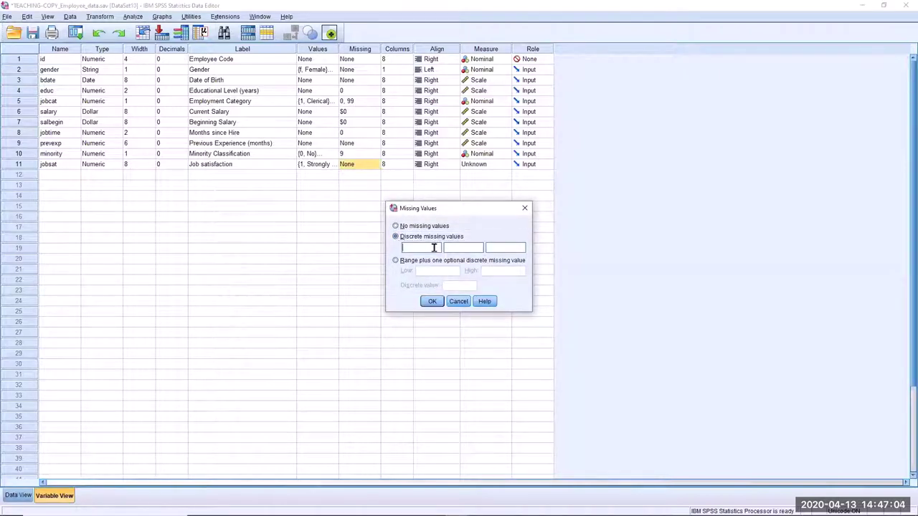
{"action": "type", "text": "99"}
{"action": "left_click", "coordinate": [433, 302]}
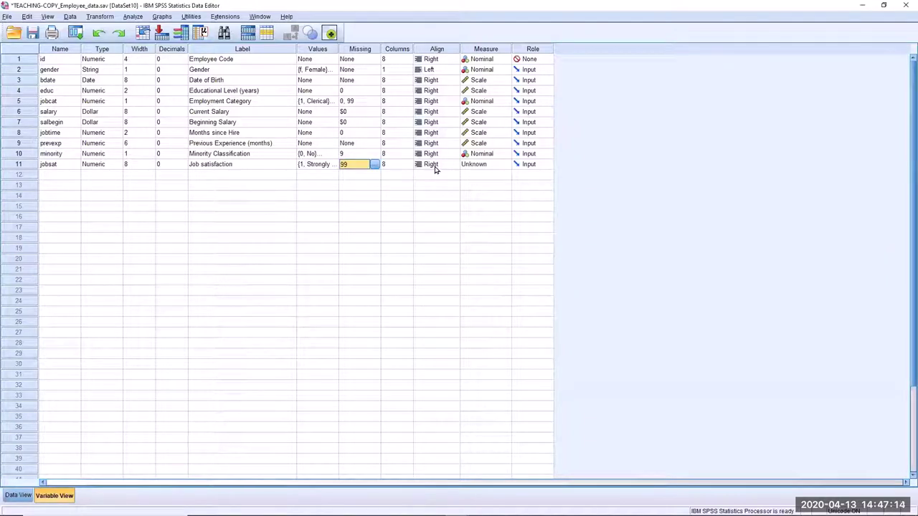
Set the measurement level of jobsat to Scale.
{"action": "left_click", "coordinate": [493, 167]}
{"action": "left_click", "coordinate": [507, 166]}
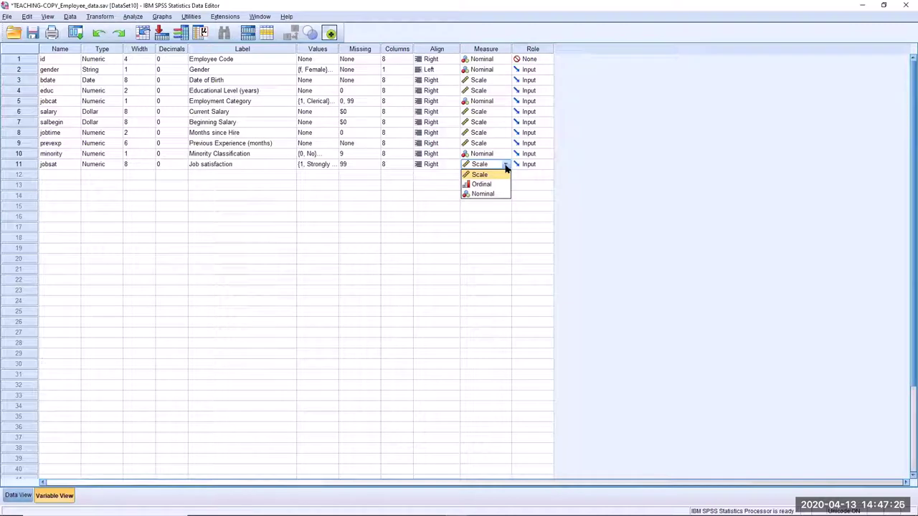
{"action": "left_click", "coordinate": [485, 175]}
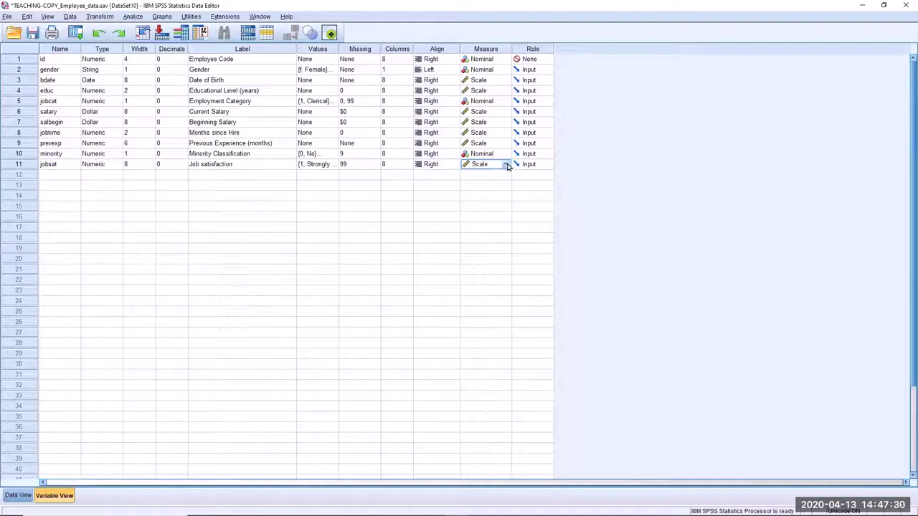
Set the measurement level of jobsat to Ordinal.
{"action": "left_click", "coordinate": [506, 165]}
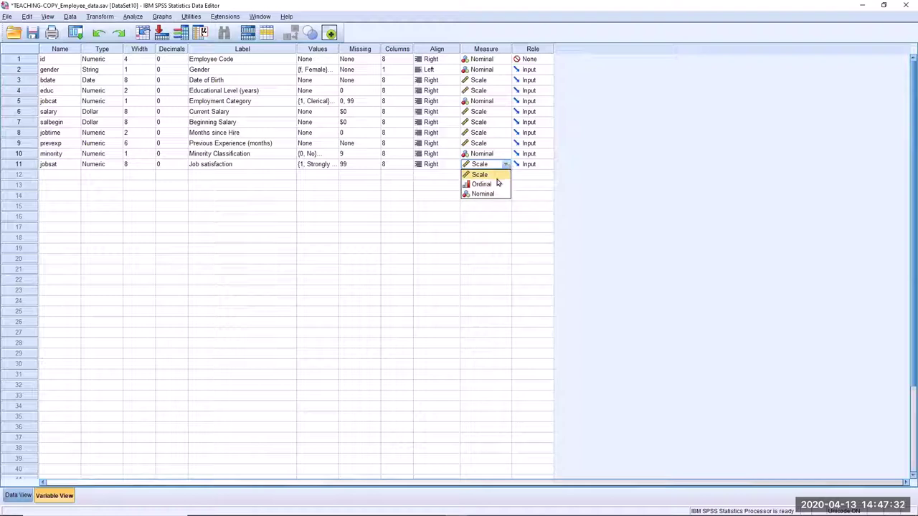
{"action": "left_click", "coordinate": [490, 185]}
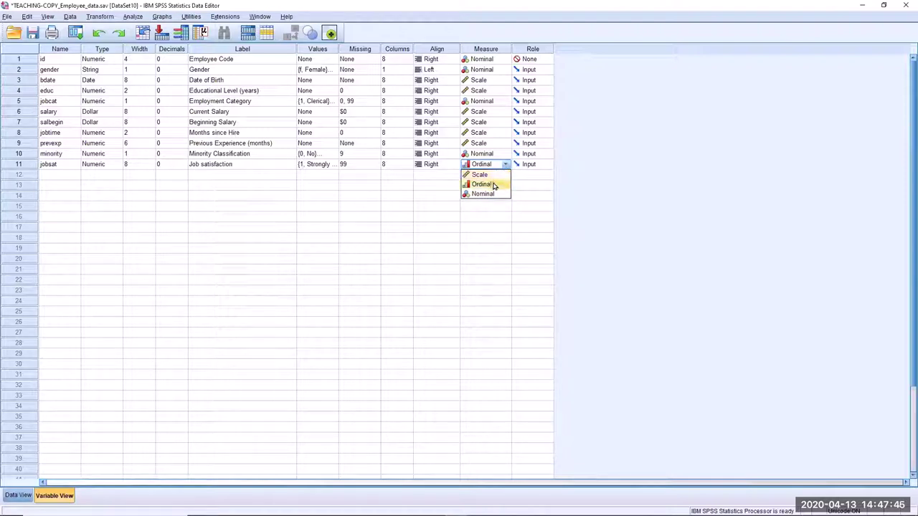
{"action": "left_click", "coordinate": [493, 185]}
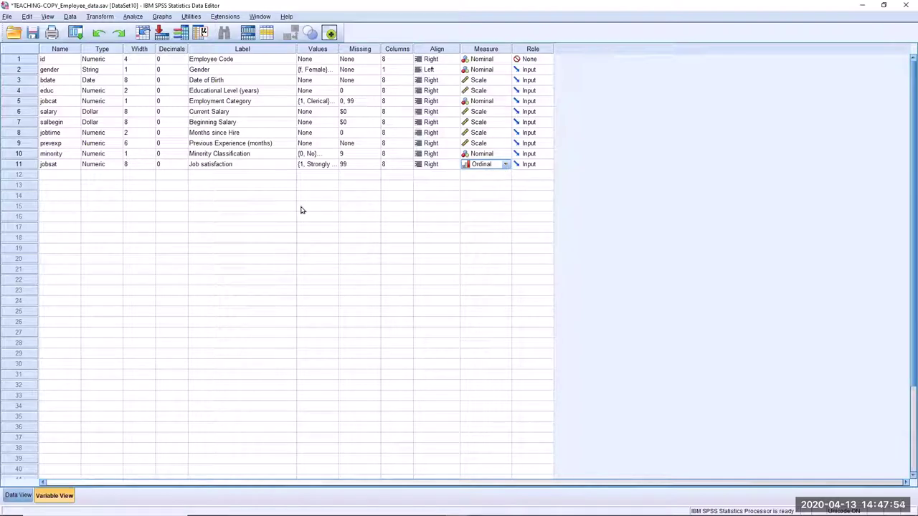
Switch to Data View and display value labels in place of the numeric codes.
{"action": "left_click", "coordinate": [17, 496]}
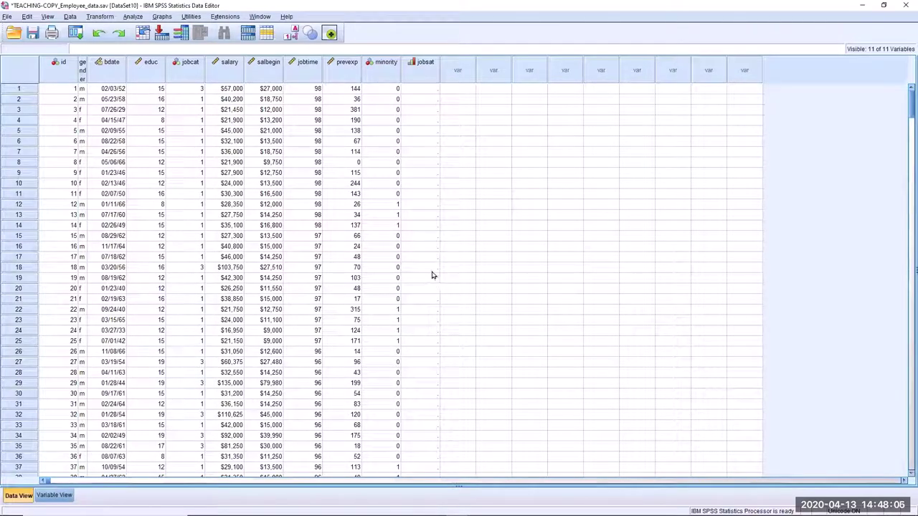
{"action": "left_click", "coordinate": [419, 92]}
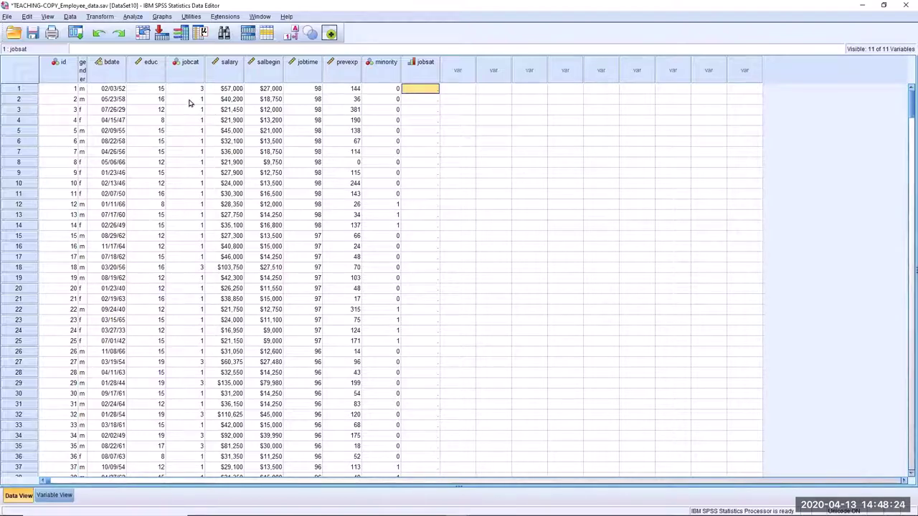
{"action": "left_click", "coordinate": [48, 17]}
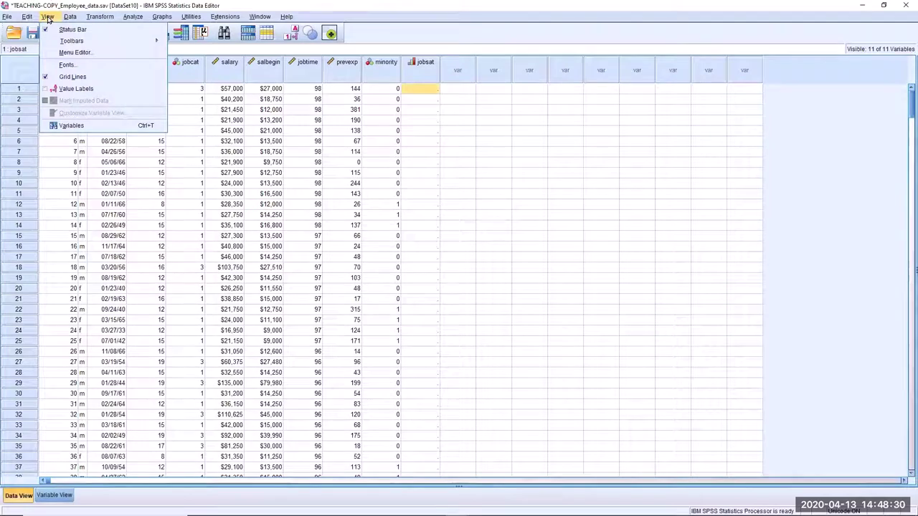
{"action": "left_click", "coordinate": [46, 89]}
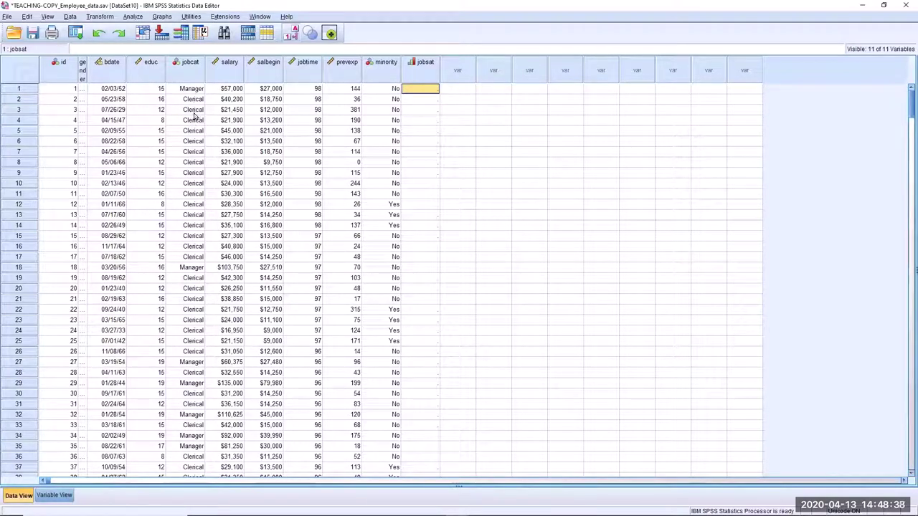
Examine the category choices for the jobcat value of case 1 and keep Manager selected.
{"action": "left_click", "coordinate": [192, 89]}
{"action": "double_click", "coordinate": [193, 89]}
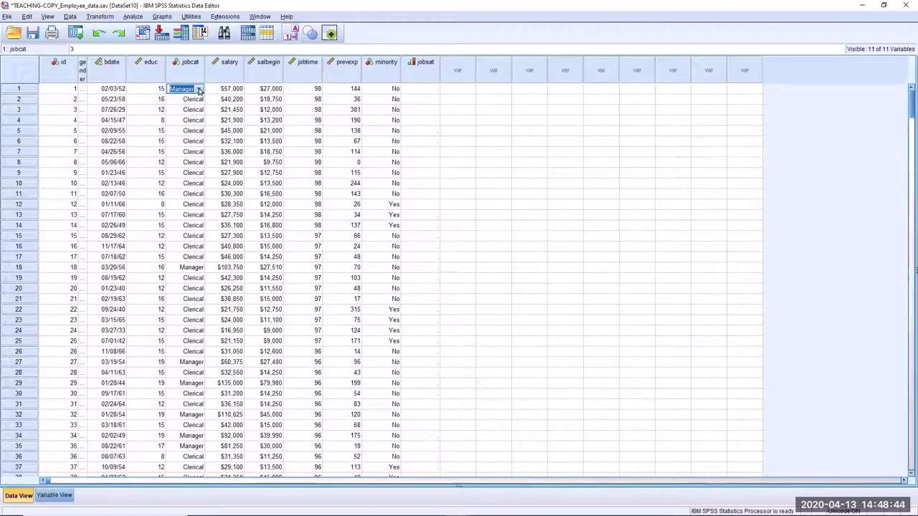
{"action": "left_click", "coordinate": [200, 90]}
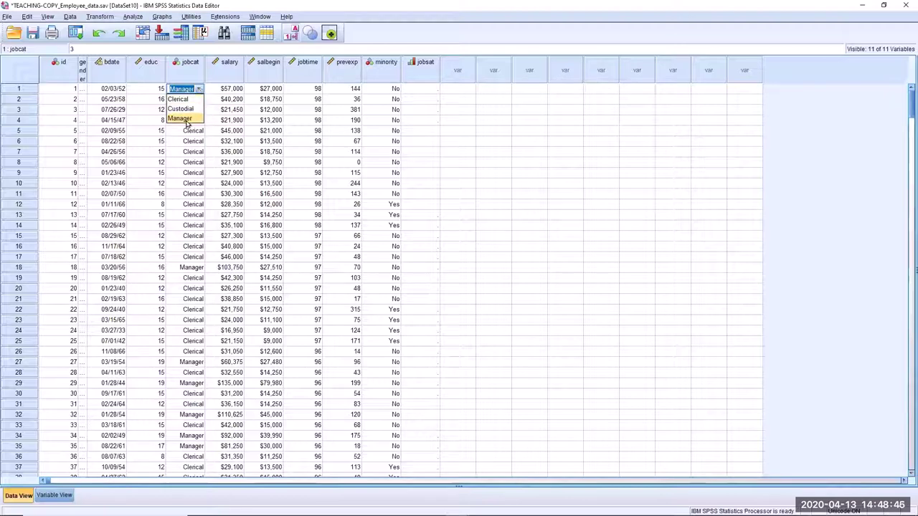
{"action": "left_click", "coordinate": [185, 120]}
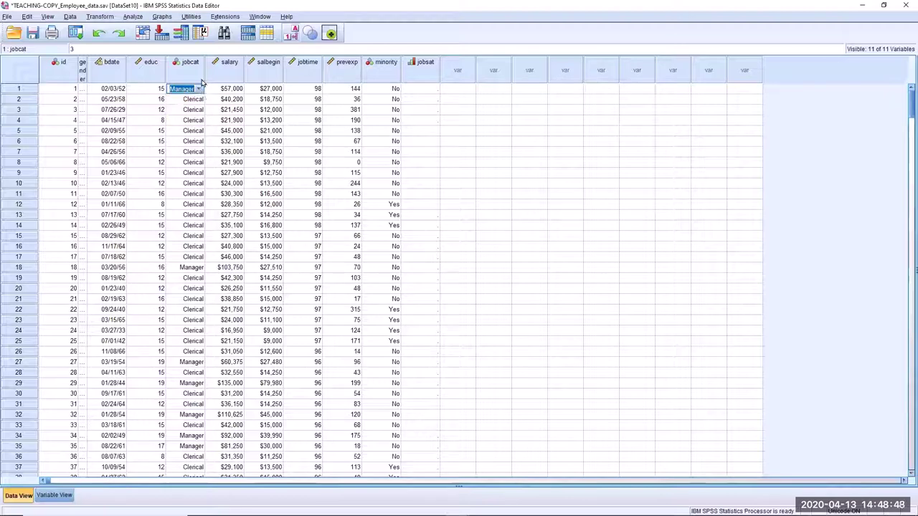
Set jobsat to Neutral for case 1 and to Agree for case 2.
{"action": "left_click", "coordinate": [423, 88]}
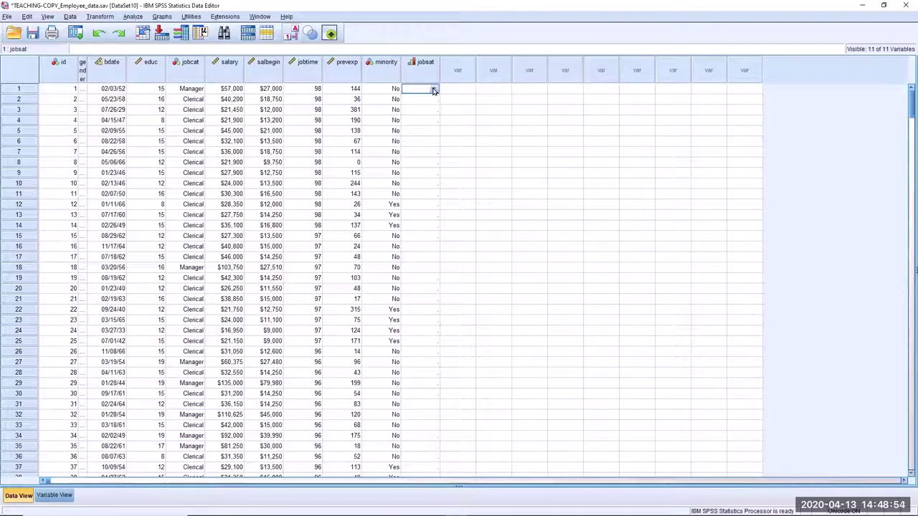
{"action": "left_click", "coordinate": [433, 89]}
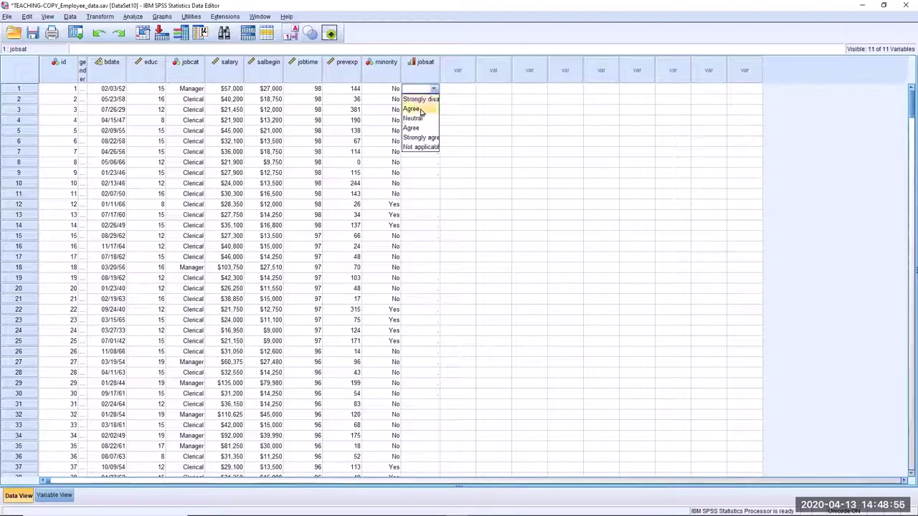
{"action": "left_click", "coordinate": [416, 119]}
{"action": "left_click", "coordinate": [430, 99]}
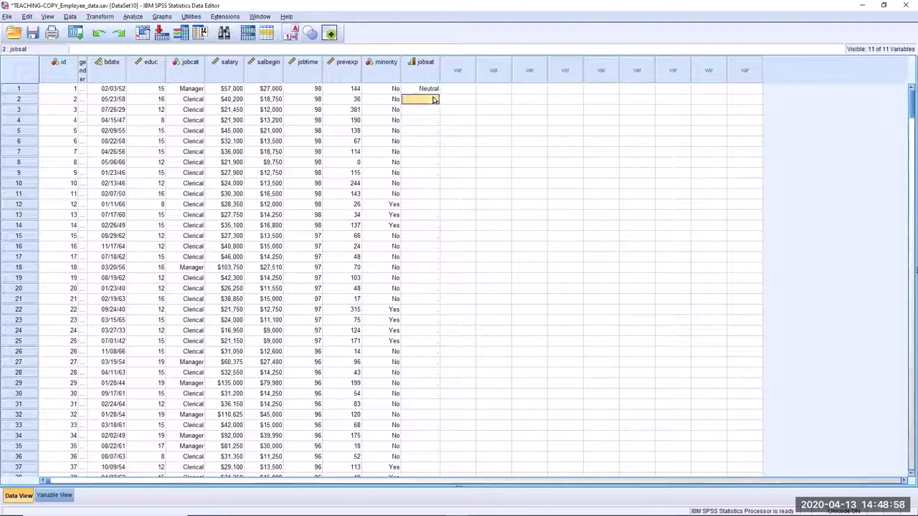
{"action": "left_click", "coordinate": [434, 101]}
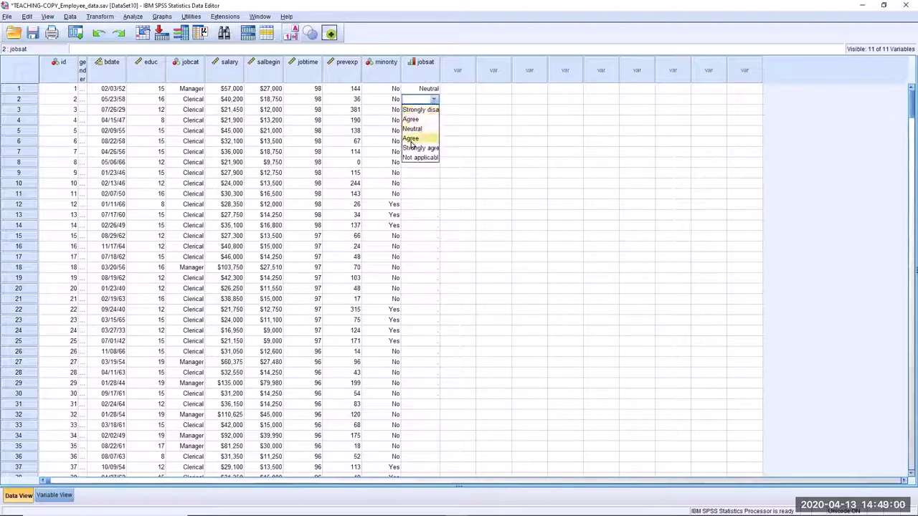
{"action": "left_click", "coordinate": [419, 144]}
{"action": "left_click", "coordinate": [431, 111]}
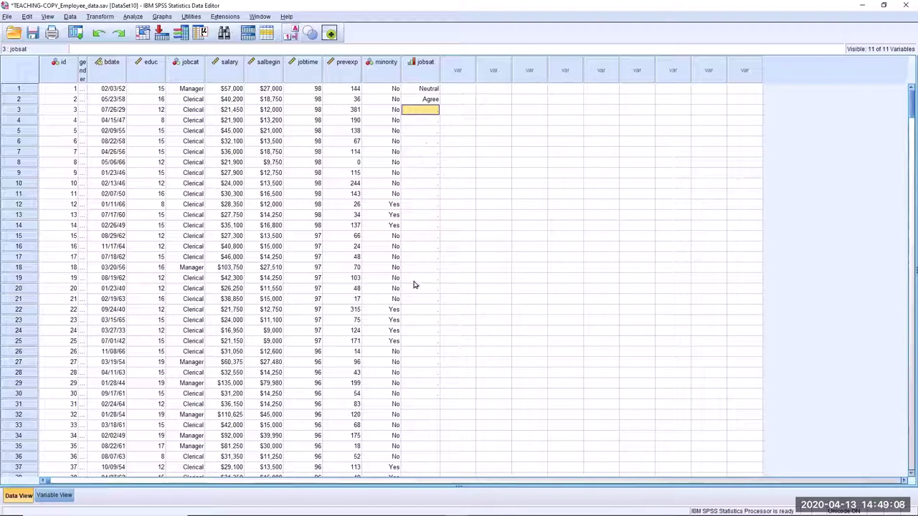
Copy the jobsat value of case 2 into cases 3 to 19 and return to Variable View.
{"action": "left_click", "coordinate": [422, 102]}
{"action": "right_click", "coordinate": [422, 104]}
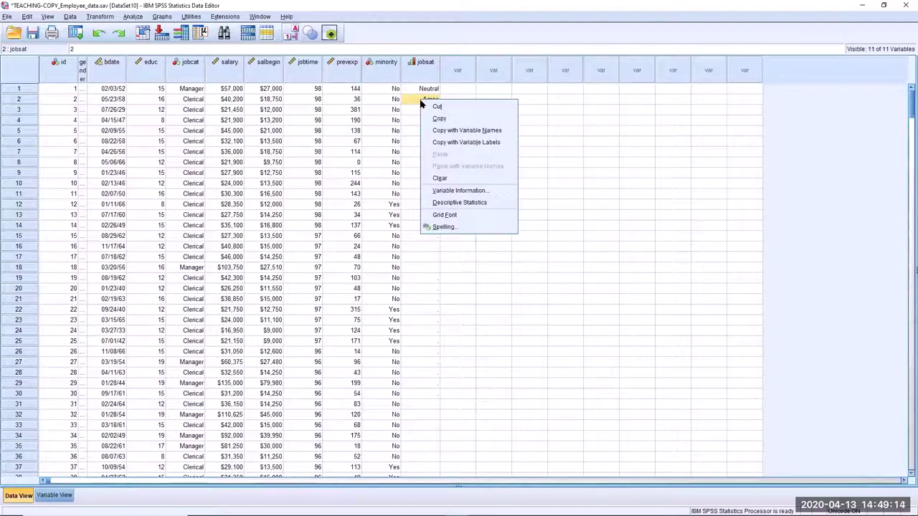
{"action": "left_click", "coordinate": [439, 119]}
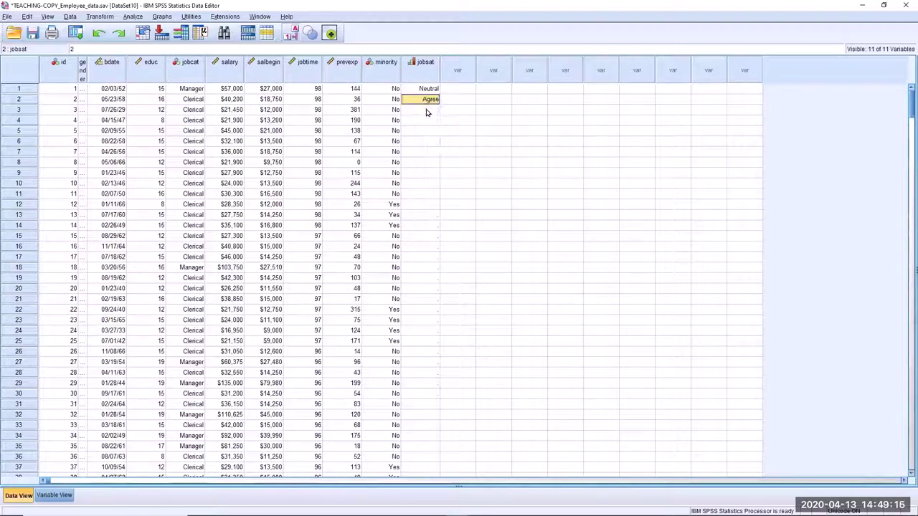
{"action": "left_click_drag", "start_coordinate": [426, 109], "coordinate": [426, 281]}
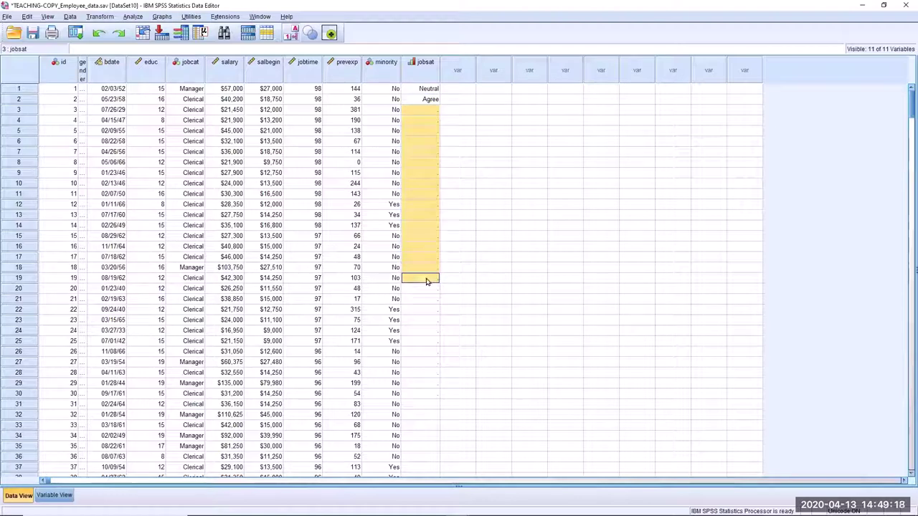
{"action": "right_click", "coordinate": [429, 189]}
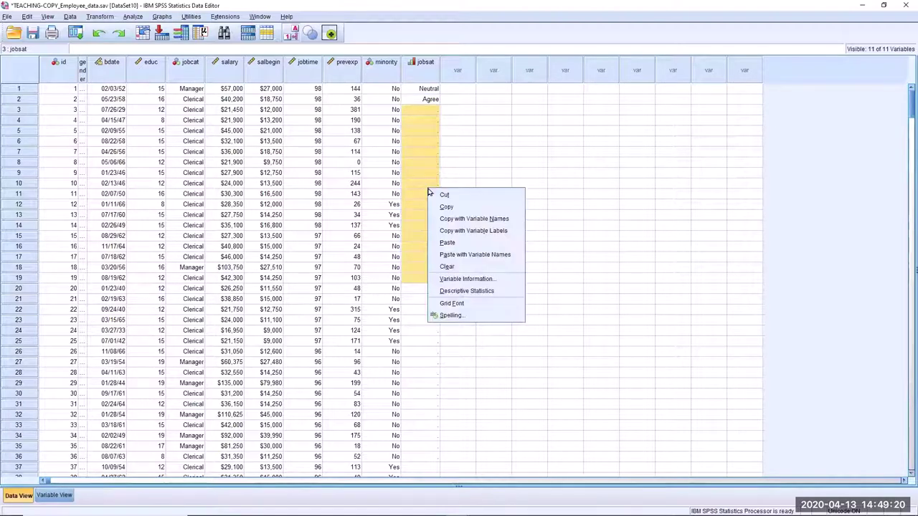
{"action": "left_click", "coordinate": [446, 244]}
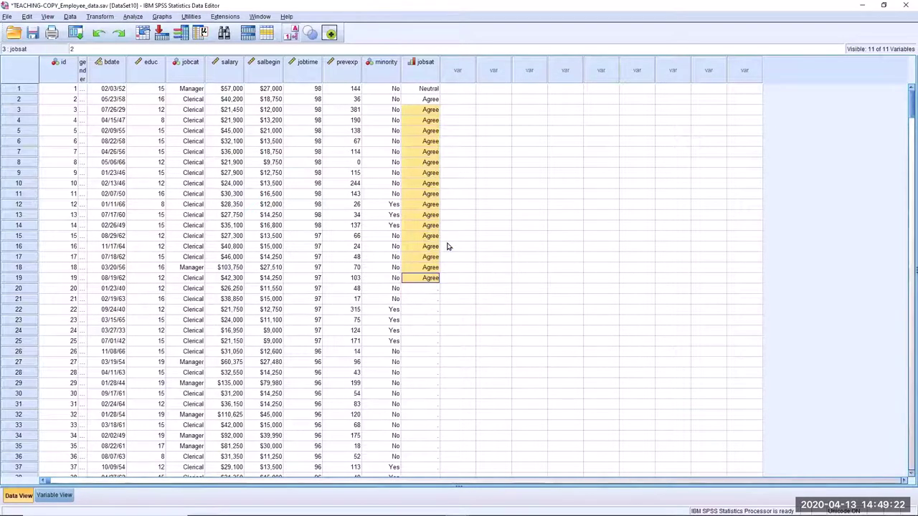
{"action": "left_click", "coordinate": [56, 495]}
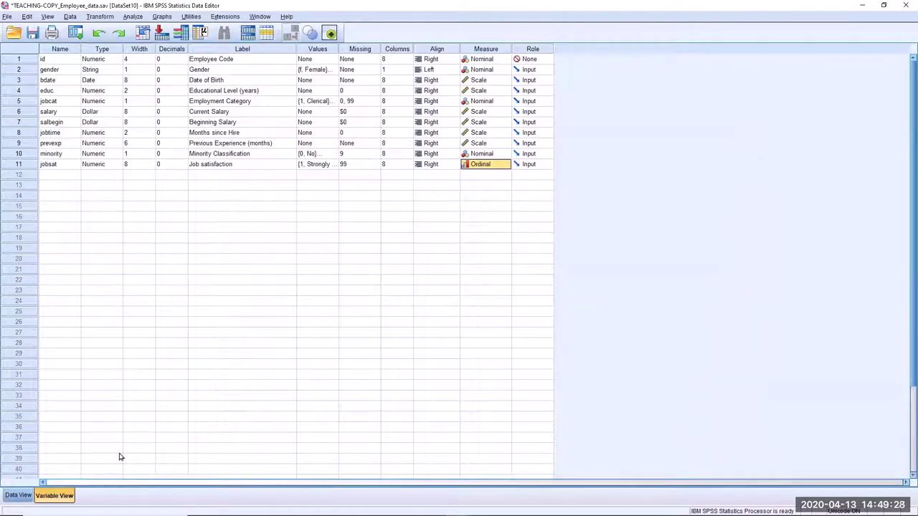
{"action": "left_click", "coordinate": [308, 164]}
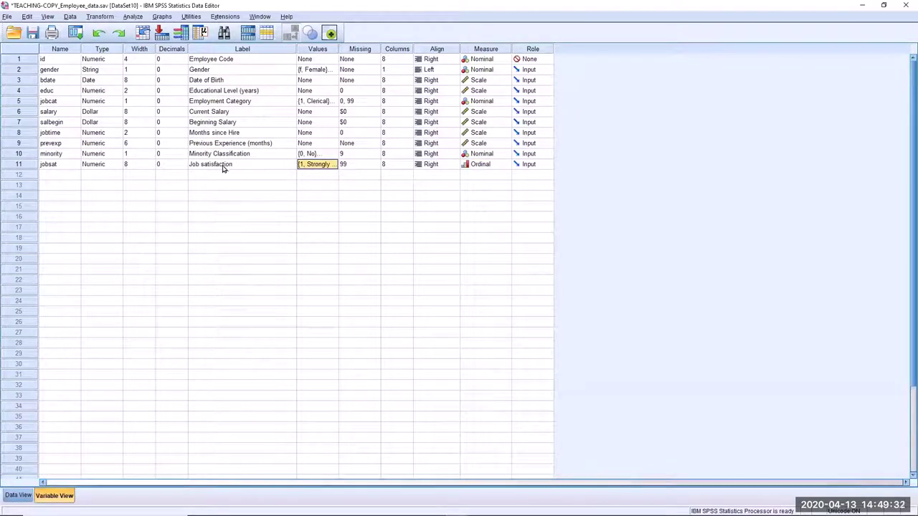
{"action": "right_click", "coordinate": [320, 168]}
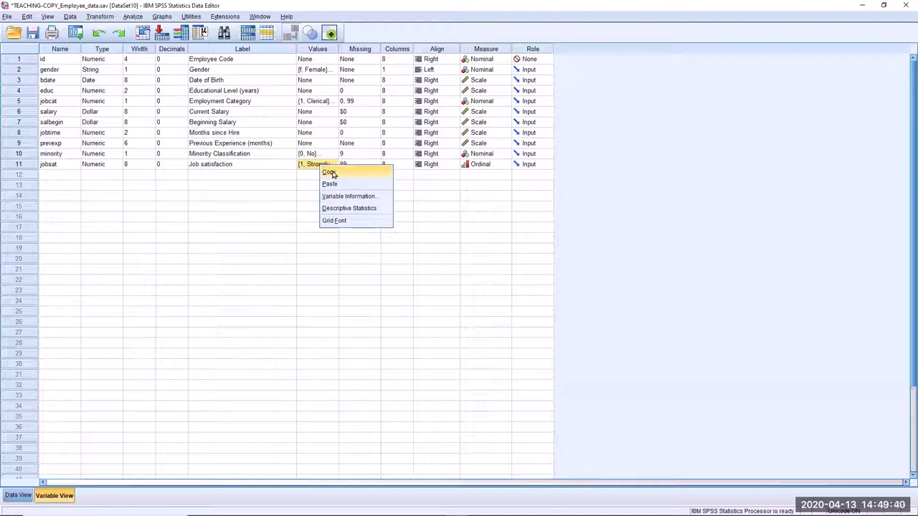
{"action": "left_click", "coordinate": [294, 188]}
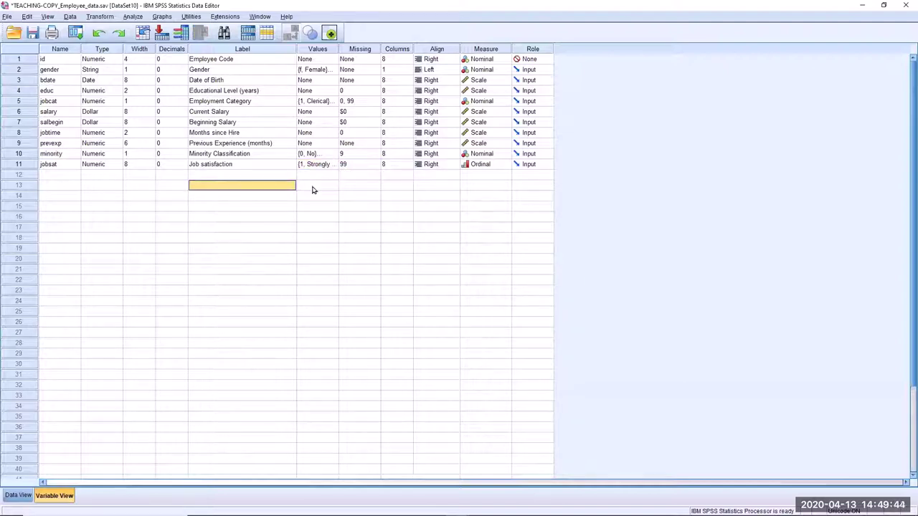
Return to Data View and select the empty jobsat cell of case 22.
{"action": "left_click", "coordinate": [19, 496]}
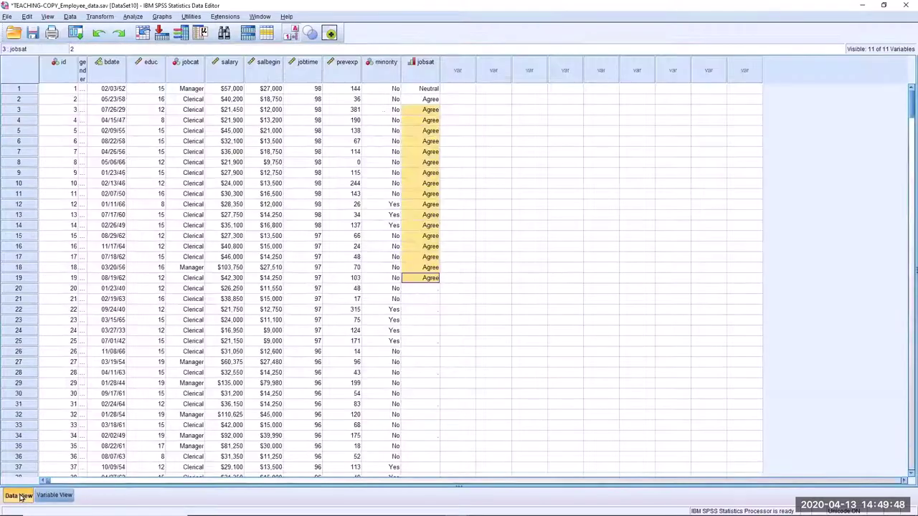
{"action": "left_click", "coordinate": [429, 312]}
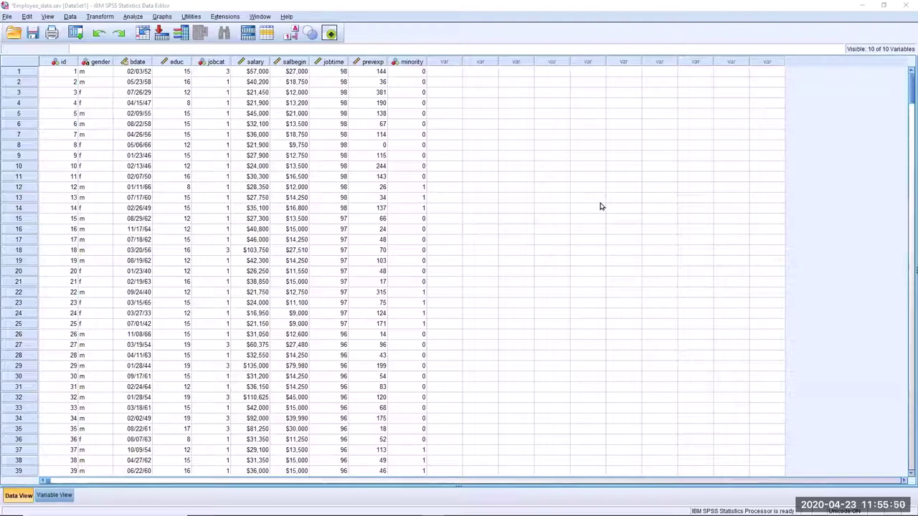
Set up a legacy histogram of Current Salary [salary] with a normal curve displayed.
{"action": "left_click", "coordinate": [163, 17]}
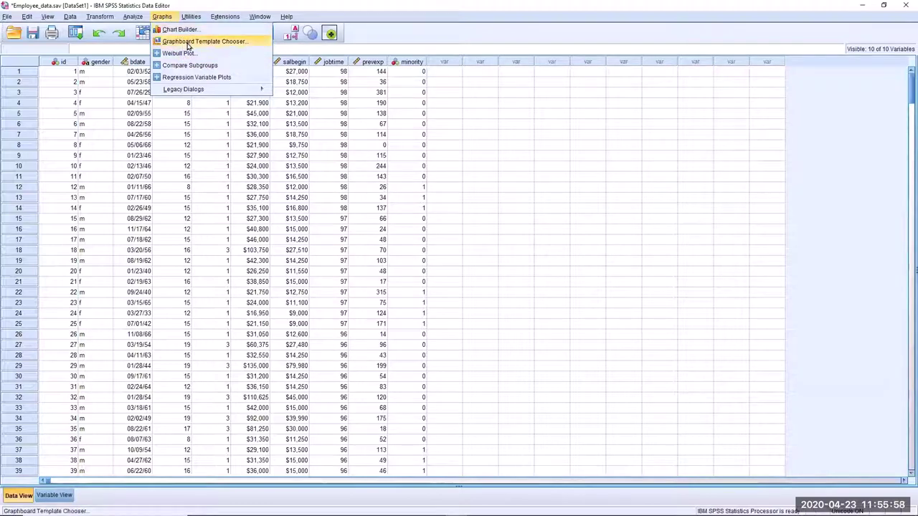
{"action": "mouse_move", "coordinate": [200, 90]}
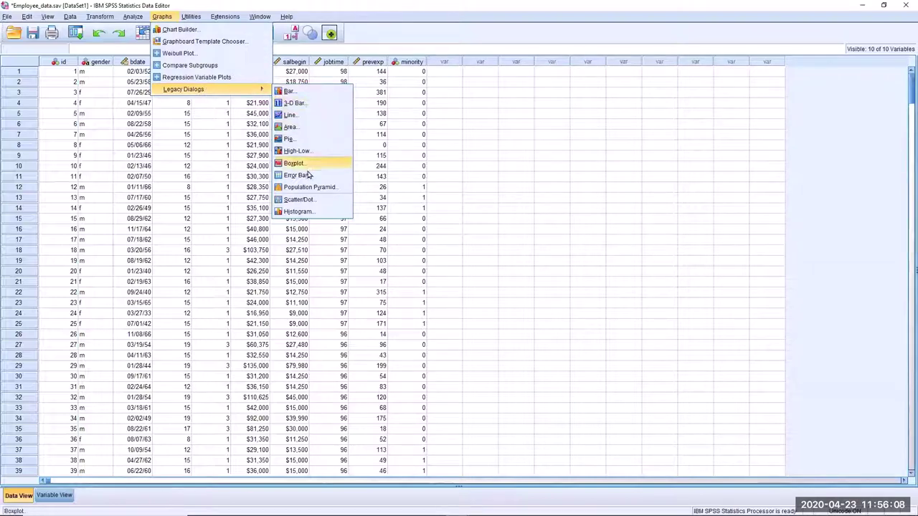
{"action": "left_click", "coordinate": [311, 214]}
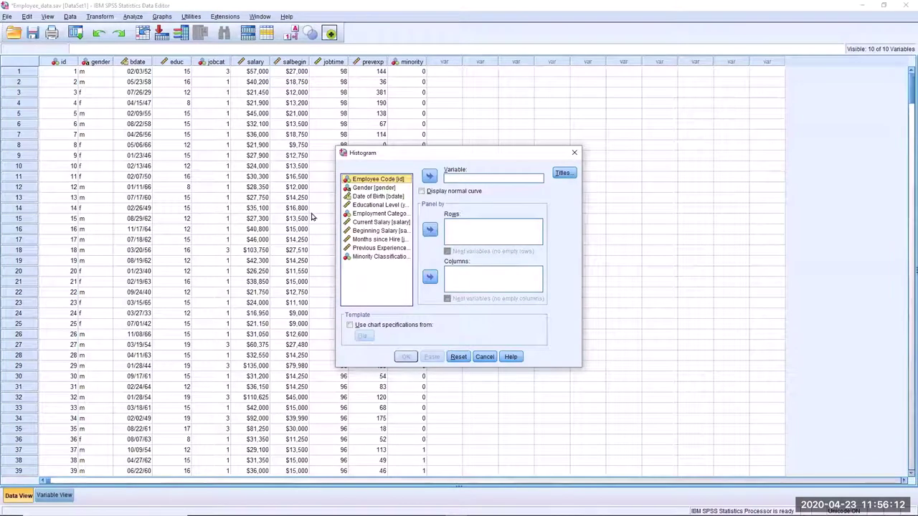
{"action": "left_click", "coordinate": [370, 224]}
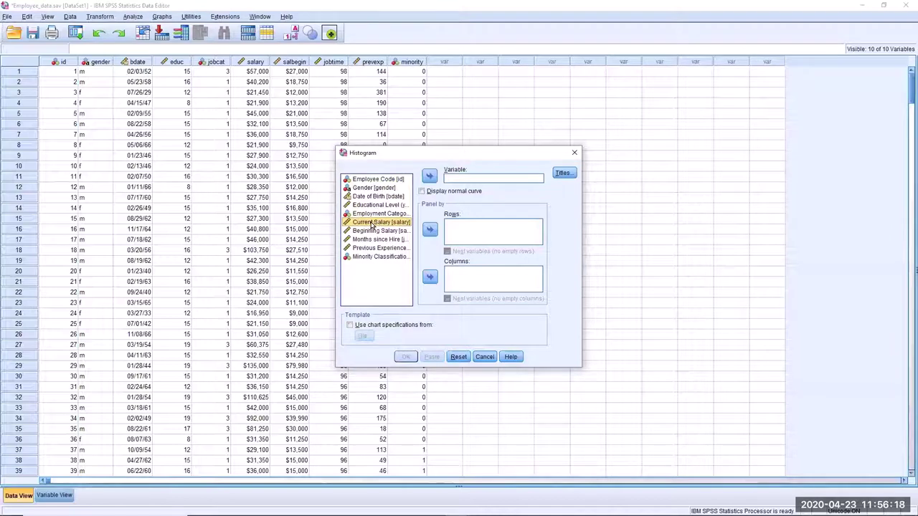
{"action": "left_click", "coordinate": [429, 178]}
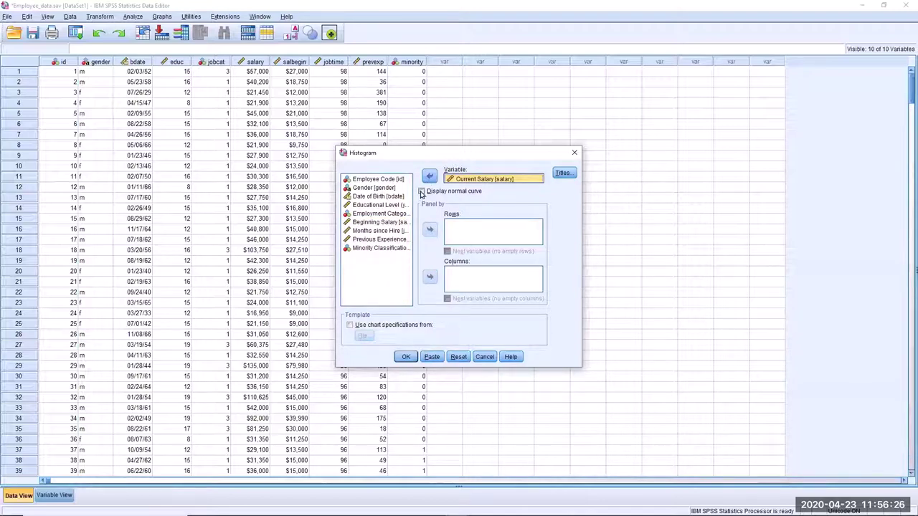
{"action": "left_click", "coordinate": [422, 191]}
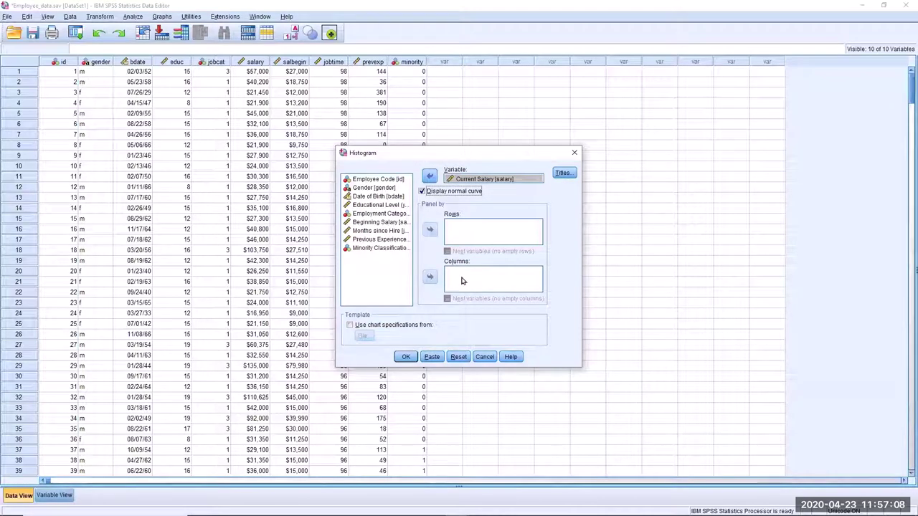
Panel the salary histogram in rows by Gender [gender] and generate the chart.
{"action": "left_click", "coordinate": [367, 188]}
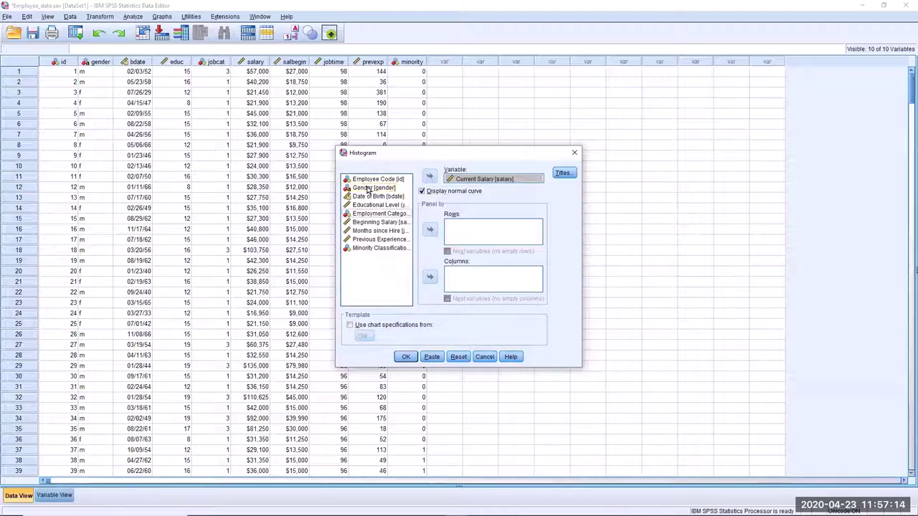
{"action": "left_click", "coordinate": [430, 229]}
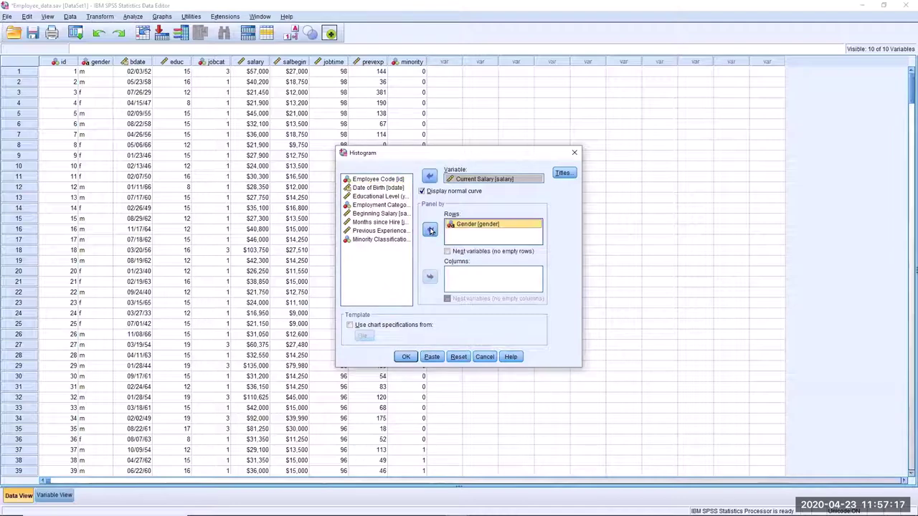
{"action": "left_click", "coordinate": [405, 357]}
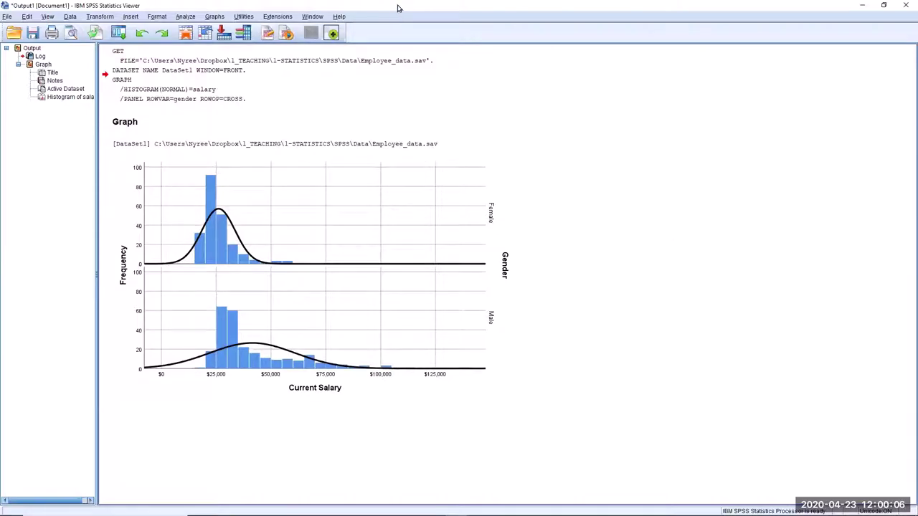
Shrink the output window to look at the Data Editor behind it, and maximize it again.
{"action": "left_click", "coordinate": [883, 5]}
{"action": "left_click_drag", "start_coordinate": [492, 89], "coordinate": [553, 88]}
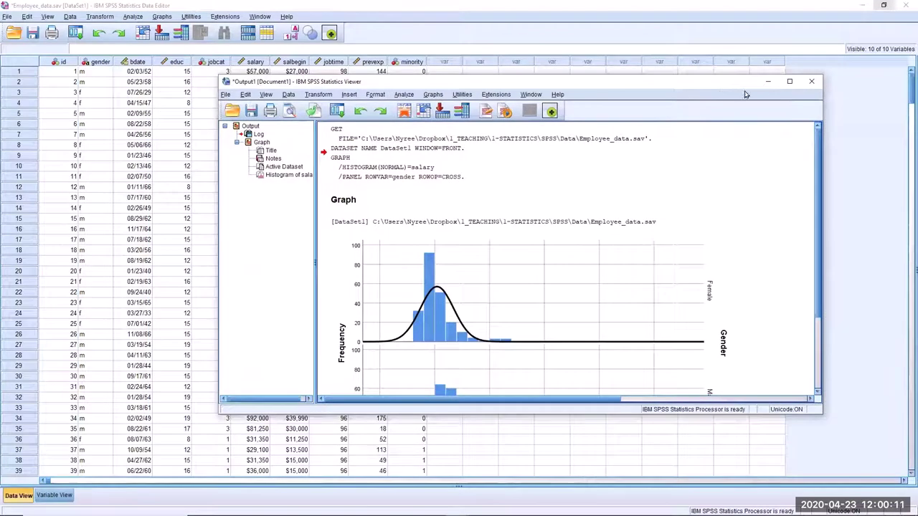
{"action": "left_click", "coordinate": [789, 85]}
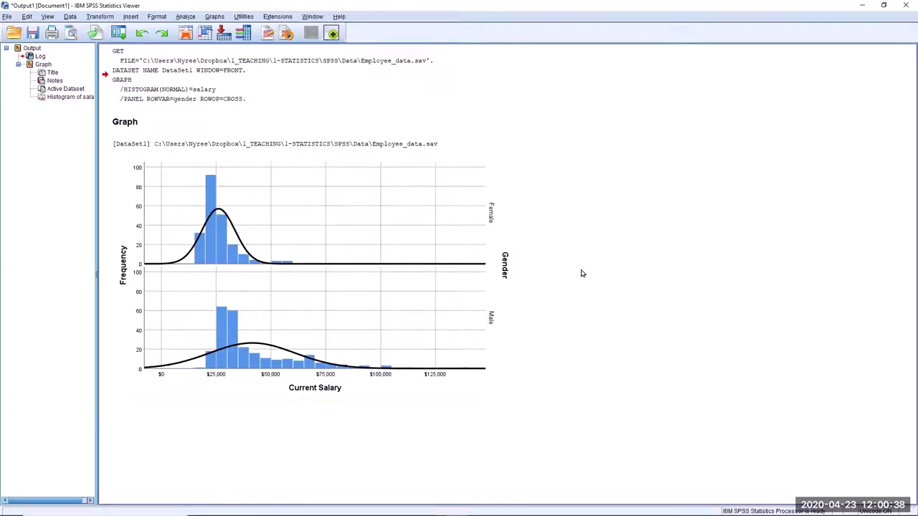
Replace the output title "Graph" with "Histogram of Salary by gender".
{"action": "left_click", "coordinate": [183, 92]}
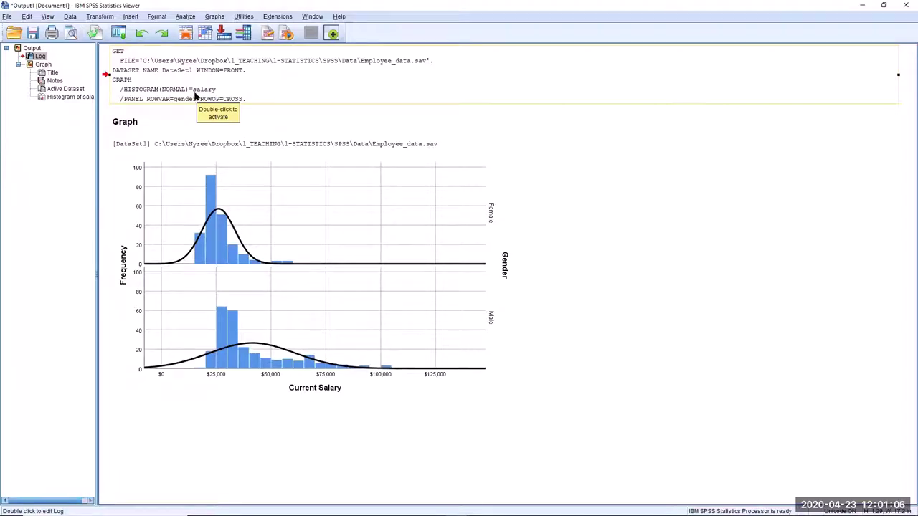
{"action": "left_click", "coordinate": [148, 123]}
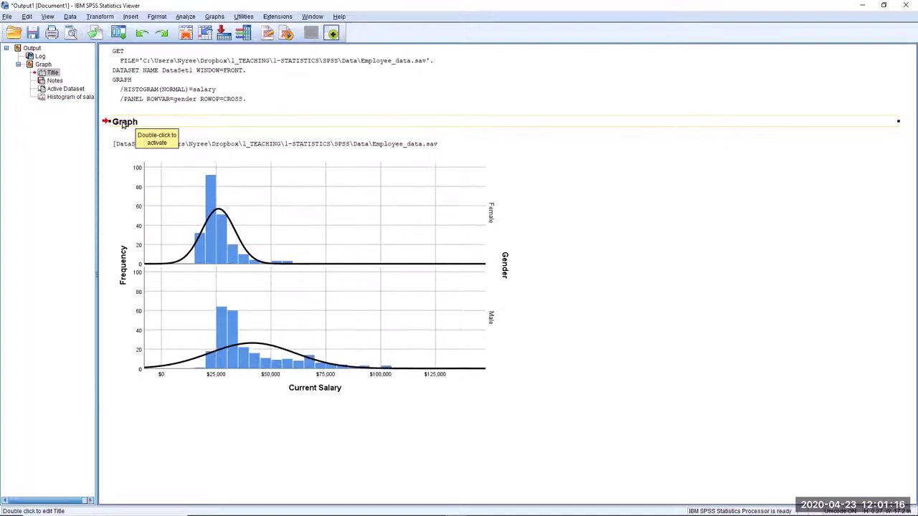
{"action": "left_click", "coordinate": [124, 123]}
{"action": "double_click", "coordinate": [124, 124]}
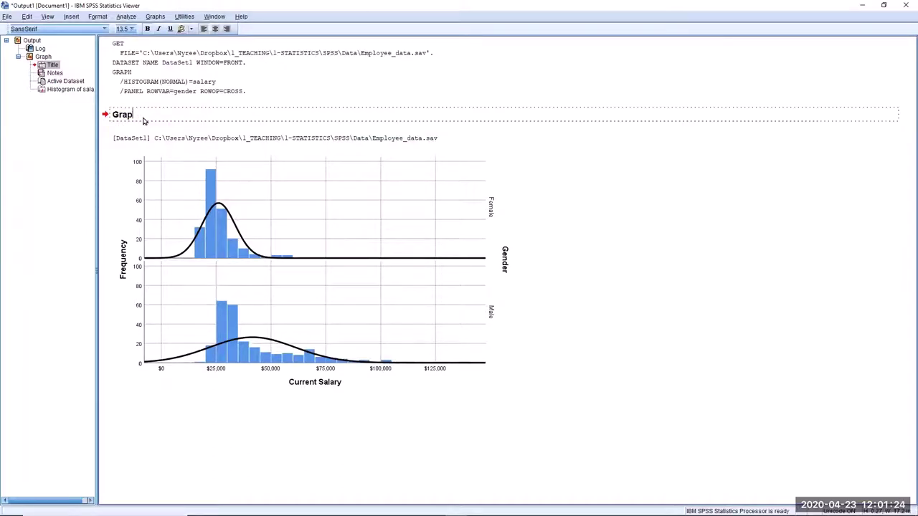
{"action": "key", "text": "BackSpace"}
{"action": "key", "text": "BackSpace"}
{"action": "key", "text": "BackSpace"}
{"action": "key", "text": "BackSpace"}
{"action": "key", "text": "BackSpace"}
{"action": "type", "text": "H"}
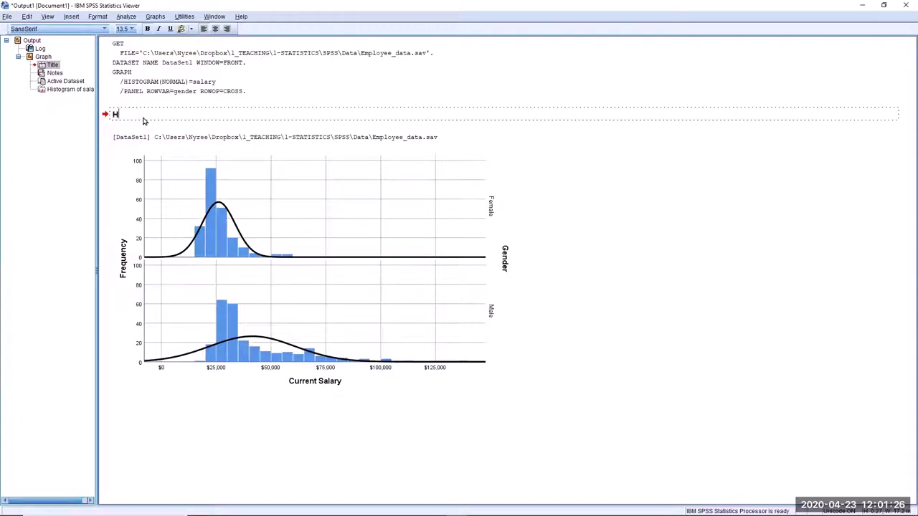
{"action": "type", "text": "istogram of Salary"}
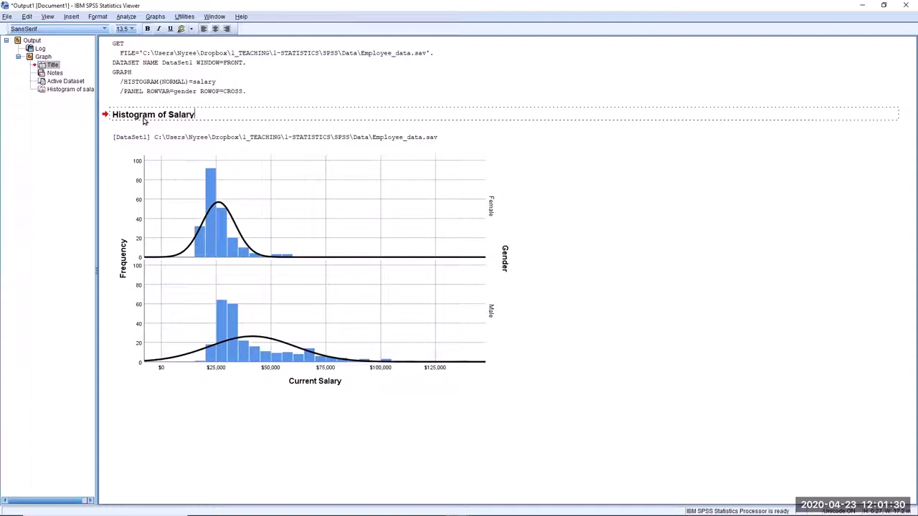
{"action": "type", "text": " by gender"}
{"action": "left_click", "coordinate": [685, 166]}
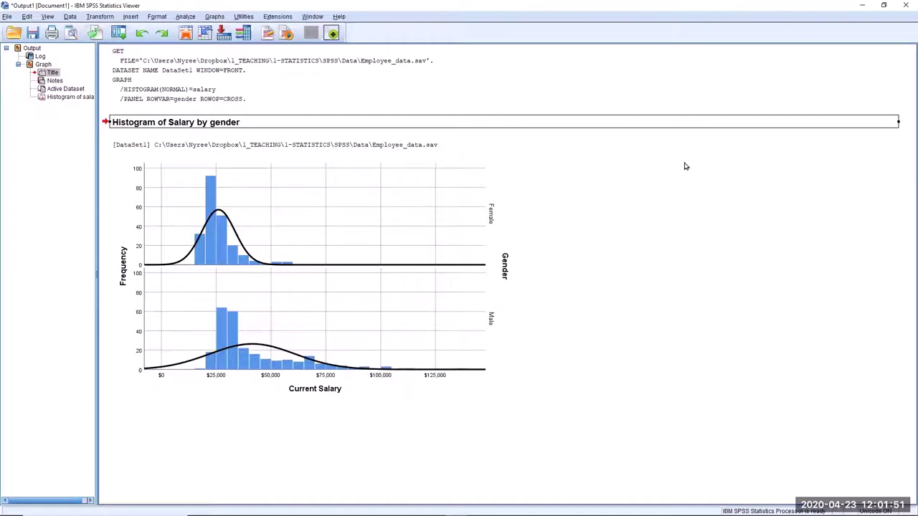
Delete the active dataset path line between the title and the histogram.
{"action": "left_click", "coordinate": [355, 146]}
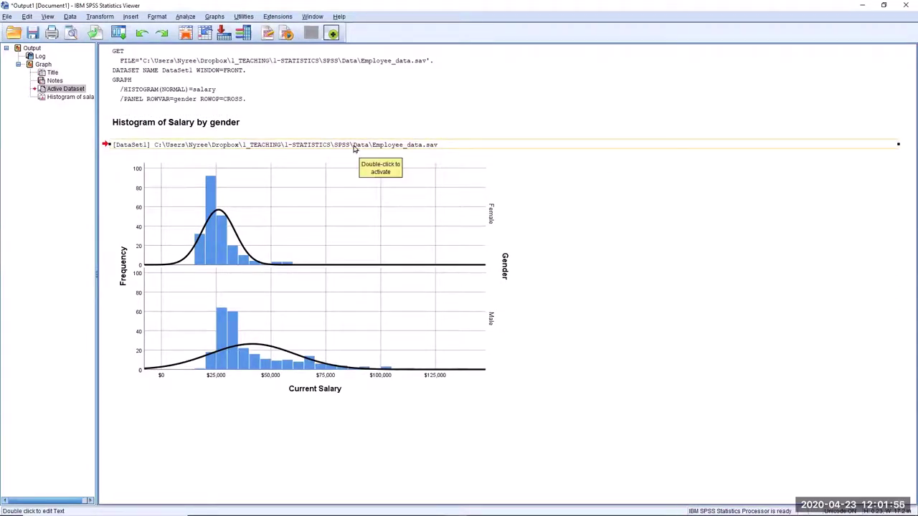
{"action": "left_click", "coordinate": [252, 153]}
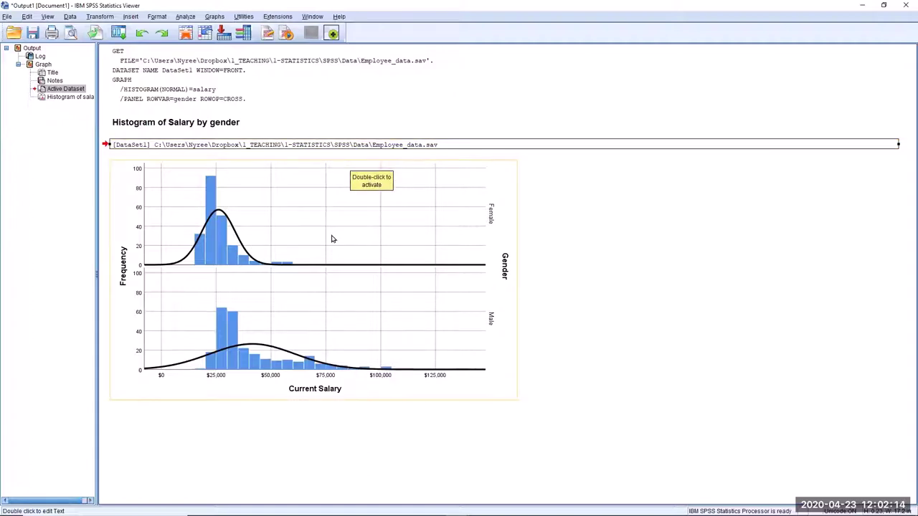
{"action": "left_click", "coordinate": [352, 146]}
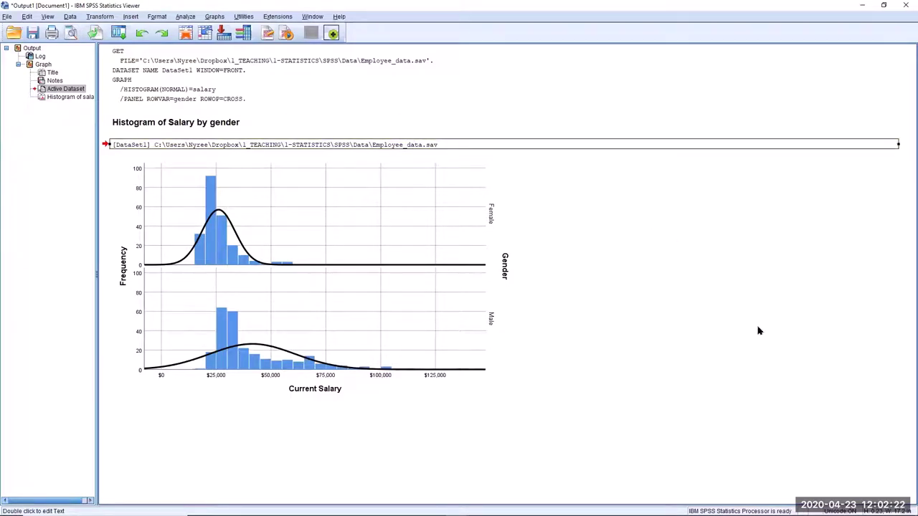
{"action": "key", "text": "Delete"}
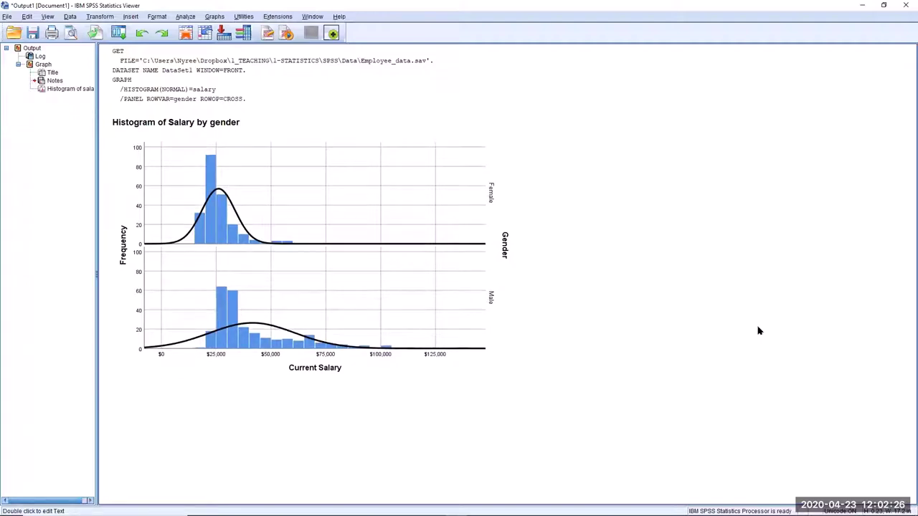
Insert a new text below the histogram reading "The histogram for males is positively skewed".
{"action": "left_click", "coordinate": [399, 256]}
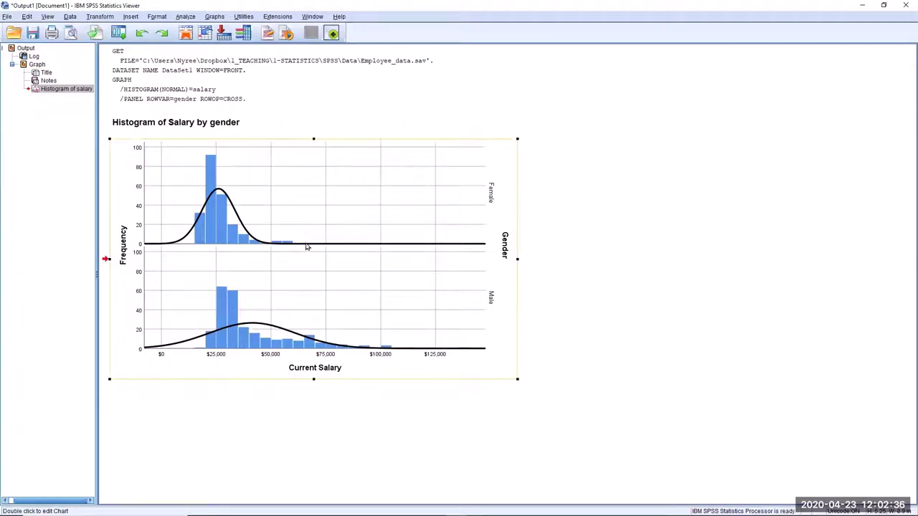
{"action": "left_click", "coordinate": [132, 17]}
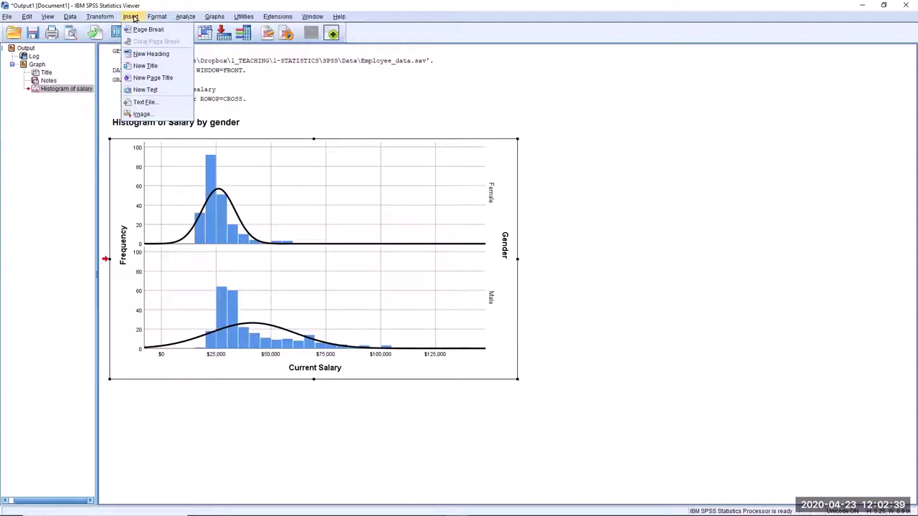
{"action": "left_click", "coordinate": [146, 89]}
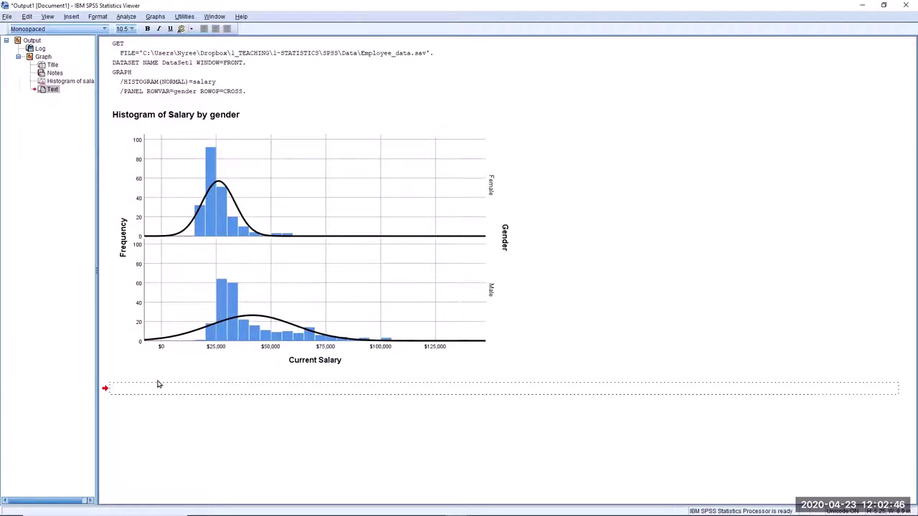
{"action": "type", "text": "The histogram for males is posit"}
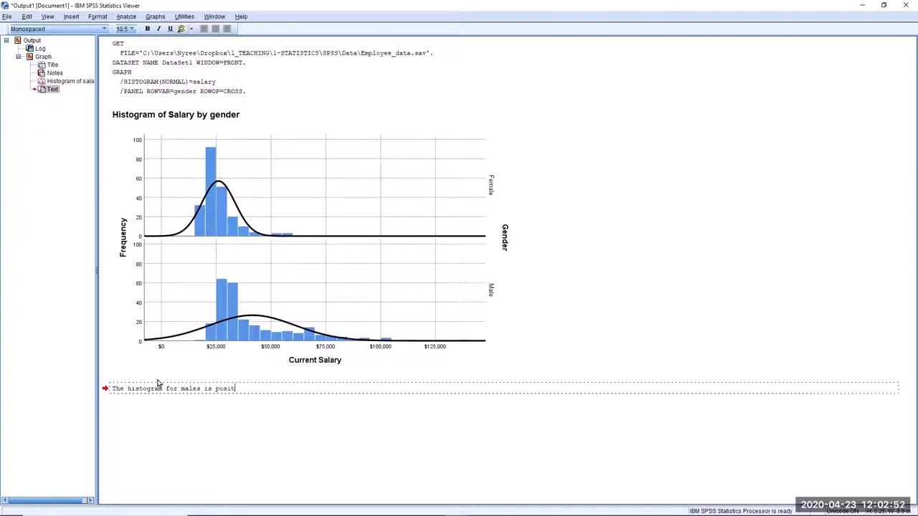
{"action": "type", "text": "ively skewed"}
{"action": "left_click", "coordinate": [466, 213]}
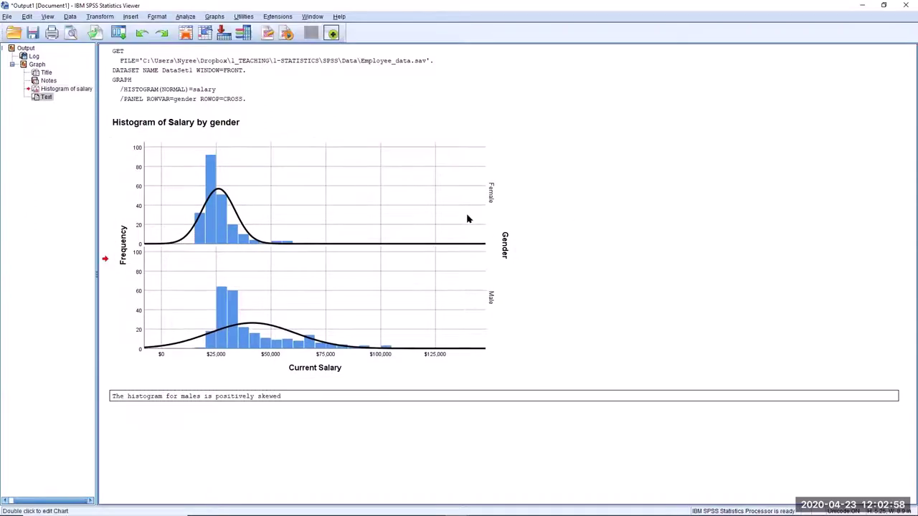
Open the salary histogram in the Chart Editor and close its Properties window.
{"action": "left_click_drag", "start_coordinate": [467, 219], "coordinate": [410, 246]}
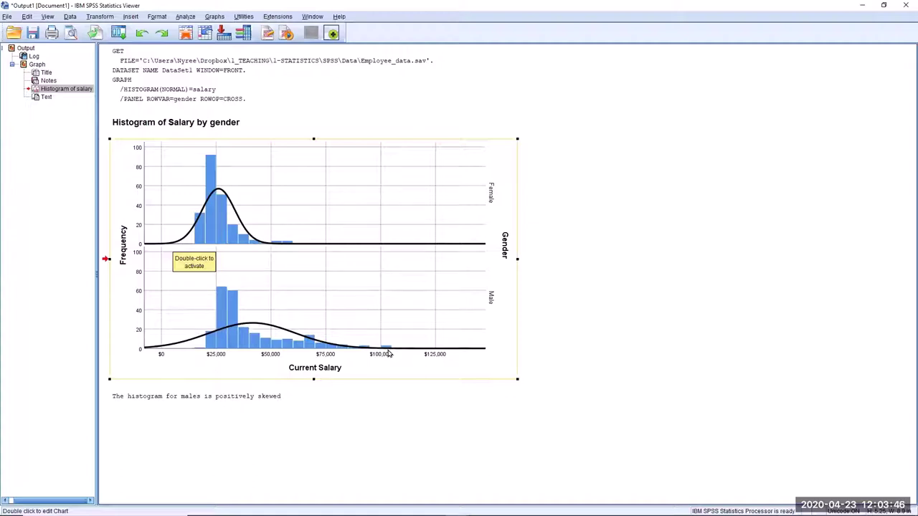
{"action": "double_click", "coordinate": [274, 259]}
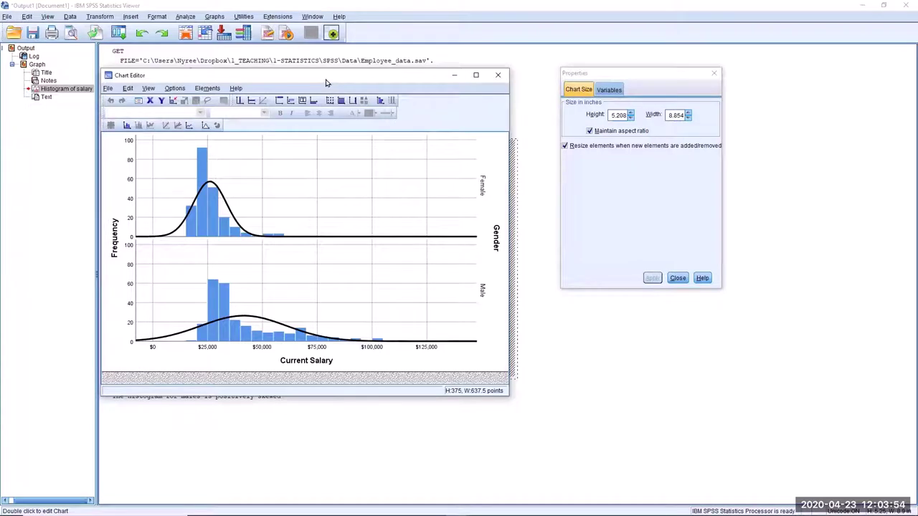
{"action": "left_click", "coordinate": [658, 75]}
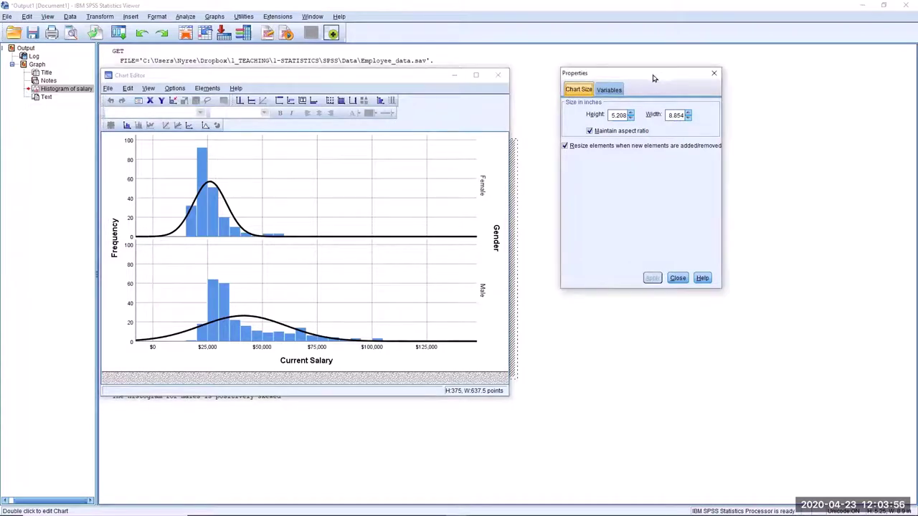
{"action": "left_click", "coordinate": [715, 74]}
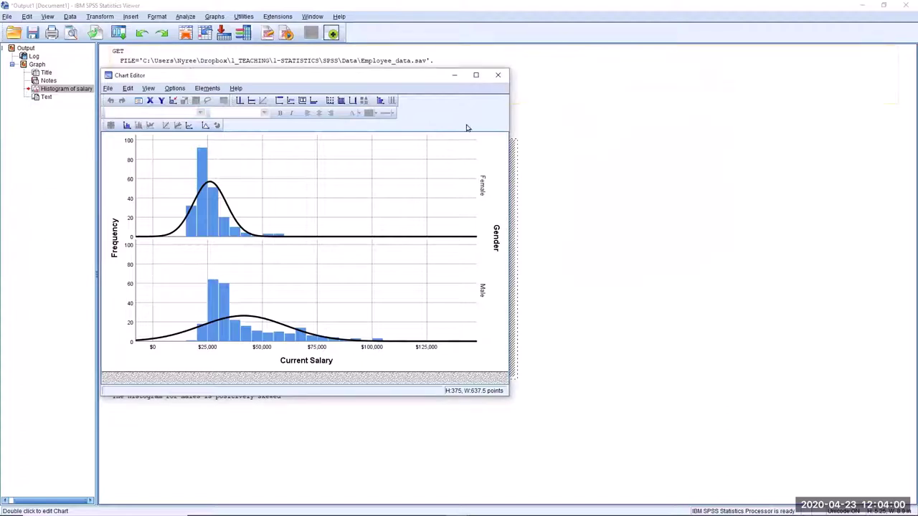
Change the fill colour of all histogram bars to purple (171, 73, 243).
{"action": "double_click", "coordinate": [386, 192]}
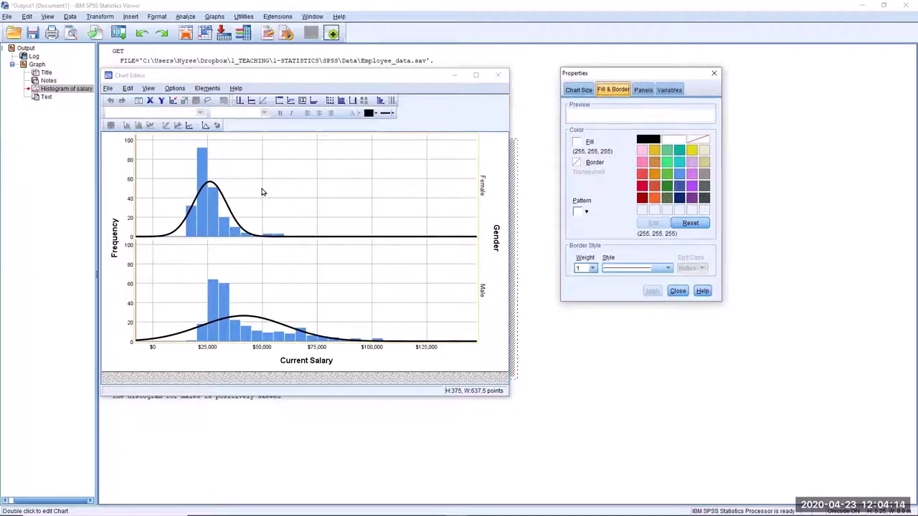
{"action": "left_click", "coordinate": [213, 218]}
{"action": "left_click", "coordinate": [213, 218]}
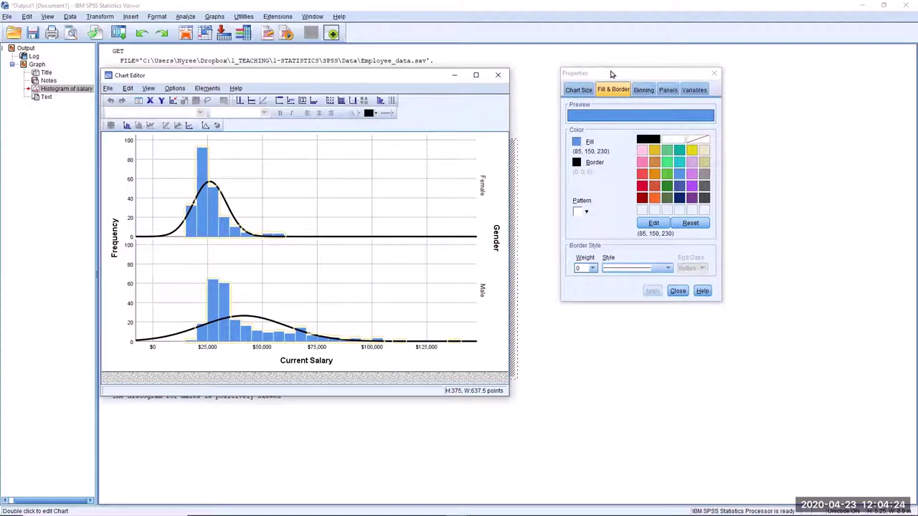
{"action": "left_click", "coordinate": [615, 92]}
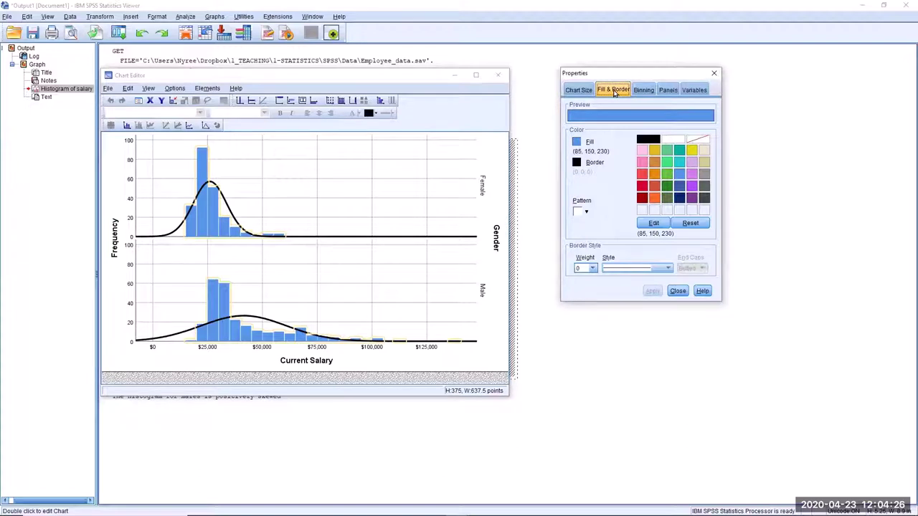
{"action": "left_click", "coordinate": [586, 212]}
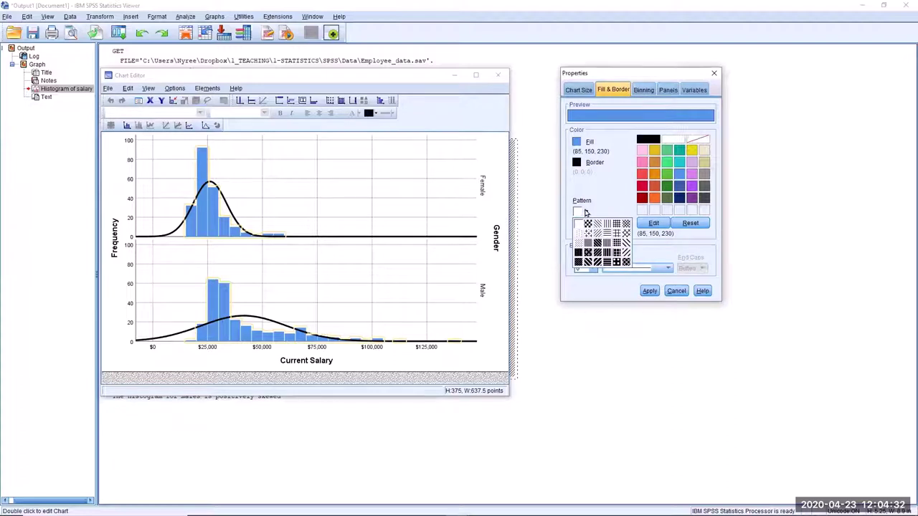
{"action": "left_click", "coordinate": [692, 186]}
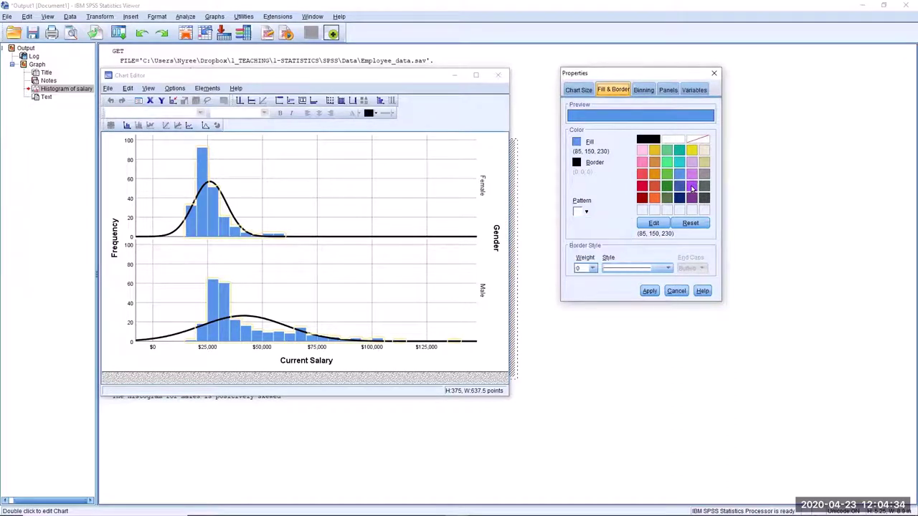
{"action": "left_click", "coordinate": [692, 186]}
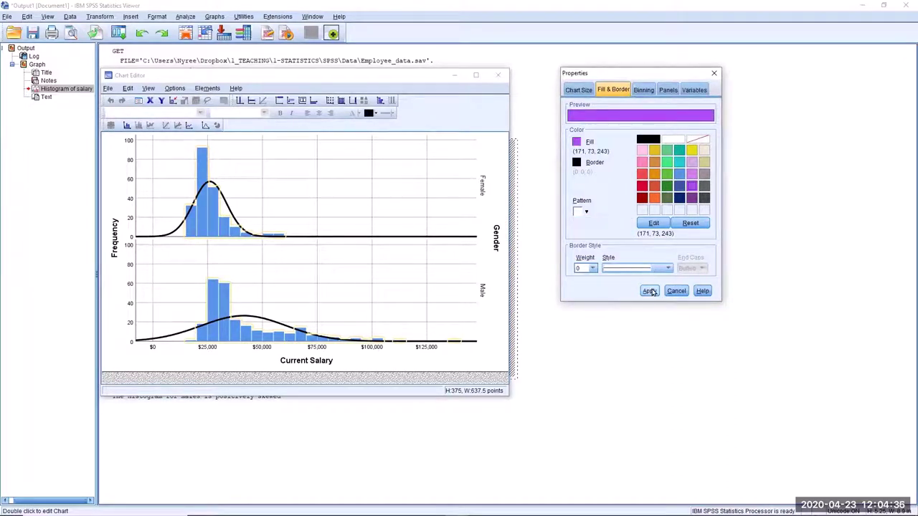
{"action": "left_click", "coordinate": [652, 292]}
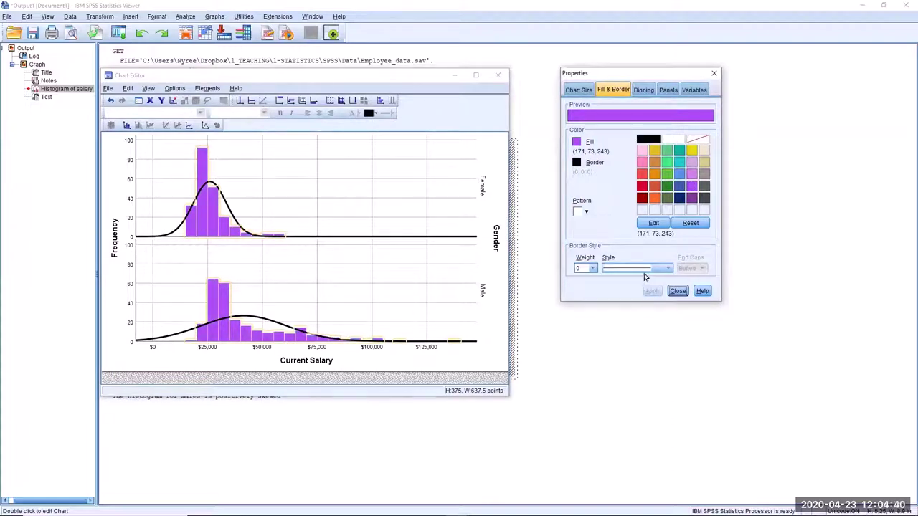
Switch the histogram's X-axis binning to custom with an interval width of 1000.
{"action": "left_click", "coordinate": [644, 90]}
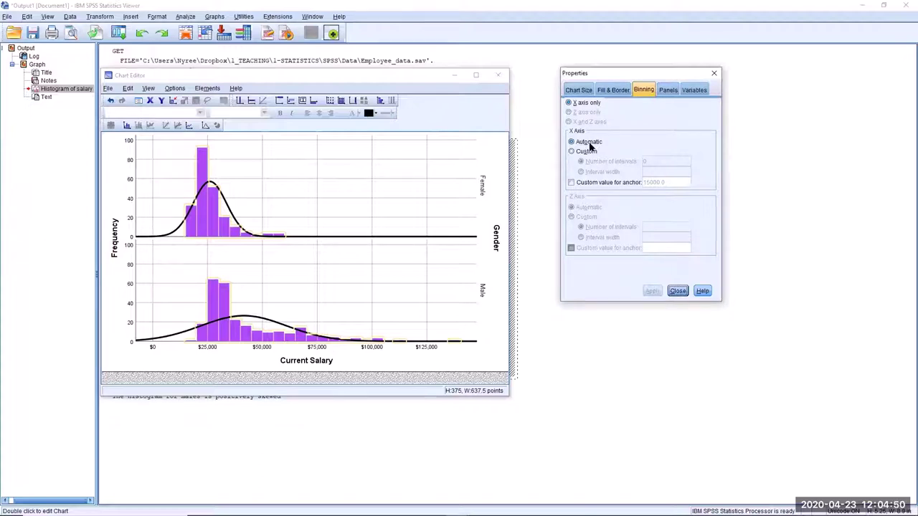
{"action": "left_click", "coordinate": [572, 152]}
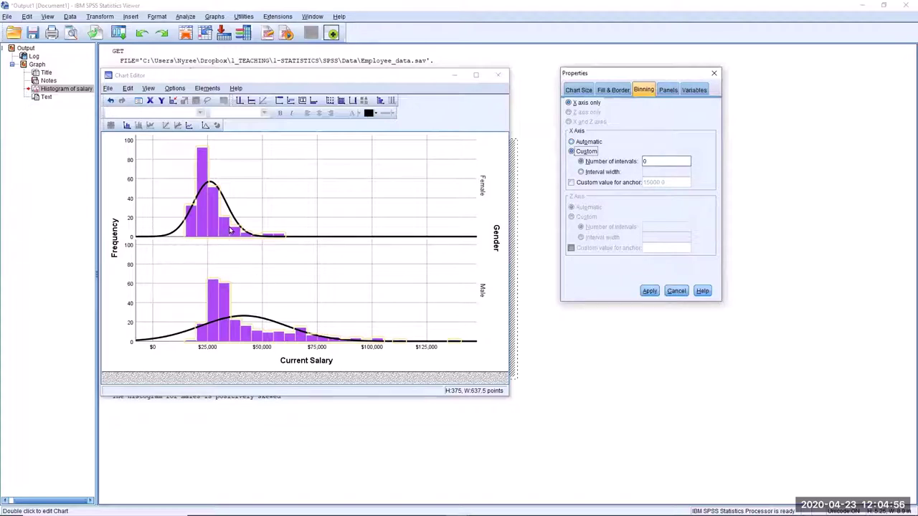
{"action": "left_click", "coordinate": [581, 172]}
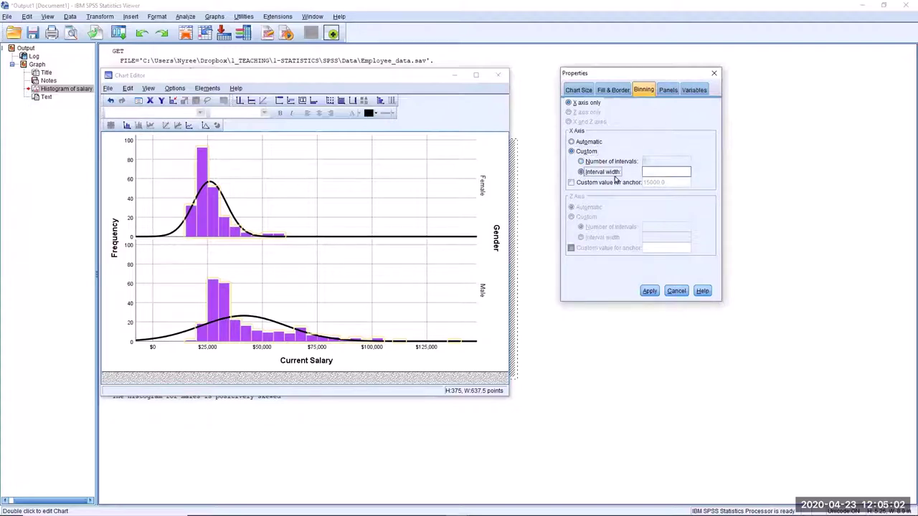
{"action": "type", "text": "1000"}
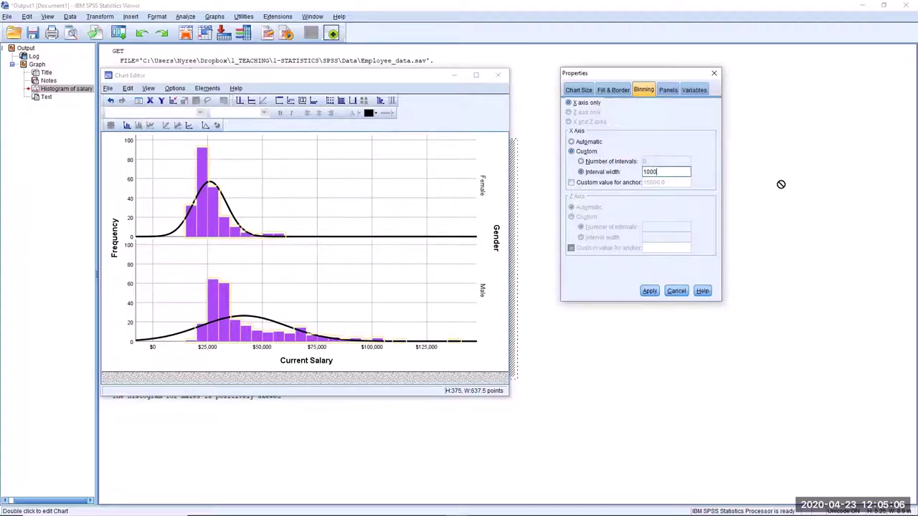
{"action": "left_click", "coordinate": [650, 292]}
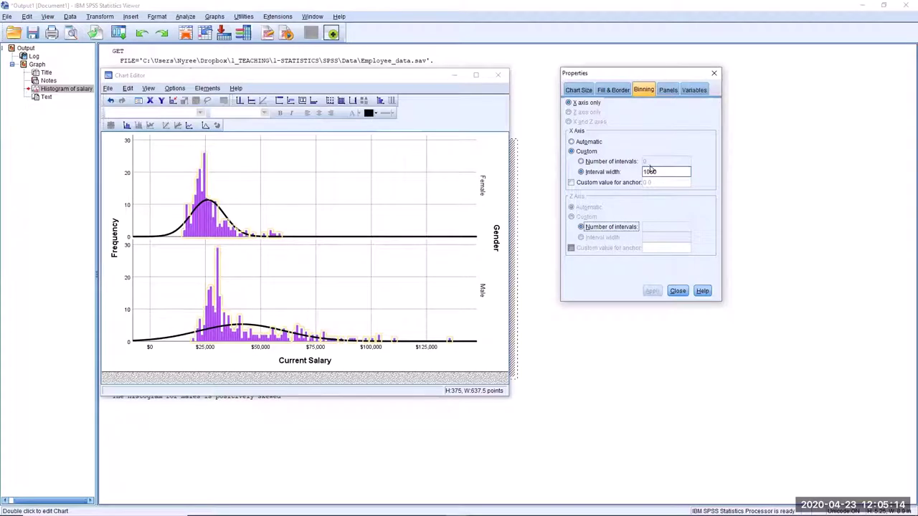
Widen the histogram's custom bin intervals to 10000.
{"action": "left_click", "coordinate": [673, 172]}
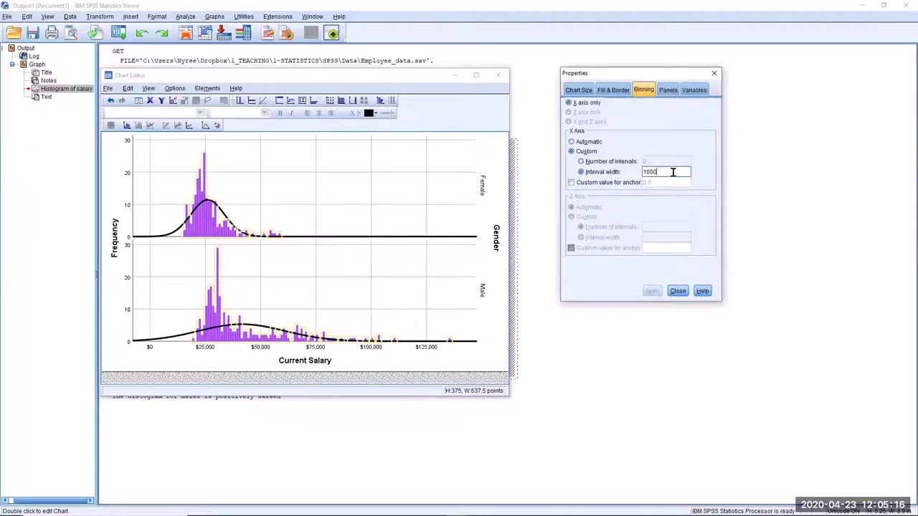
{"action": "type", "text": "0"}
{"action": "left_click", "coordinate": [649, 291]}
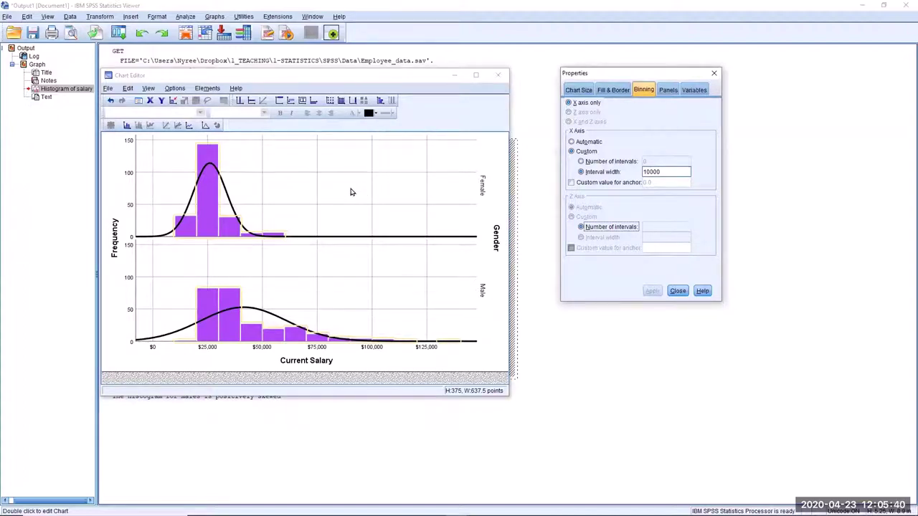
Set the frequency axis scale to a custom major increment of 20.
{"action": "left_click", "coordinate": [128, 177]}
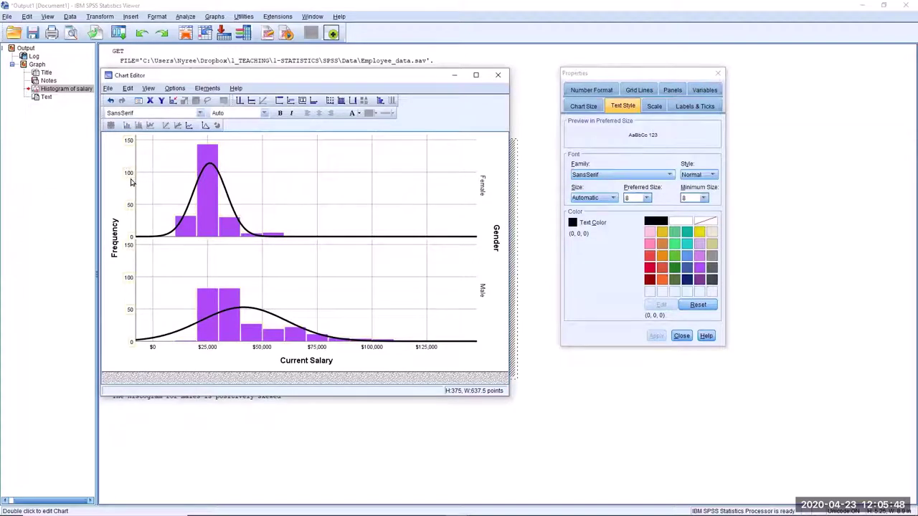
{"action": "left_click", "coordinate": [654, 106]}
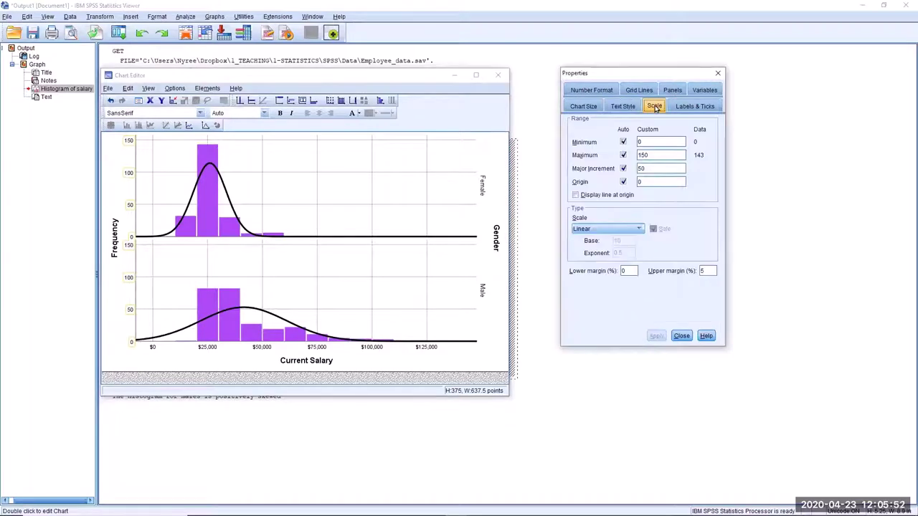
{"action": "left_click", "coordinate": [623, 169]}
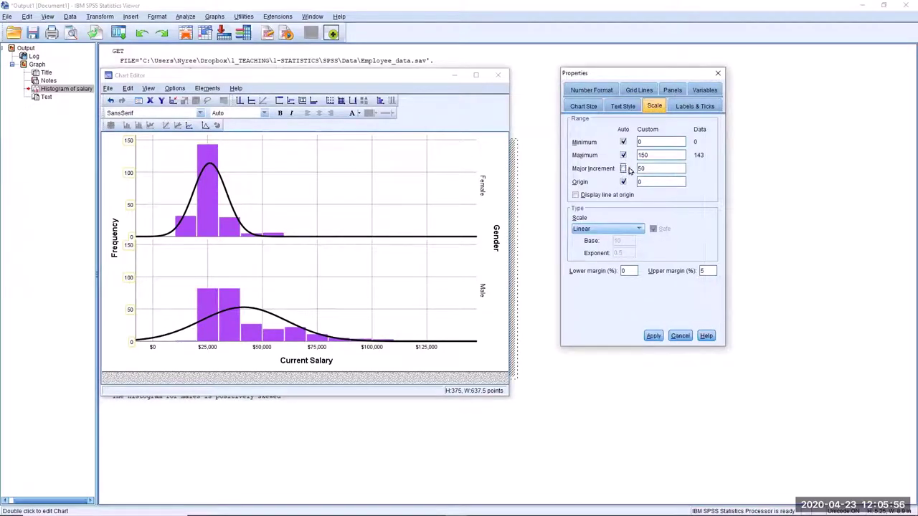
{"action": "type", "text": "20"}
{"action": "left_click", "coordinate": [652, 336]}
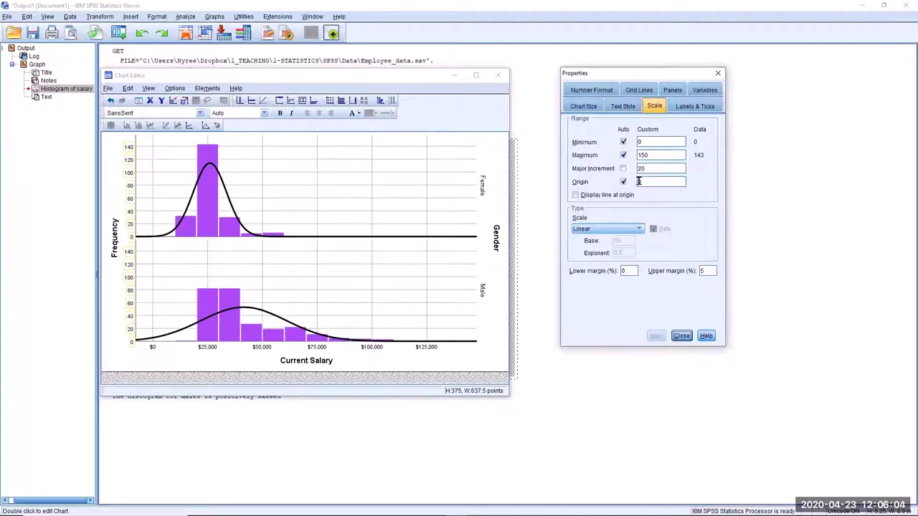
Set the maximum of the frequency axis to 160.
{"action": "double_click", "coordinate": [653, 154]}
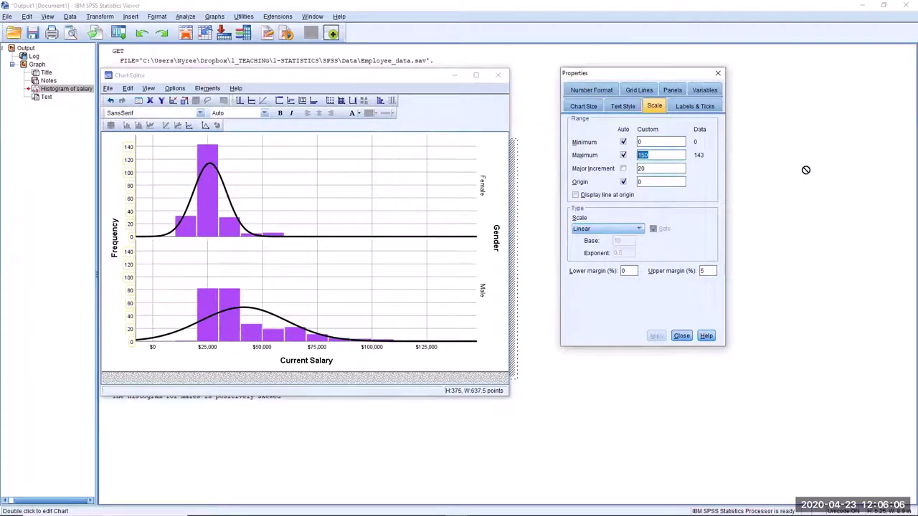
{"action": "type", "text": "160"}
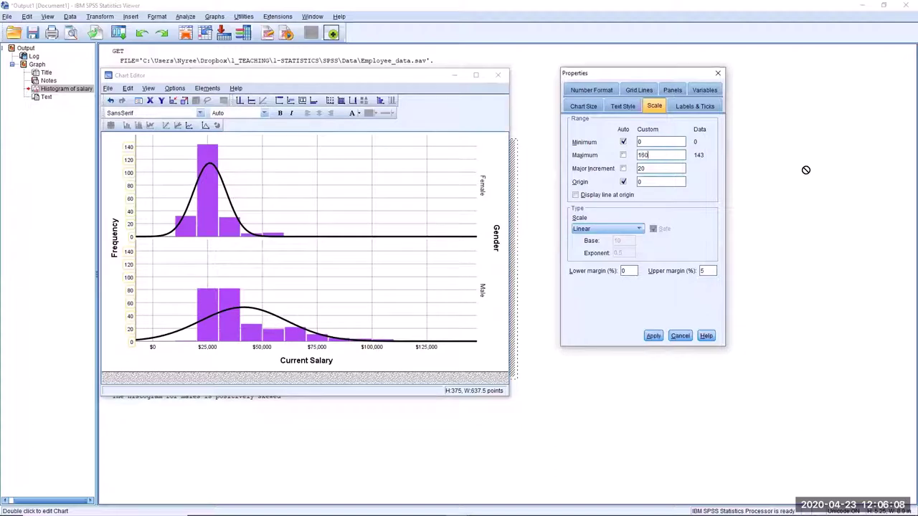
{"action": "left_click", "coordinate": [654, 337]}
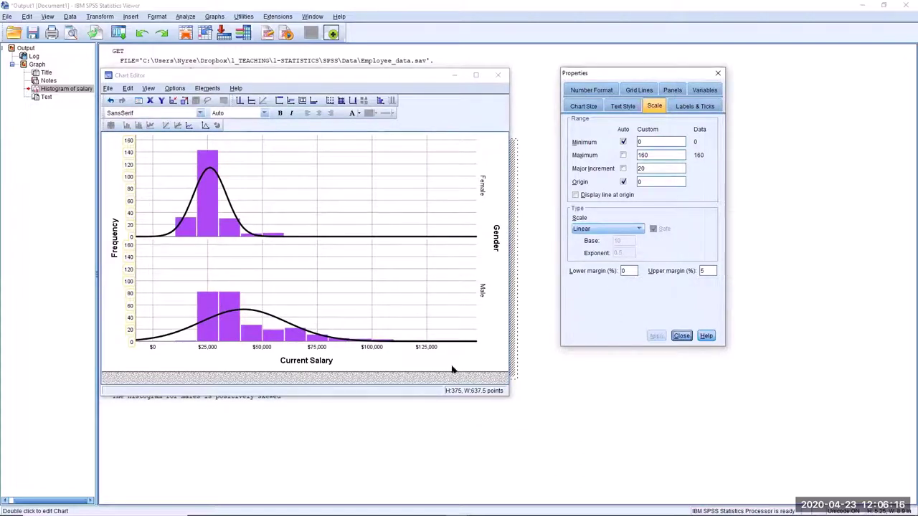
View the scale settings of the Current Salary axis and close the Chart Editor to return to the output.
{"action": "left_click", "coordinate": [425, 350]}
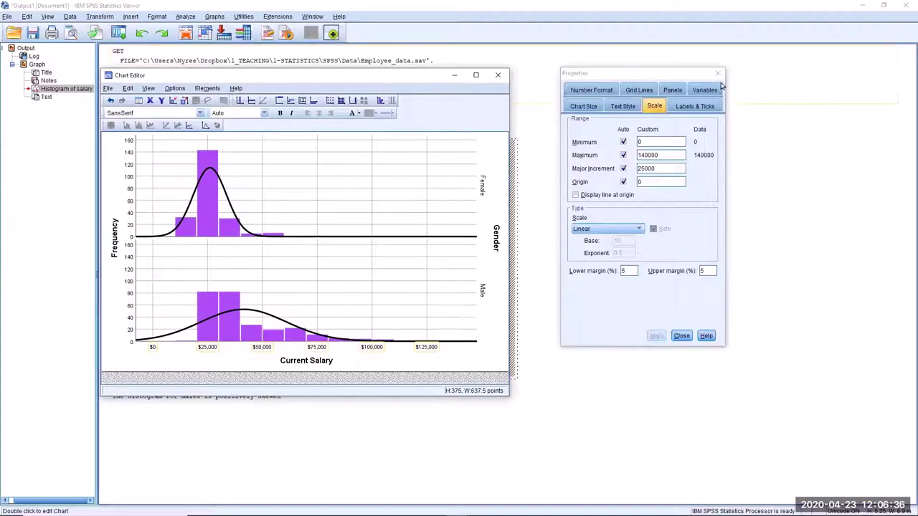
{"action": "left_click", "coordinate": [500, 76]}
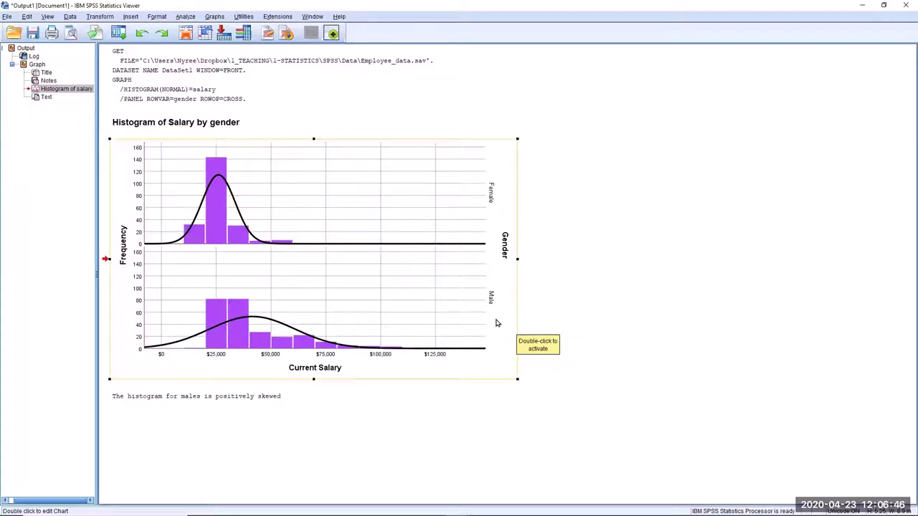
{"action": "left_click_drag", "start_coordinate": [496, 323], "coordinate": [561, 245]}
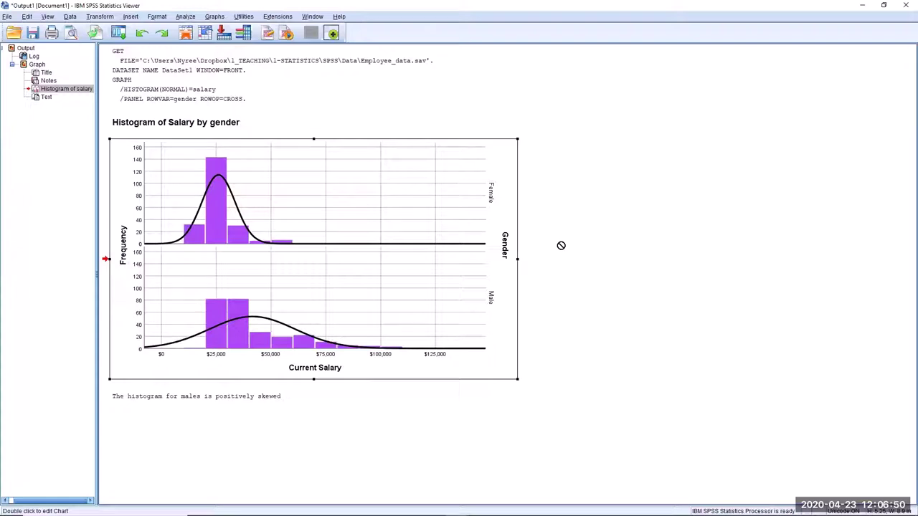
{"action": "left_click_drag", "start_coordinate": [562, 245], "coordinate": [258, 22]}
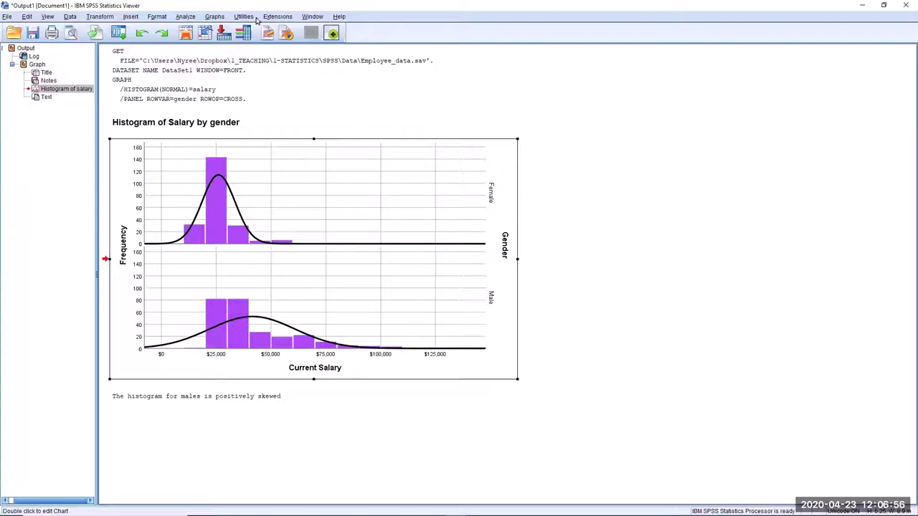
Start defining a legacy Scatter/Dot chart of the Simple Scatter type.
{"action": "left_click", "coordinate": [213, 16]}
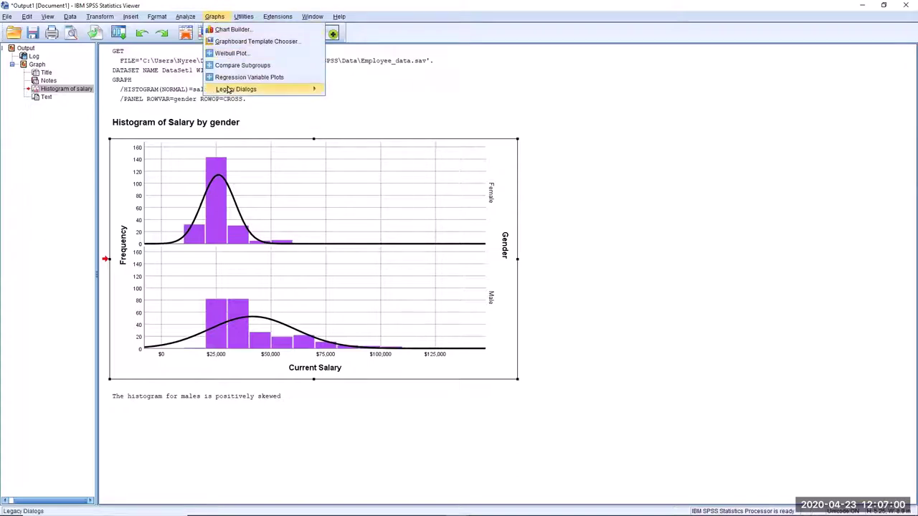
{"action": "mouse_move", "coordinate": [229, 90]}
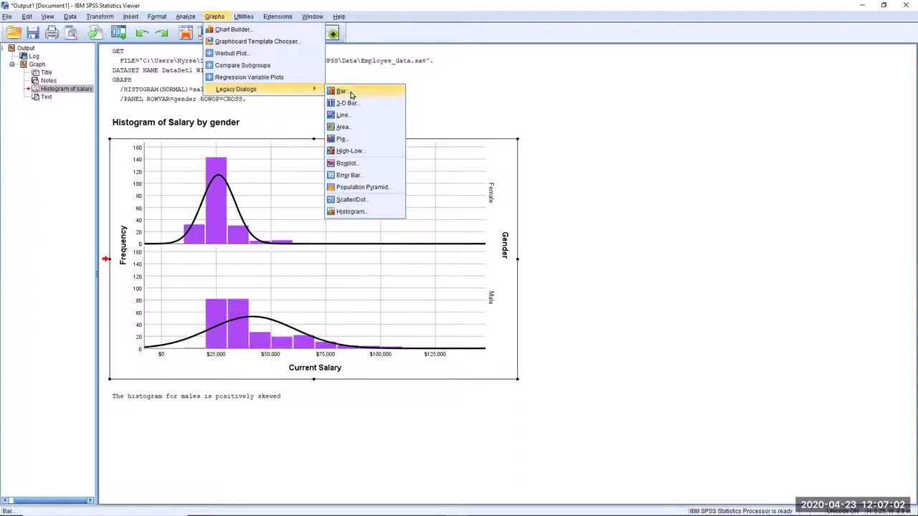
{"action": "left_click", "coordinate": [342, 203]}
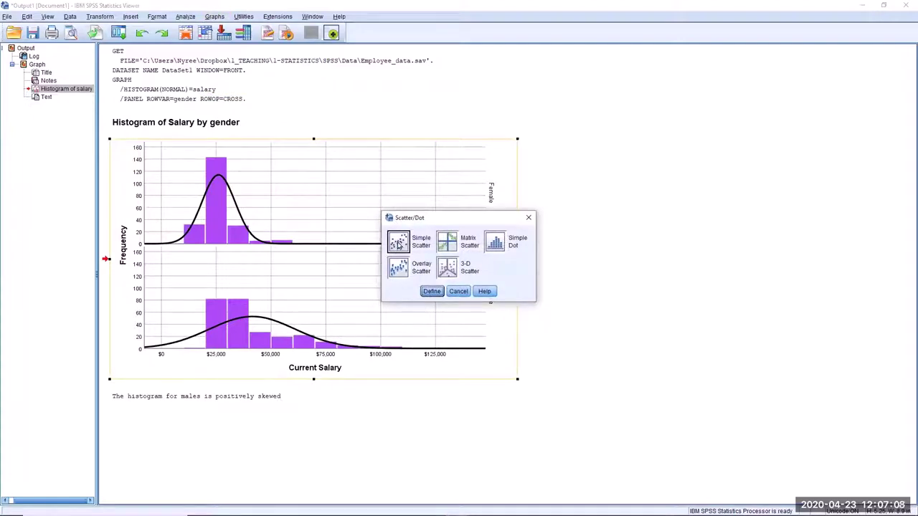
{"action": "left_click", "coordinate": [432, 291]}
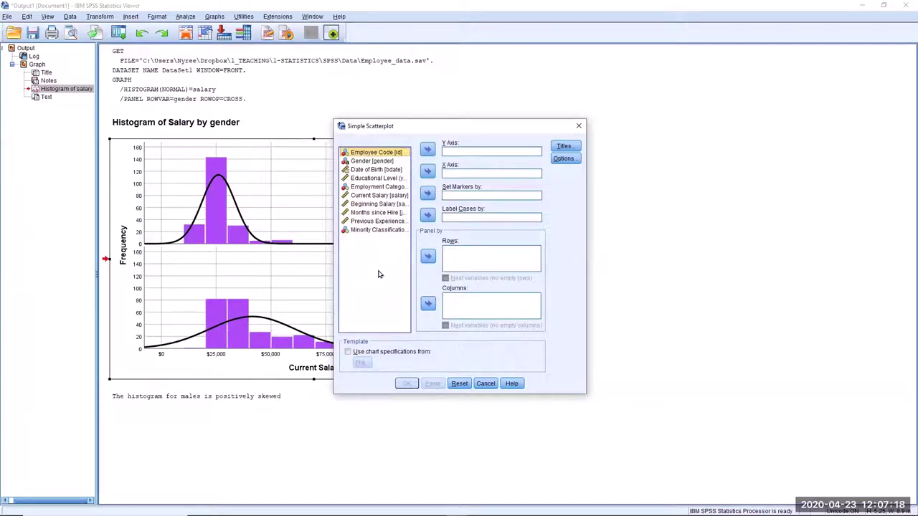
Assign Current Salary to the scatterplot's Y axis, Educational Level (years) to its X axis, and Employee Code as the case label.
{"action": "left_click", "coordinate": [370, 198]}
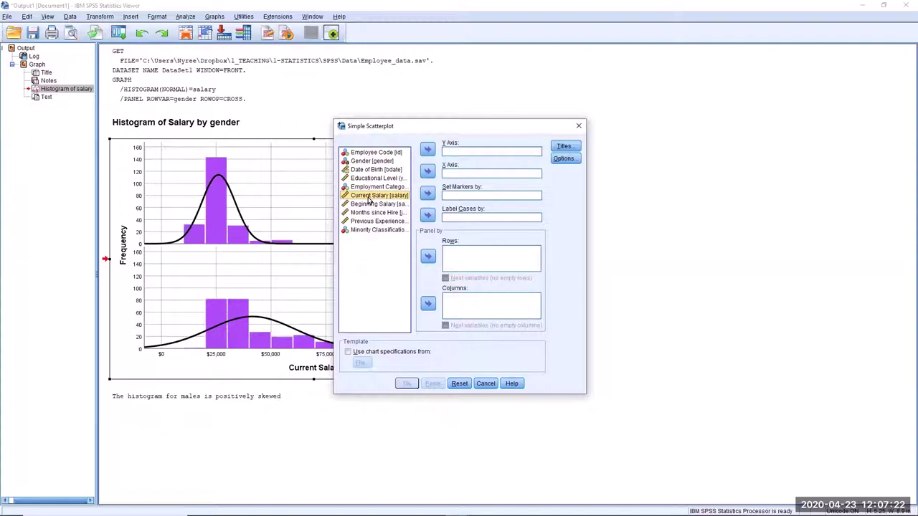
{"action": "left_click", "coordinate": [428, 150]}
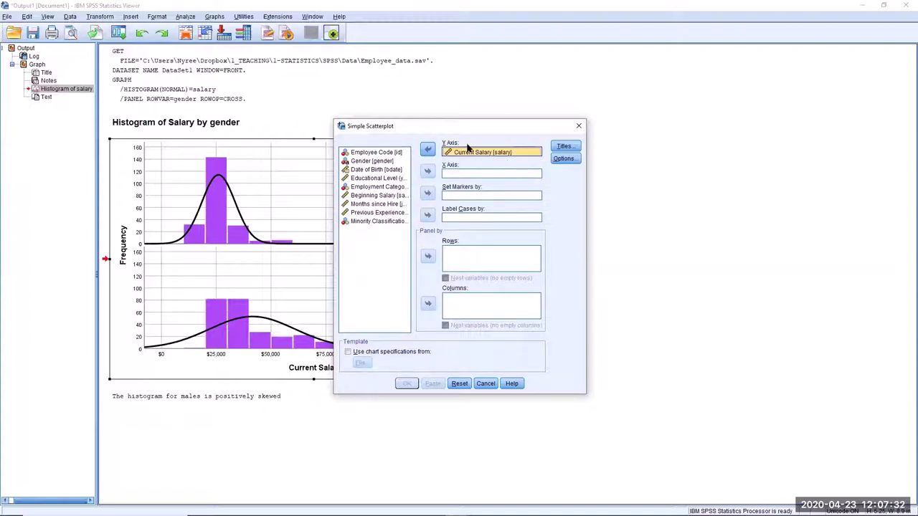
{"action": "left_click", "coordinate": [388, 179]}
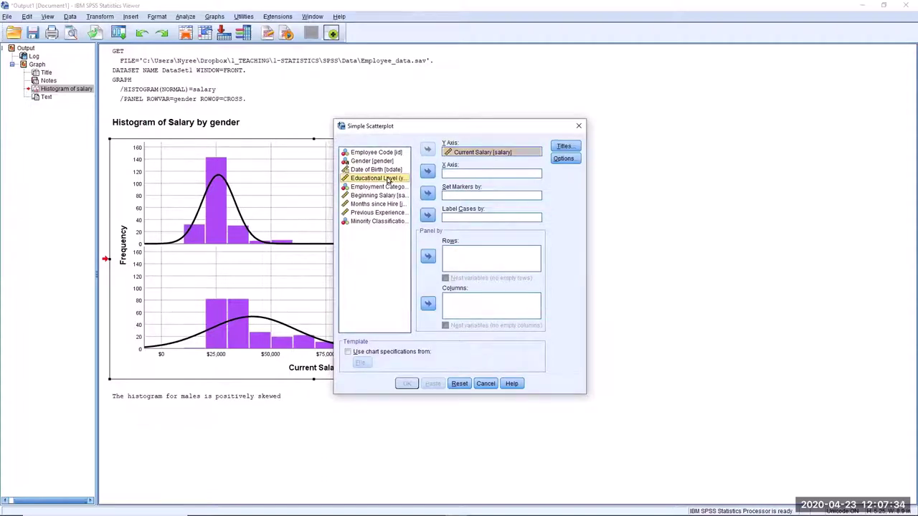
{"action": "left_click", "coordinate": [427, 173]}
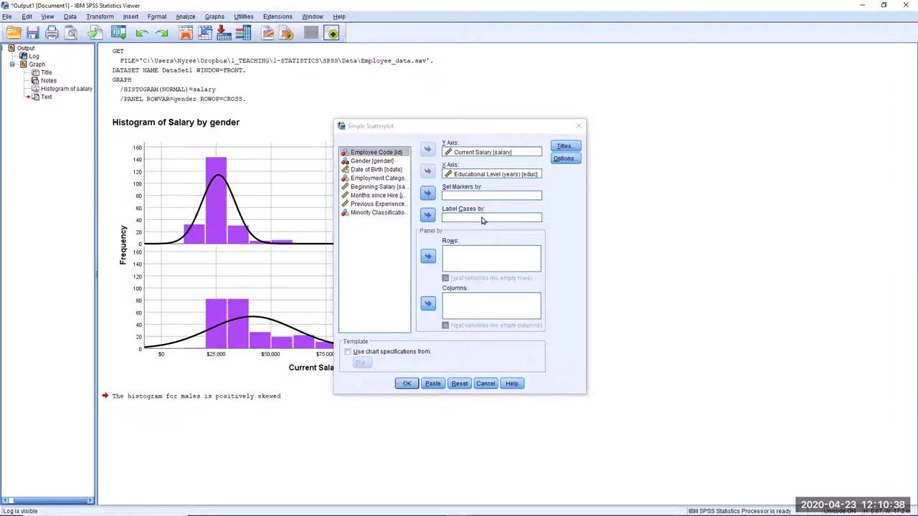
{"action": "left_click", "coordinate": [359, 154]}
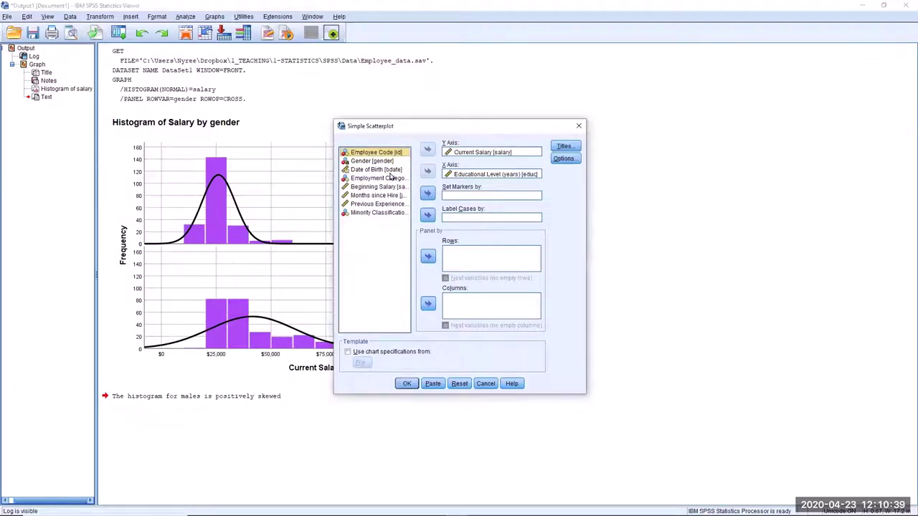
{"action": "left_click", "coordinate": [428, 217]}
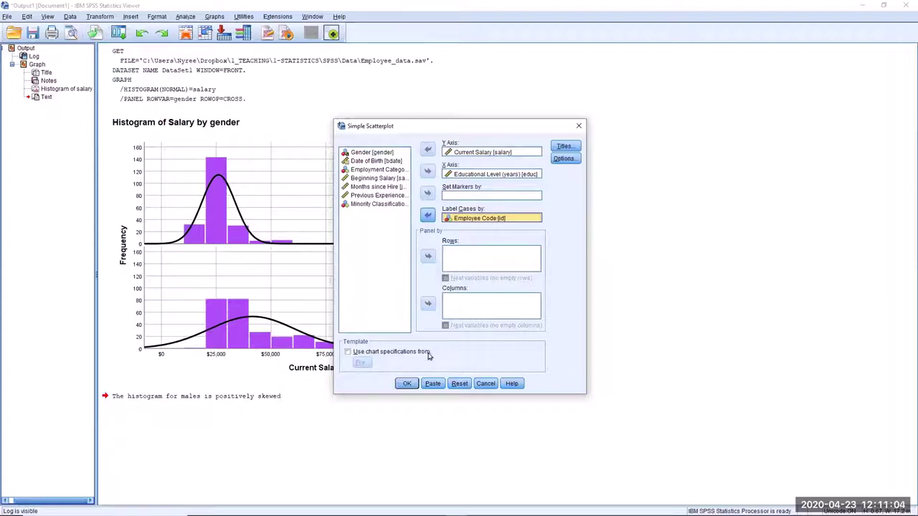
Generate the scatterplot of current salary against educational level and select the new chart in the output.
{"action": "left_click", "coordinate": [407, 384]}
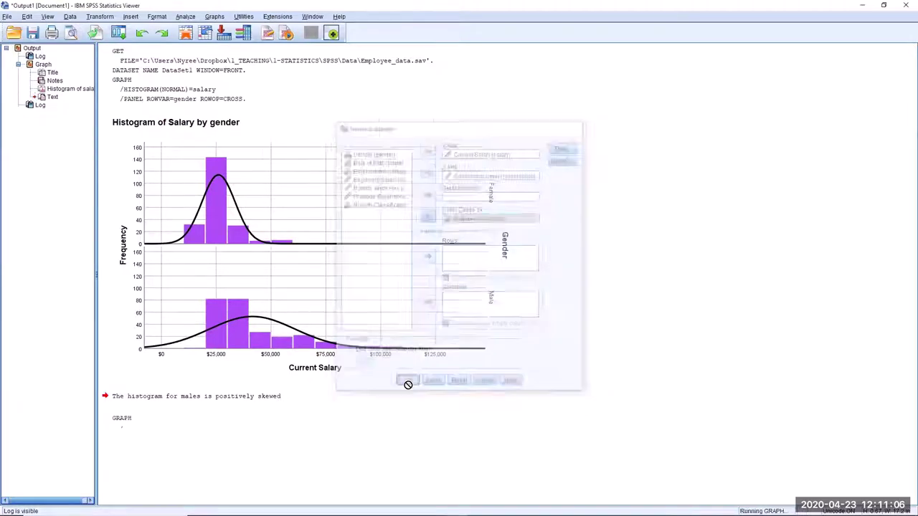
{"action": "scroll", "coordinate": [407, 382], "scroll_direction": "down", "scroll_amount": 2}
{"action": "scroll", "coordinate": [410, 379], "scroll_direction": "down", "scroll_amount": 3}
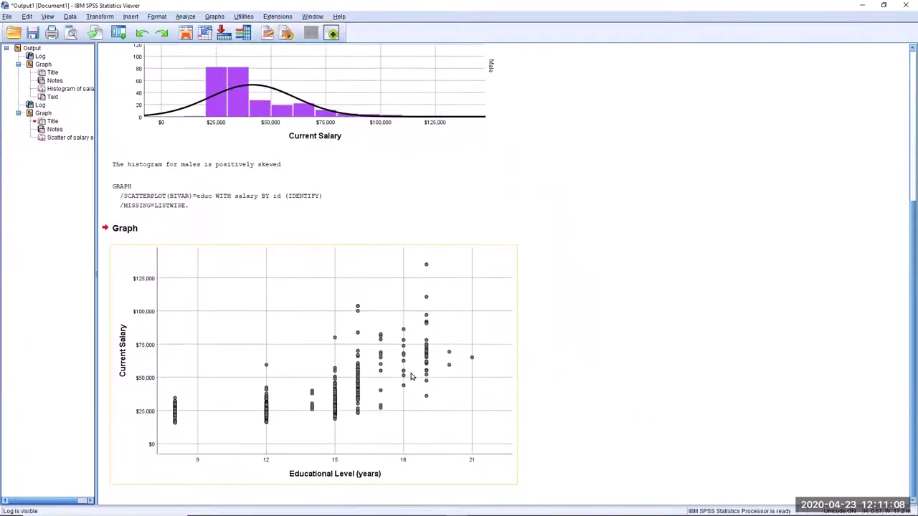
{"action": "left_click", "coordinate": [421, 360]}
{"action": "left_click_drag", "start_coordinate": [420, 361], "coordinate": [585, 397]}
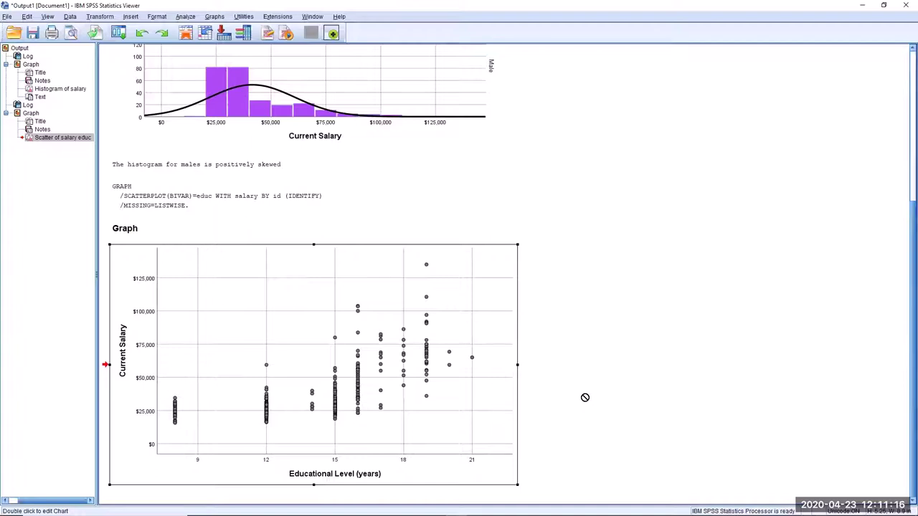
{"action": "left_click_drag", "start_coordinate": [585, 397], "coordinate": [584, 399]}
{"action": "left_click_drag", "start_coordinate": [584, 399], "coordinate": [348, 384]}
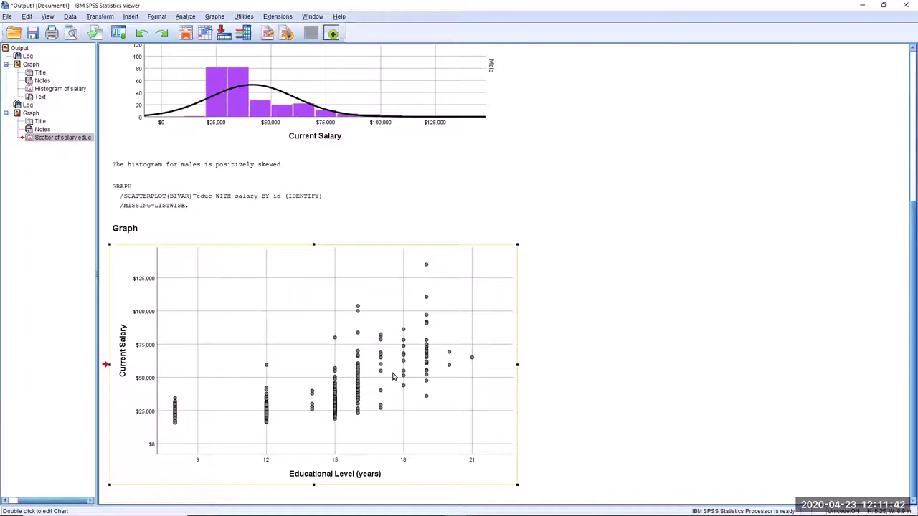
Open the scatterplot in the Chart Editor and add a linear fit line at total.
{"action": "double_click", "coordinate": [311, 338]}
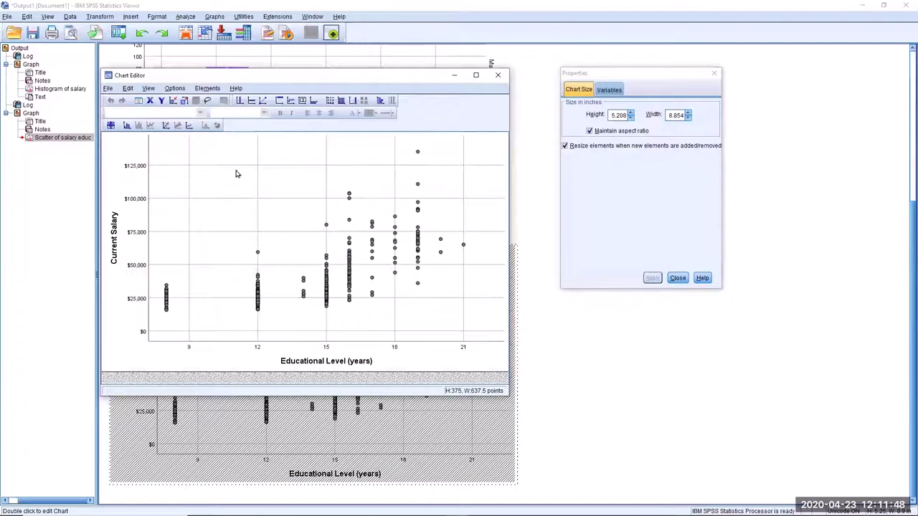
{"action": "left_click", "coordinate": [207, 88]}
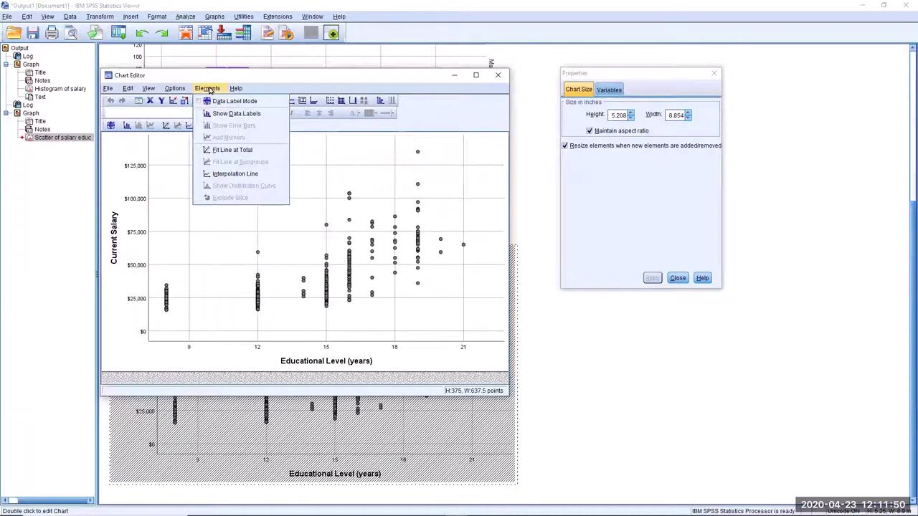
{"action": "left_click", "coordinate": [230, 151]}
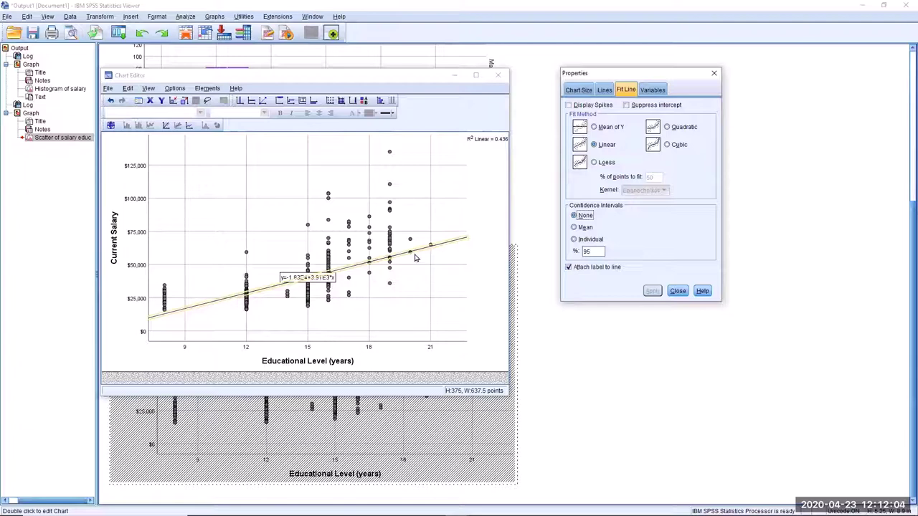
Remove the equation label attached to the linear fit line.
{"action": "left_click", "coordinate": [327, 280]}
{"action": "left_click", "coordinate": [328, 280]}
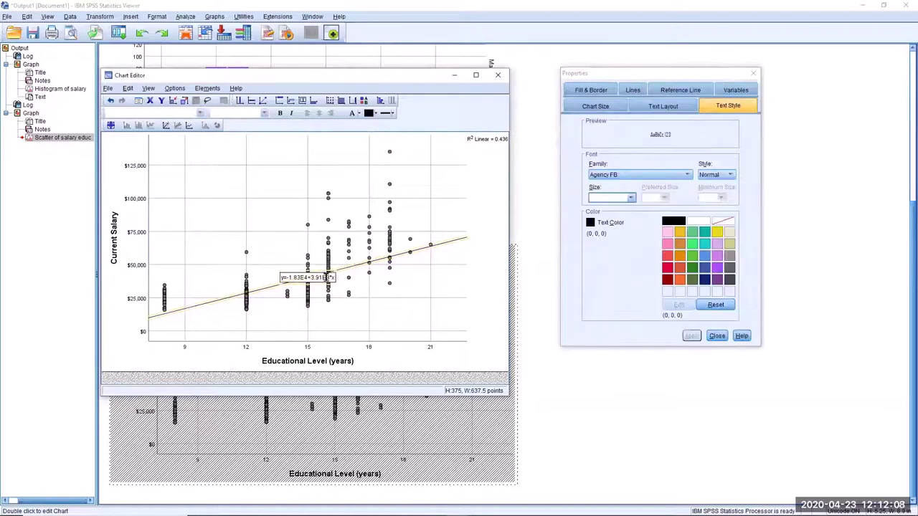
{"action": "left_click", "coordinate": [328, 276]}
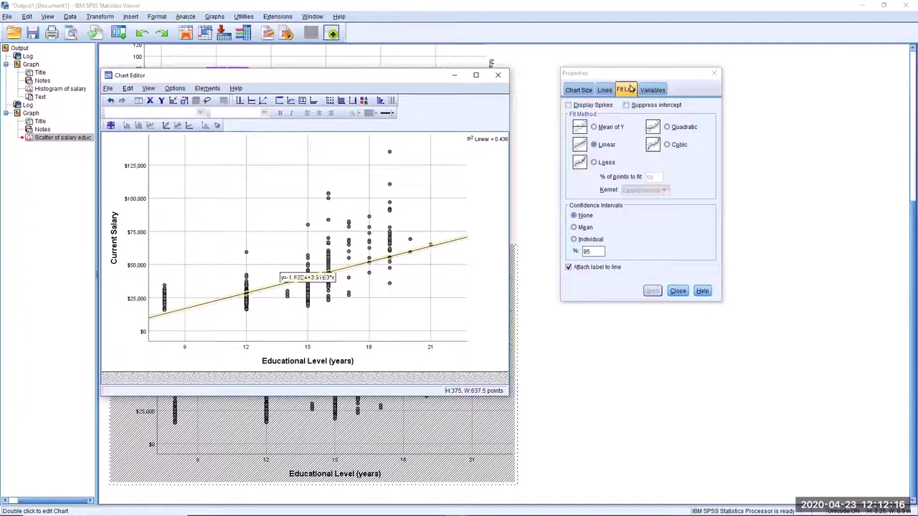
{"action": "left_click", "coordinate": [569, 268]}
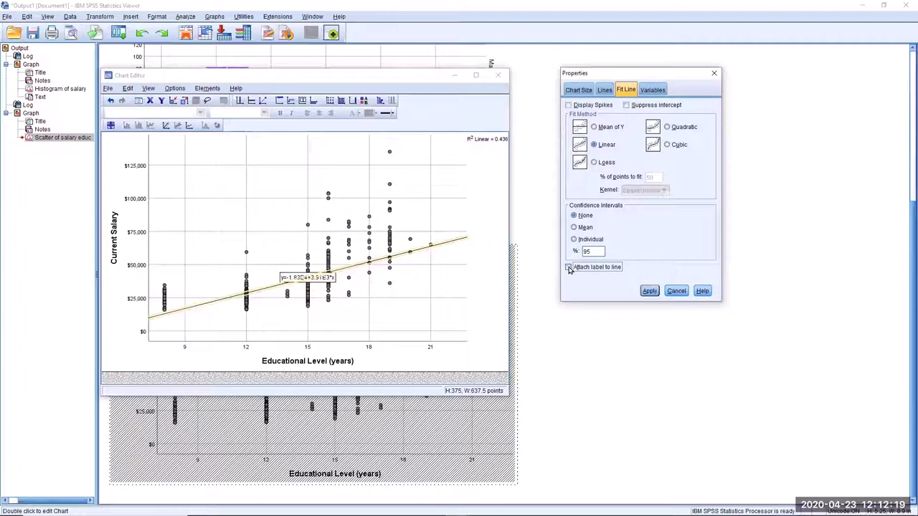
{"action": "left_click", "coordinate": [649, 291]}
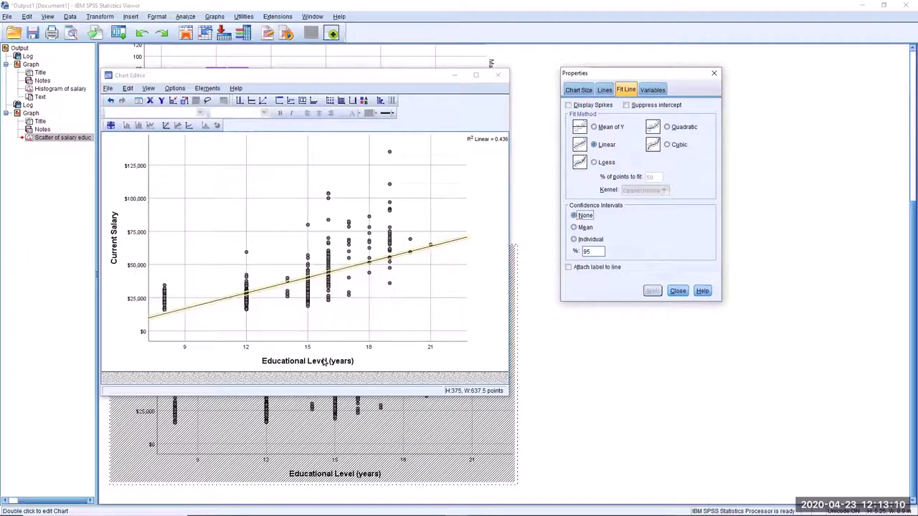
Change the fit method of the scatterplot's fit line to Quadratic.
{"action": "left_click", "coordinate": [667, 128]}
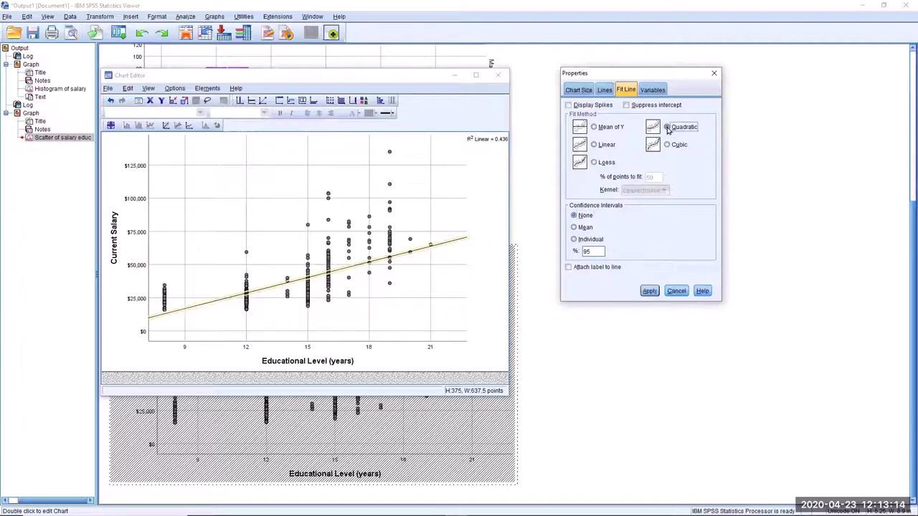
{"action": "left_click", "coordinate": [650, 291]}
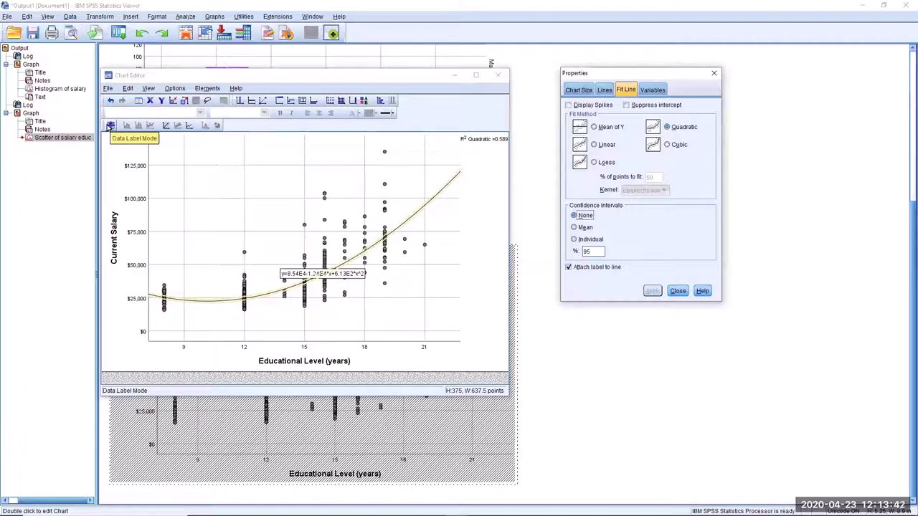
Label the highest-salary outlier with its case label using Data Label Mode, and close the Chart Editor.
{"action": "left_click", "coordinate": [112, 126]}
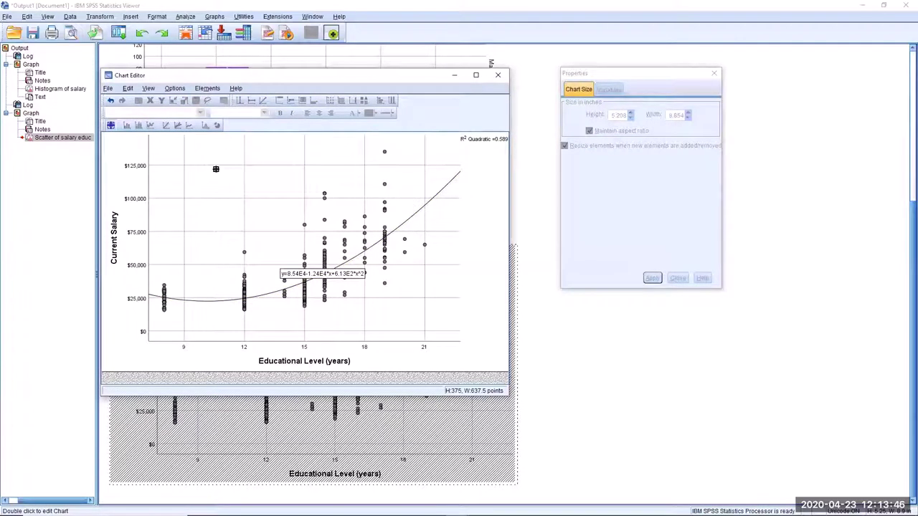
{"action": "left_click", "coordinate": [384, 152]}
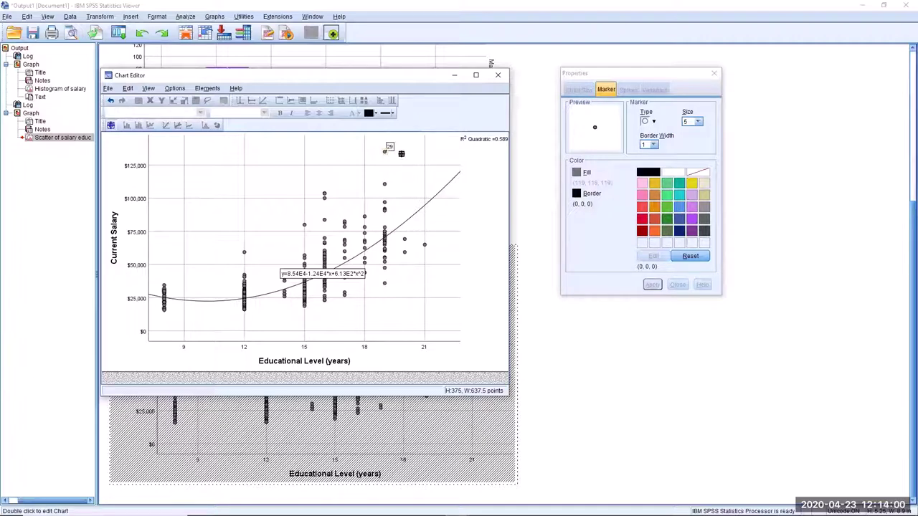
{"action": "left_click", "coordinate": [385, 151]}
{"action": "left_click", "coordinate": [385, 151]}
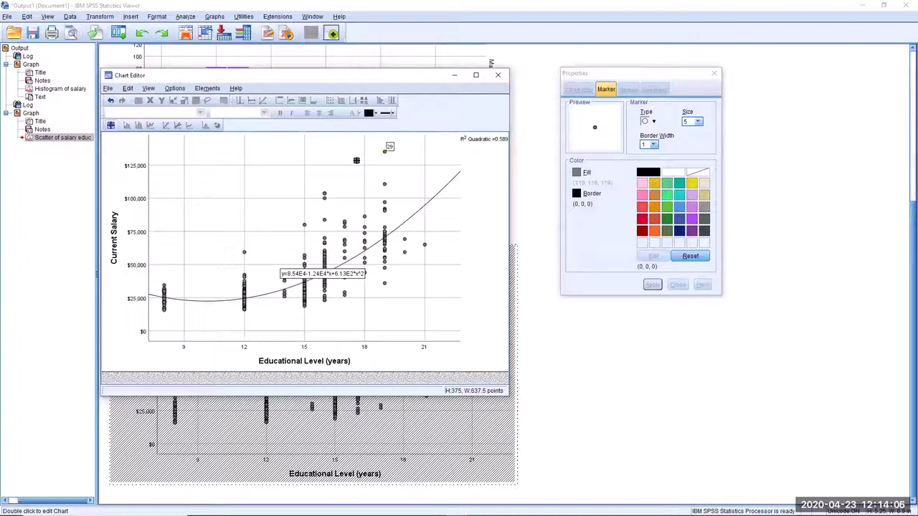
{"action": "left_click", "coordinate": [111, 125]}
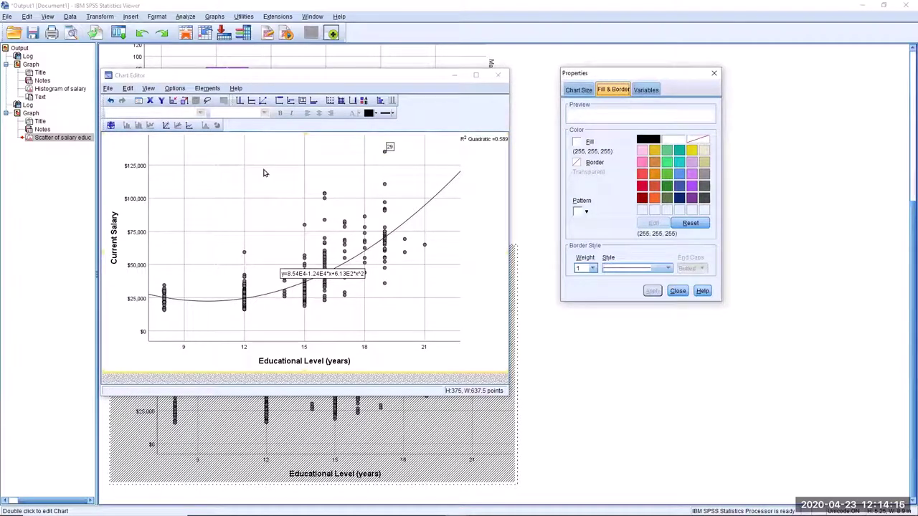
{"action": "left_click", "coordinate": [499, 75]}
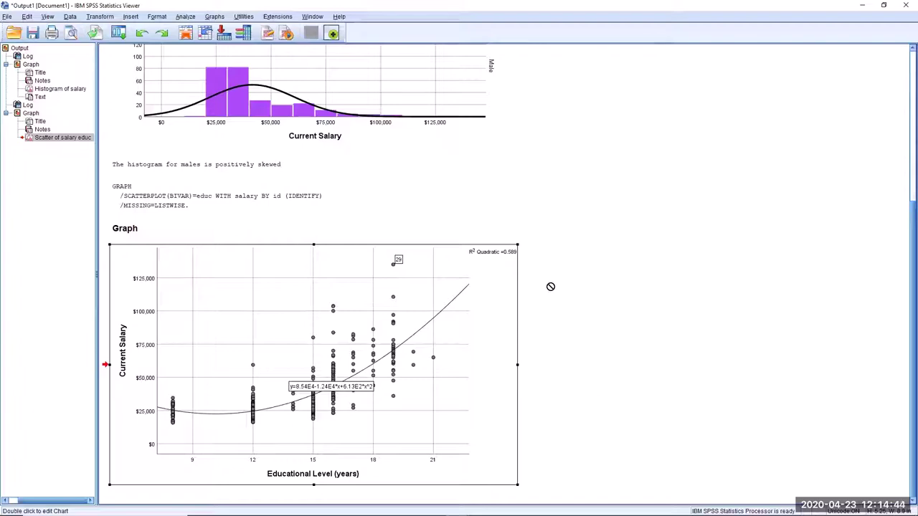
Start a legacy bar chart of the Clustered type with summaries for groups of cases.
{"action": "left_click", "coordinate": [216, 16]}
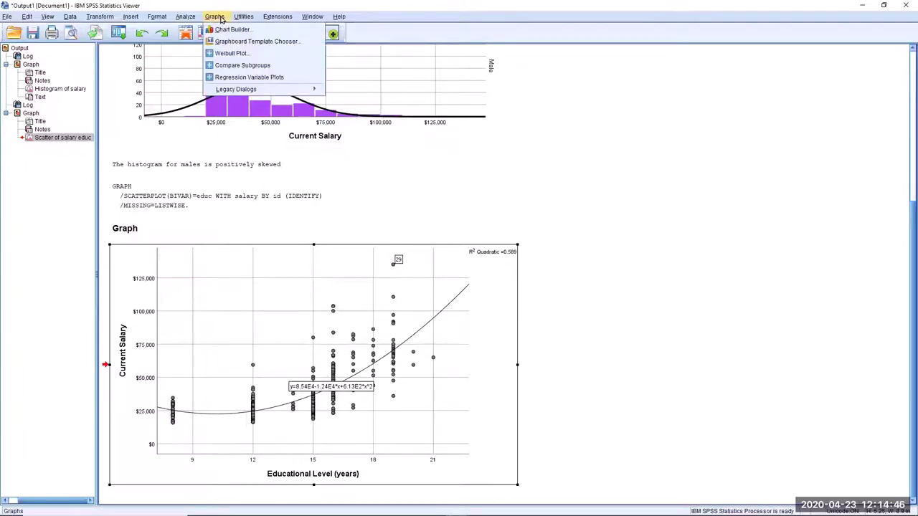
{"action": "mouse_move", "coordinate": [253, 91]}
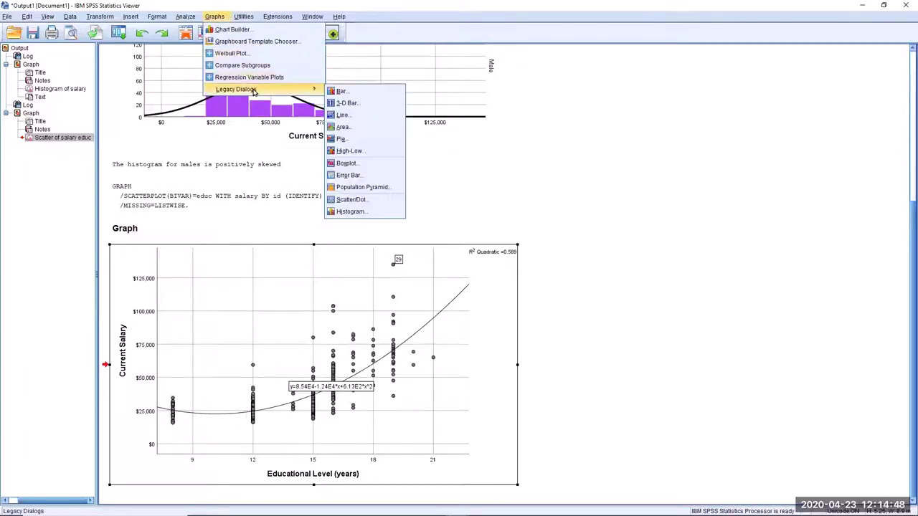
{"action": "left_click", "coordinate": [348, 93]}
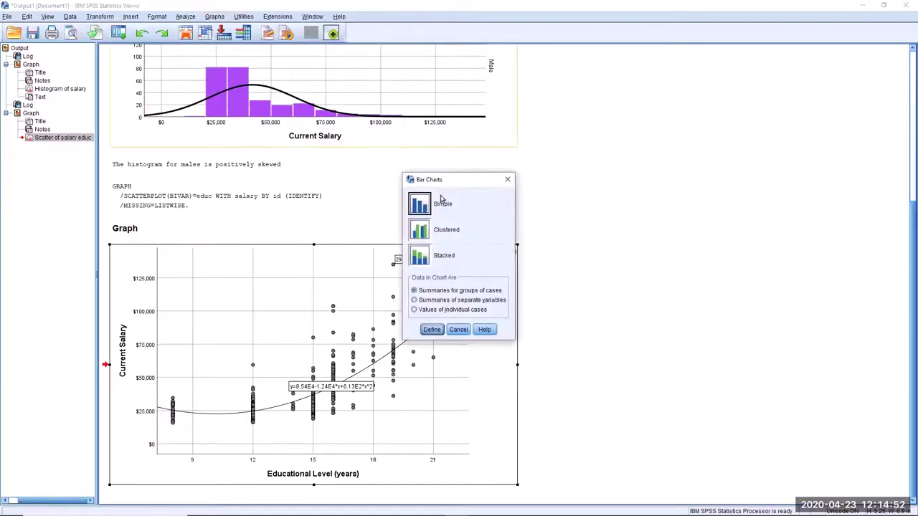
{"action": "left_click", "coordinate": [420, 231]}
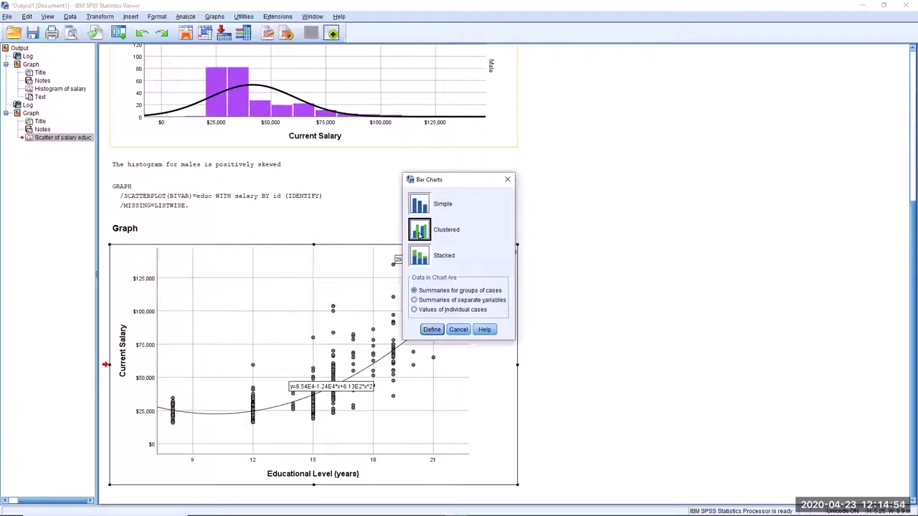
Create a clustered bar chart with Employment Category on the category axis, clusters defined by Minority Classification, and bars representing % of cases.
{"action": "left_click", "coordinate": [432, 332]}
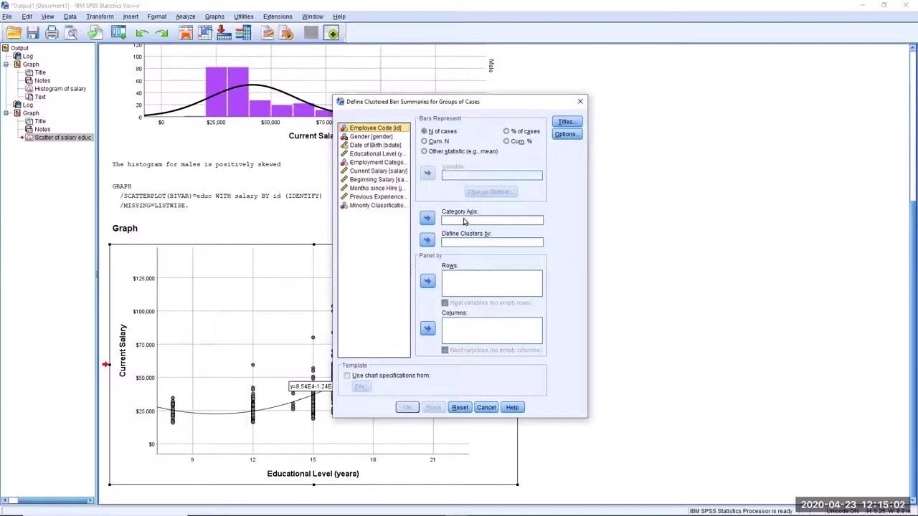
{"action": "left_click", "coordinate": [374, 163]}
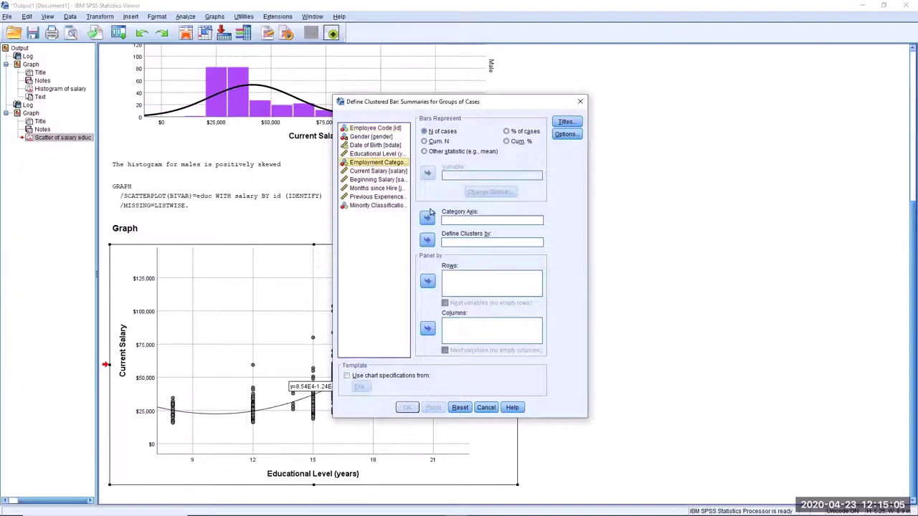
{"action": "left_click", "coordinate": [427, 220]}
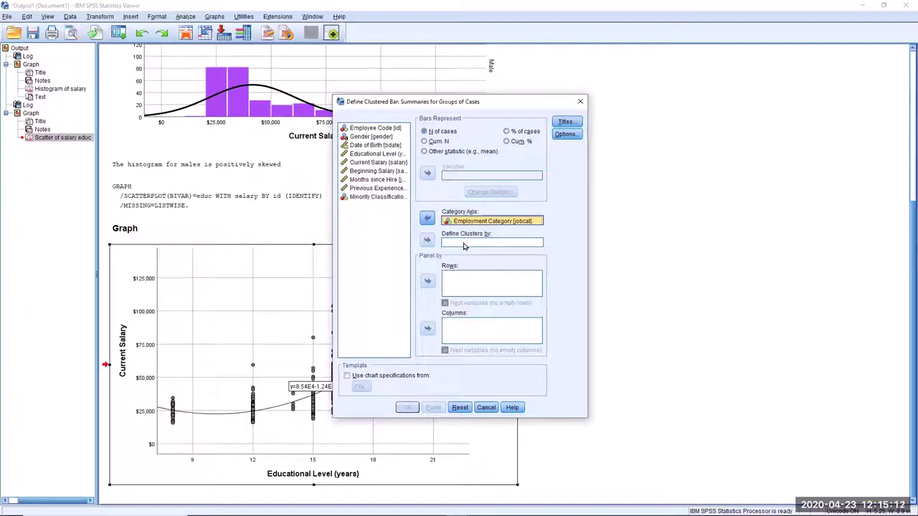
{"action": "left_click", "coordinate": [390, 198]}
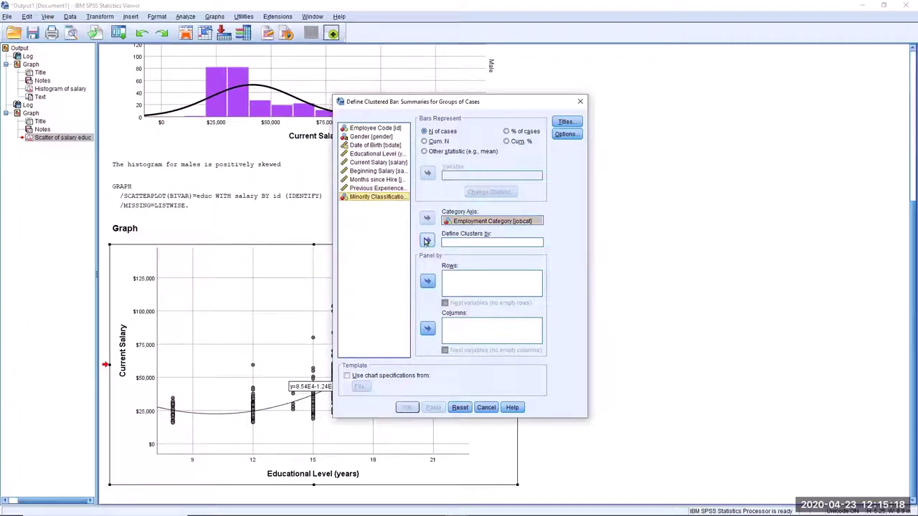
{"action": "left_click", "coordinate": [427, 242]}
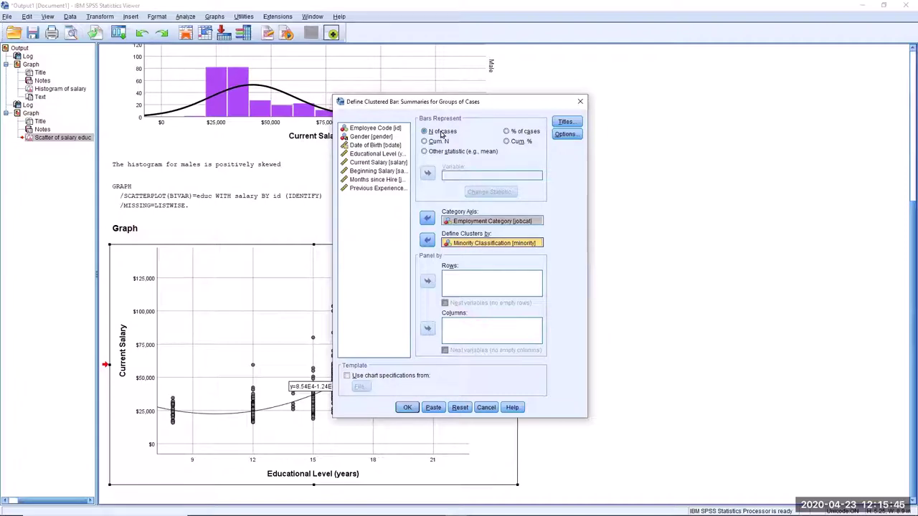
{"action": "left_click", "coordinate": [506, 132]}
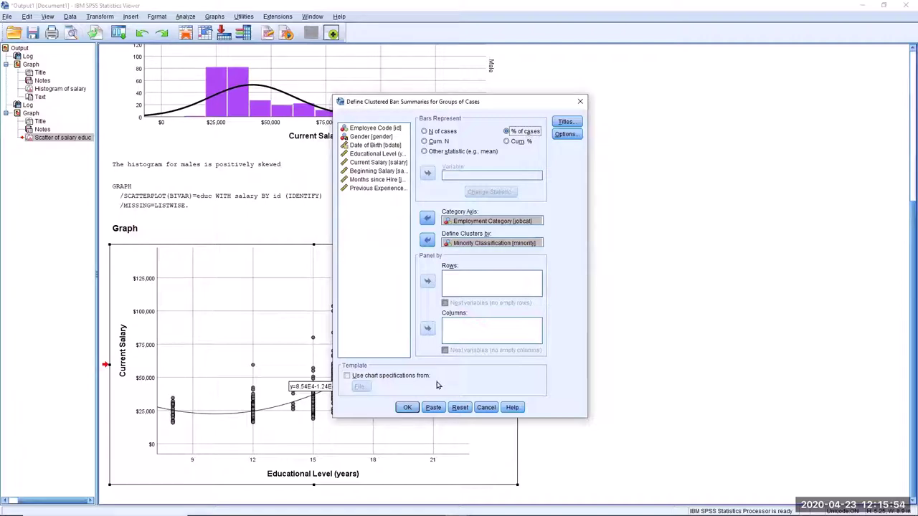
{"action": "left_click", "coordinate": [408, 408]}
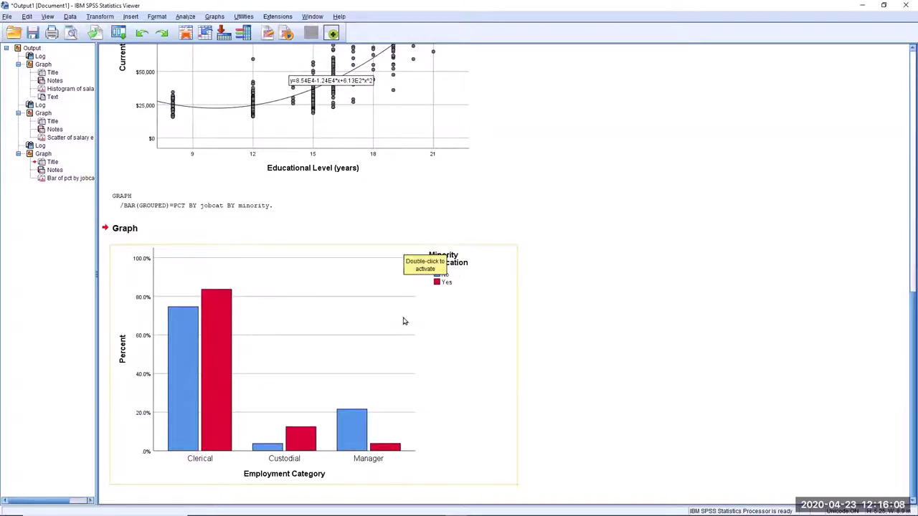
Open the clustered bar chart for editing and reorder the Employment Category categories so that Clerical comes after Custodial.
{"action": "left_click", "coordinate": [211, 296]}
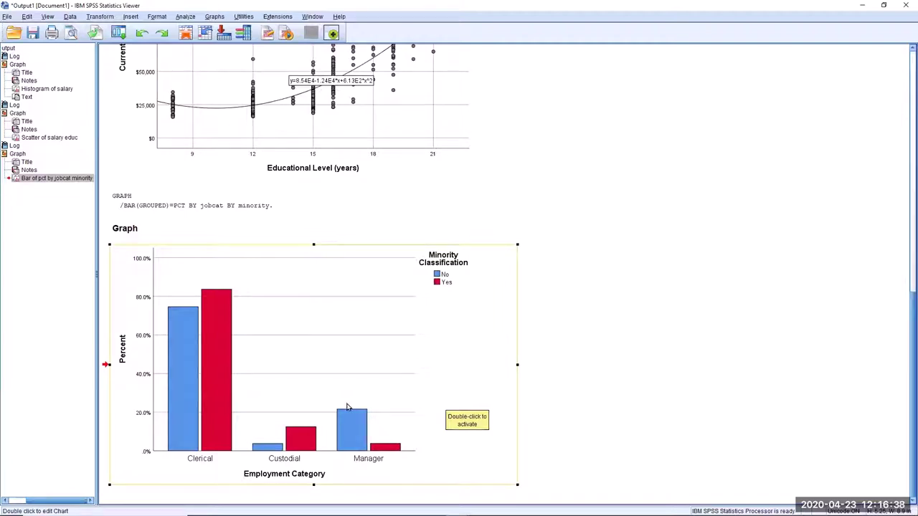
{"action": "double_click", "coordinate": [323, 350]}
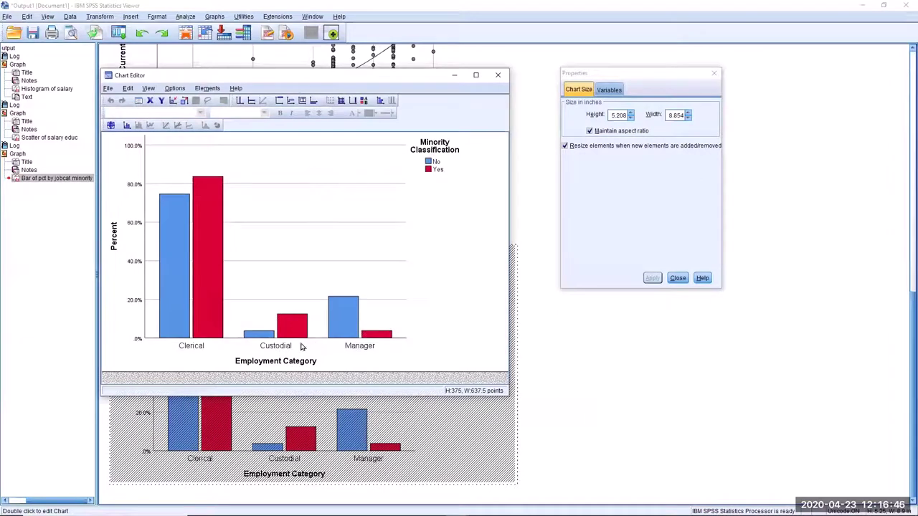
{"action": "left_click", "coordinate": [191, 348]}
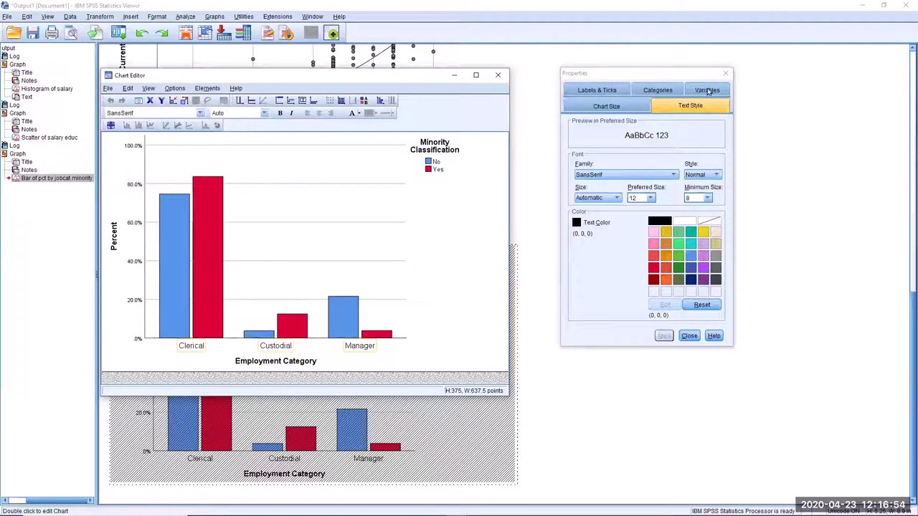
{"action": "left_click", "coordinate": [668, 91]}
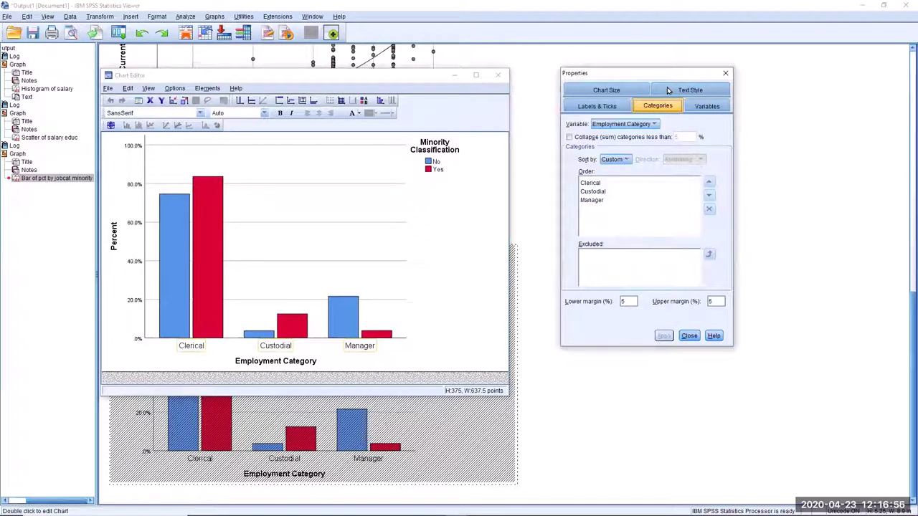
{"action": "left_click", "coordinate": [593, 184]}
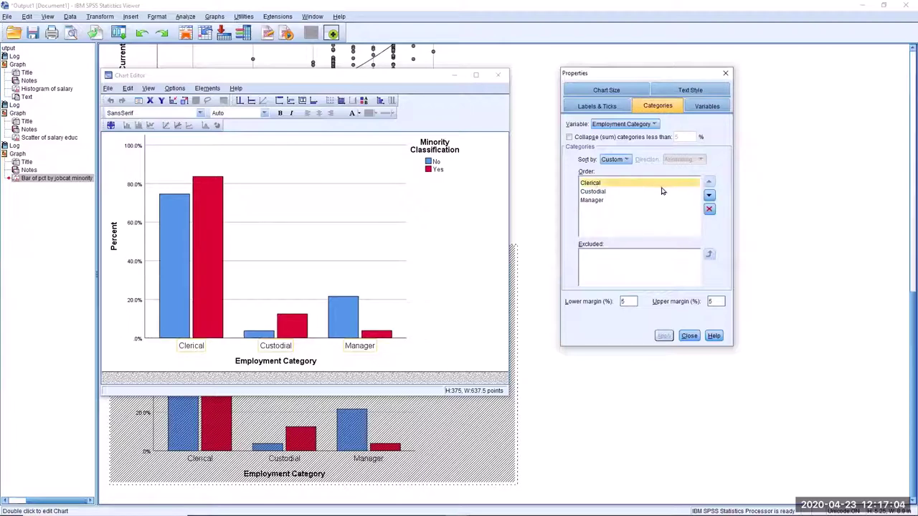
{"action": "left_click", "coordinate": [709, 195]}
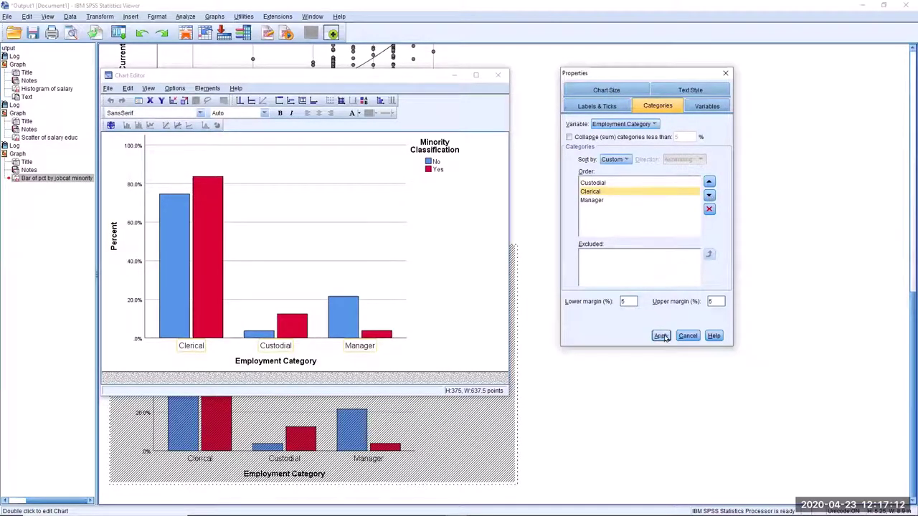
{"action": "left_click", "coordinate": [662, 337]}
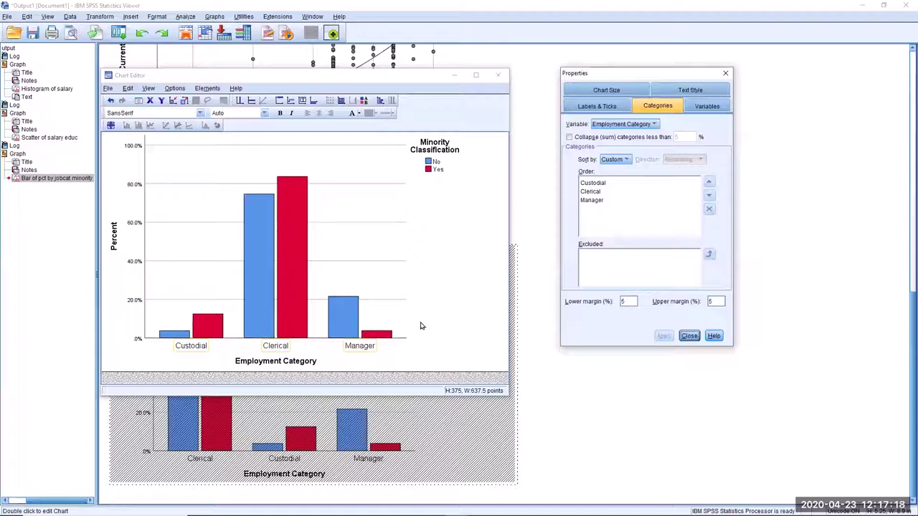
Exclude the Manager category from the bar chart and apply the change.
{"action": "left_click", "coordinate": [599, 202]}
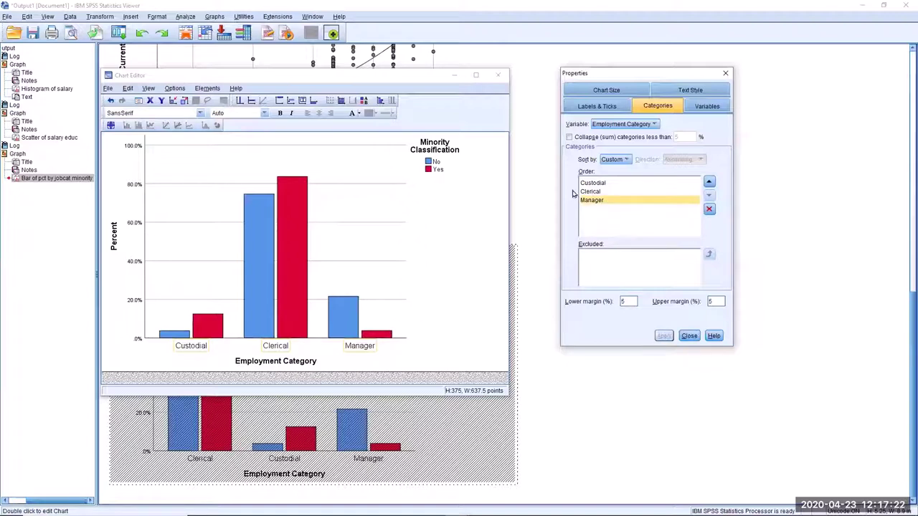
{"action": "left_click", "coordinate": [709, 210]}
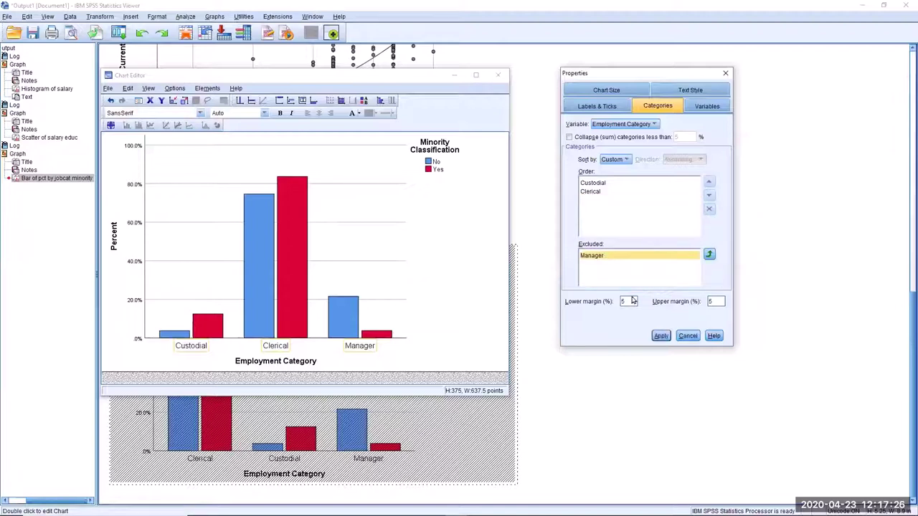
{"action": "left_click", "coordinate": [663, 336]}
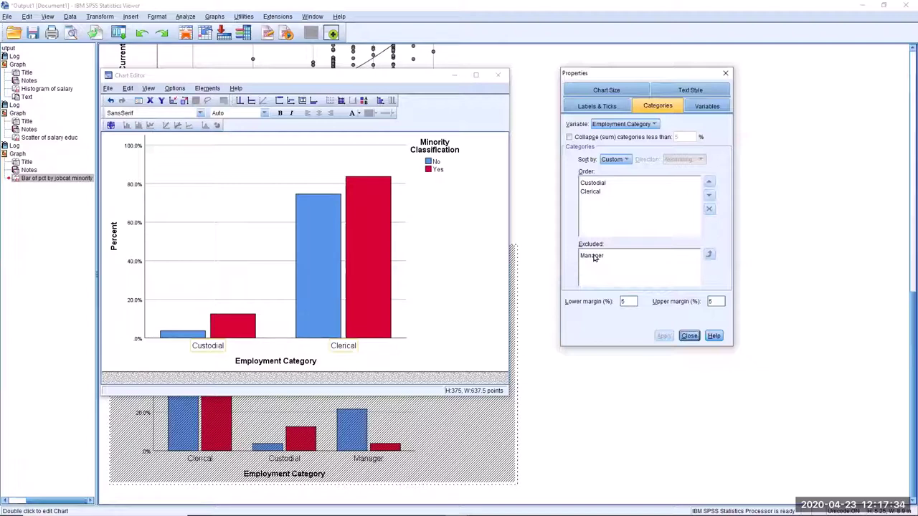
Restore the excluded Manager category to the bar chart and apply the change.
{"action": "left_click", "coordinate": [594, 257]}
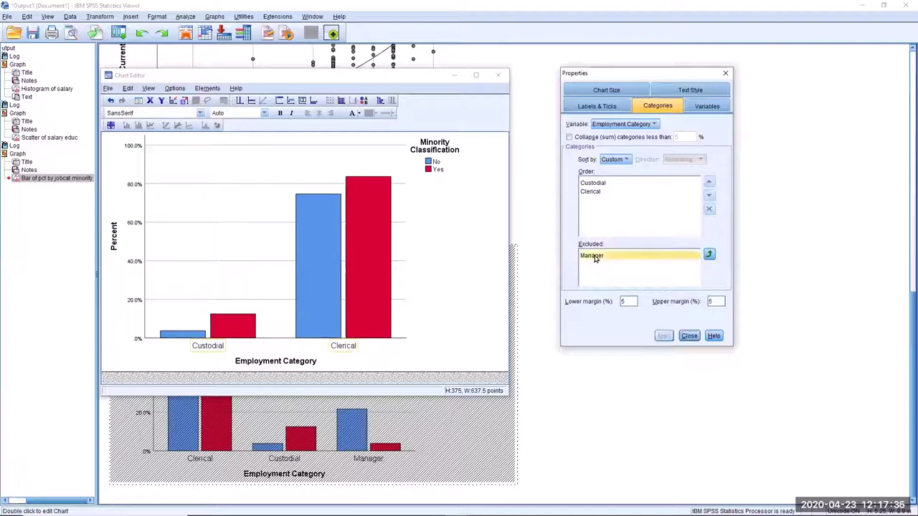
{"action": "left_click", "coordinate": [709, 255]}
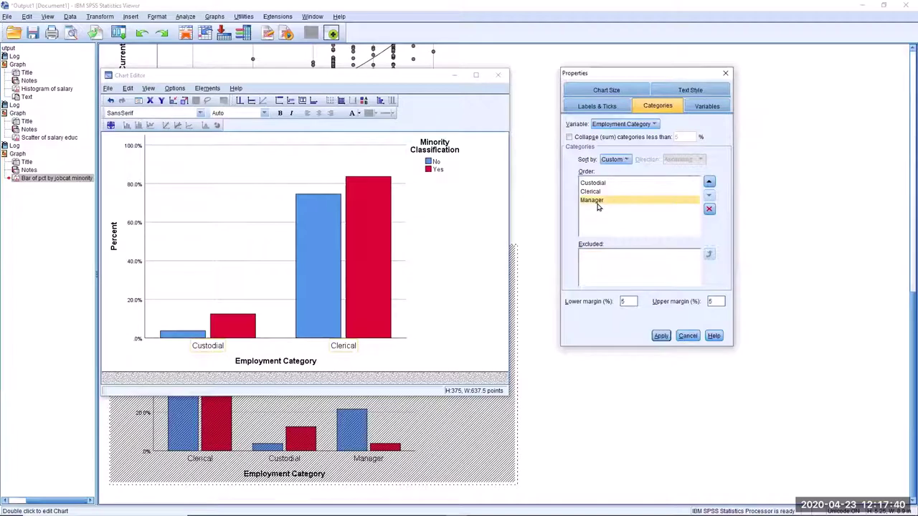
{"action": "left_click", "coordinate": [662, 337]}
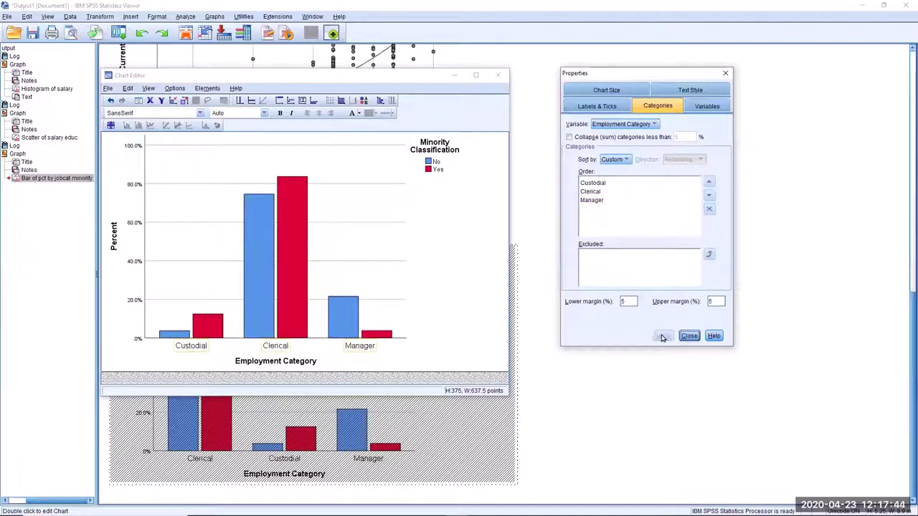
Close the Chart Editor and run Descriptives on Educational Level, Current Salary, Beginning Salary, Months since Hire and Previous Experience.
{"action": "left_click", "coordinate": [499, 76]}
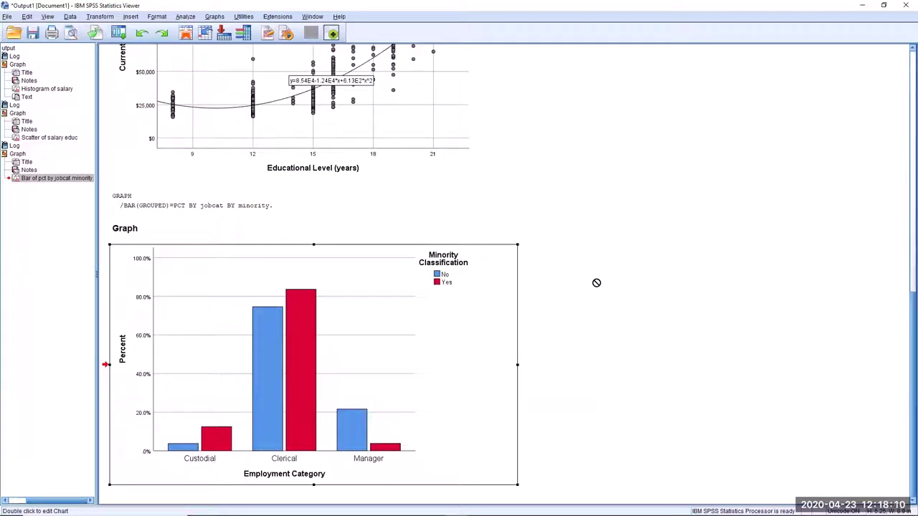
{"action": "left_click", "coordinate": [185, 16]}
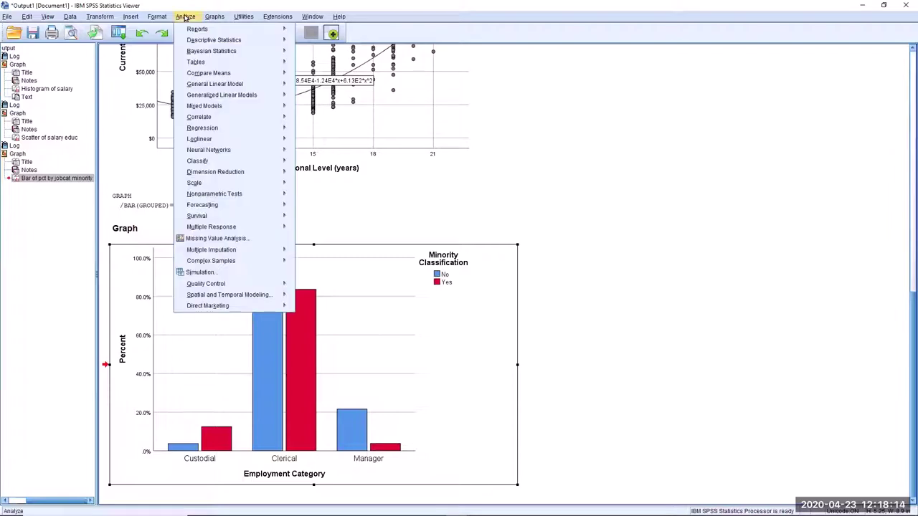
{"action": "mouse_move", "coordinate": [199, 42]}
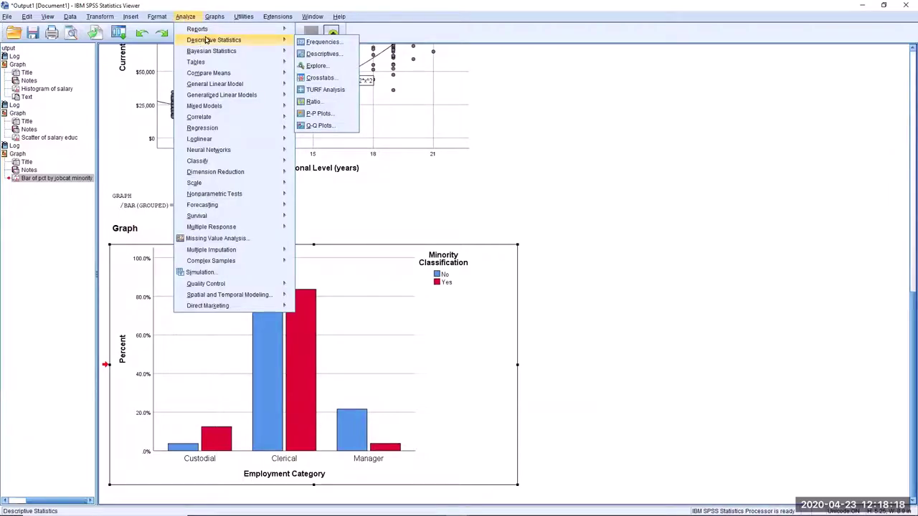
{"action": "left_click", "coordinate": [324, 54]}
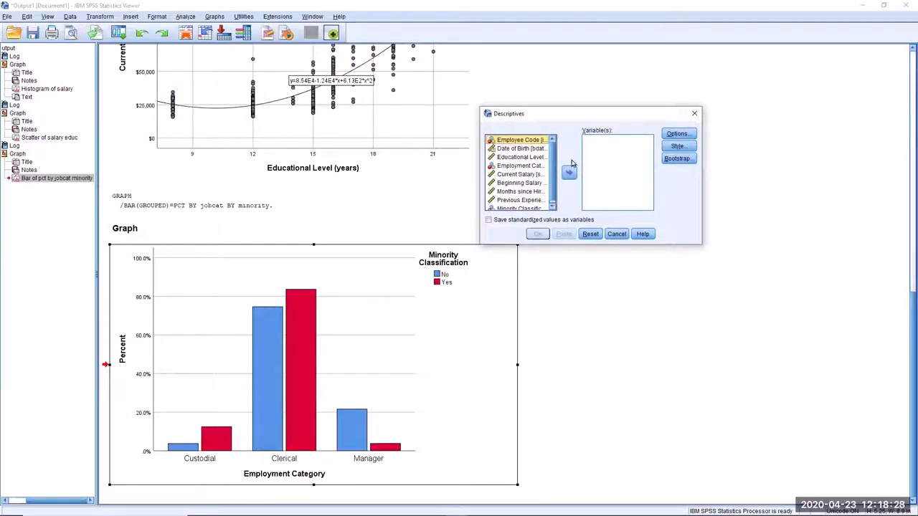
{"action": "left_click", "coordinate": [513, 158]}
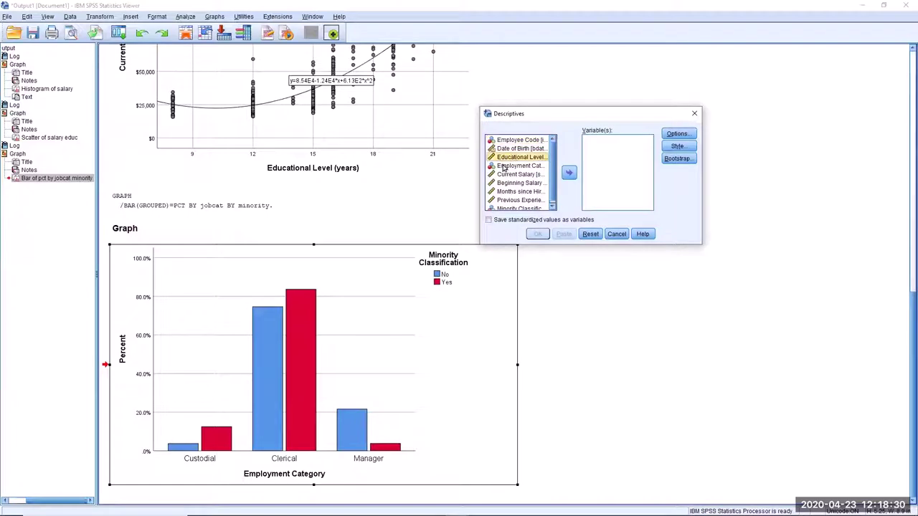
{"action": "left_click", "coordinate": [569, 174]}
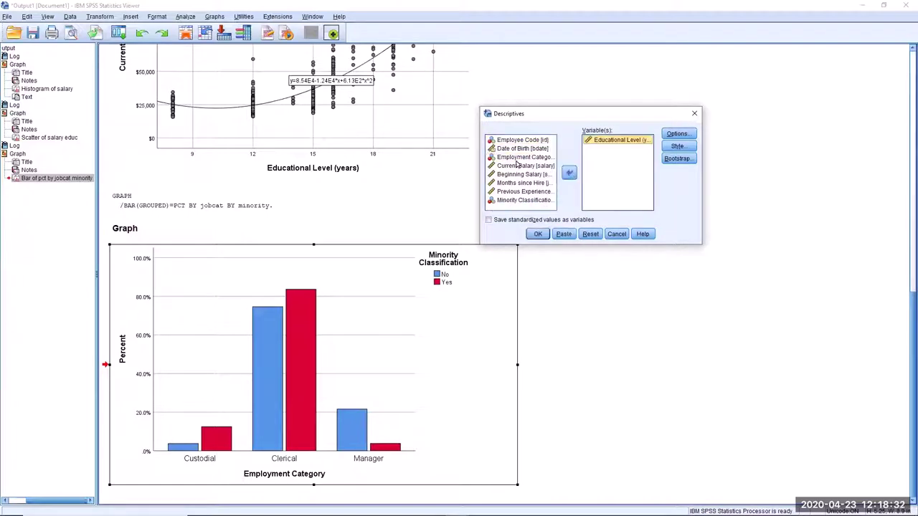
{"action": "left_click", "coordinate": [518, 167]}
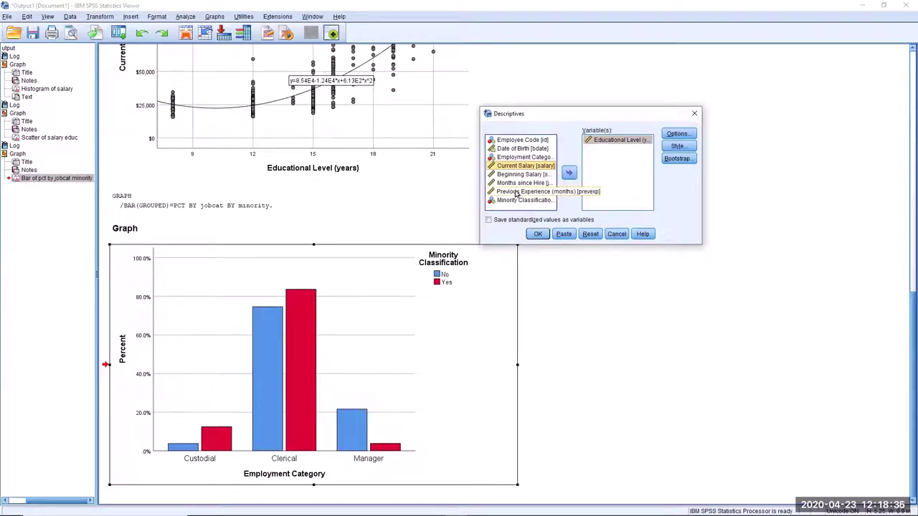
{"action": "left_click", "coordinate": [516, 192], "text": "shift"}
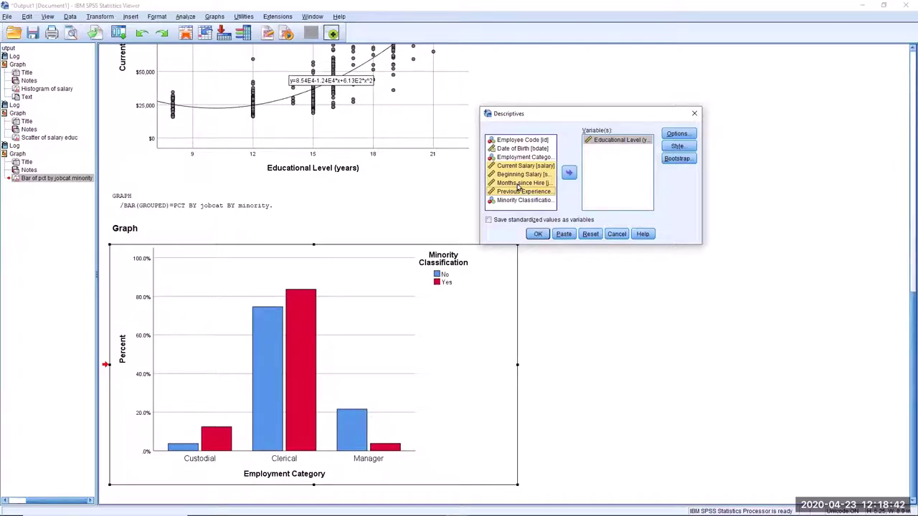
{"action": "left_click", "coordinate": [570, 174]}
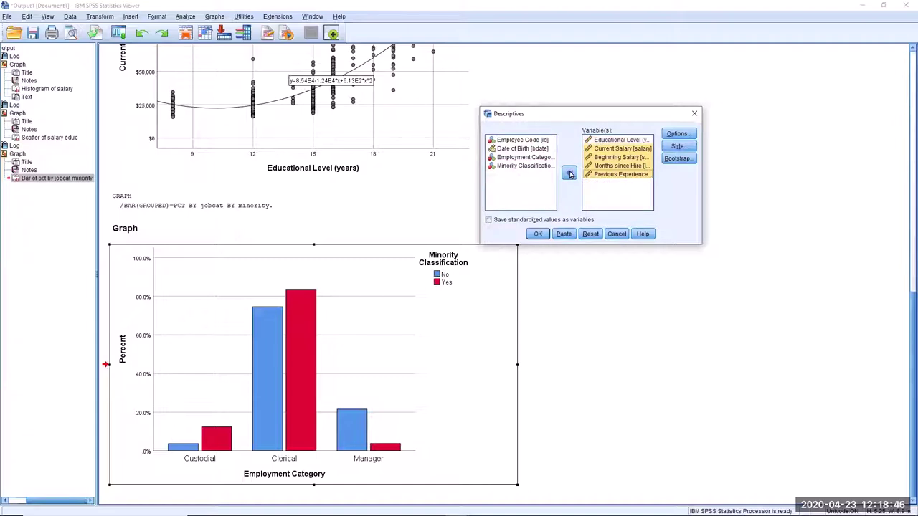
{"action": "left_click", "coordinate": [538, 235]}
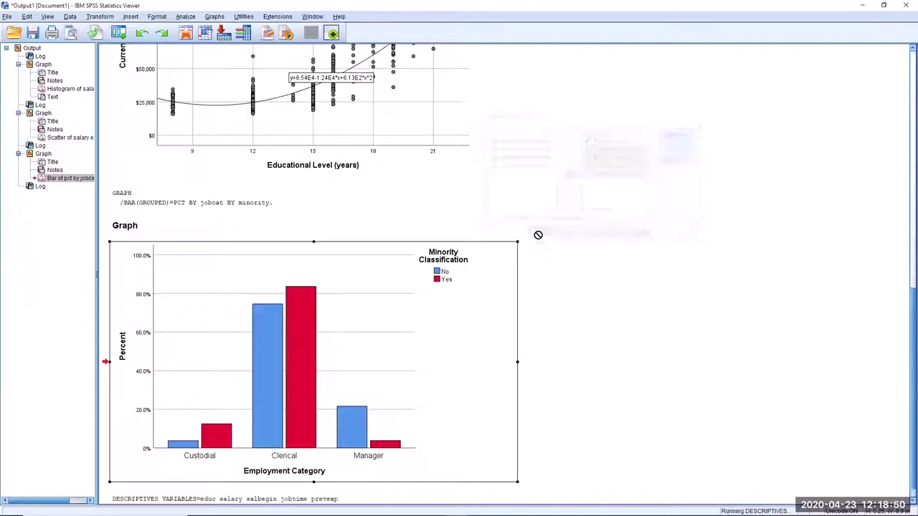
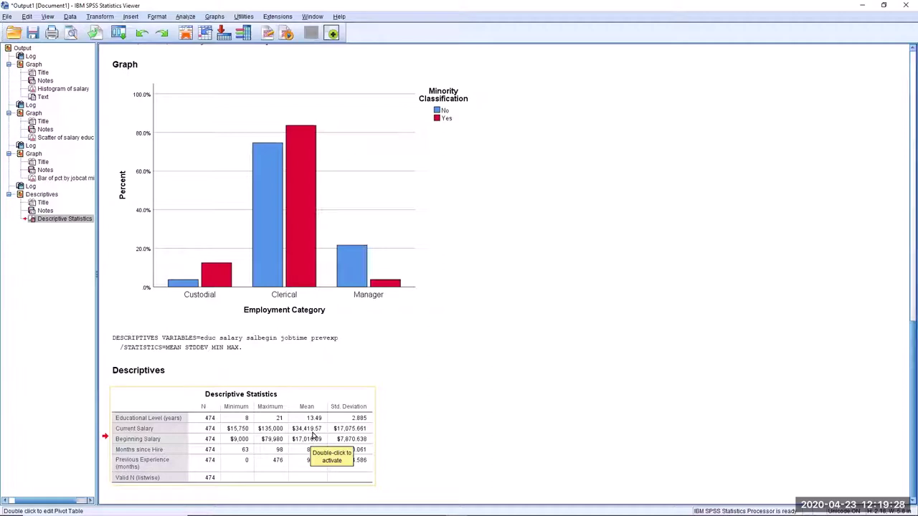
Activate the Descriptive Statistics table for editing and rename its Mean column heading to Average.
{"action": "left_click", "coordinate": [312, 434]}
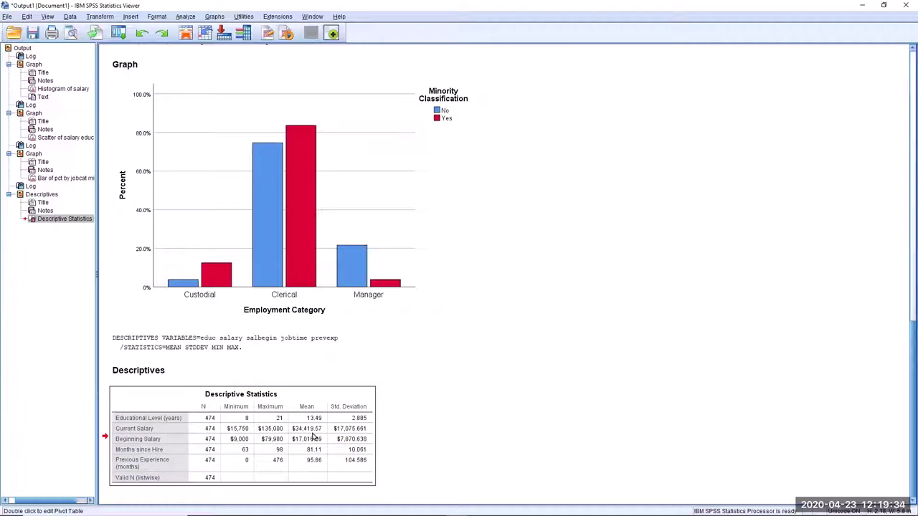
{"action": "double_click", "coordinate": [312, 436]}
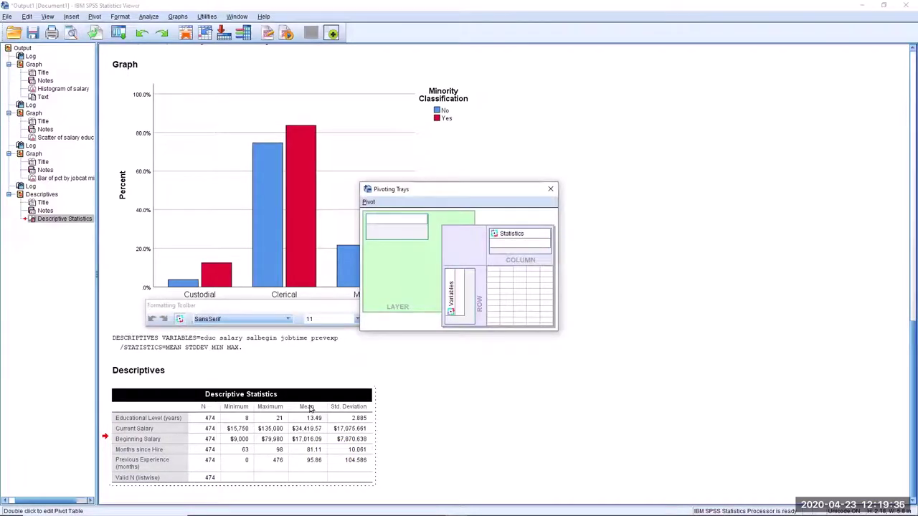
{"action": "left_click", "coordinate": [310, 407]}
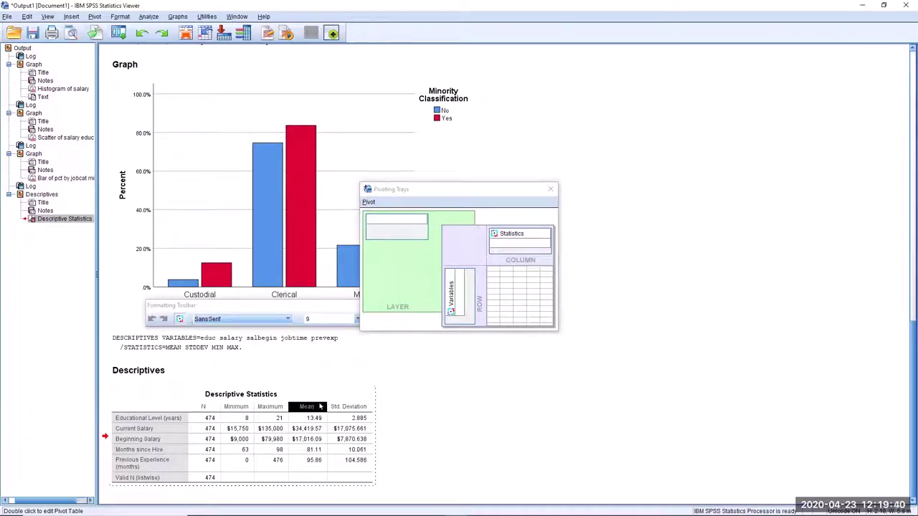
{"action": "left_click", "coordinate": [316, 407], "text": "ctrl+alt"}
{"action": "left_click", "coordinate": [319, 408]}
{"action": "double_click", "coordinate": [312, 408]}
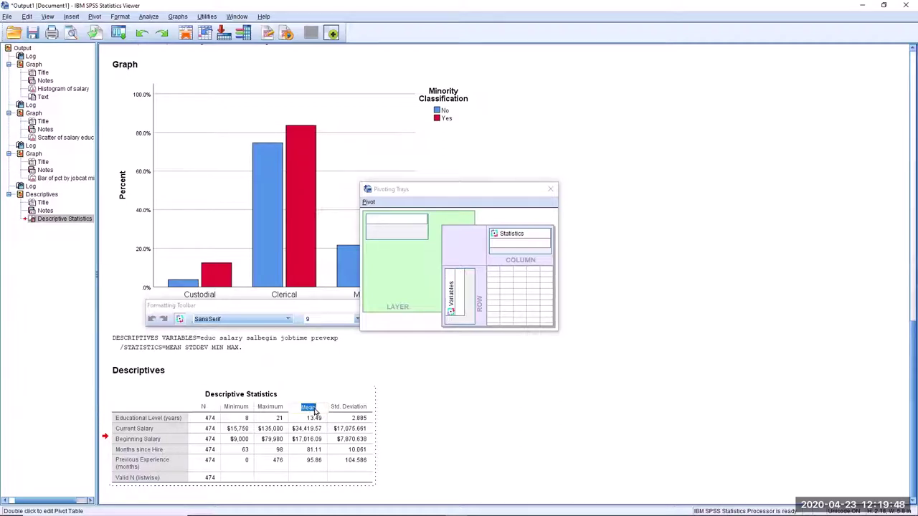
{"action": "type", "text": "Average"}
{"action": "left_click", "coordinate": [316, 440]}
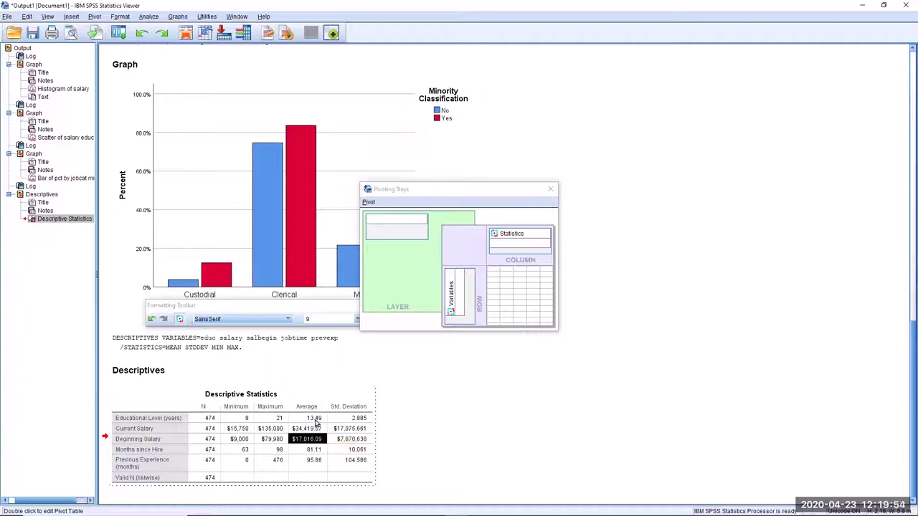
Bold the Average and Std. Deviation values in the Current Salary row and finish editing the table.
{"action": "left_click", "coordinate": [316, 422]}
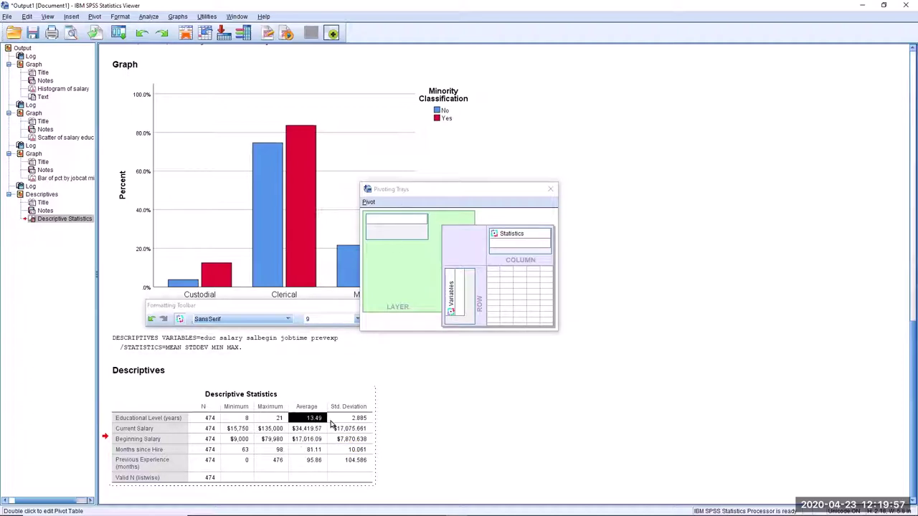
{"action": "left_click", "coordinate": [282, 309]}
{"action": "left_click_drag", "start_coordinate": [283, 310], "coordinate": [421, 354]}
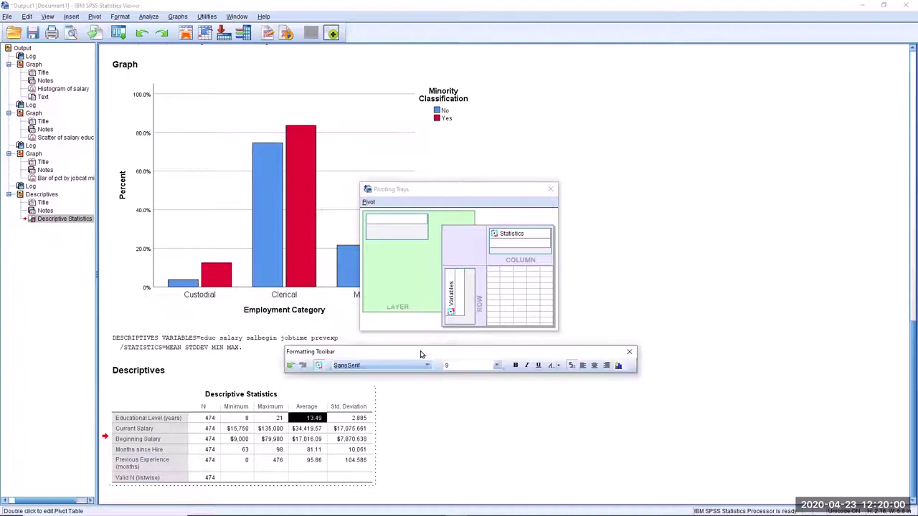
{"action": "left_click", "coordinate": [309, 429]}
{"action": "left_click", "coordinate": [516, 366]}
{"action": "left_click", "coordinate": [351, 429]}
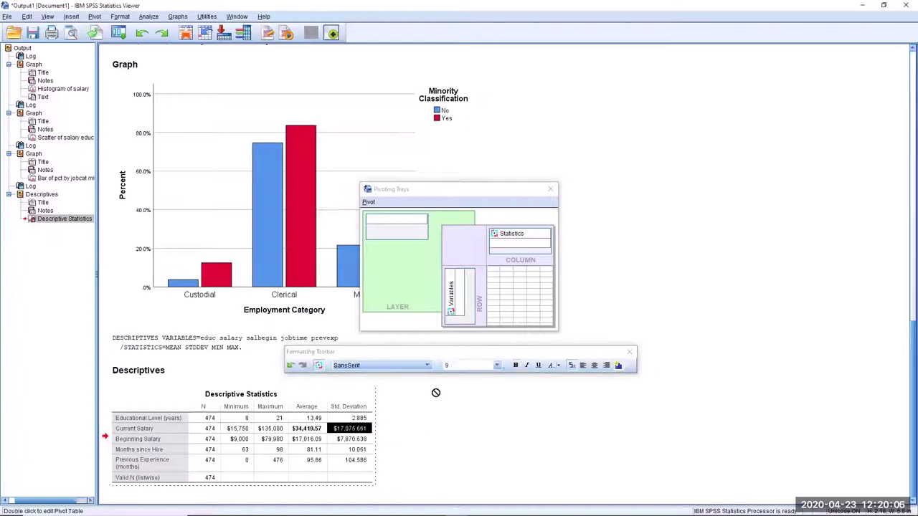
{"action": "left_click", "coordinate": [513, 365]}
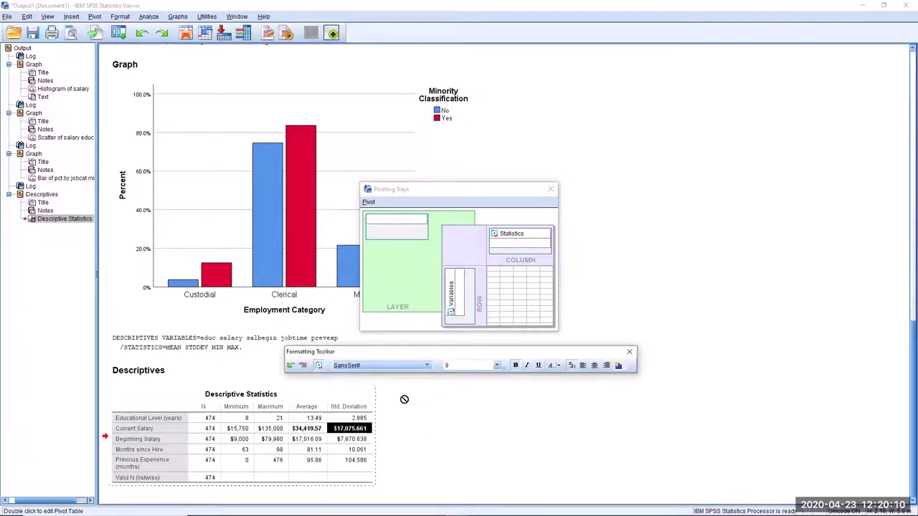
{"action": "left_click", "coordinate": [319, 441]}
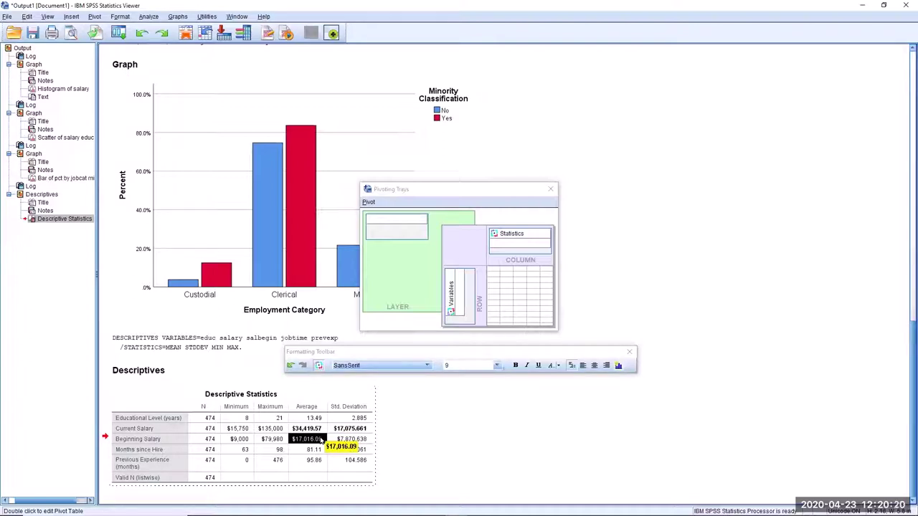
{"action": "left_click_drag", "start_coordinate": [313, 407], "coordinate": [482, 427]}
{"action": "left_click", "coordinate": [482, 426]}
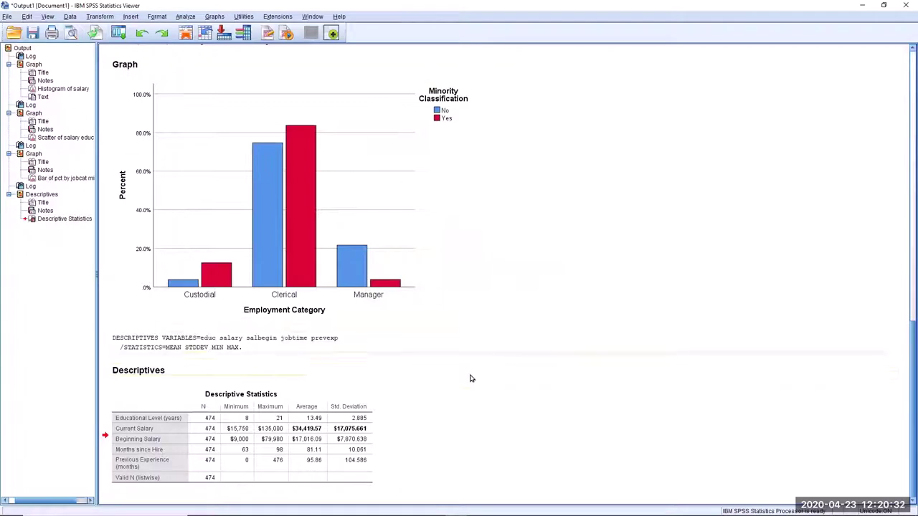
{"action": "left_click_drag", "start_coordinate": [440, 378], "coordinate": [434, 410]}
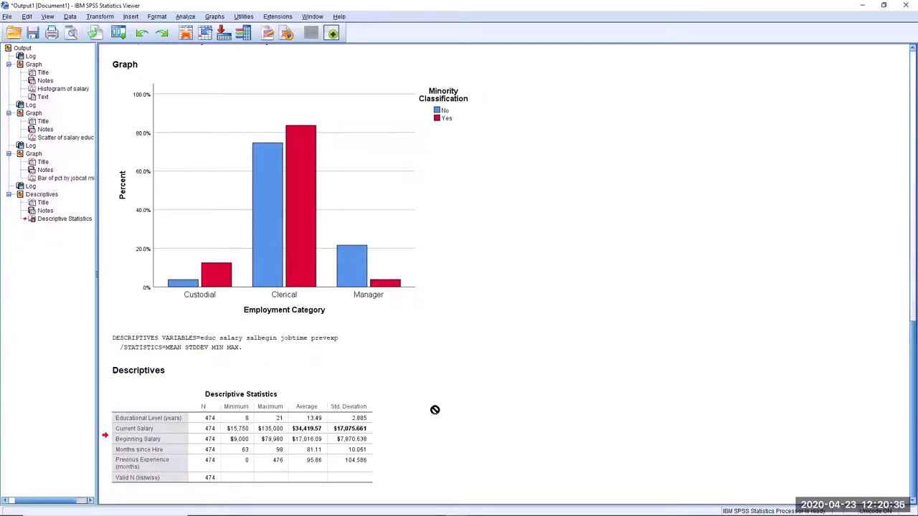
{"action": "left_click_drag", "start_coordinate": [435, 410], "coordinate": [435, 354]}
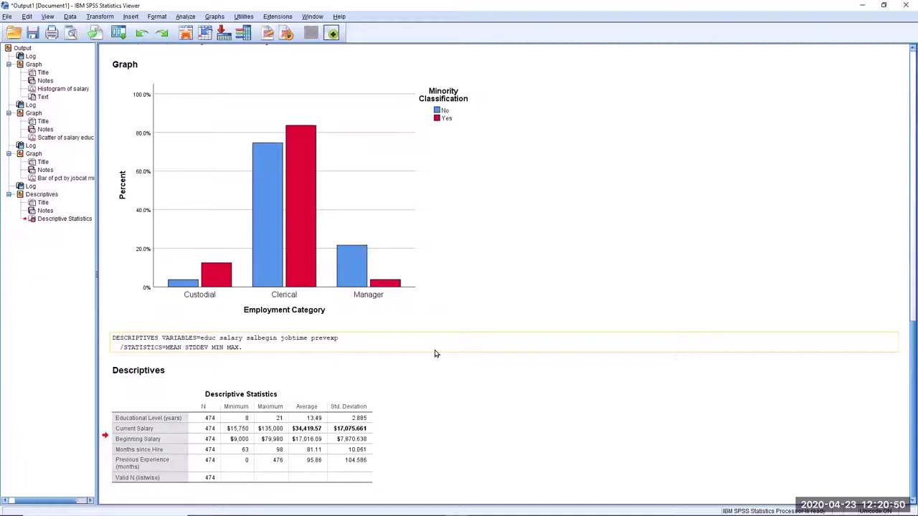
Set up a Frequencies analysis with Gender, Employment Category and Minority Classification as its variables.
{"action": "left_click", "coordinate": [186, 18]}
{"action": "mouse_move", "coordinate": [203, 41]}
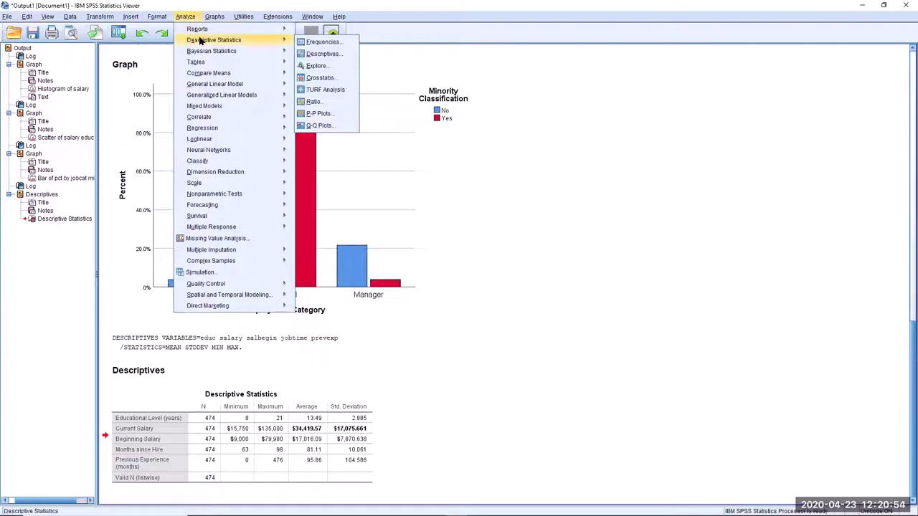
{"action": "left_click", "coordinate": [346, 43]}
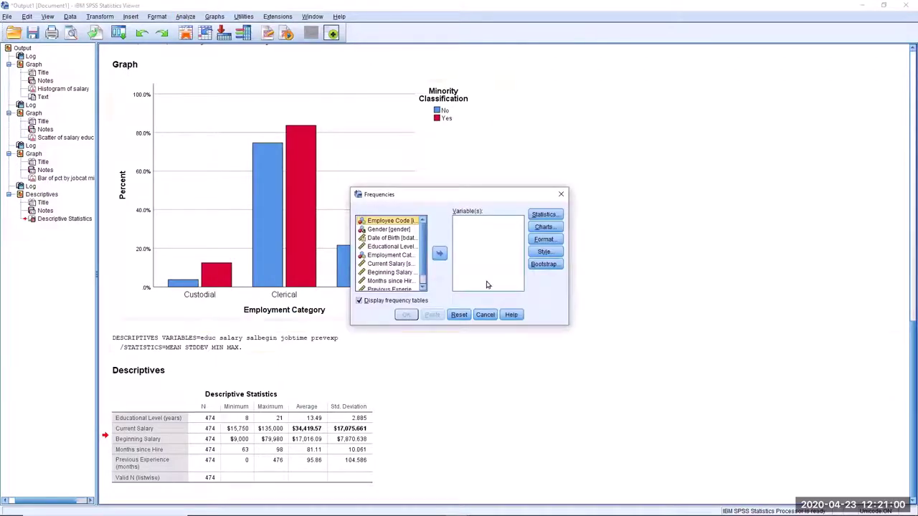
{"action": "left_click", "coordinate": [394, 230]}
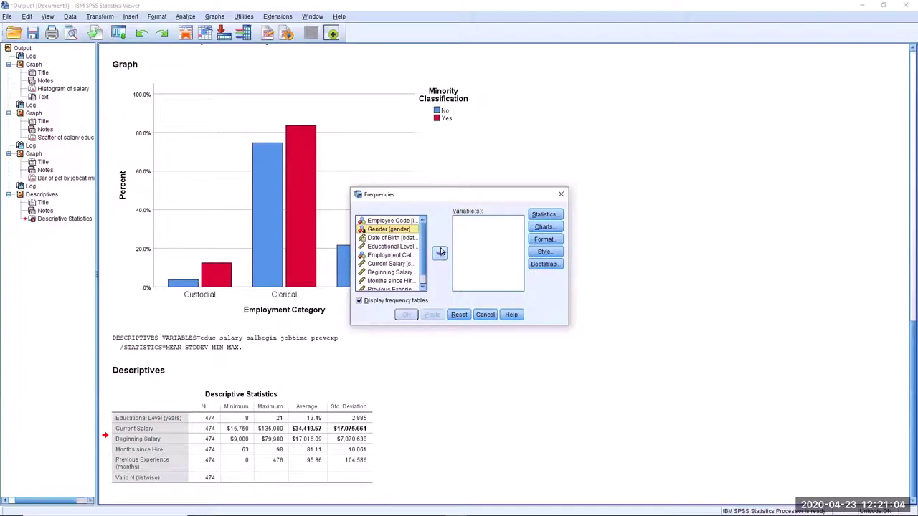
{"action": "left_click", "coordinate": [440, 254]}
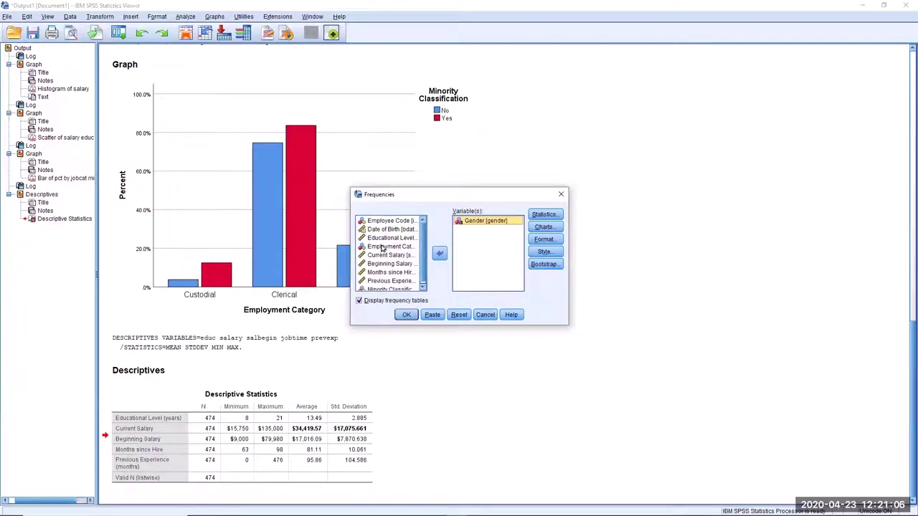
{"action": "left_click", "coordinate": [383, 248]}
{"action": "left_click", "coordinate": [439, 255]}
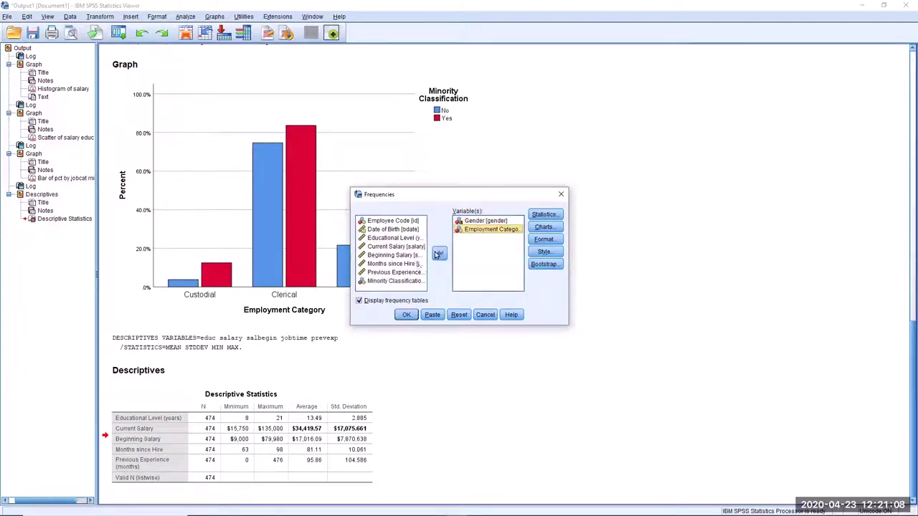
{"action": "left_click", "coordinate": [395, 281]}
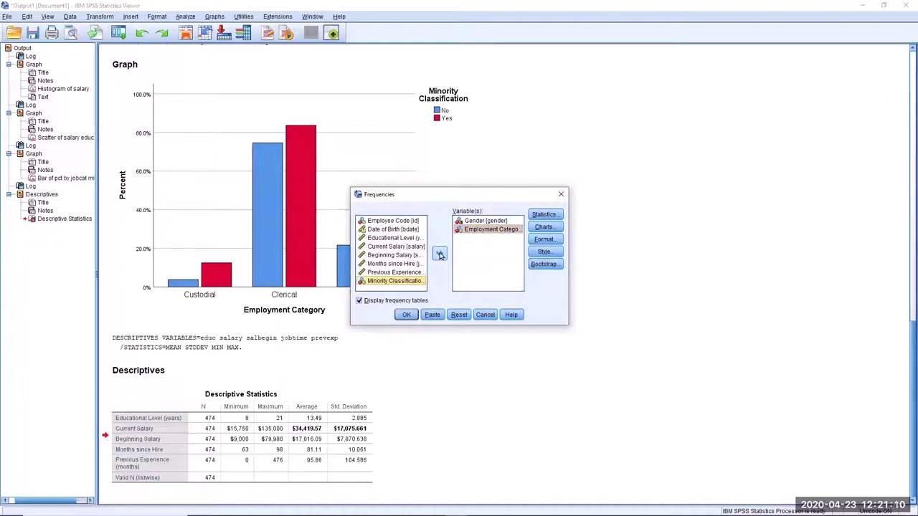
{"action": "left_click", "coordinate": [440, 255]}
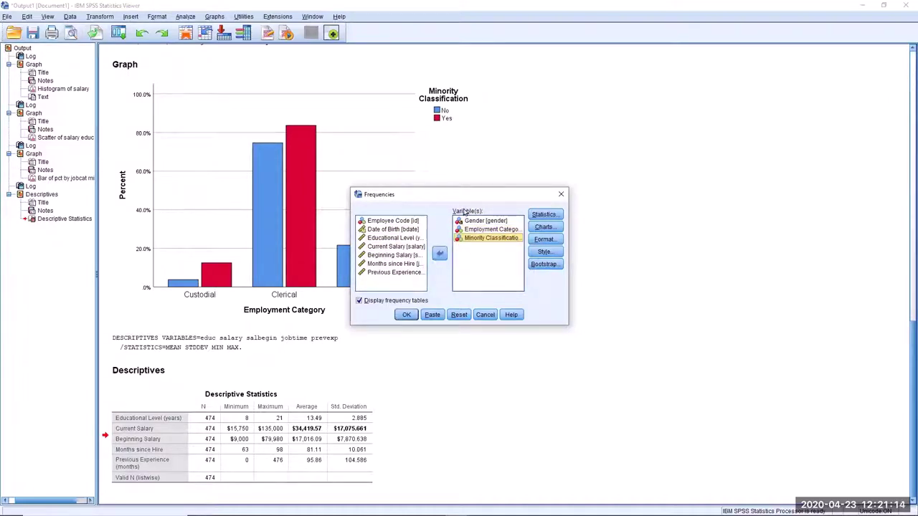
{"action": "left_click_drag", "start_coordinate": [462, 198], "coordinate": [558, 163]}
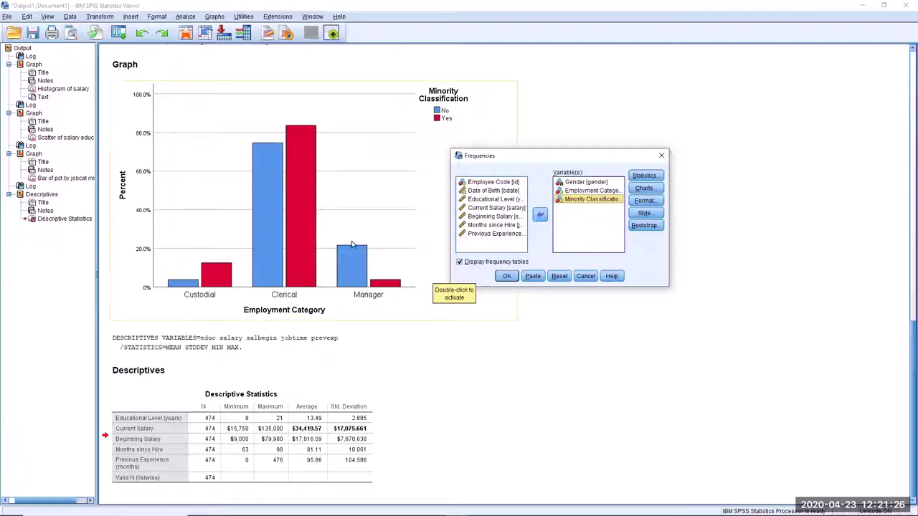
Set the Frequencies charts to bar charts with percentages as chart values.
{"action": "left_click", "coordinate": [653, 190]}
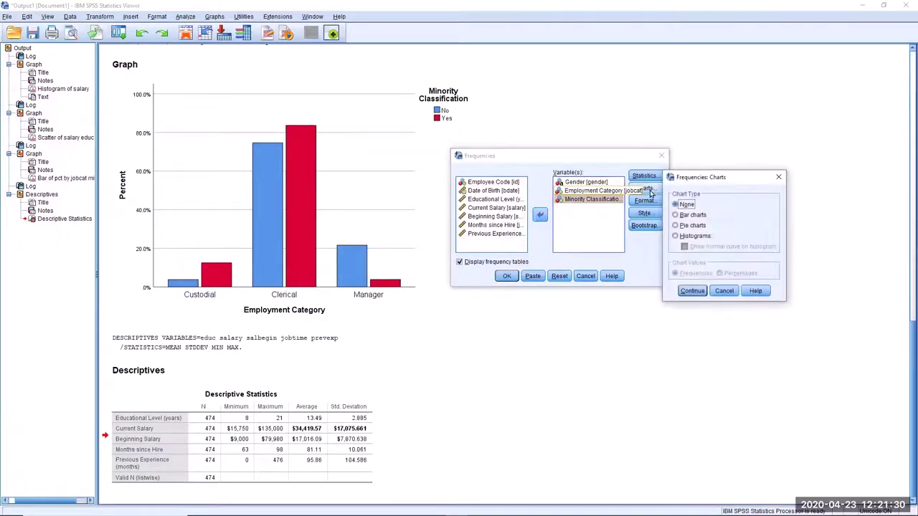
{"action": "left_click", "coordinate": [678, 215]}
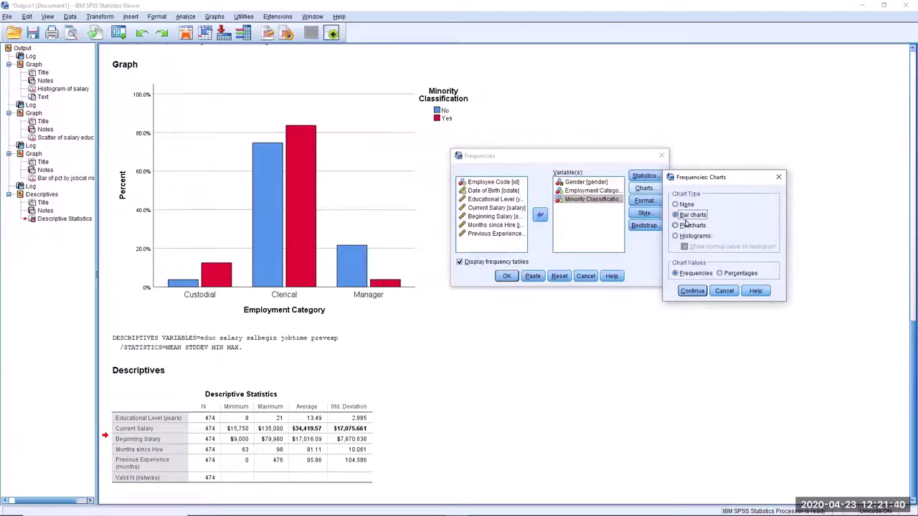
{"action": "left_click", "coordinate": [720, 274]}
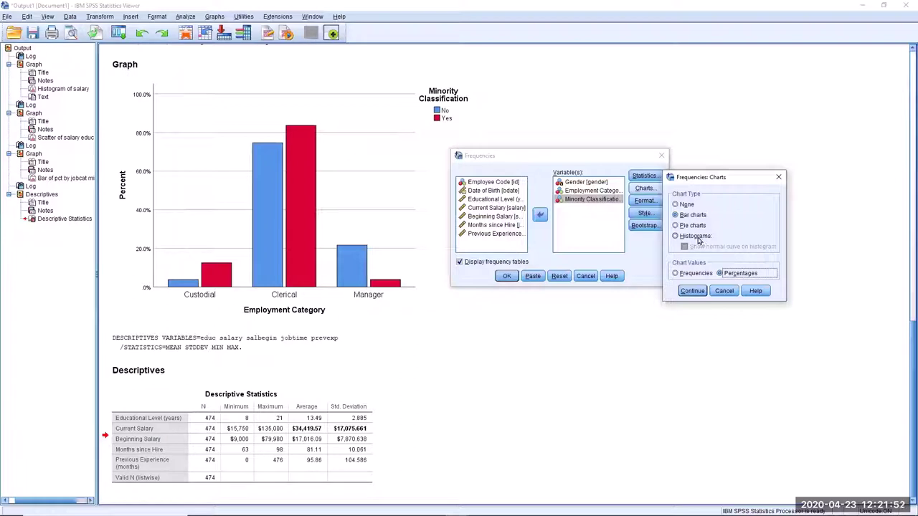
{"action": "left_click", "coordinate": [692, 291]}
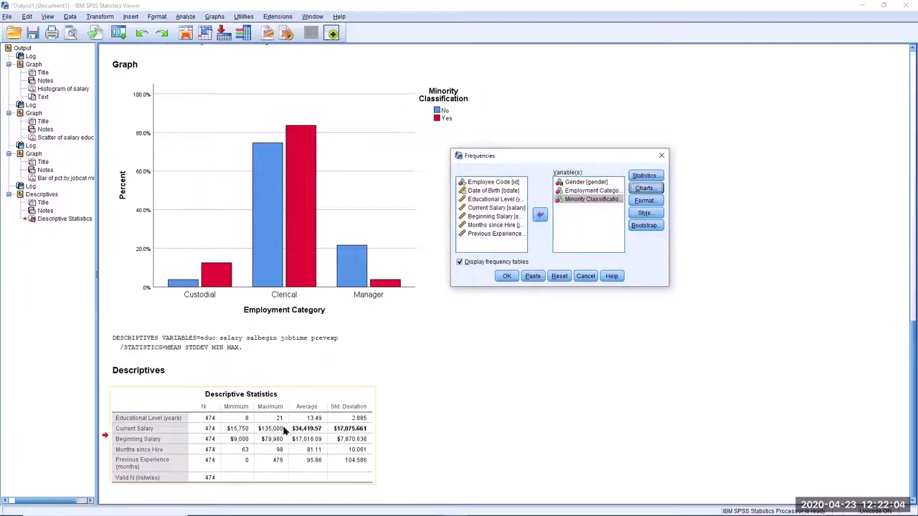
Check the optional Frequencies statistics without selecting any, and run the analysis with frequency tables displayed.
{"action": "left_click", "coordinate": [650, 176]}
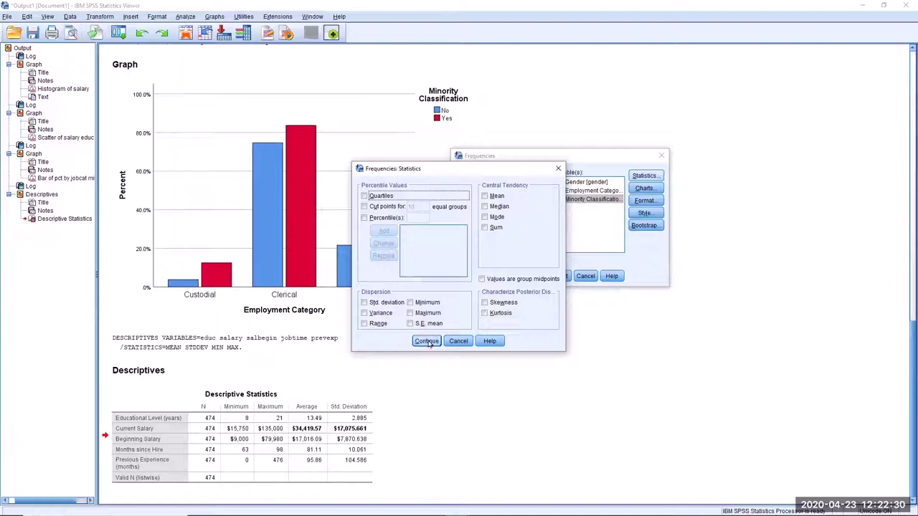
{"action": "left_click", "coordinate": [451, 342]}
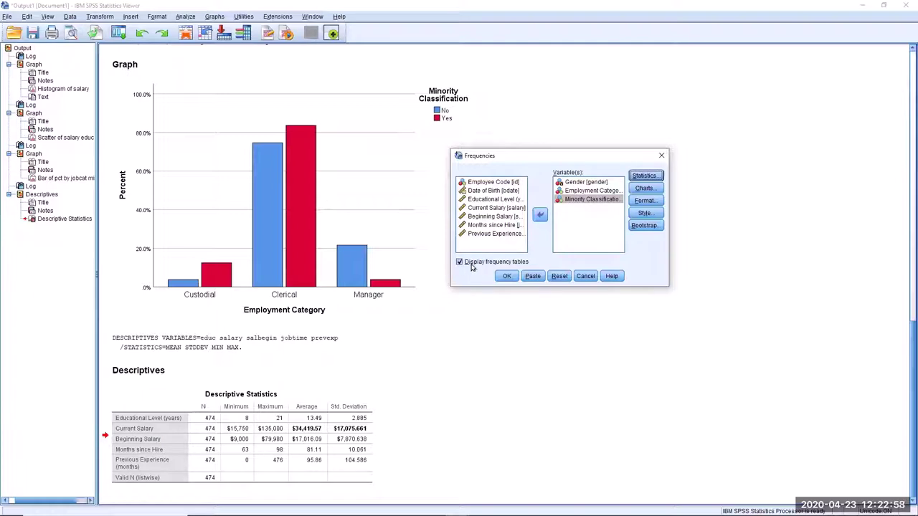
{"action": "left_click", "coordinate": [603, 218]}
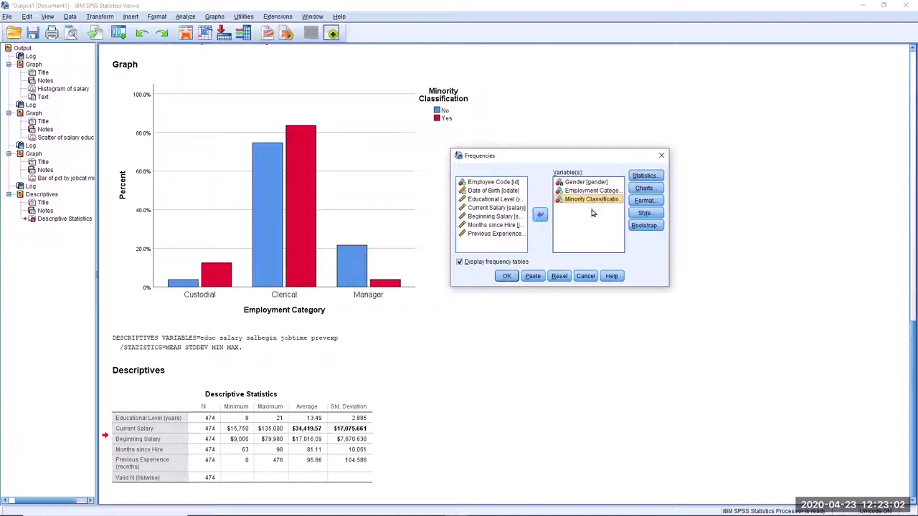
{"action": "left_click", "coordinate": [506, 277]}
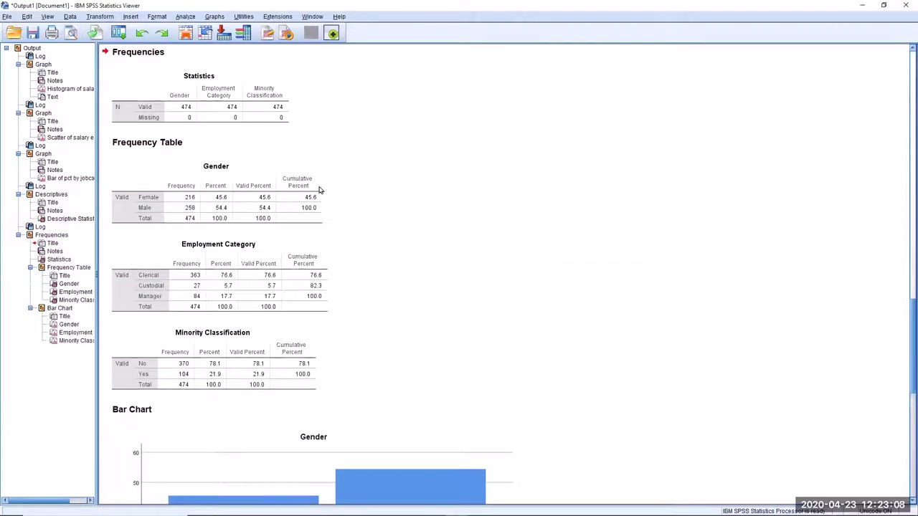
Examine the Statistics table, the three frequency tables and the bar charts in the Frequencies output.
{"action": "left_click", "coordinate": [246, 98]}
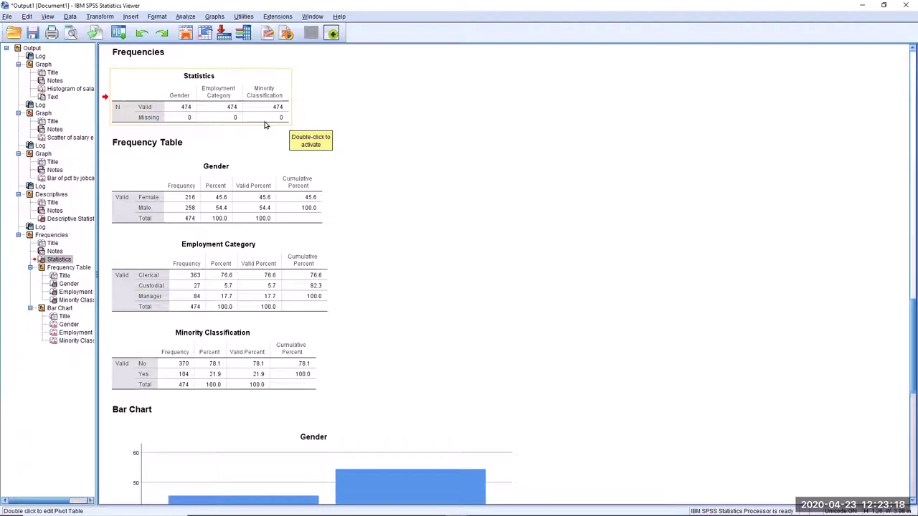
{"action": "left_click", "coordinate": [223, 208]}
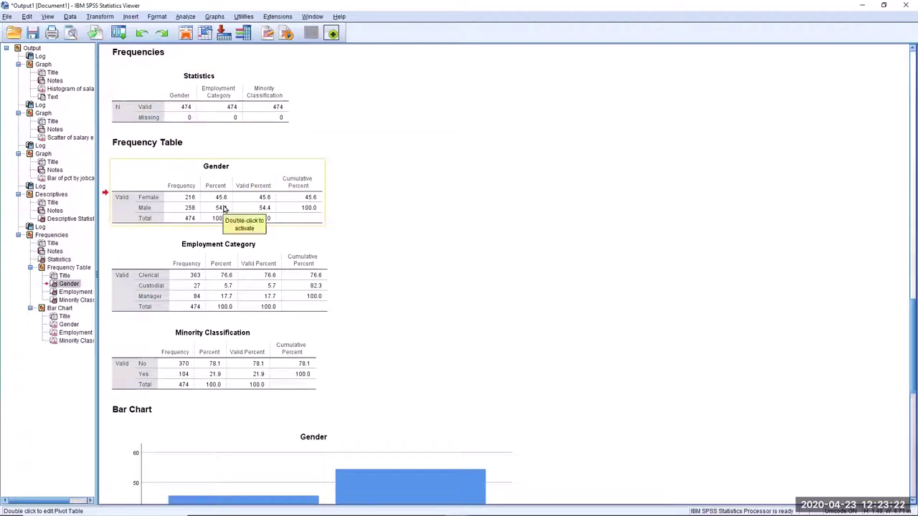
{"action": "left_click", "coordinate": [249, 371]}
{"action": "left_click_drag", "start_coordinate": [250, 371], "coordinate": [280, 290]}
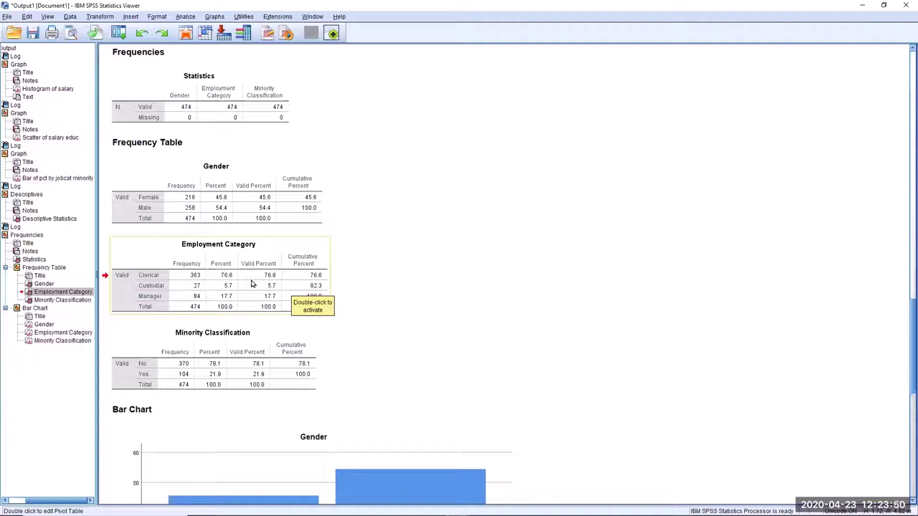
{"action": "left_click", "coordinate": [203, 232]}
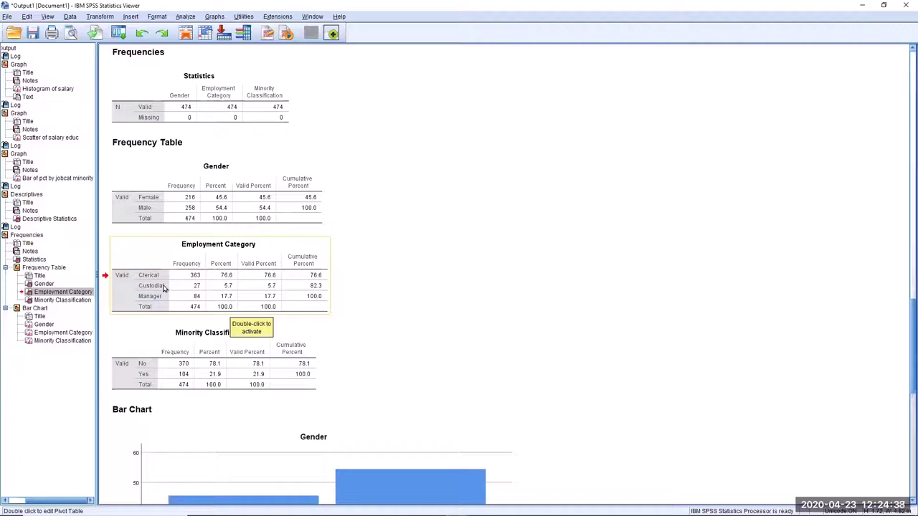
{"action": "left_click_drag", "start_coordinate": [163, 287], "coordinate": [387, 345]}
{"action": "scroll", "coordinate": [387, 345], "scroll_direction": "down", "scroll_amount": 9}
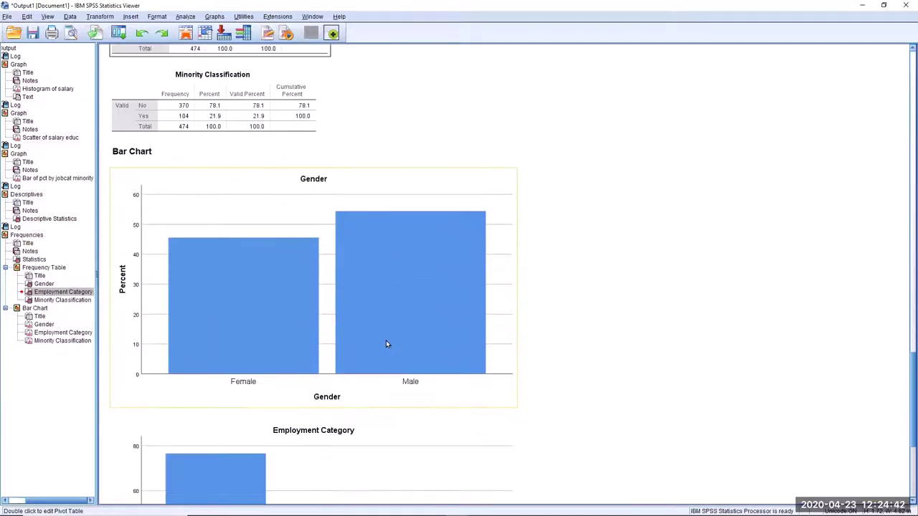
{"action": "scroll", "coordinate": [386, 344], "scroll_direction": "down", "scroll_amount": 12}
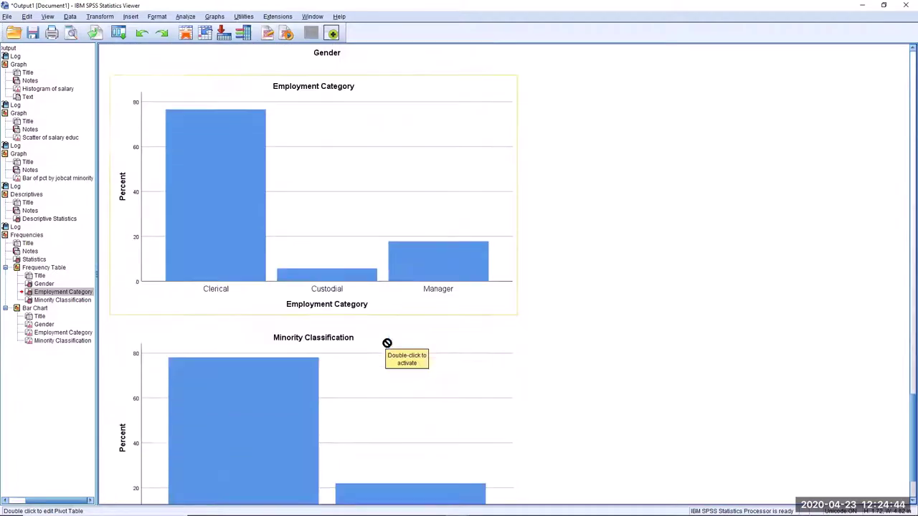
Review the Employment Category and Minority Classification bar charts at the end of the Frequencies output.
{"action": "scroll", "coordinate": [385, 345], "scroll_direction": "down", "scroll_amount": 3}
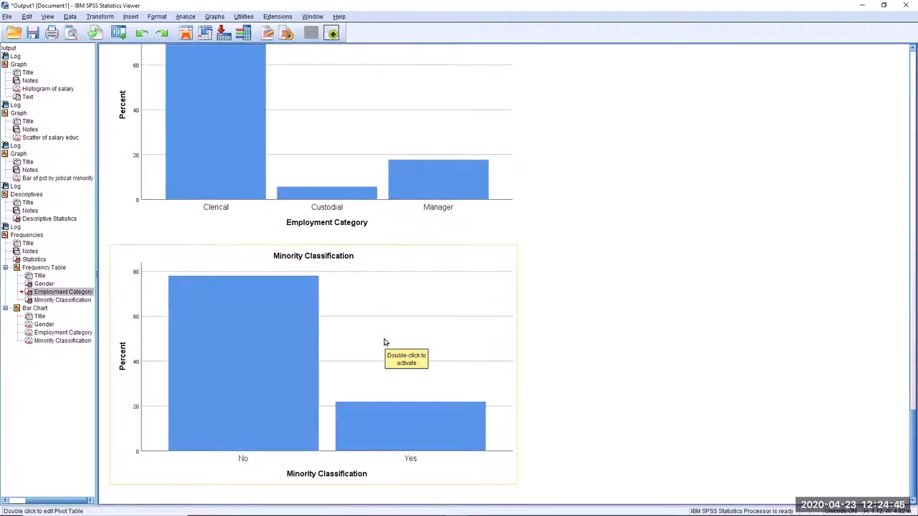
{"action": "scroll", "coordinate": [383, 343], "scroll_direction": "up", "scroll_amount": 3}
{"action": "scroll", "coordinate": [383, 343], "scroll_direction": "down", "scroll_amount": 3}
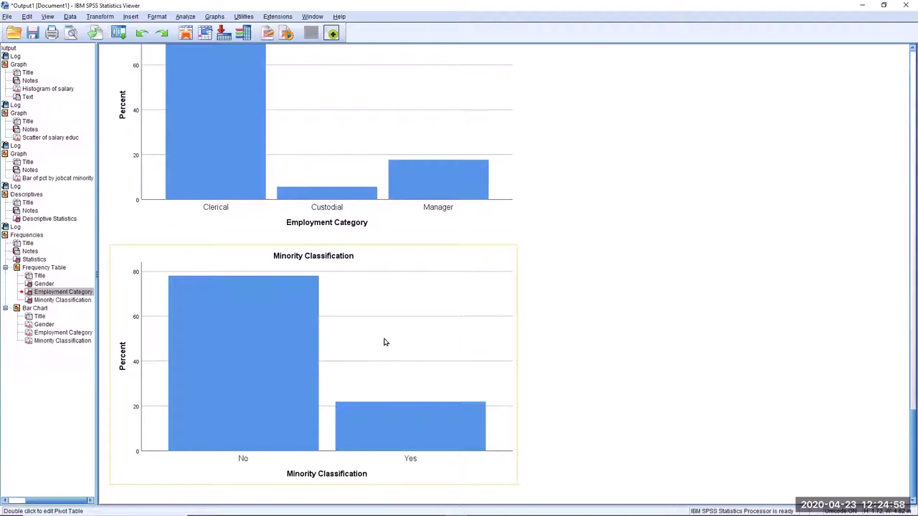
{"action": "left_click_drag", "start_coordinate": [401, 340], "coordinate": [604, 337]}
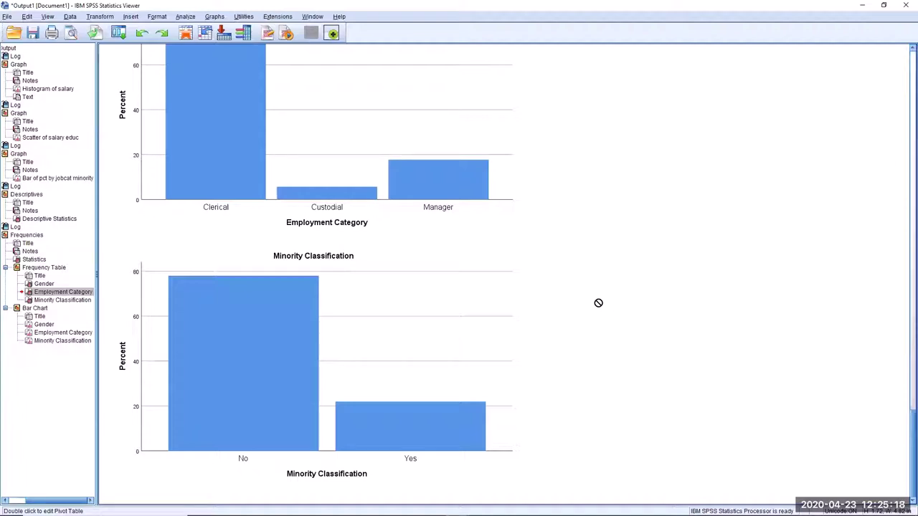
Set up an Explore analysis with Current Salary as the dependent variable and Gender as the factor.
{"action": "left_click", "coordinate": [186, 16]}
{"action": "mouse_move", "coordinate": [199, 42]}
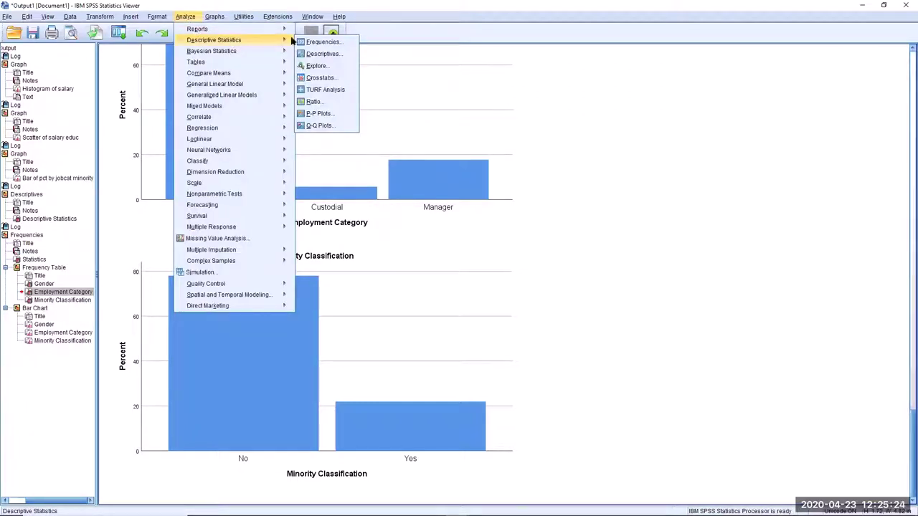
{"action": "left_click", "coordinate": [327, 67]}
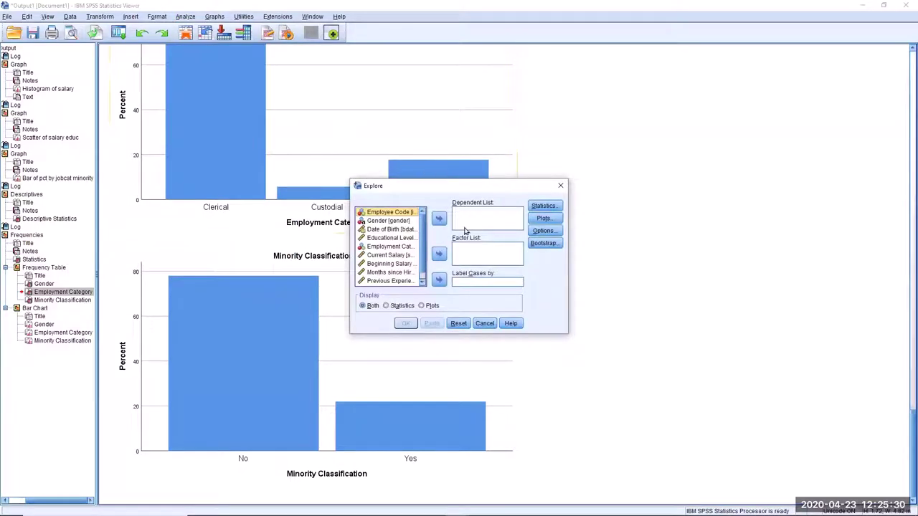
{"action": "left_click", "coordinate": [383, 257]}
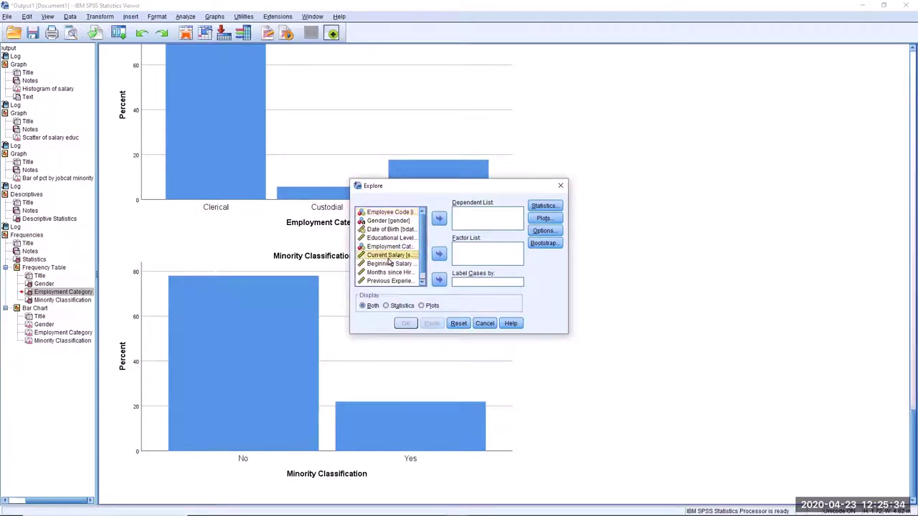
{"action": "left_click", "coordinate": [439, 219]}
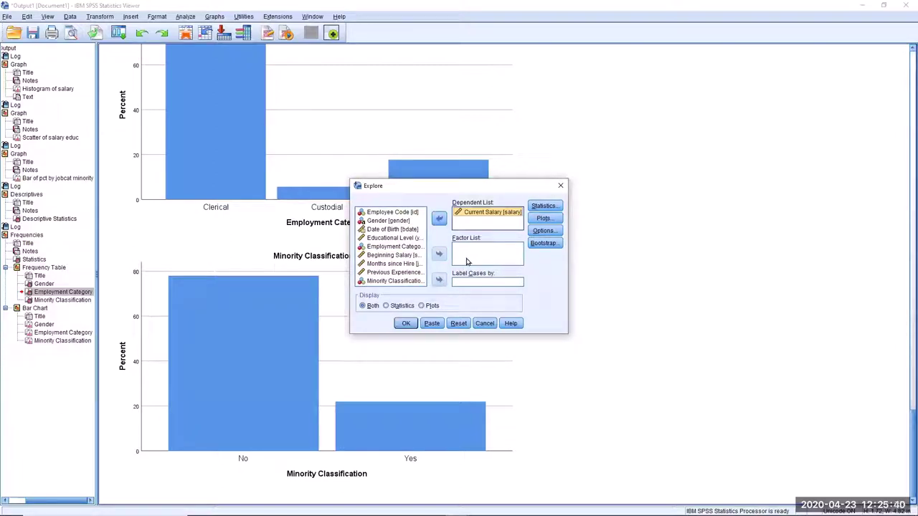
{"action": "left_click", "coordinate": [394, 222]}
{"action": "left_click", "coordinate": [394, 222]}
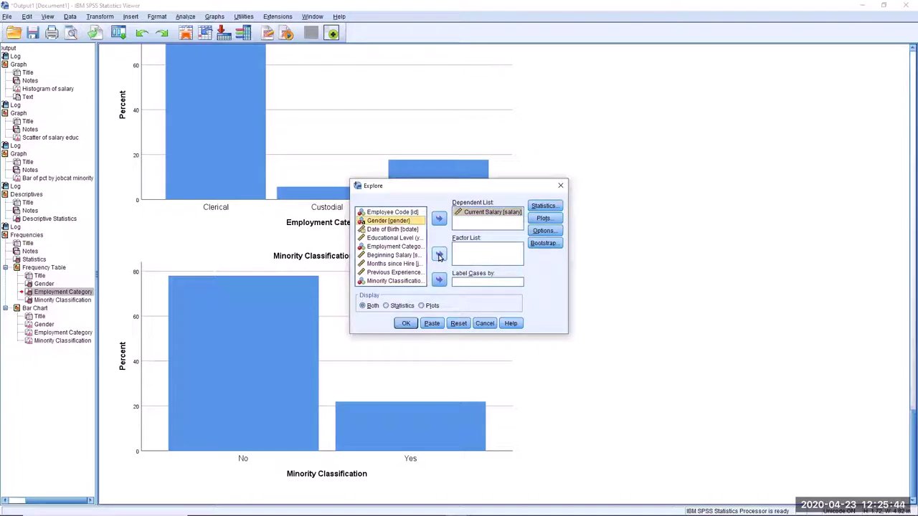
{"action": "left_click", "coordinate": [439, 255]}
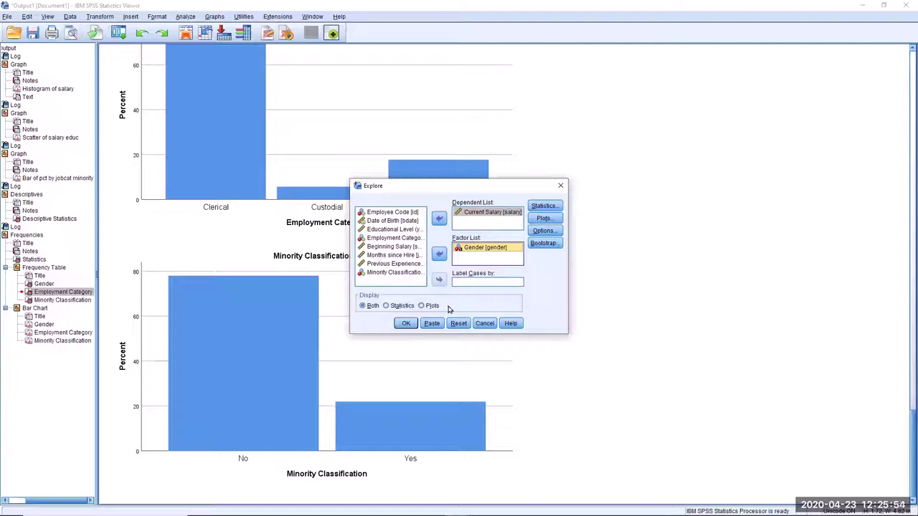
Check the Explore statistics, keep the factor-levels-together boxplots and stem-and-leaf plots, and run the analysis displaying both statistics and plots.
{"action": "left_click", "coordinate": [545, 206]}
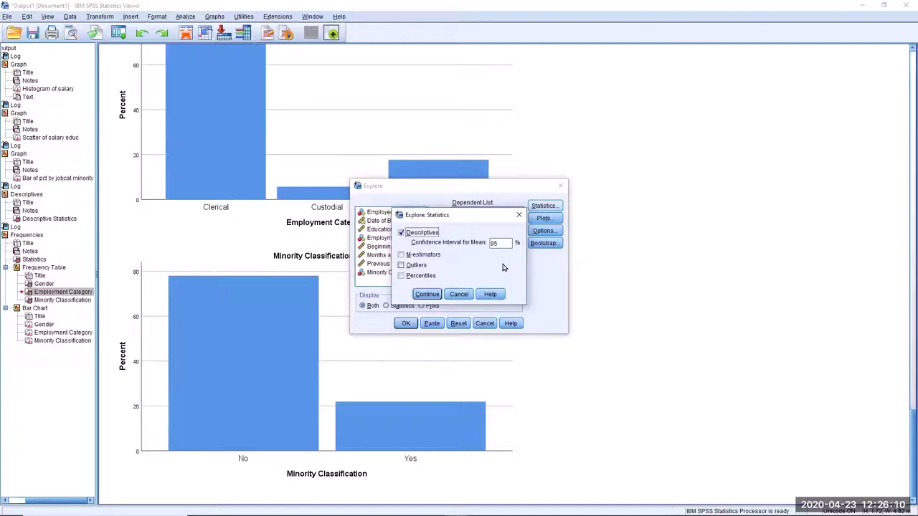
{"action": "left_click", "coordinate": [459, 295]}
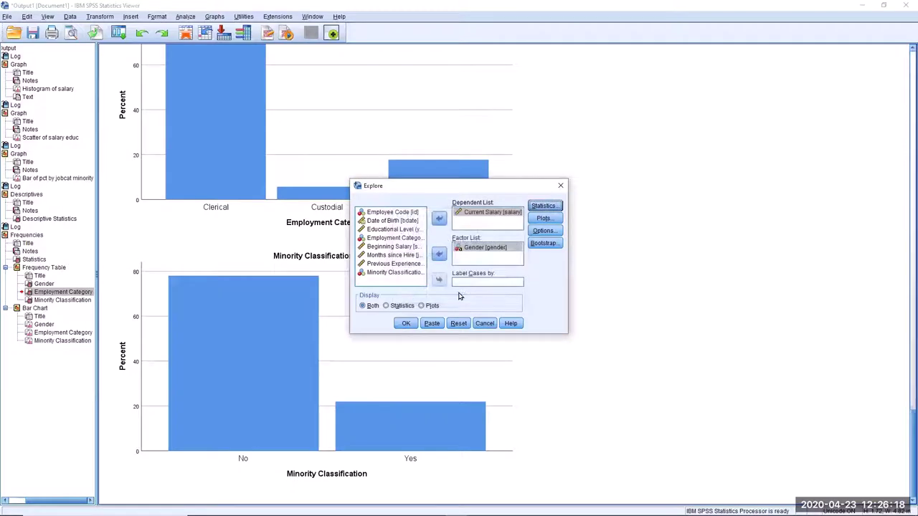
{"action": "left_click", "coordinate": [545, 219]}
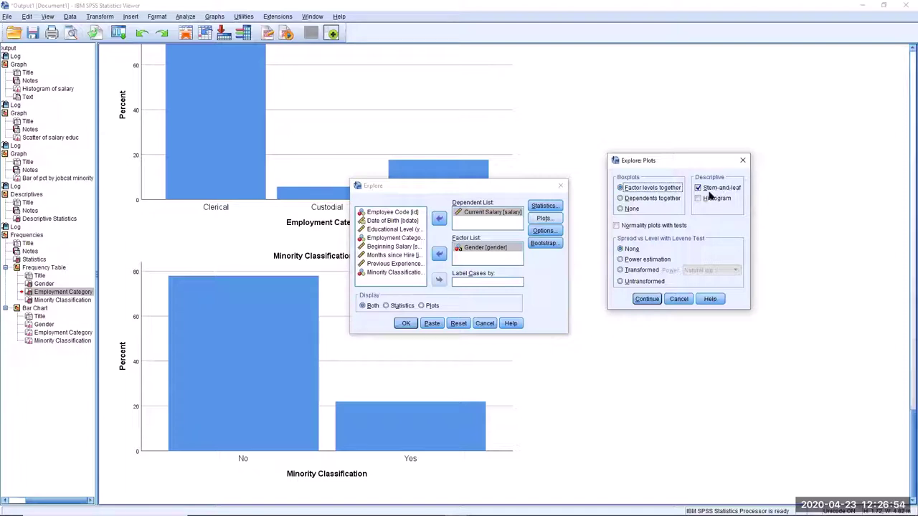
{"action": "left_click", "coordinate": [644, 302]}
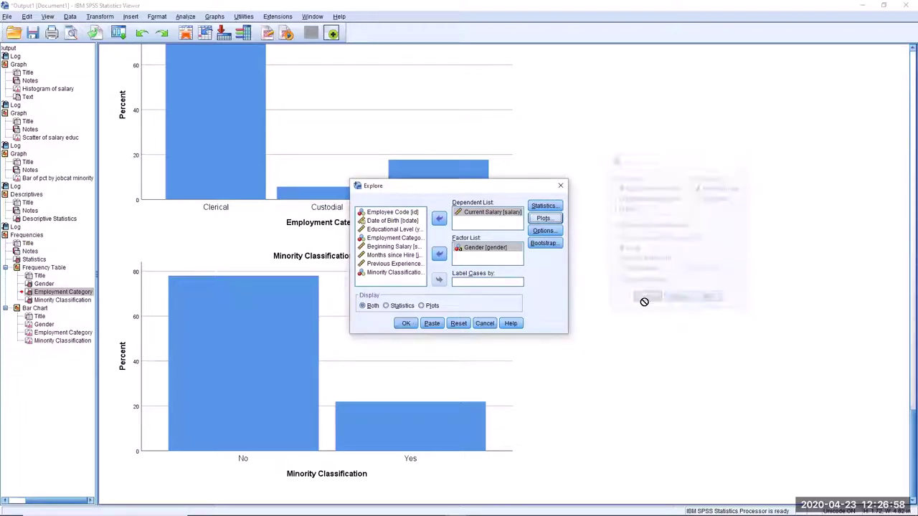
{"action": "left_click", "coordinate": [406, 324]}
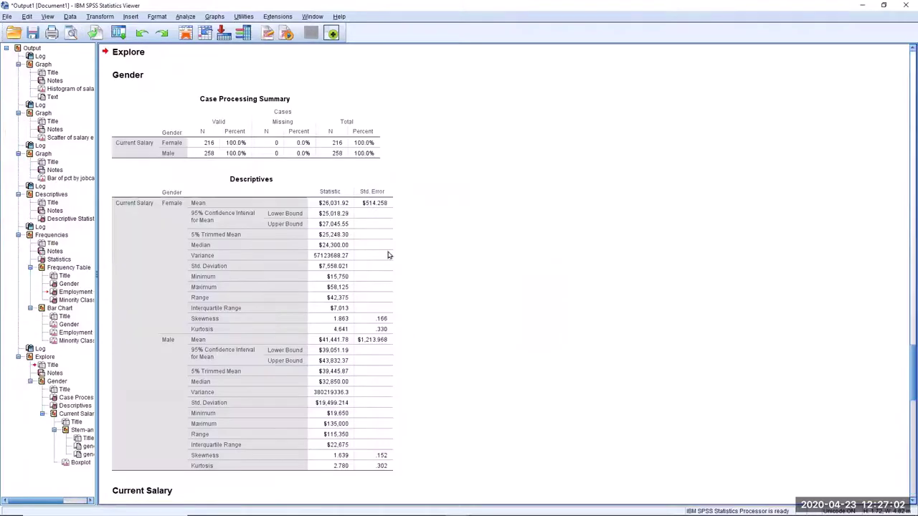
Examine the Case Processing Summary and the Descriptives of Current Salary for females and males.
{"action": "left_click", "coordinate": [318, 137]}
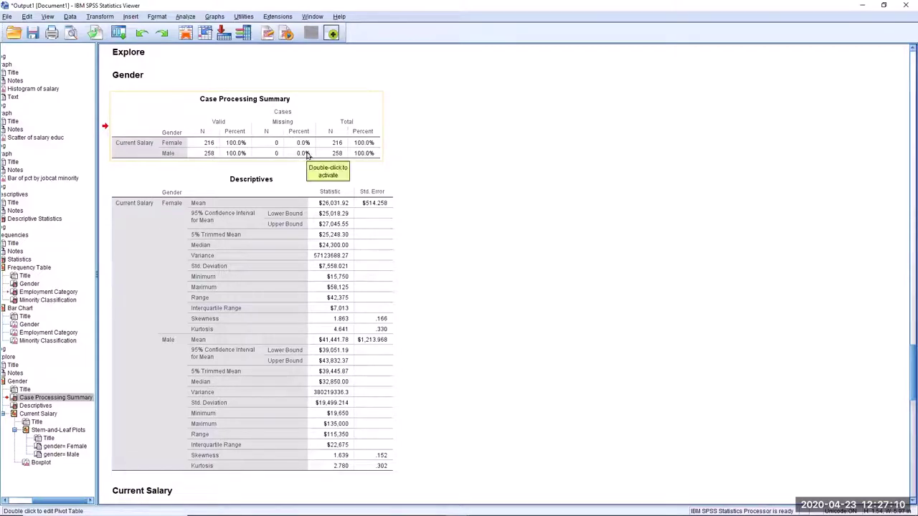
{"action": "left_click", "coordinate": [270, 255]}
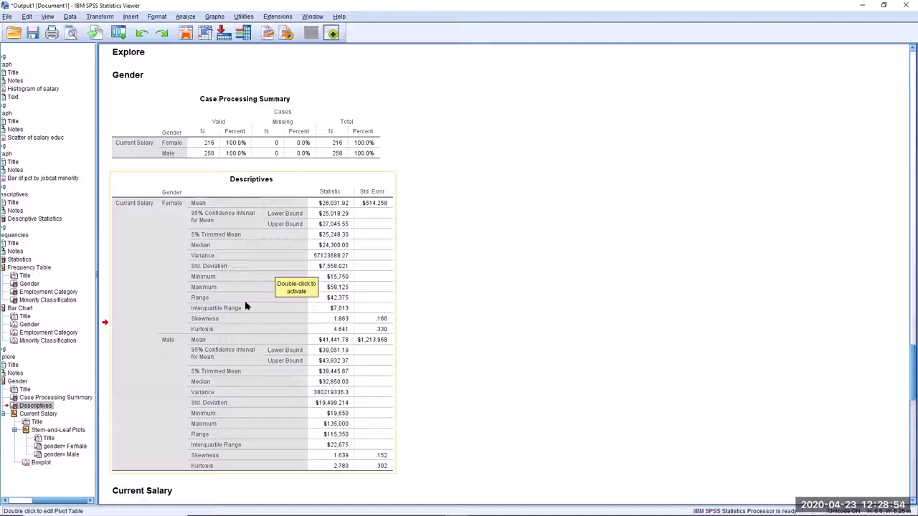
{"action": "left_click", "coordinate": [208, 302]}
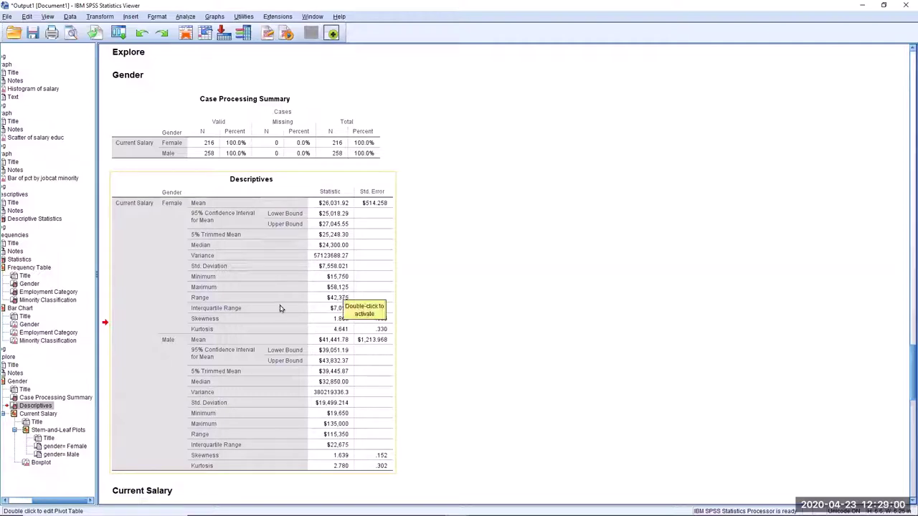
{"action": "left_click", "coordinate": [254, 309]}
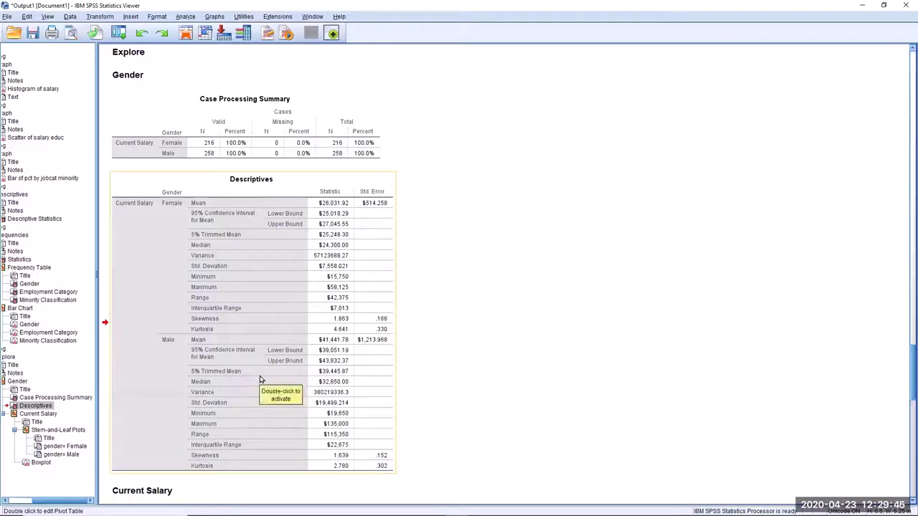
Examine the stem-and-leaf plots and the boxplot comparing Current Salary between females and males.
{"action": "scroll", "coordinate": [290, 369], "scroll_direction": "down", "scroll_amount": 1}
{"action": "scroll", "coordinate": [290, 369], "scroll_direction": "down", "scroll_amount": 7}
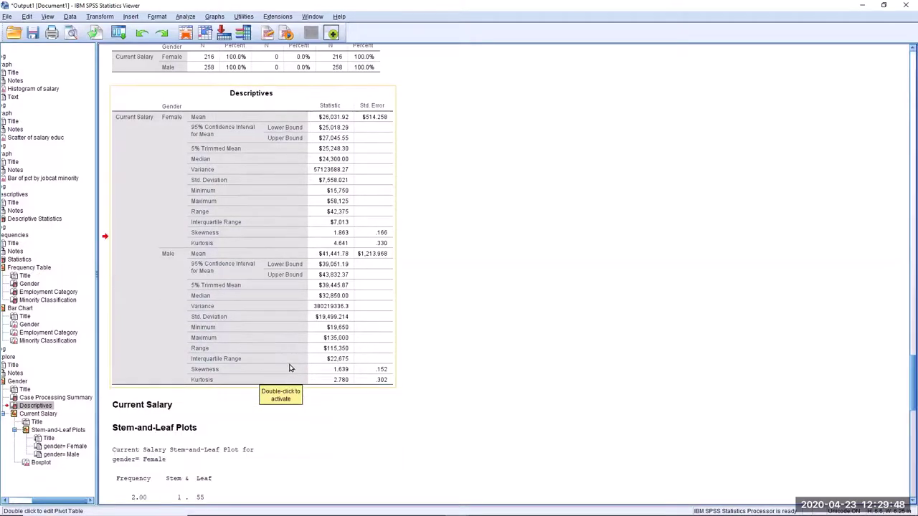
{"action": "scroll", "coordinate": [290, 369], "scroll_direction": "down", "scroll_amount": 3}
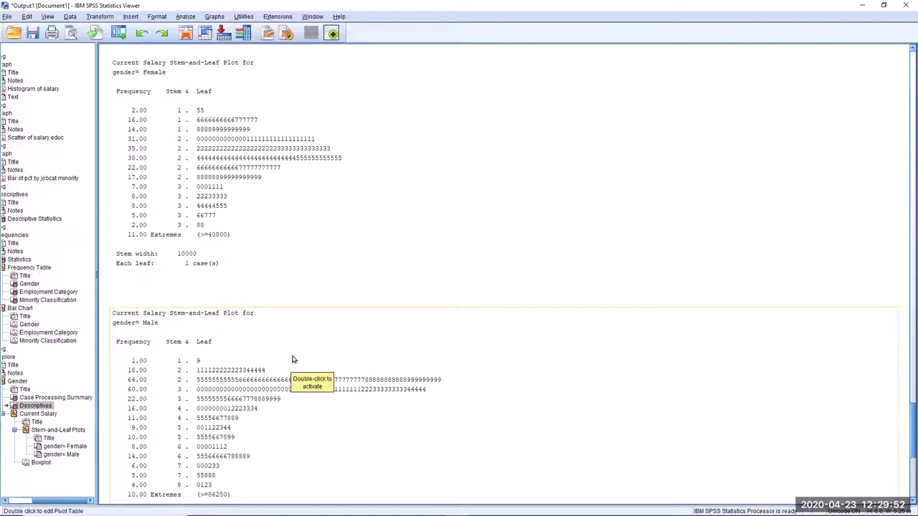
{"action": "left_click", "coordinate": [201, 119]}
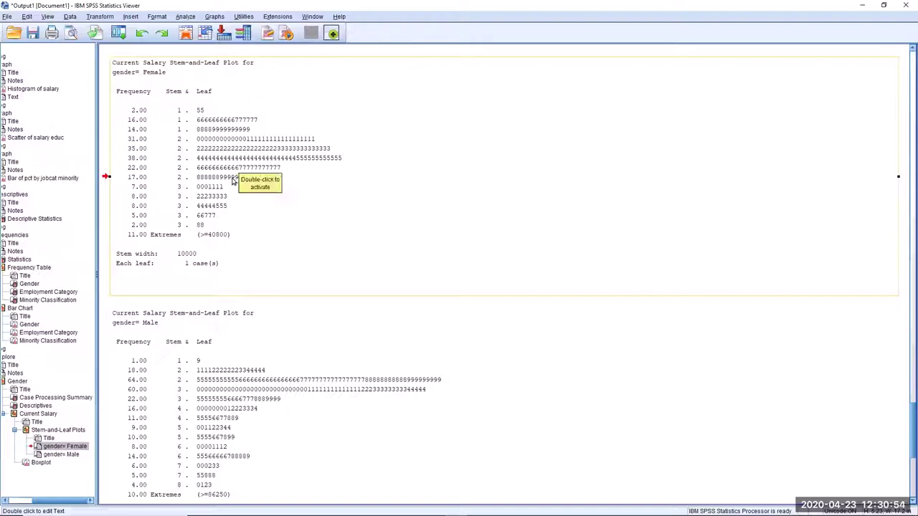
{"action": "scroll", "coordinate": [234, 177], "scroll_direction": "down", "scroll_amount": 2}
{"action": "scroll", "coordinate": [234, 177], "scroll_direction": "down", "scroll_amount": 5}
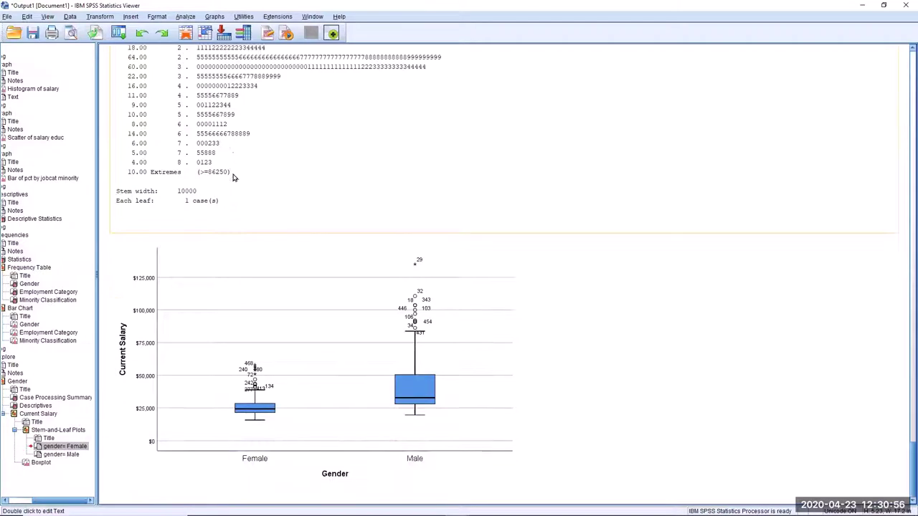
{"action": "left_click", "coordinate": [328, 318]}
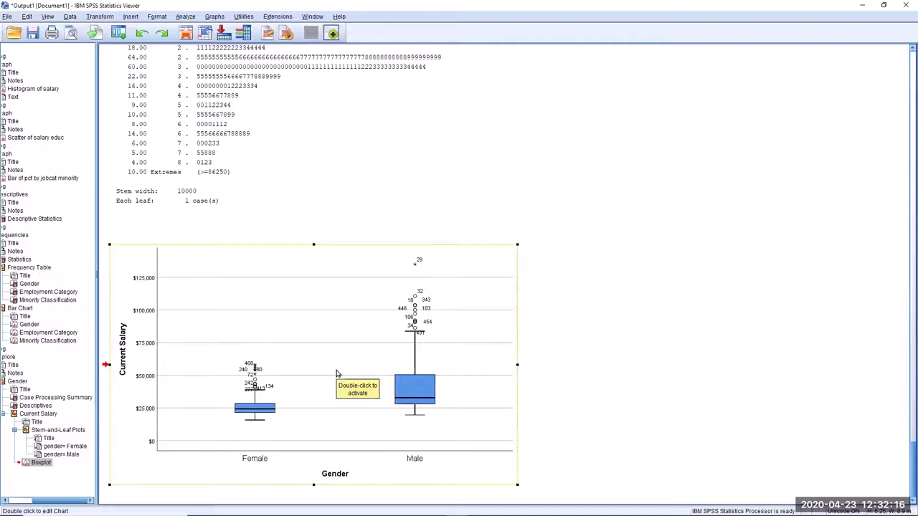
{"action": "left_click_drag", "start_coordinate": [338, 374], "coordinate": [655, 306]}
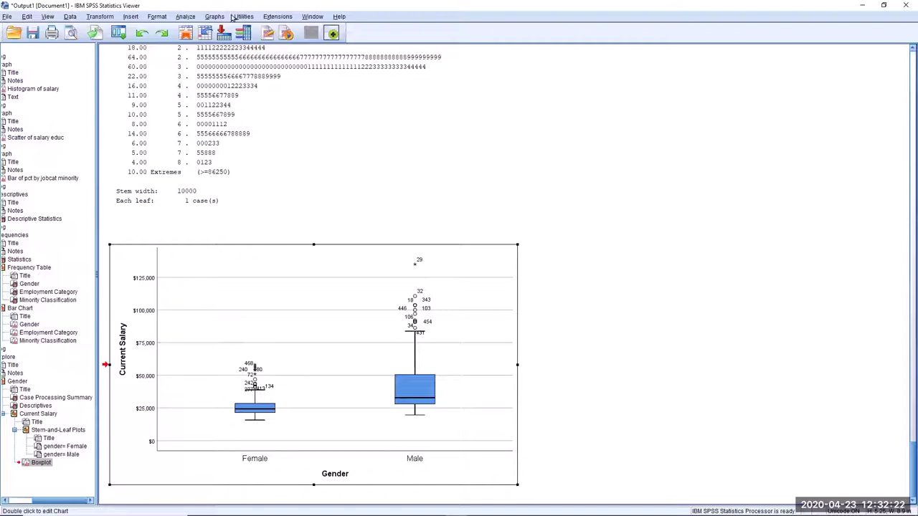
Set up a Crosstabs analysis with Employment Category in the rows and Minority Classification in the columns.
{"action": "left_click", "coordinate": [186, 18]}
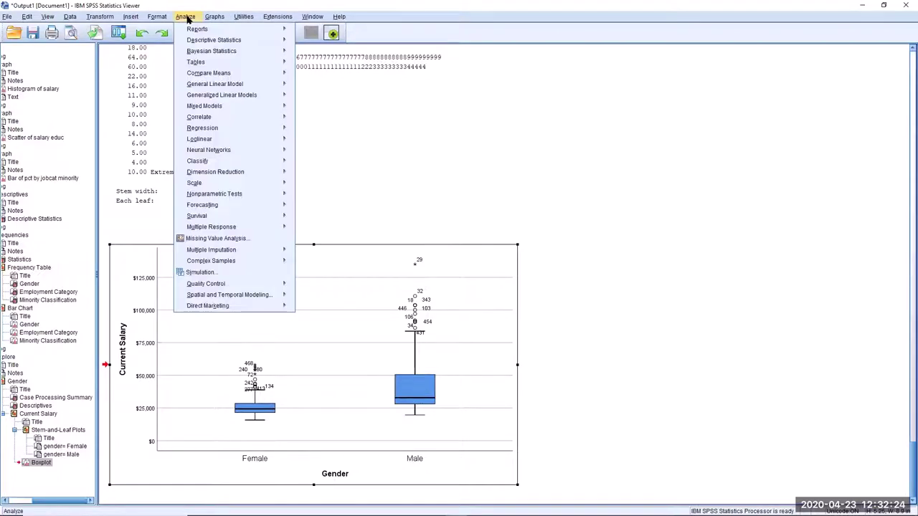
{"action": "mouse_move", "coordinate": [193, 44]}
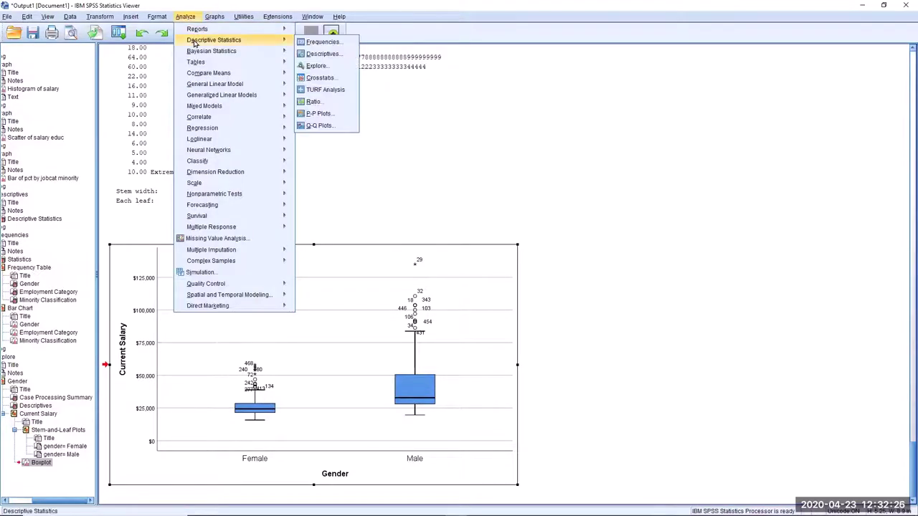
{"action": "left_click", "coordinate": [325, 81]}
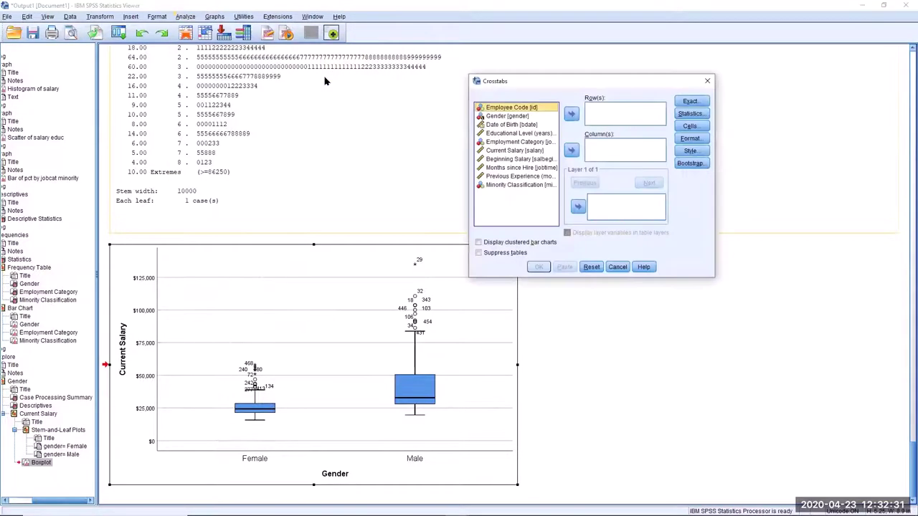
{"action": "left_click", "coordinate": [527, 142]}
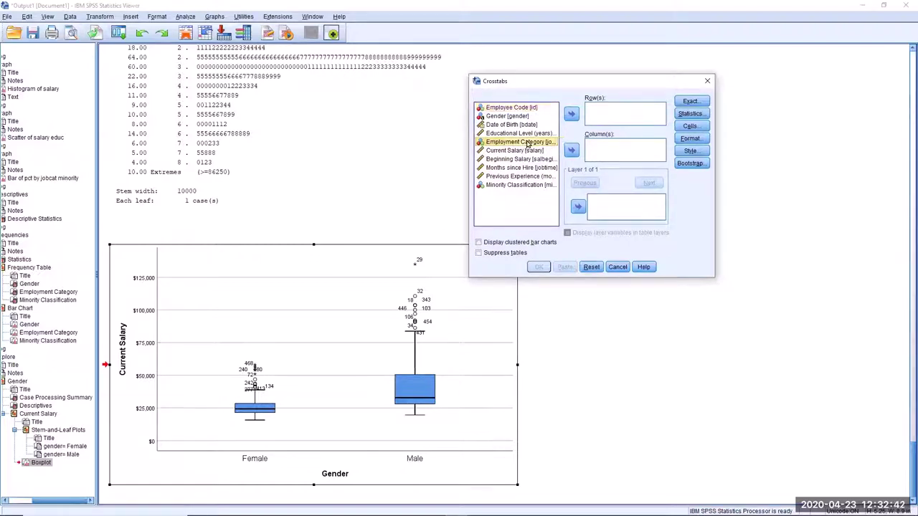
{"action": "left_click", "coordinate": [572, 114]}
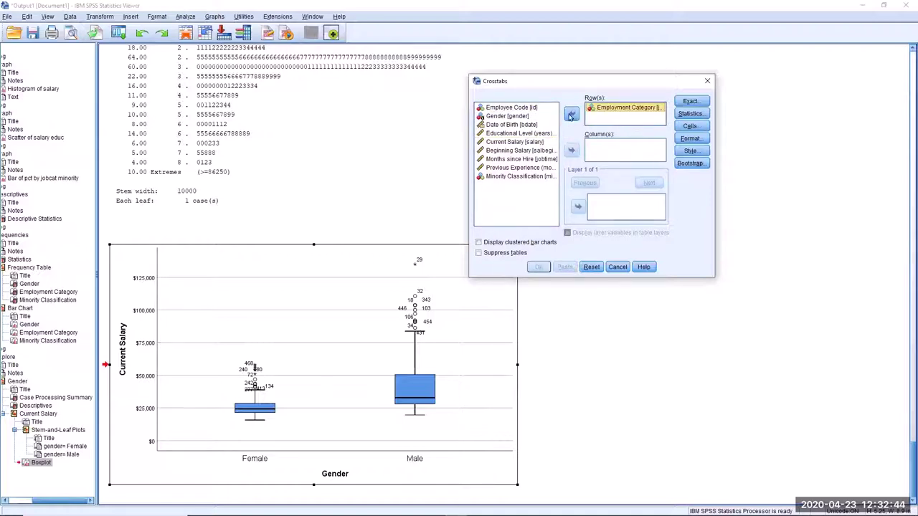
{"action": "left_click", "coordinate": [533, 177]}
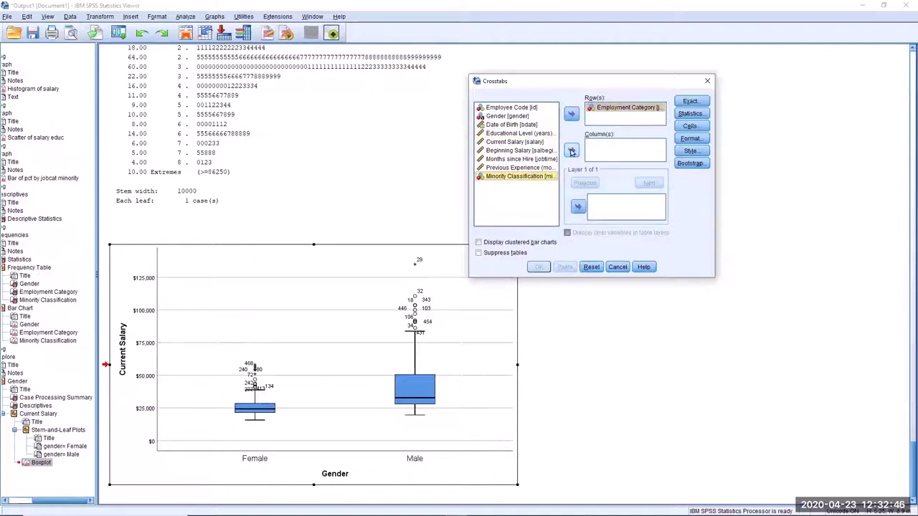
{"action": "left_click", "coordinate": [572, 151]}
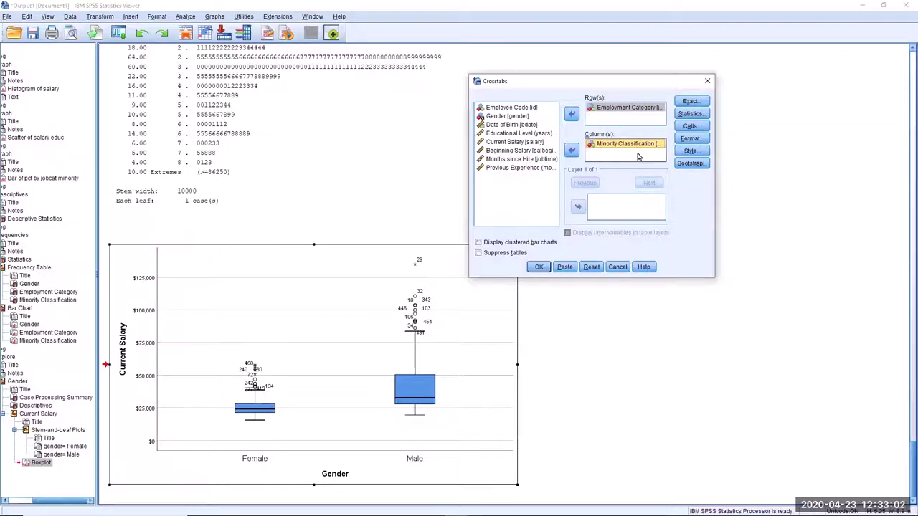
Set the Crosstabs cells to display row and column percentages alongside the observed counts.
{"action": "left_click", "coordinate": [690, 127]}
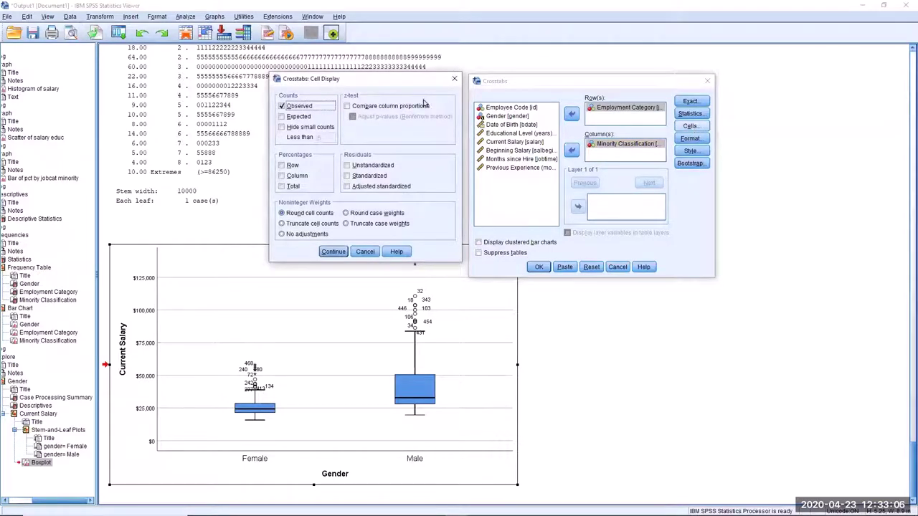
{"action": "left_click_drag", "start_coordinate": [411, 82], "coordinate": [378, 78]}
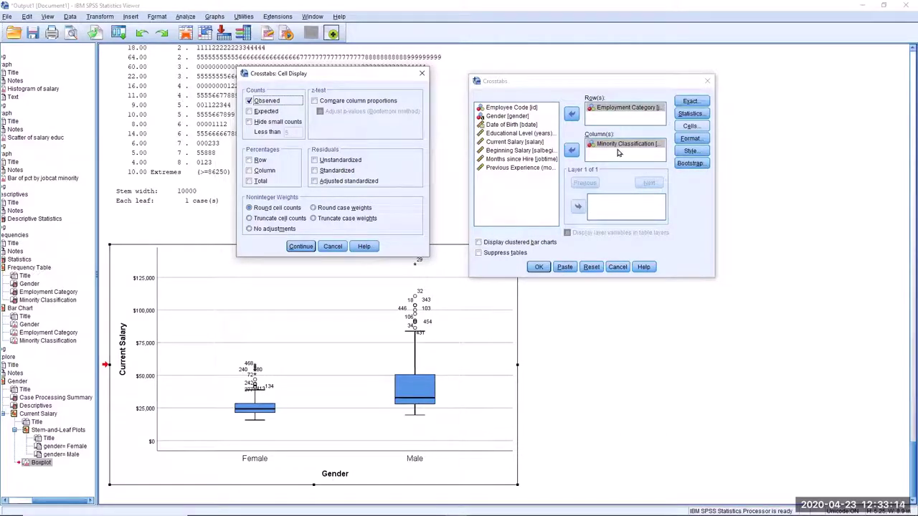
{"action": "left_click", "coordinate": [249, 160]}
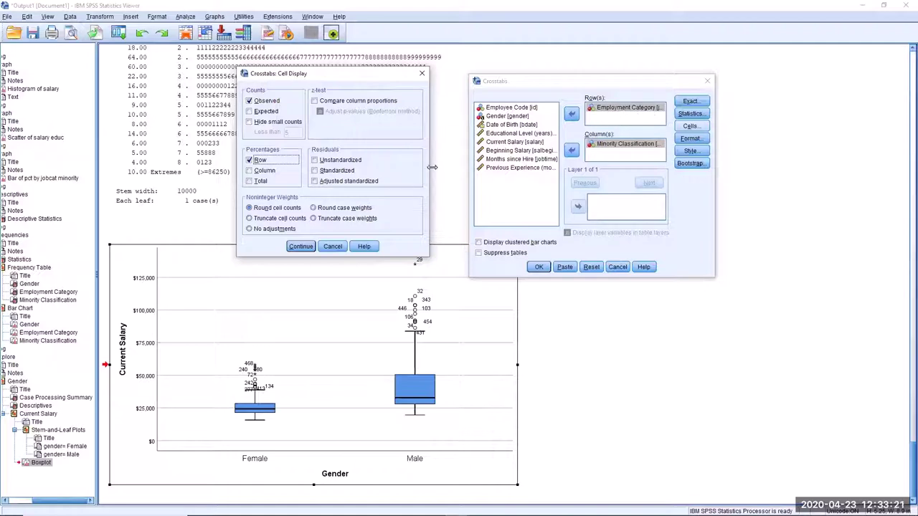
{"action": "left_click", "coordinate": [248, 171]}
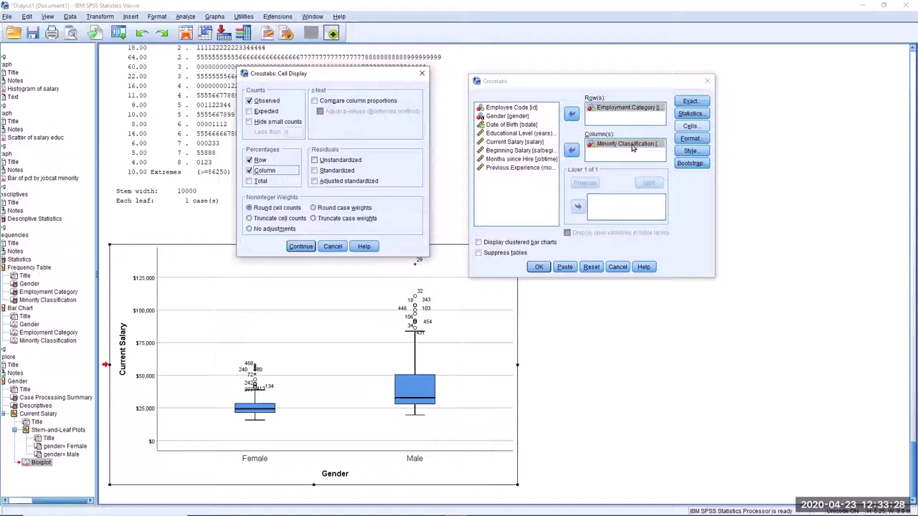
{"action": "left_click", "coordinate": [302, 247]}
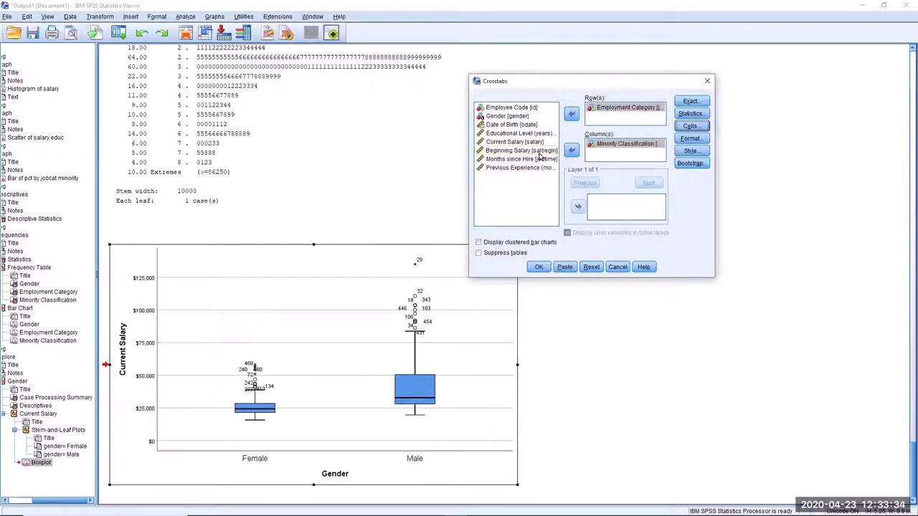
Paste the Crosstabs setup as syntax and run only the CROSSTABS command block.
{"action": "left_click", "coordinate": [565, 267]}
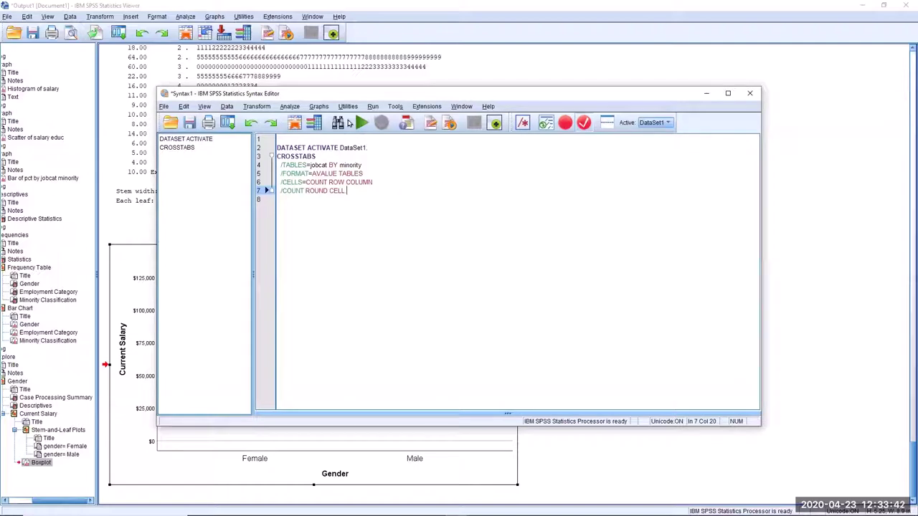
{"action": "left_click_drag", "start_coordinate": [372, 92], "coordinate": [387, 73]}
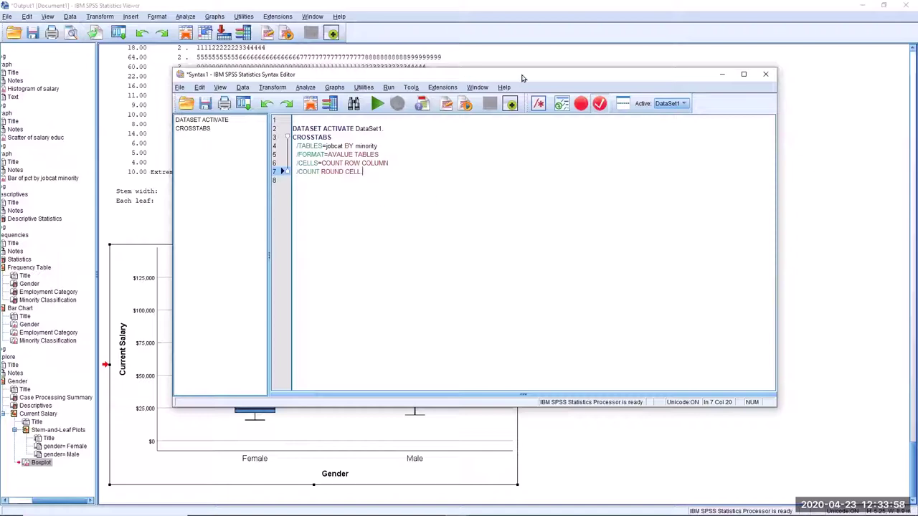
{"action": "left_click_drag", "start_coordinate": [523, 78], "coordinate": [599, 70]}
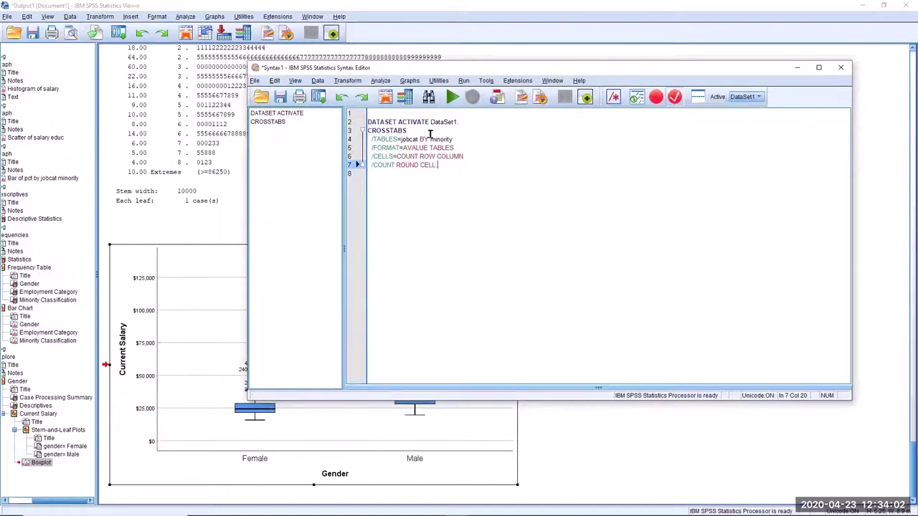
{"action": "type", "text": "."}
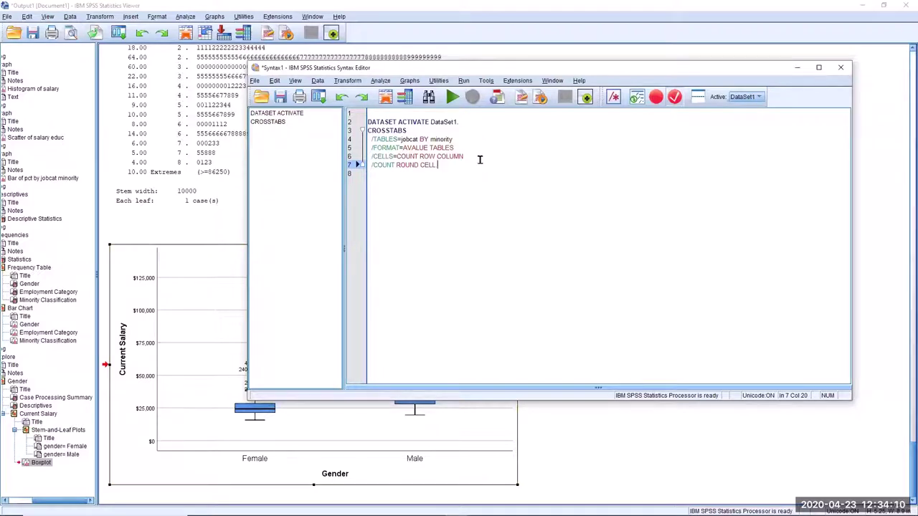
{"action": "left_click_drag", "start_coordinate": [460, 165], "coordinate": [368, 131]}
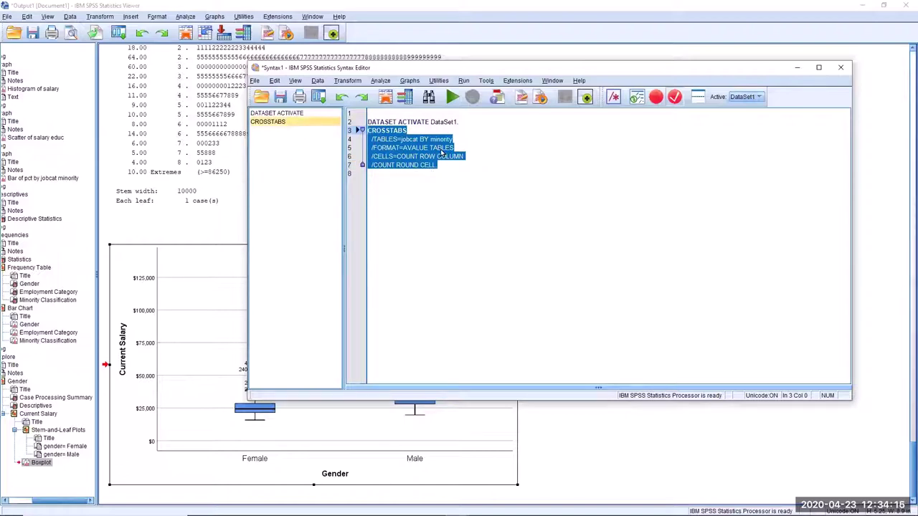
{"action": "left_click", "coordinate": [464, 80]}
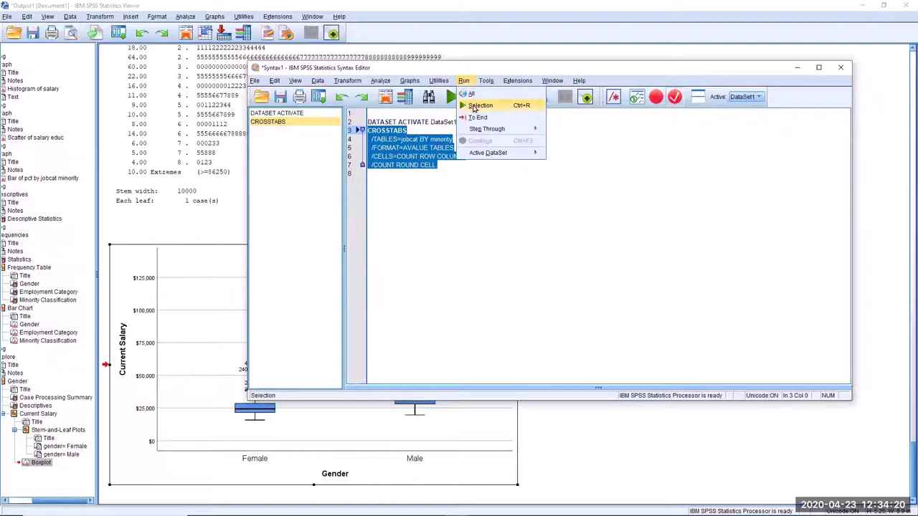
{"action": "left_click", "coordinate": [479, 105]}
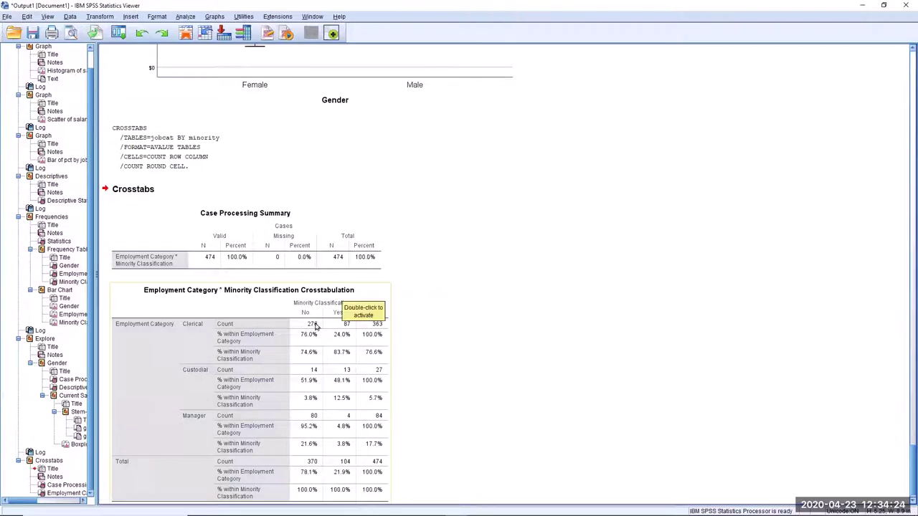
Return to the syntax and add the comment "********Crosstabs for job category by minority." above DATASET ACTIVATE, followed by a blank line.
{"action": "mouse_move", "coordinate": [385, 511]}
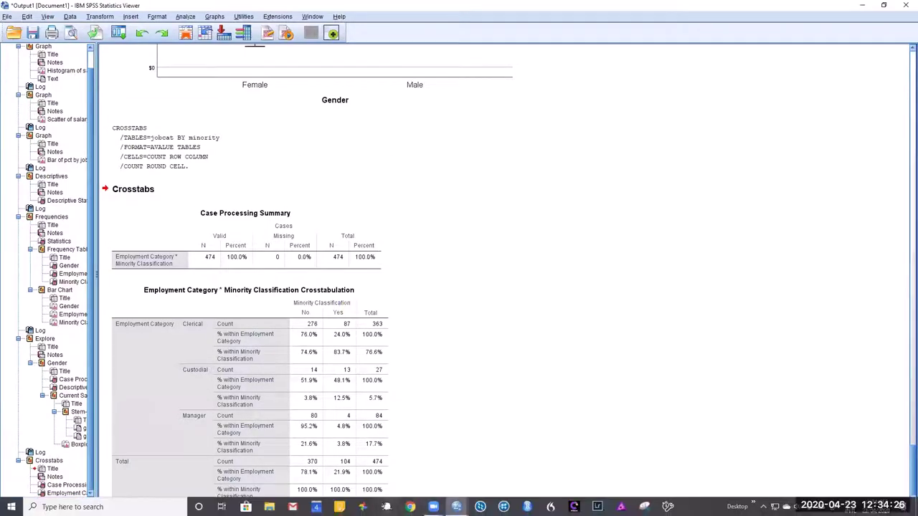
{"action": "mouse_move", "coordinate": [456, 508]}
{"action": "left_click", "coordinate": [540, 477]}
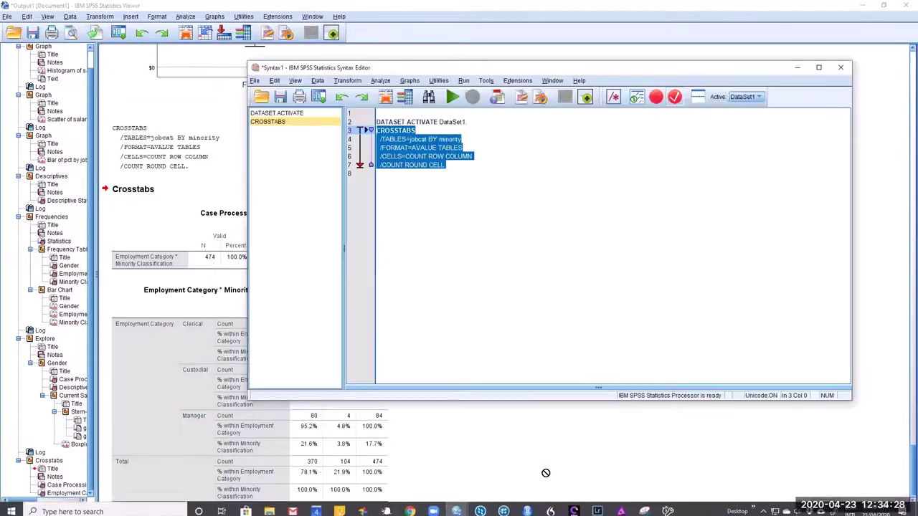
{"action": "left_click", "coordinate": [529, 176]}
{"action": "left_click", "coordinate": [393, 113]}
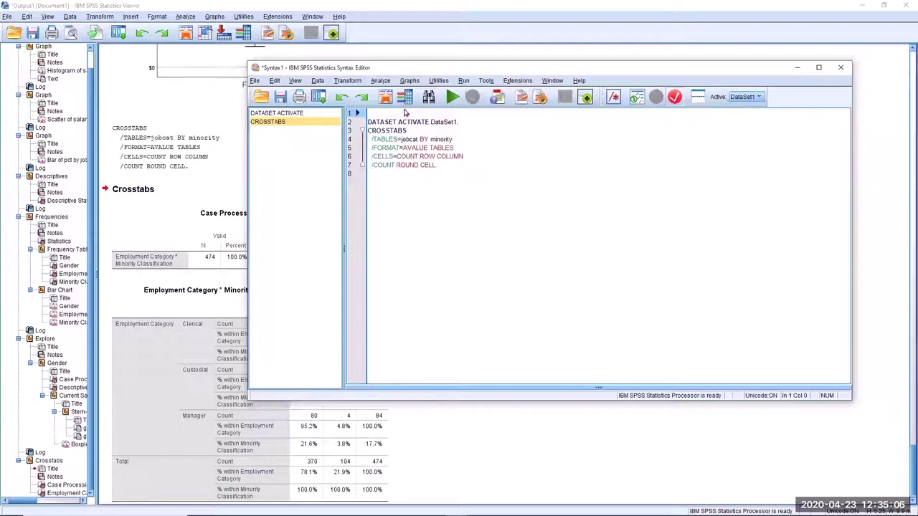
{"action": "left_click", "coordinate": [439, 139]}
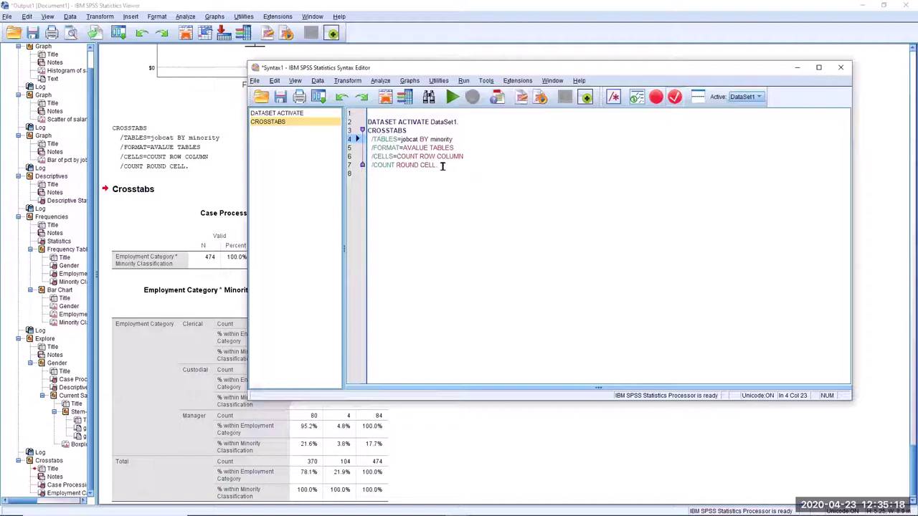
{"action": "left_click", "coordinate": [410, 113]}
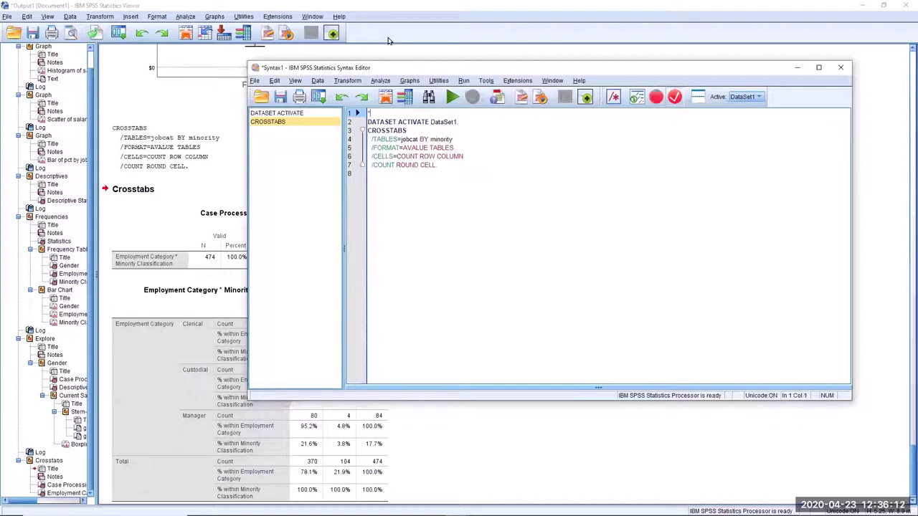
{"action": "key", "text": "ctrl+r"}
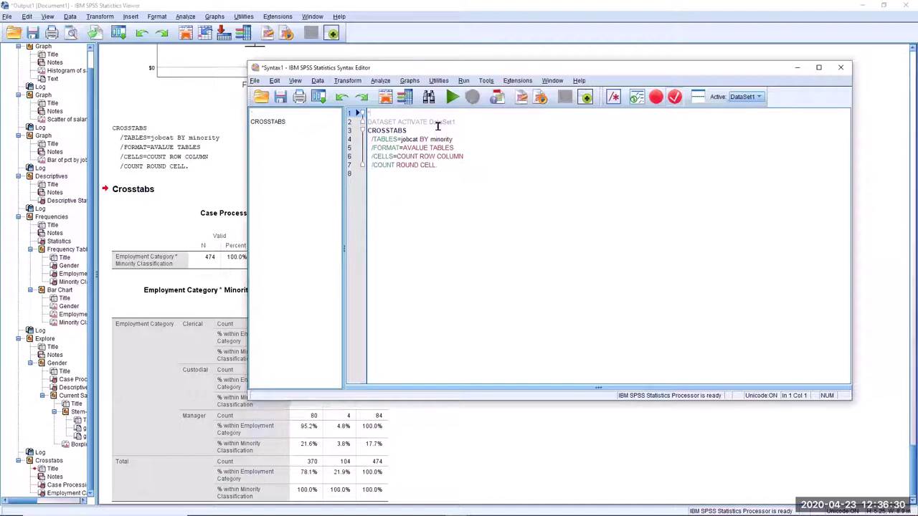
{"action": "type", "text": "****"}
{"action": "type", "text": "Cro"}
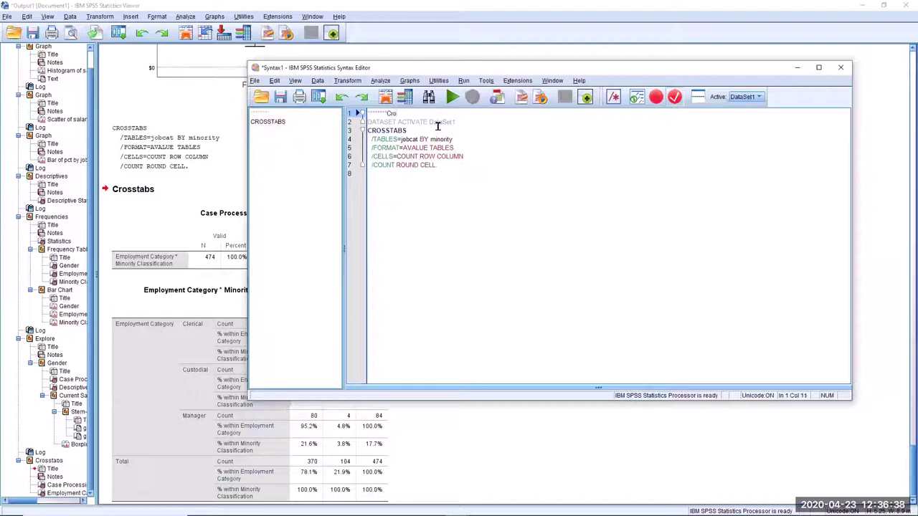
{"action": "type", "text": "sstabs for job category by"}
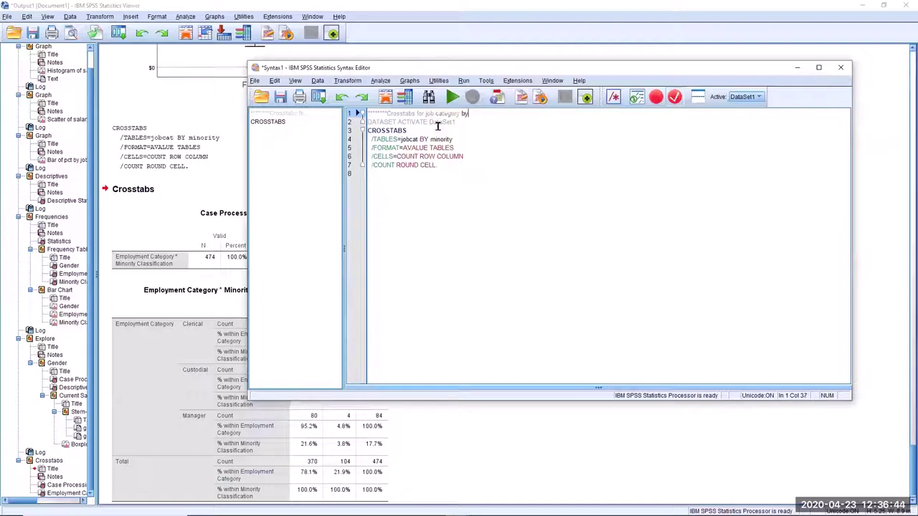
{"action": "type", "text": " minority."}
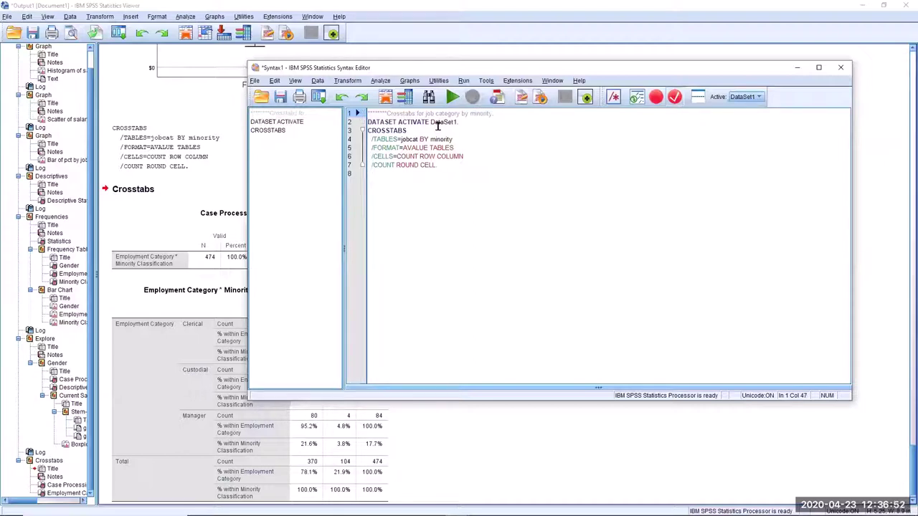
{"action": "key", "text": "Return"}
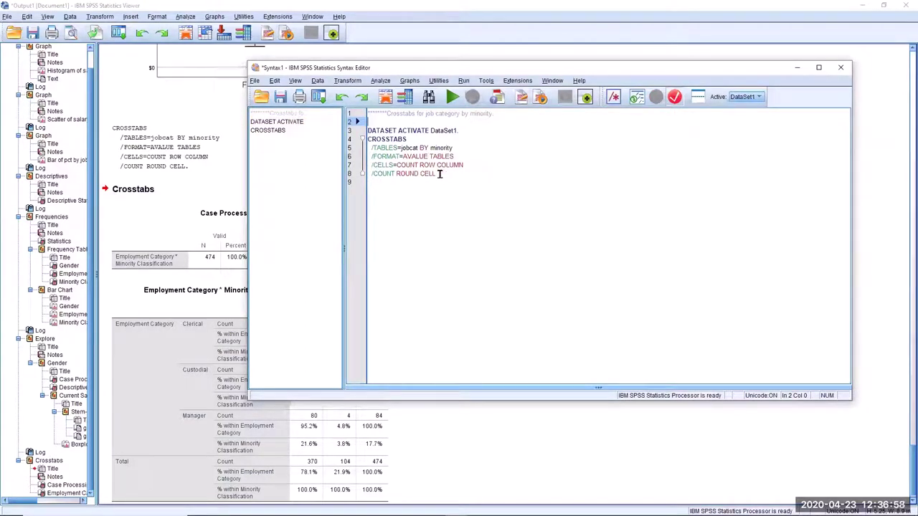
Save the syntax as Syntax1 in the SPSS folder, in Syntax (*.sps) format with Unicode (UTF-8) encoding.
{"action": "left_click", "coordinate": [255, 82]}
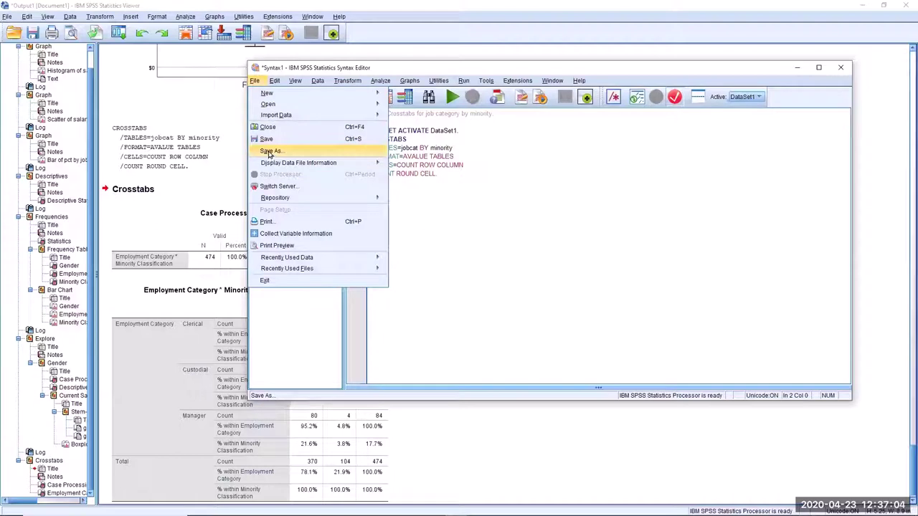
{"action": "left_click", "coordinate": [266, 139]}
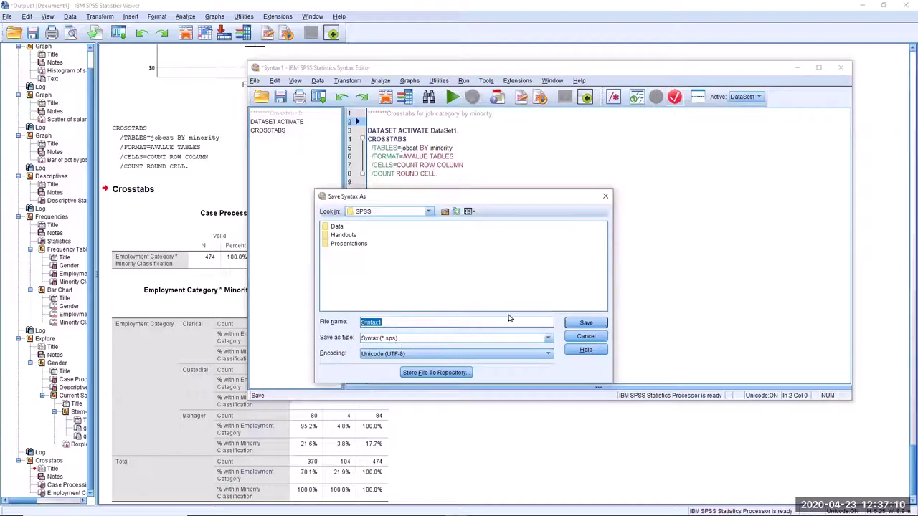
{"action": "left_click", "coordinate": [588, 324]}
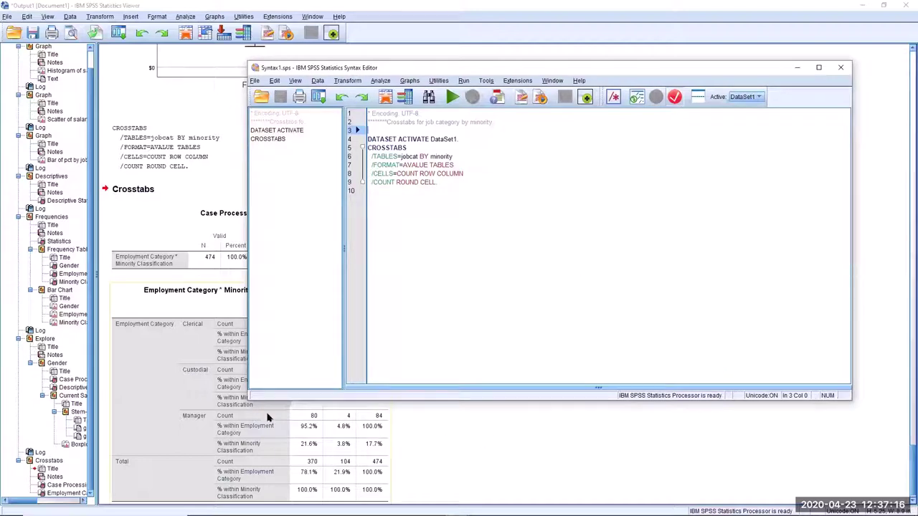
Examine the Crosstabs Case Processing Summary and the counts and percentages of Employment Category by Minority Classification.
{"action": "left_click", "coordinate": [159, 232]}
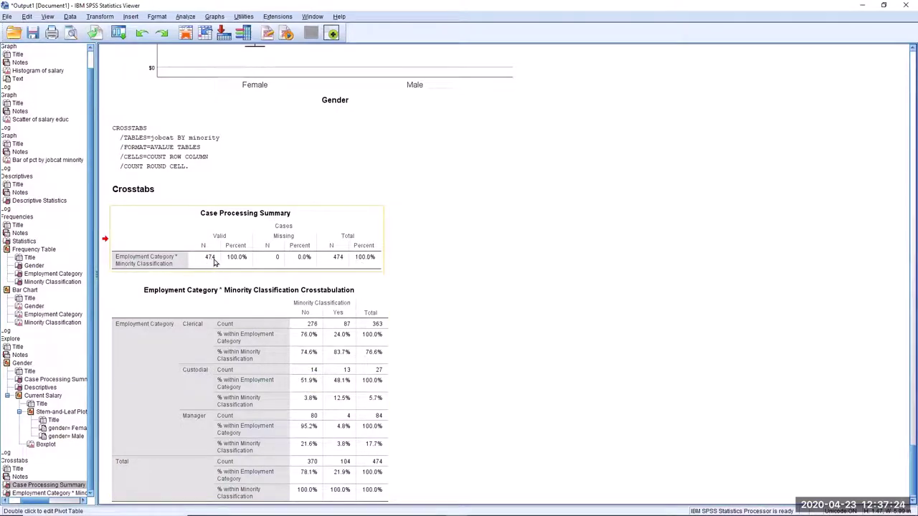
{"action": "scroll", "coordinate": [258, 382], "scroll_direction": "down", "scroll_amount": 1}
{"action": "left_click", "coordinate": [258, 383]}
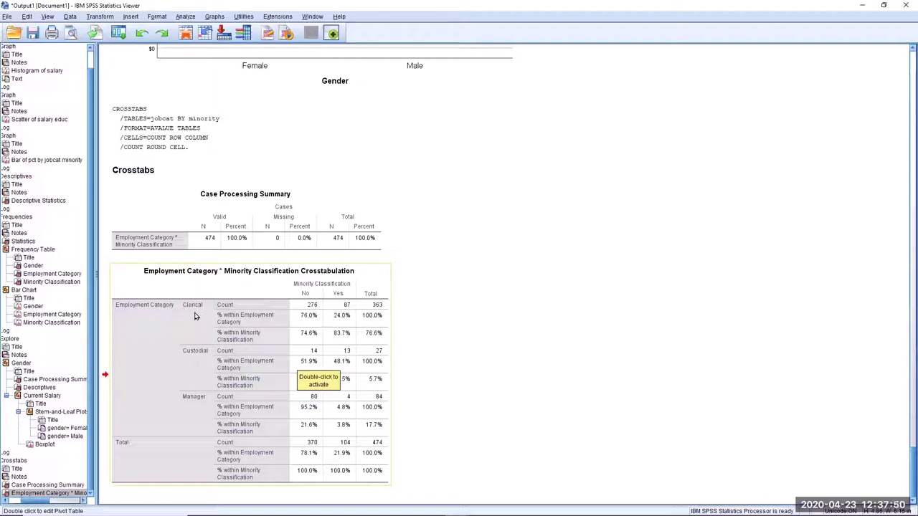
{"action": "left_click", "coordinate": [310, 327]}
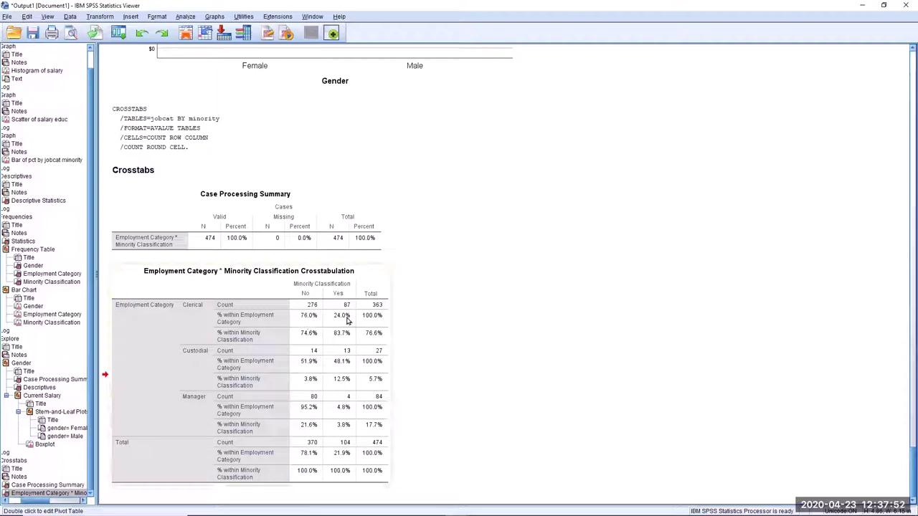
{"action": "left_click", "coordinate": [244, 325]}
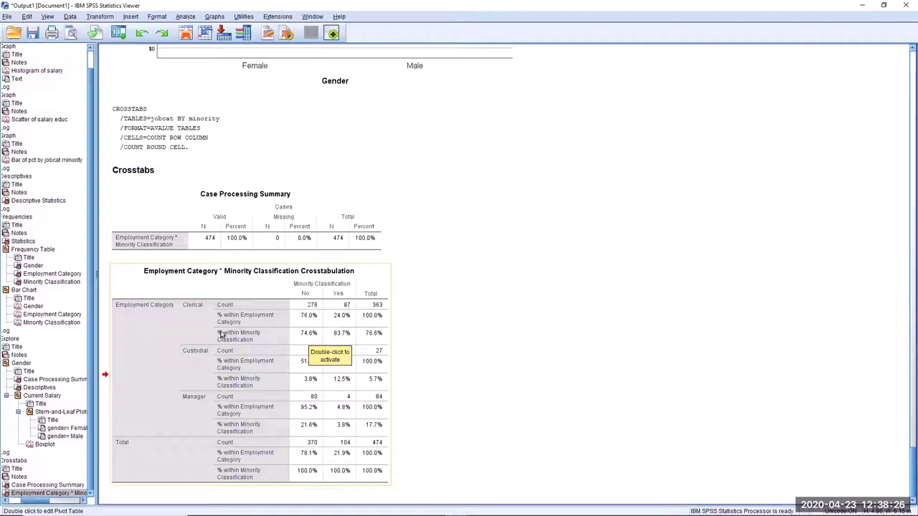
{"action": "left_click", "coordinate": [273, 445]}
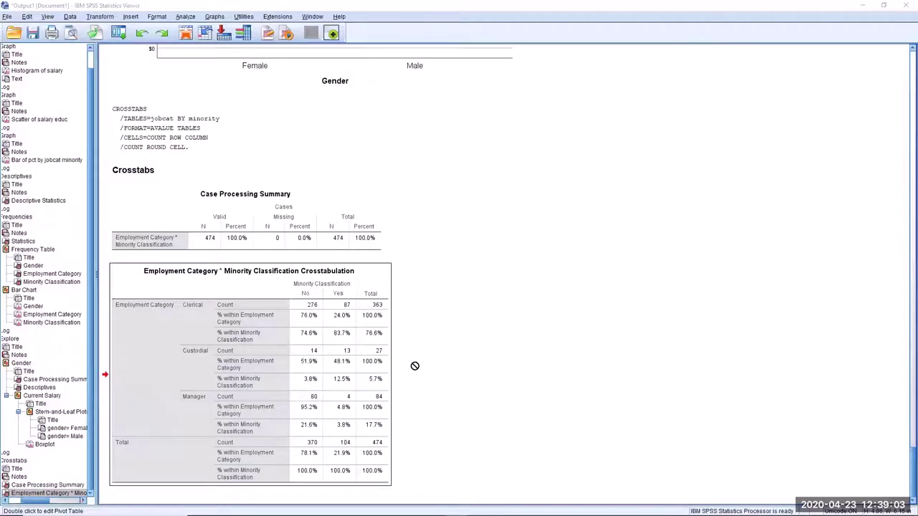
Review the earlier Current Salary descriptives, stem-and-leaf plot and boxplot by gender alongside the crosstabulation.
{"action": "scroll", "coordinate": [415, 372], "scroll_direction": "up", "scroll_amount": 1}
{"action": "scroll", "coordinate": [414, 372], "scroll_direction": "up", "scroll_amount": 20}
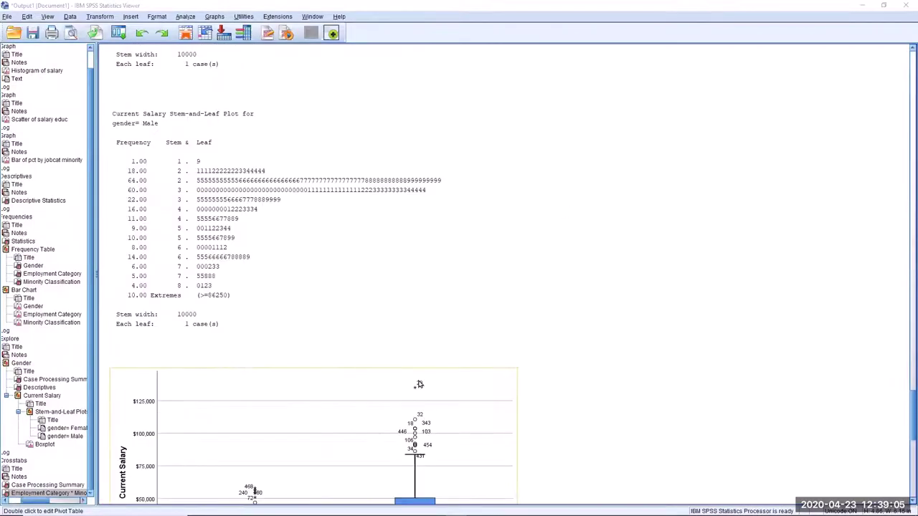
{"action": "scroll", "coordinate": [402, 377], "scroll_direction": "up", "scroll_amount": 16}
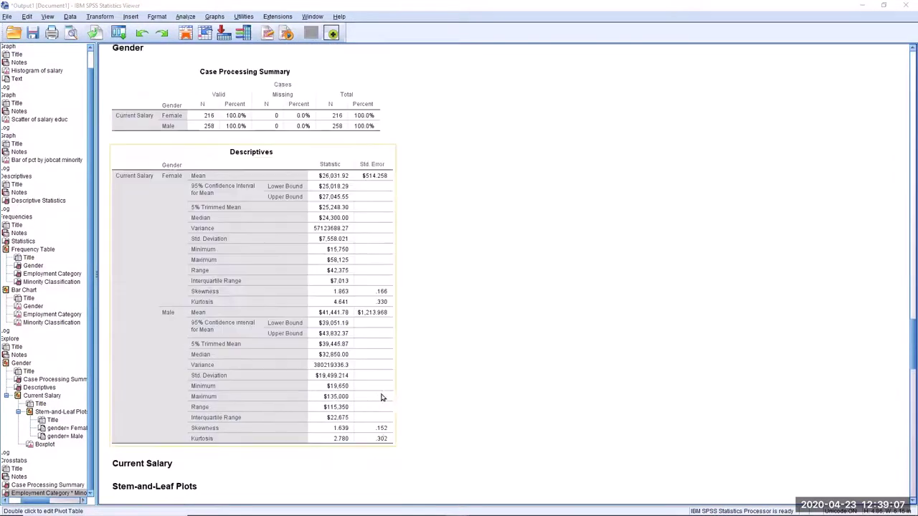
{"action": "scroll", "coordinate": [379, 399], "scroll_direction": "down", "scroll_amount": 13}
{"action": "scroll", "coordinate": [379, 400], "scroll_direction": "down", "scroll_amount": 20}
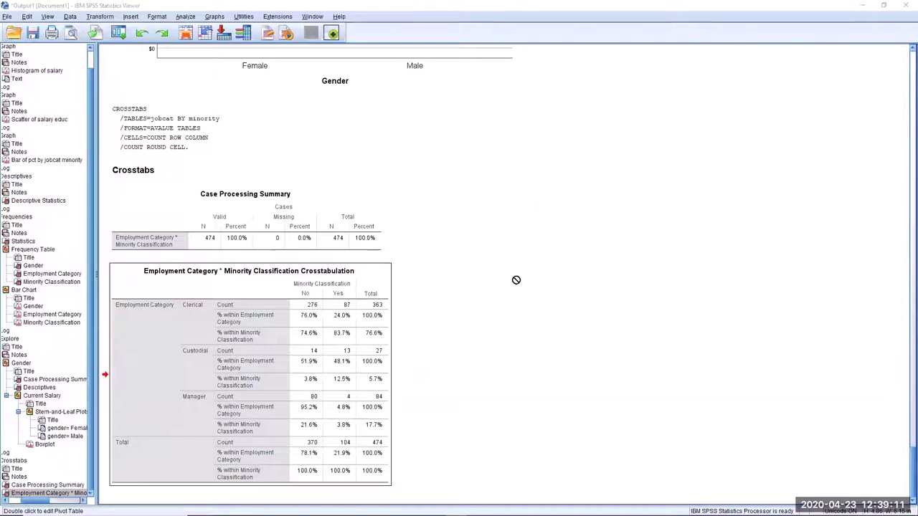
{"action": "double_click", "coordinate": [279, 363]}
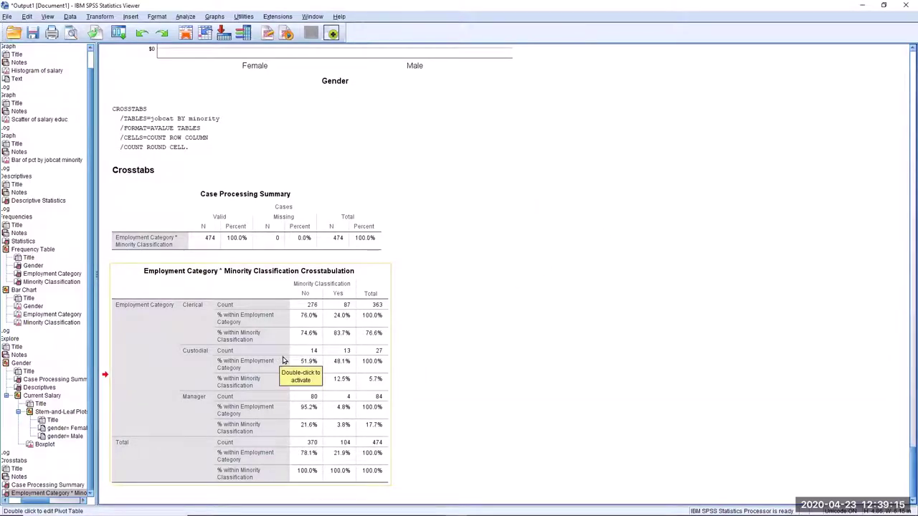
{"action": "scroll", "coordinate": [425, 304], "scroll_direction": "up", "scroll_amount": 8}
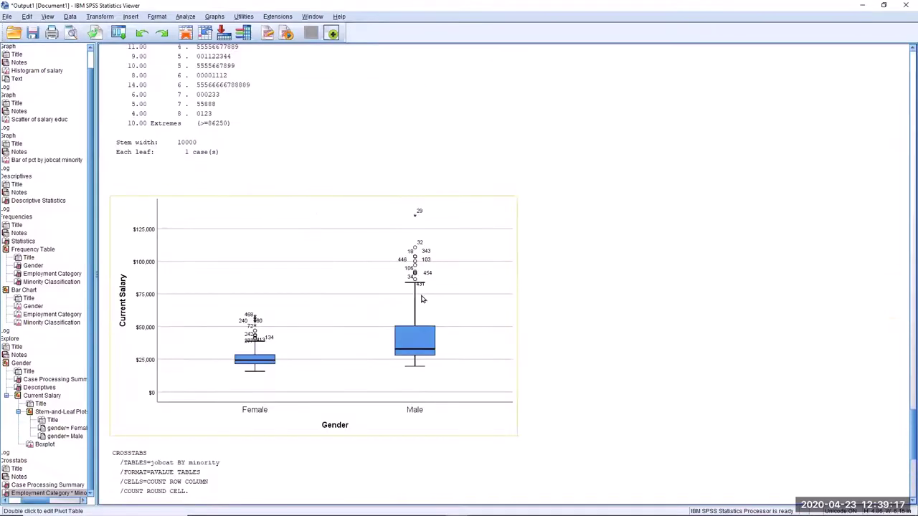
Examine the Current Salary boxplot by gender and the Employment Category by Minority Classification crosstabulation.
{"action": "left_click", "coordinate": [422, 298]}
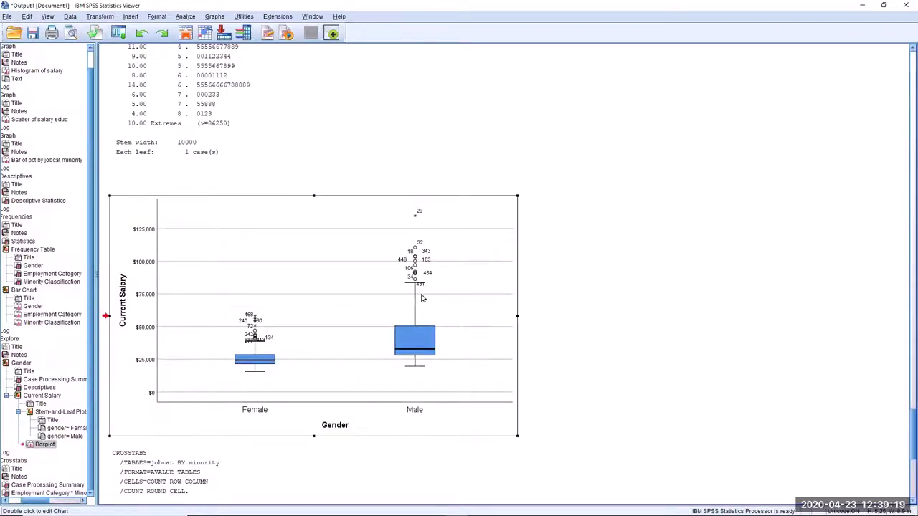
{"action": "double_click", "coordinate": [424, 288]}
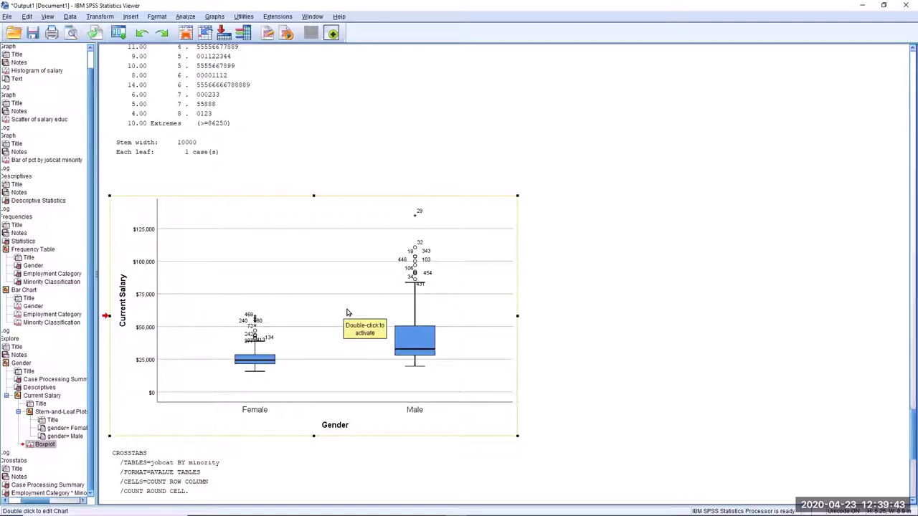
{"action": "left_click_drag", "start_coordinate": [449, 317], "coordinate": [488, 382]}
{"action": "scroll", "coordinate": [489, 382], "scroll_direction": "down", "scroll_amount": 5}
{"action": "scroll", "coordinate": [489, 382], "scroll_direction": "down", "scroll_amount": 5}
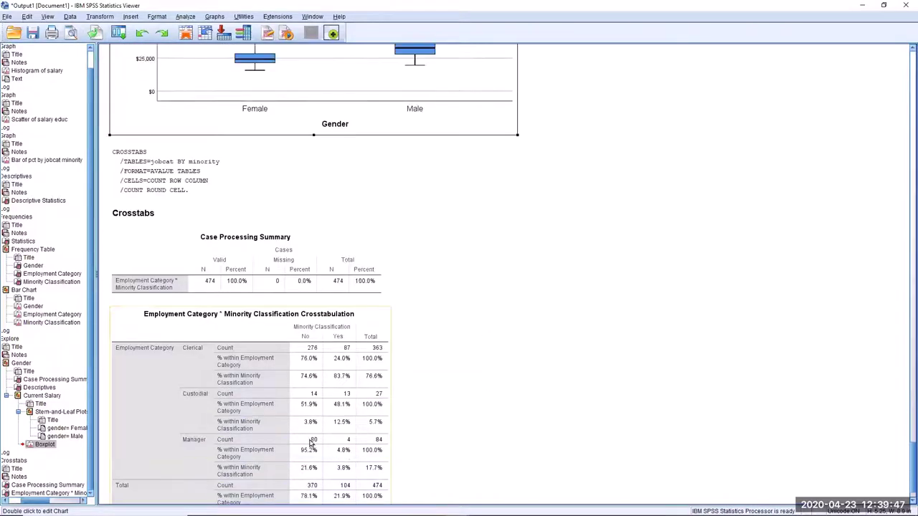
{"action": "left_click", "coordinate": [334, 310]}
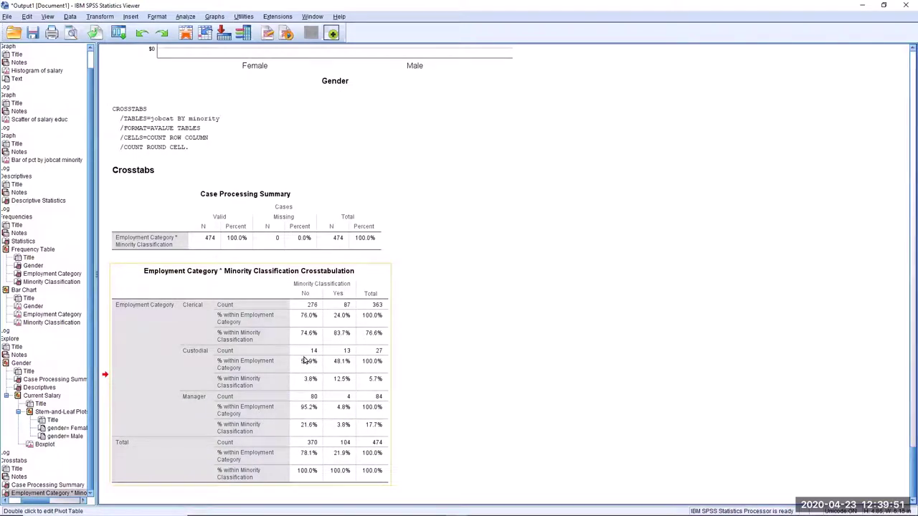
Review the Current Salary stem-and-leaf plot and descriptives by gender, back up to the Minority Classification bar chart.
{"action": "scroll", "coordinate": [373, 307], "scroll_direction": "up", "scroll_amount": 11}
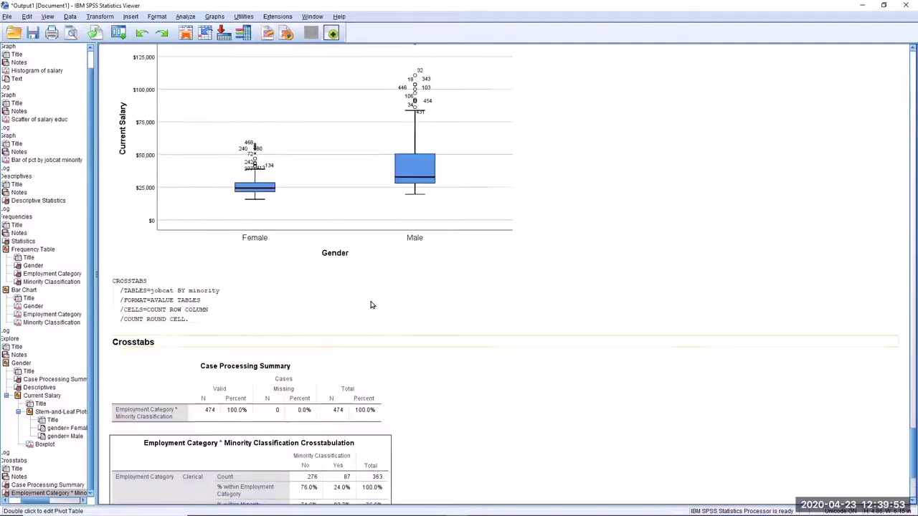
{"action": "scroll", "coordinate": [372, 307], "scroll_direction": "up", "scroll_amount": 18}
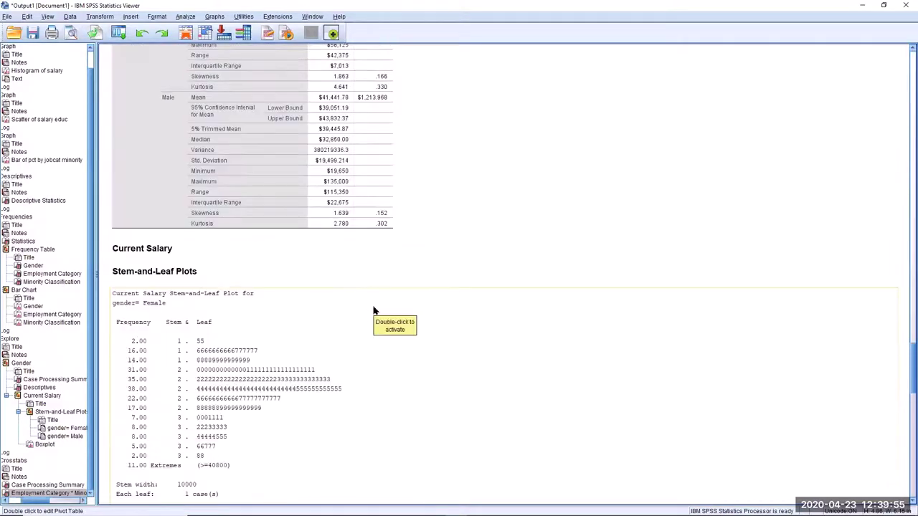
{"action": "scroll", "coordinate": [374, 311], "scroll_direction": "up", "scroll_amount": 3}
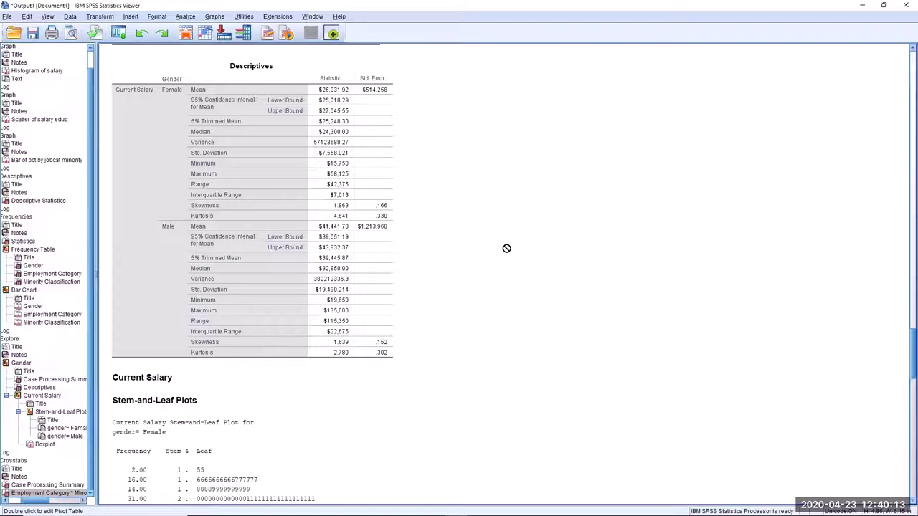
{"action": "left_click", "coordinate": [265, 284]}
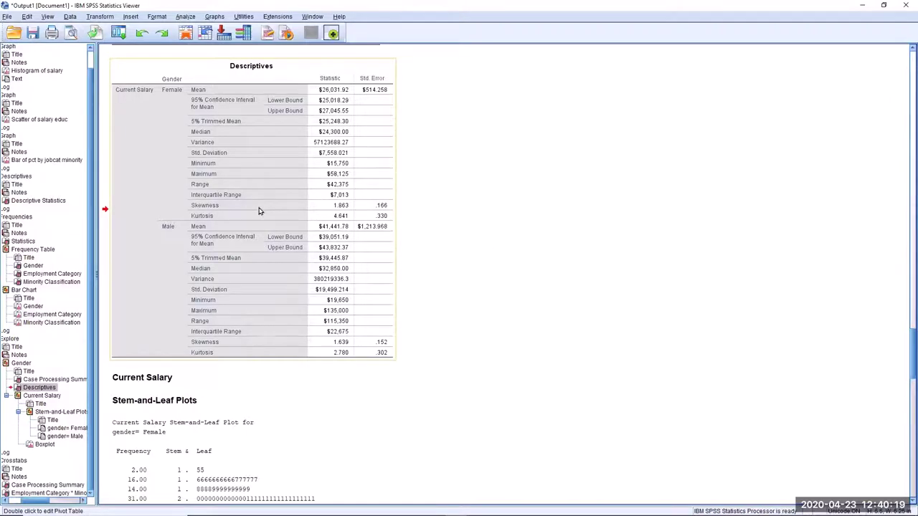
{"action": "scroll", "coordinate": [258, 210], "scroll_direction": "up", "scroll_amount": 5}
{"action": "scroll", "coordinate": [260, 211], "scroll_direction": "up", "scroll_amount": 3}
{"action": "left_click", "coordinate": [301, 194]}
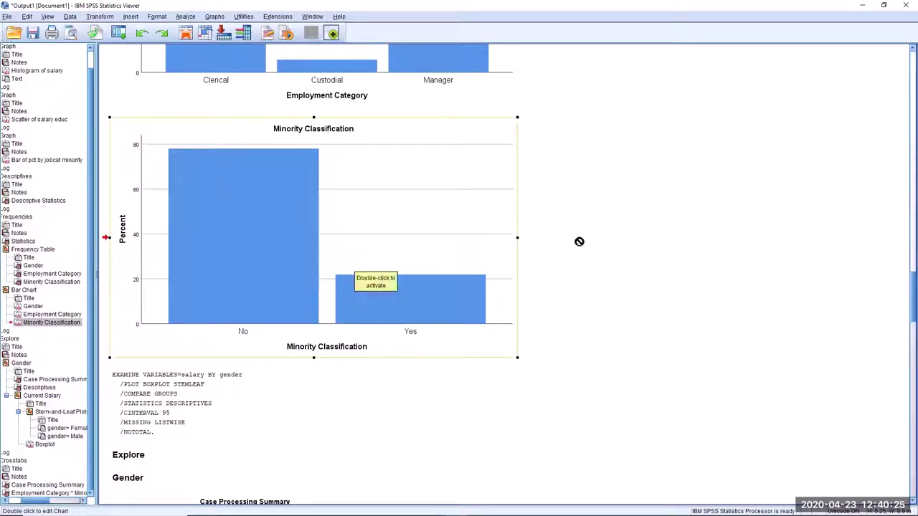
{"action": "left_click", "coordinate": [598, 221]}
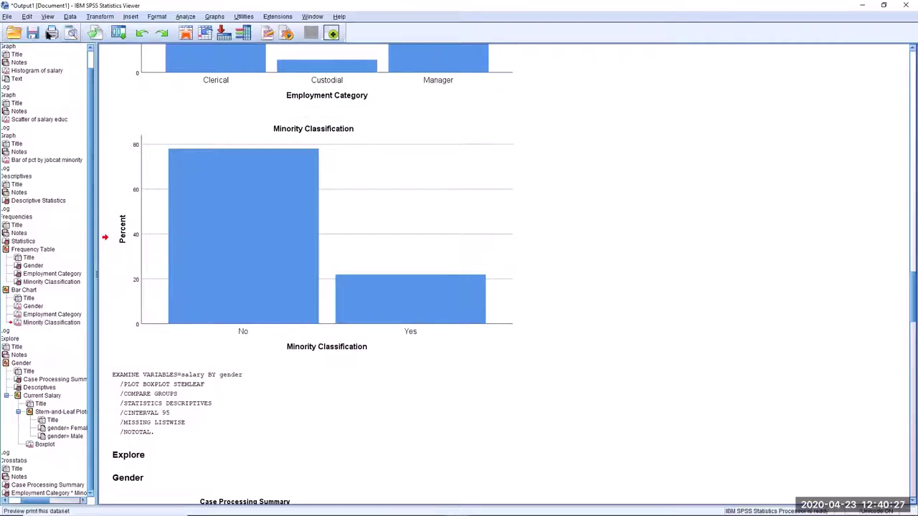
Set up an output export of all visible objects in Word/RTF (*.doc) format.
{"action": "left_click", "coordinate": [7, 17]}
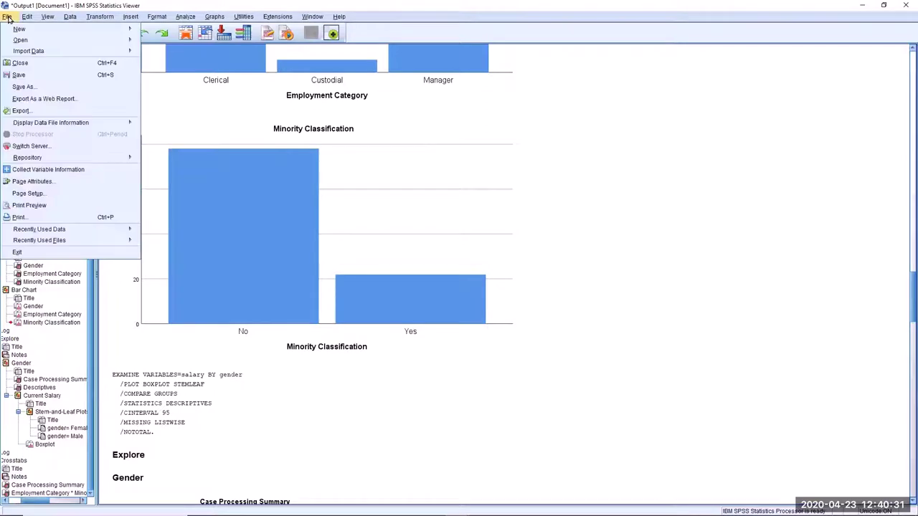
{"action": "left_click", "coordinate": [21, 111]}
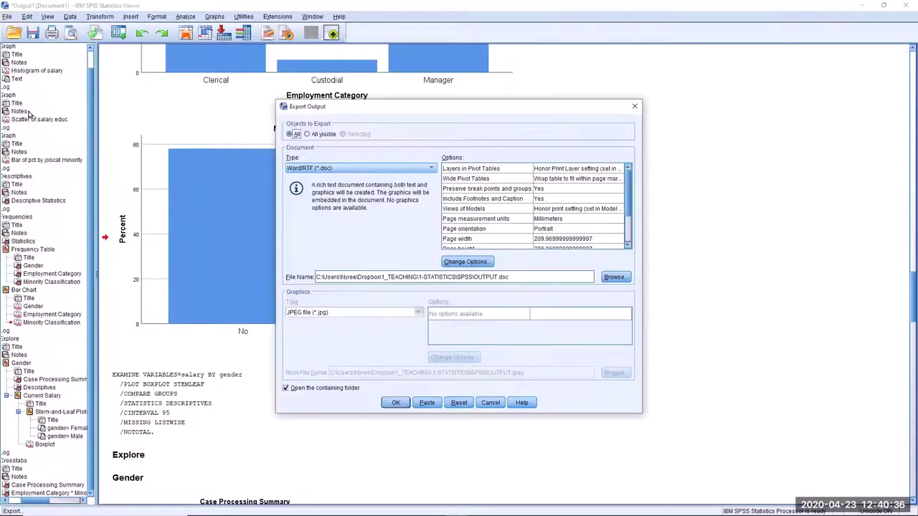
{"action": "left_click", "coordinate": [307, 135]}
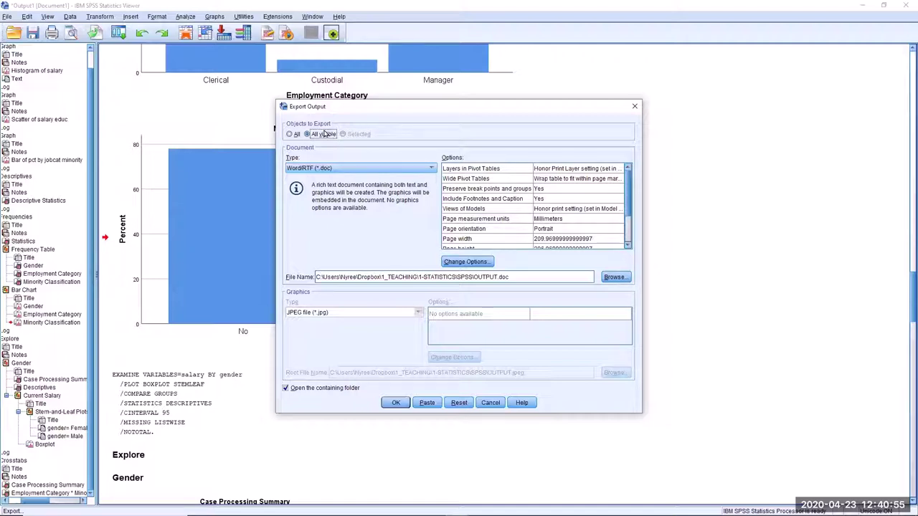
{"action": "left_click", "coordinate": [432, 169]}
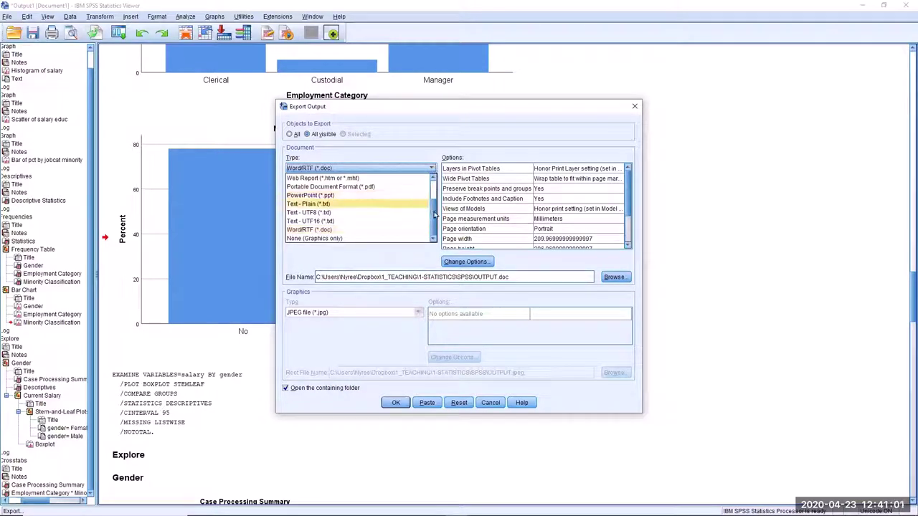
{"action": "left_click_drag", "start_coordinate": [434, 215], "coordinate": [437, 185]}
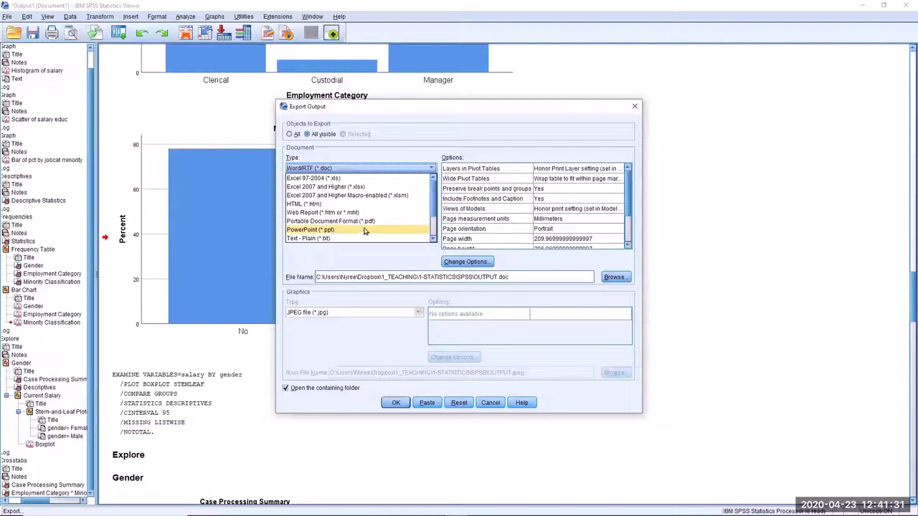
{"action": "scroll", "coordinate": [432, 206], "scroll_direction": "down", "scroll_amount": 4}
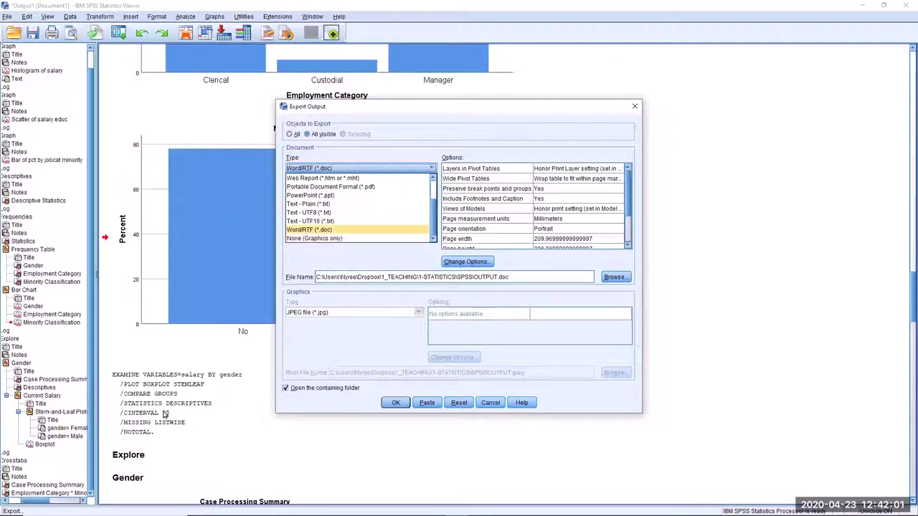
{"action": "left_click", "coordinate": [316, 230]}
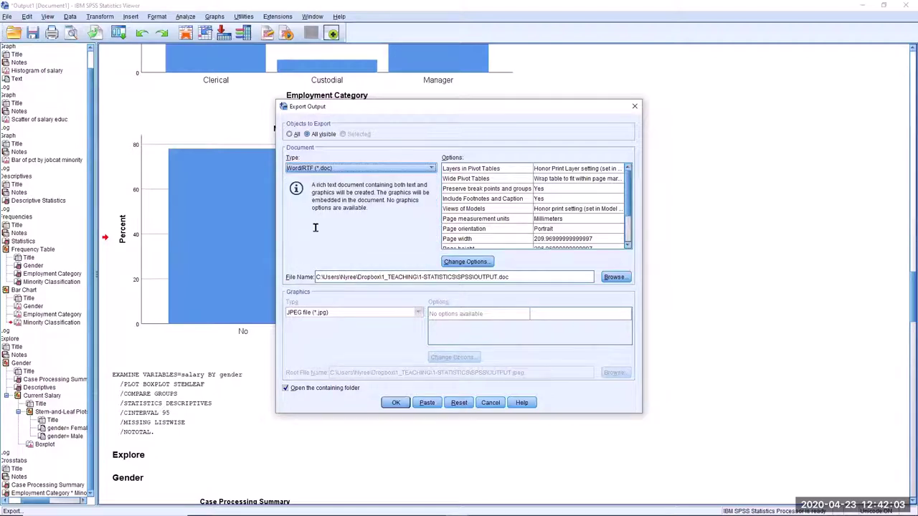
Export the output as OUTPUT.doc in the SPSS folder, replacing the existing file.
{"action": "triple_click", "coordinate": [564, 277]}
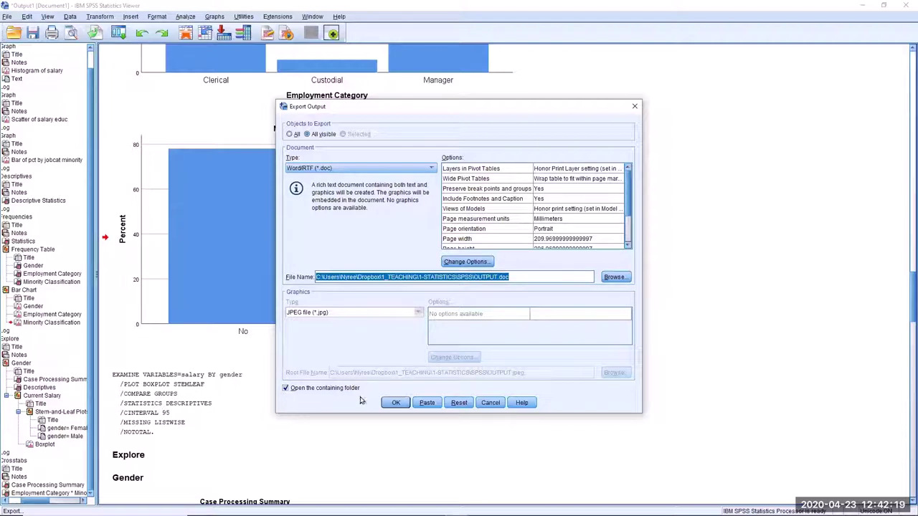
{"action": "left_click", "coordinate": [396, 404]}
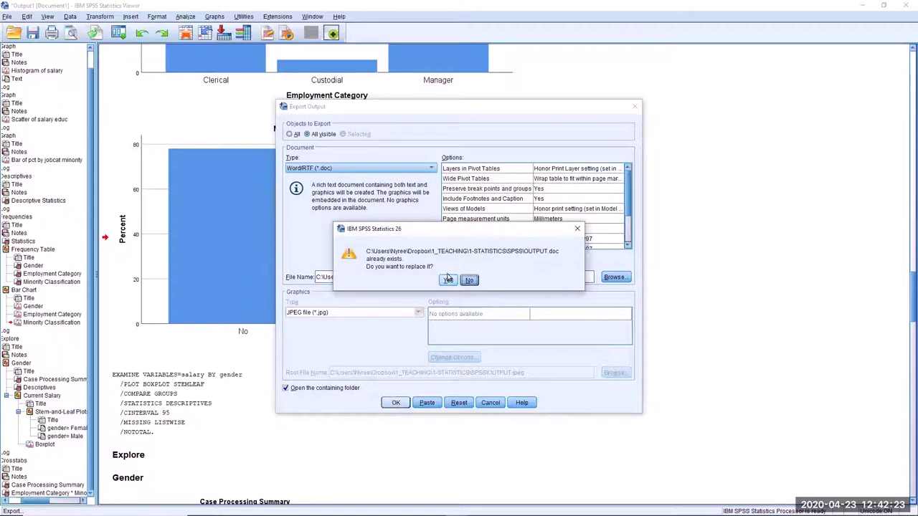
{"action": "left_click", "coordinate": [448, 279]}
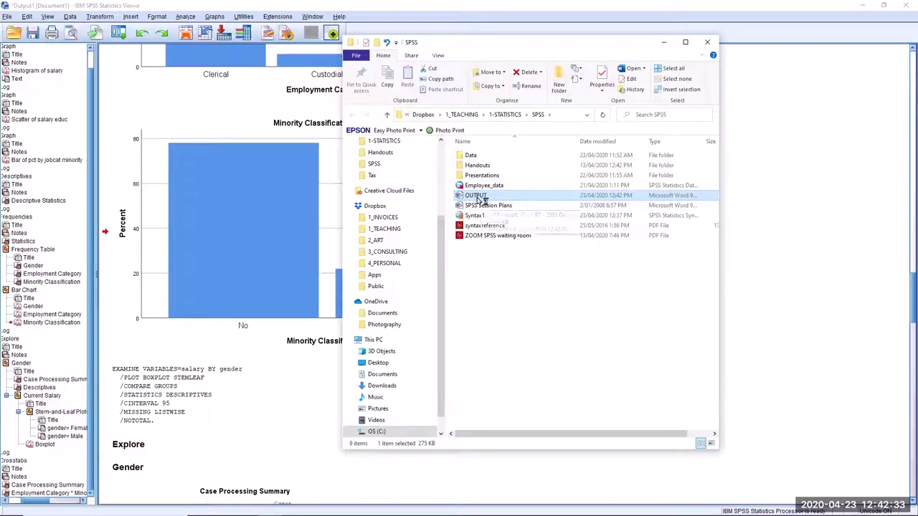
Open the exported OUTPUT document in Word and look over its opening syntax and the histogram of salary by gender.
{"action": "double_click", "coordinate": [479, 197]}
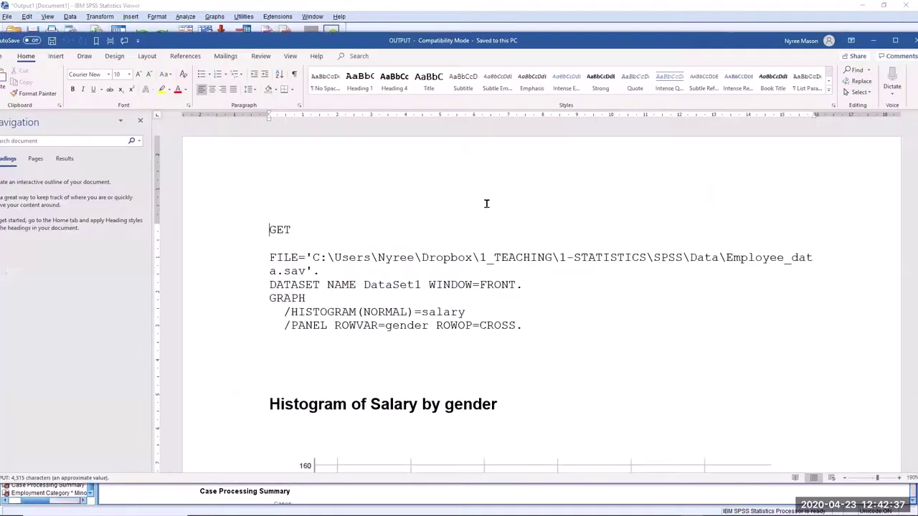
{"action": "scroll", "coordinate": [473, 263], "scroll_direction": "down", "scroll_amount": 3}
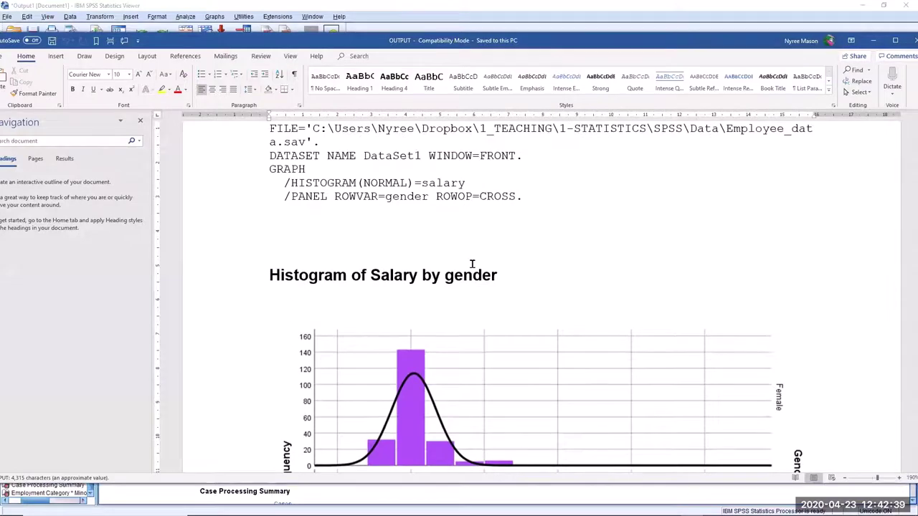
{"action": "scroll", "coordinate": [472, 264], "scroll_direction": "down", "scroll_amount": 1}
{"action": "scroll", "coordinate": [471, 258], "scroll_direction": "up", "scroll_amount": 5}
{"action": "left_click", "coordinate": [431, 272]}
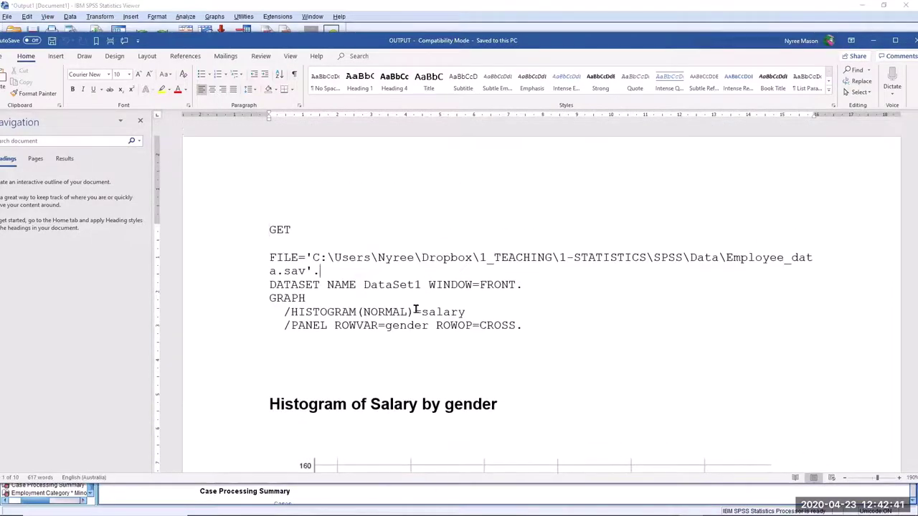
{"action": "scroll", "coordinate": [452, 316], "scroll_direction": "down", "scroll_amount": 5}
{"action": "scroll", "coordinate": [451, 315], "scroll_direction": "down", "scroll_amount": 1}
Shrink the picture of the salary histogram by gender proportionally to about 13 cm wide.
{"action": "left_click", "coordinate": [472, 284]}
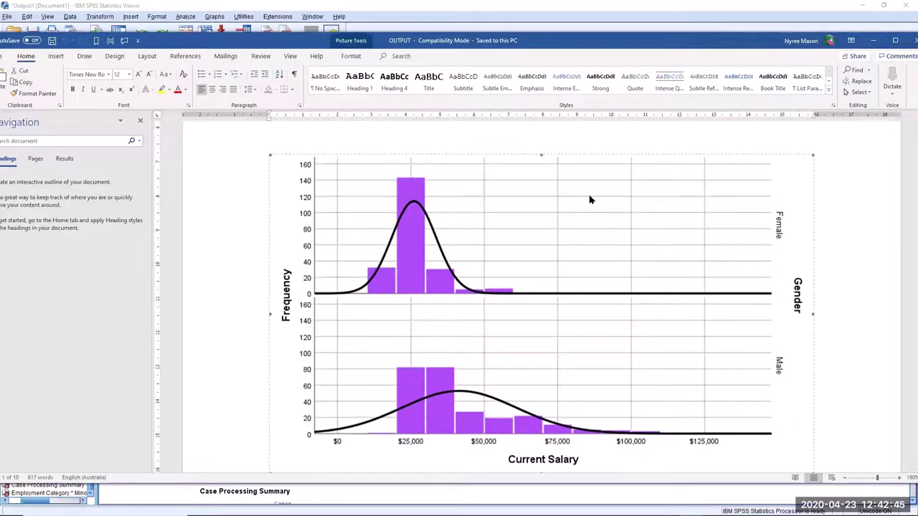
{"action": "scroll", "coordinate": [718, 361], "scroll_direction": "down", "scroll_amount": 1}
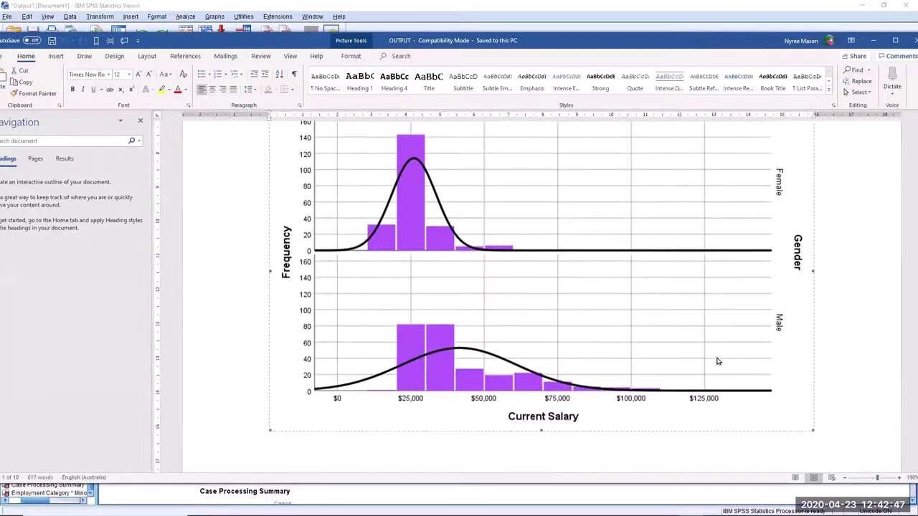
{"action": "left_click_drag", "start_coordinate": [813, 429], "coordinate": [693, 373]}
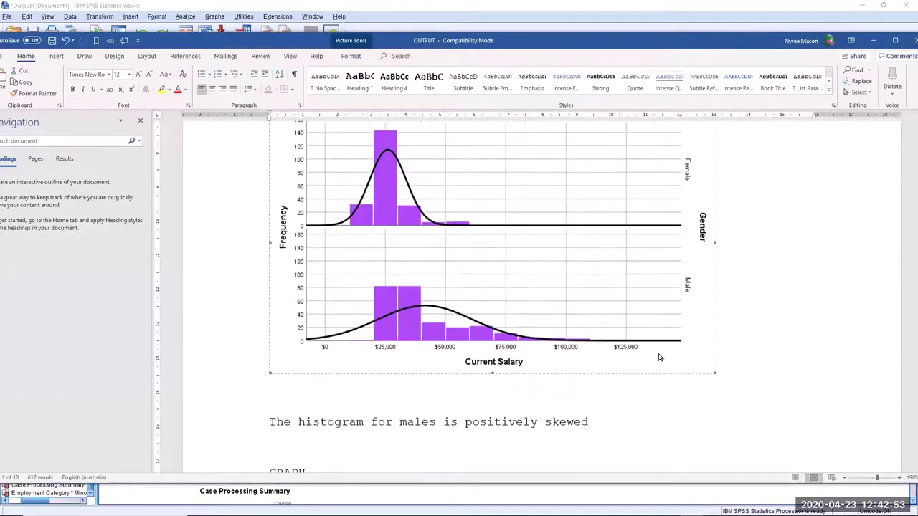
Replace the "Average" column heading in the Descriptive Statistics table with "Mean".
{"action": "scroll", "coordinate": [651, 353], "scroll_direction": "down", "scroll_amount": 15}
{"action": "scroll", "coordinate": [650, 353], "scroll_direction": "down", "scroll_amount": 5}
{"action": "scroll", "coordinate": [720, 316], "scroll_direction": "down", "scroll_amount": 6}
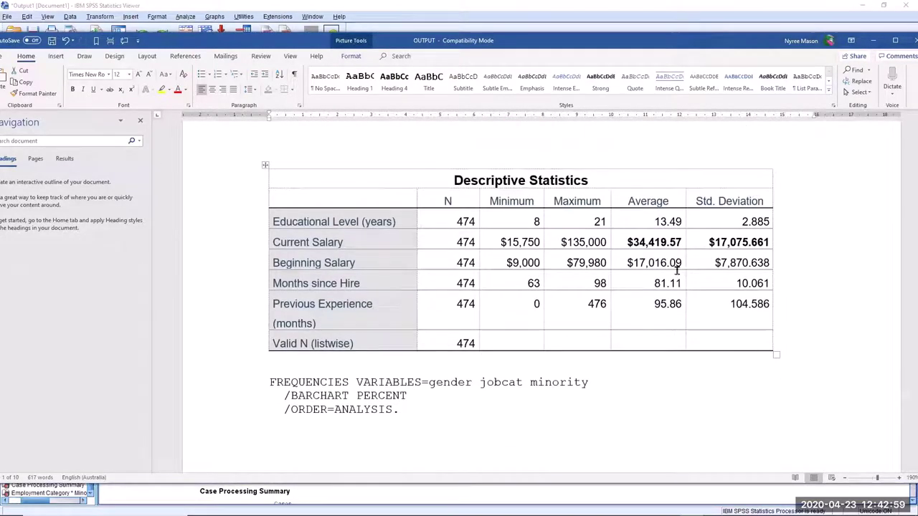
{"action": "left_click", "coordinate": [666, 262]}
{"action": "double_click", "coordinate": [652, 202]}
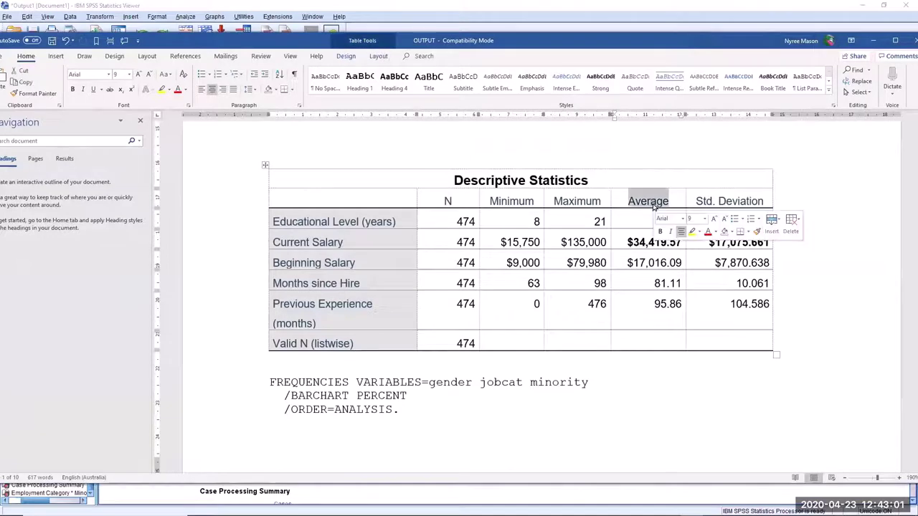
{"action": "type", "text": "Mean"}
{"action": "left_click", "coordinate": [644, 242]}
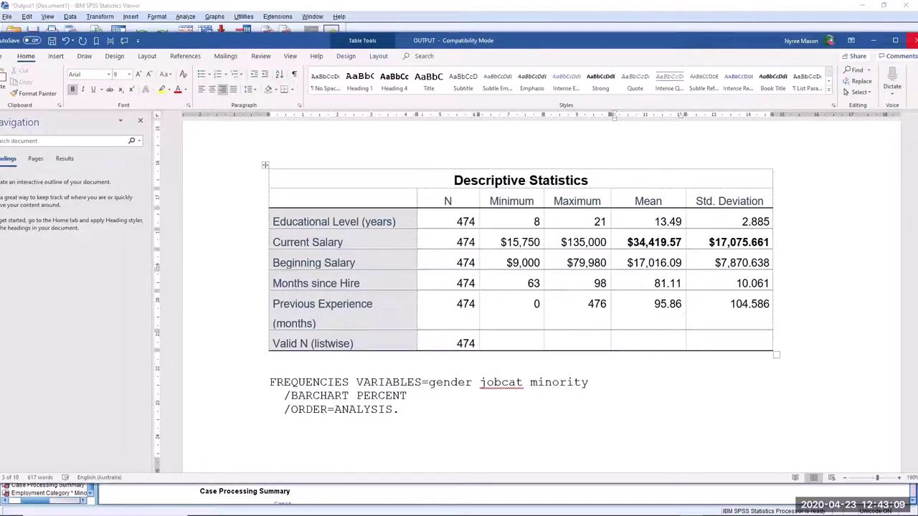
Close the OUTPUT document with its changes saved, and close the SPSS folder window.
{"action": "left_click", "coordinate": [913, 41]}
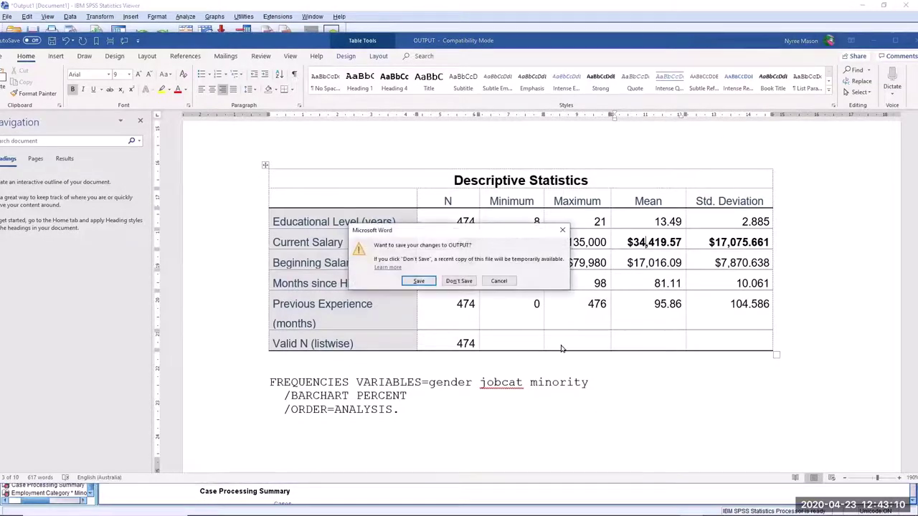
{"action": "left_click", "coordinate": [429, 282]}
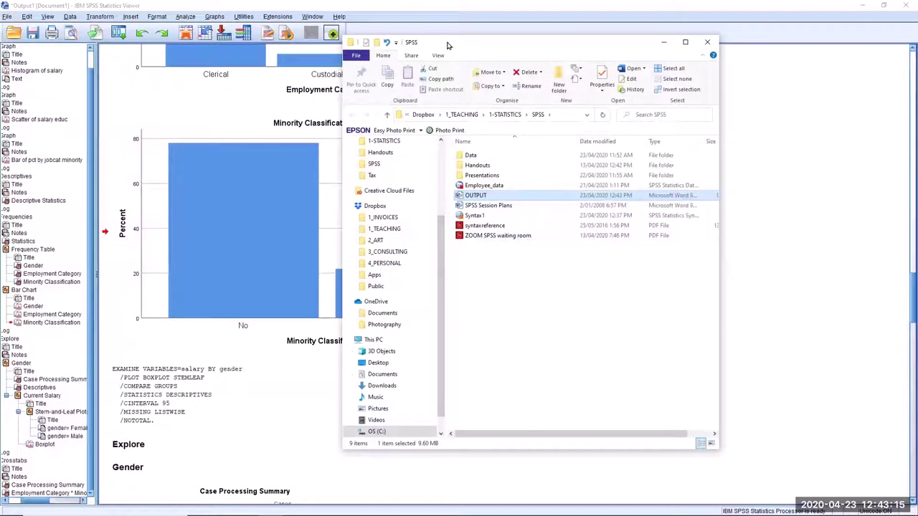
{"action": "left_click", "coordinate": [708, 42]}
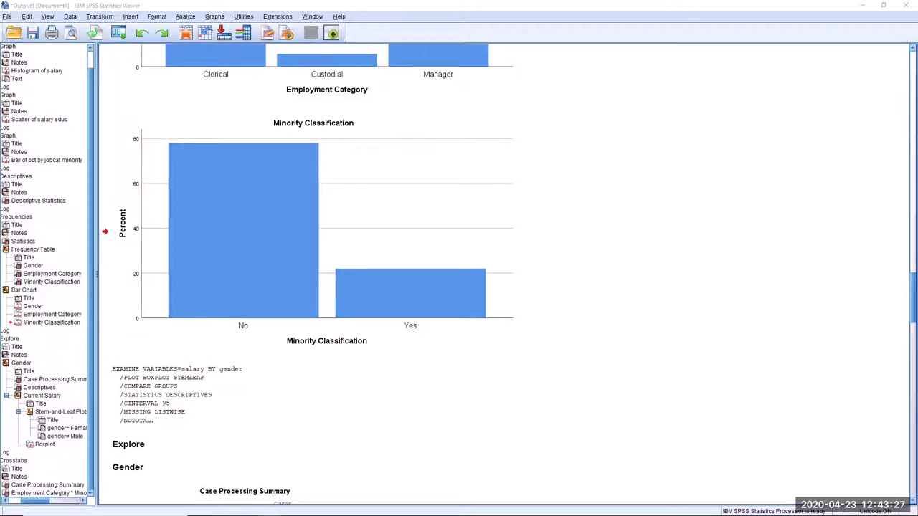
Switch to the Employee_data Data Editor and inspect the salary and salbegin values of the first cases.
{"action": "mouse_move", "coordinate": [295, 513]}
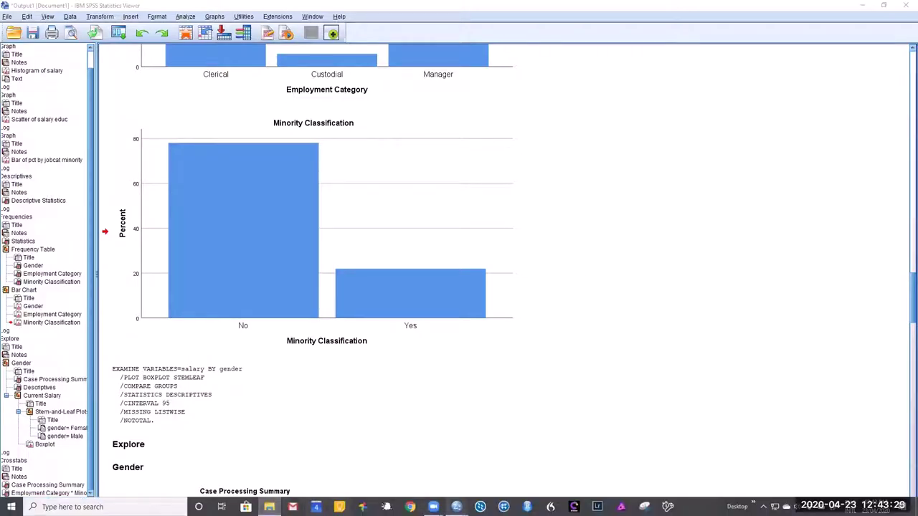
{"action": "mouse_move", "coordinate": [457, 507]}
{"action": "left_click", "coordinate": [468, 478]}
{"action": "left_click", "coordinate": [267, 94]}
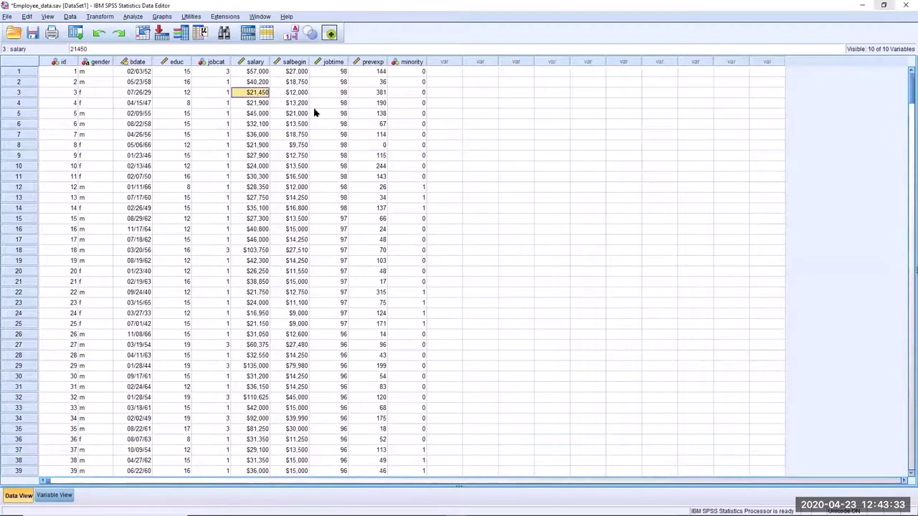
{"action": "left_click", "coordinate": [297, 72]}
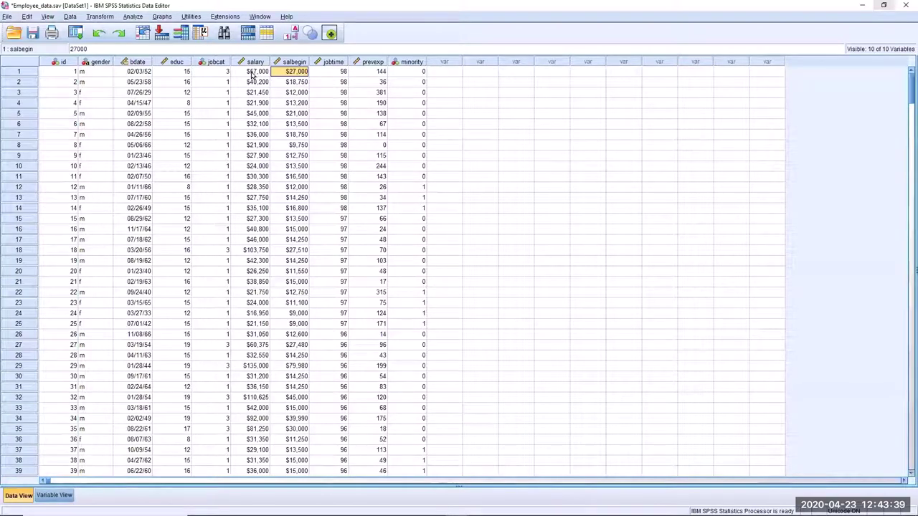
Start computing a new variable with Salary_Diff as the target variable name.
{"action": "left_click", "coordinate": [255, 74]}
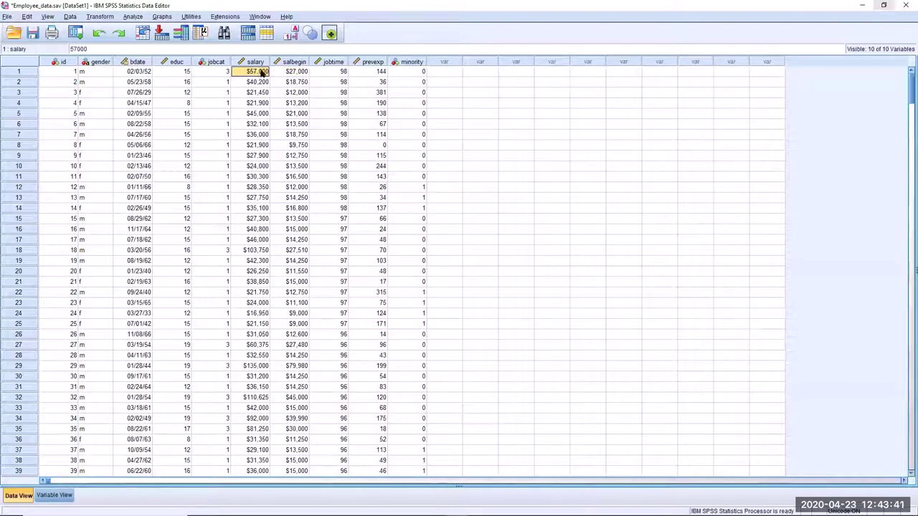
{"action": "left_click", "coordinate": [298, 73]}
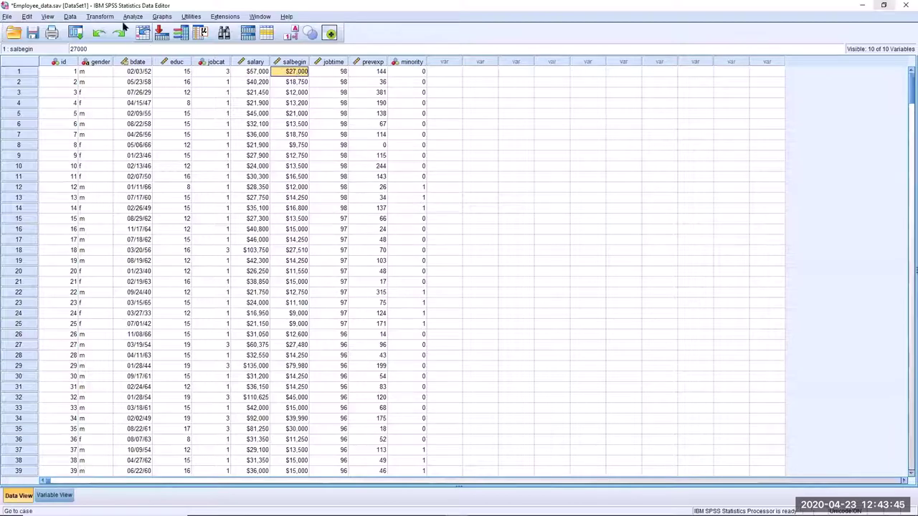
{"action": "left_click", "coordinate": [101, 16]}
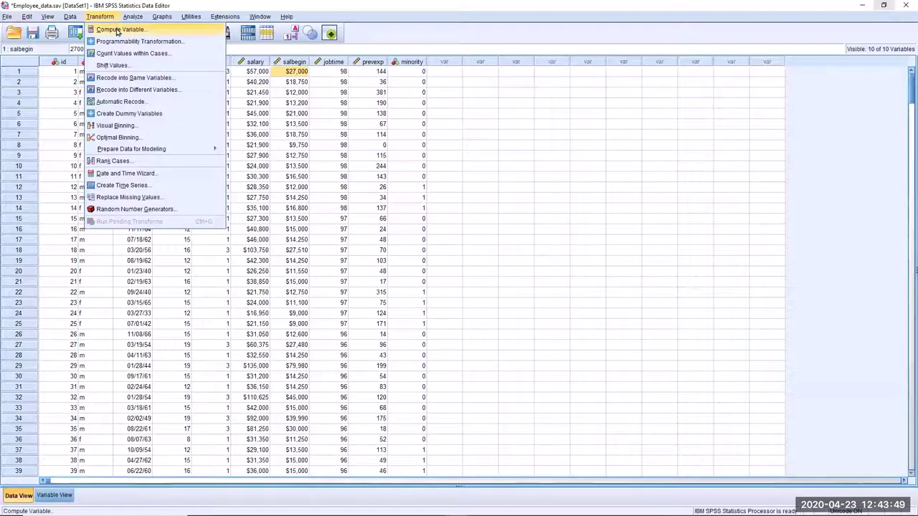
{"action": "left_click", "coordinate": [116, 30]}
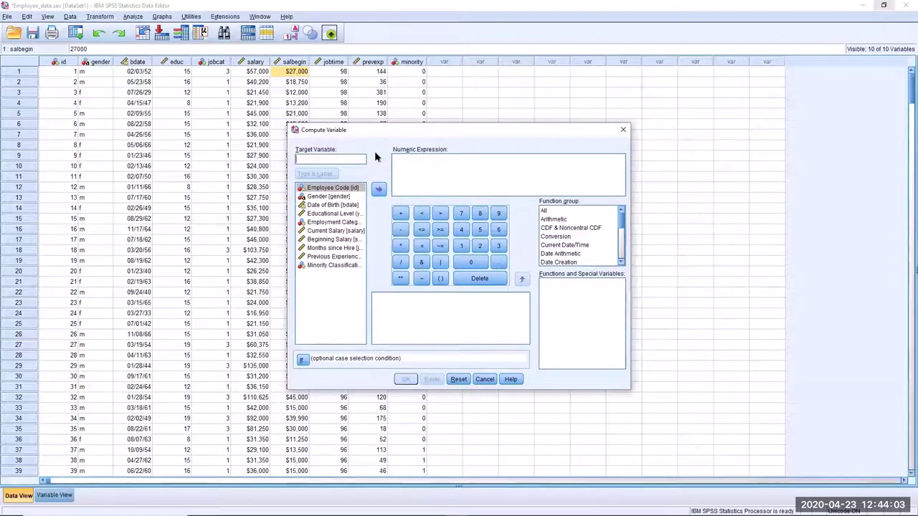
{"action": "type", "text": "Salary_Diff"}
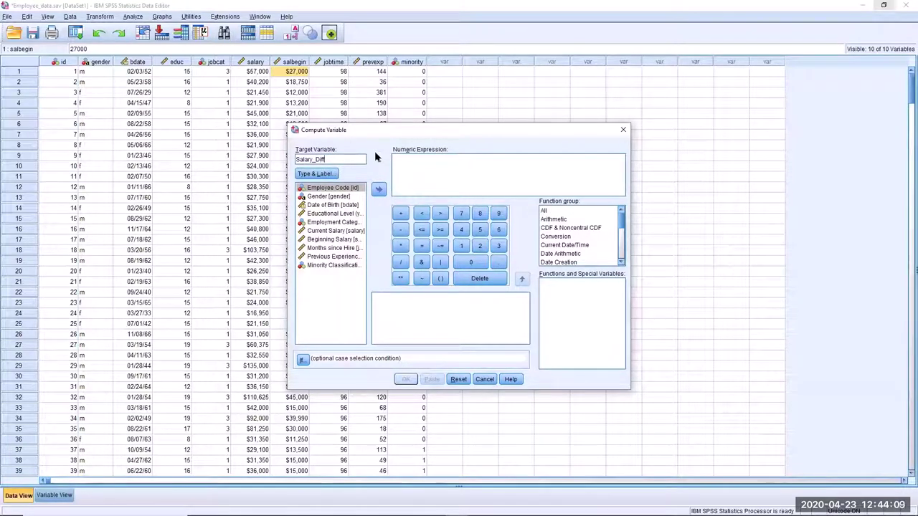
{"action": "left_click", "coordinate": [420, 170]}
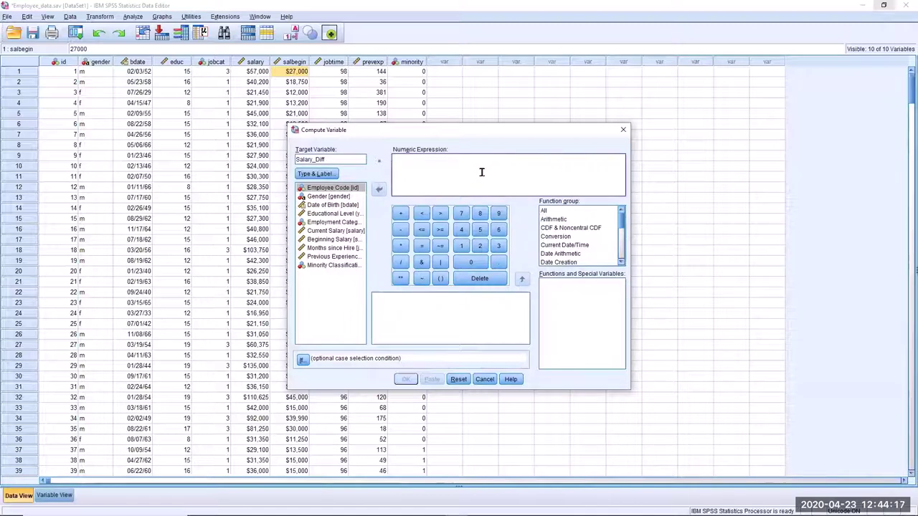
{"action": "type", "text": "salary"}
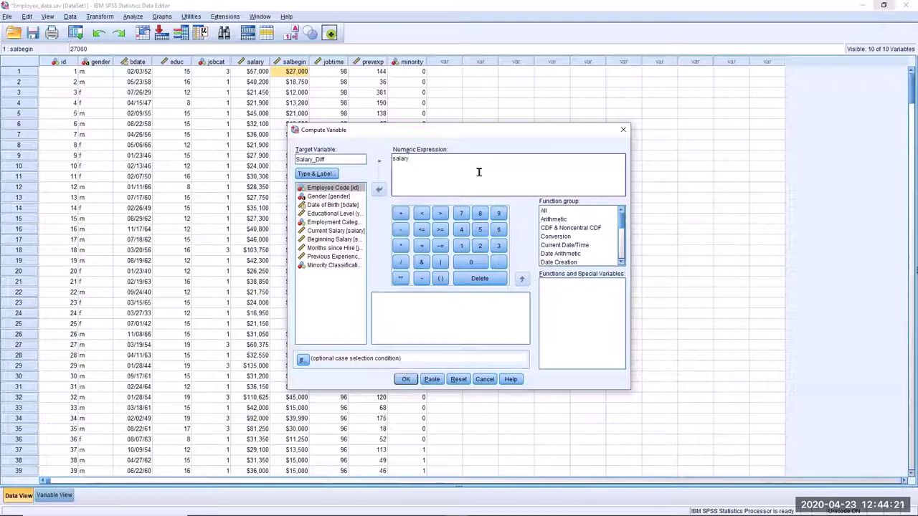
{"action": "key", "text": "BackSpace"}
{"action": "key", "text": "BackSpace"}
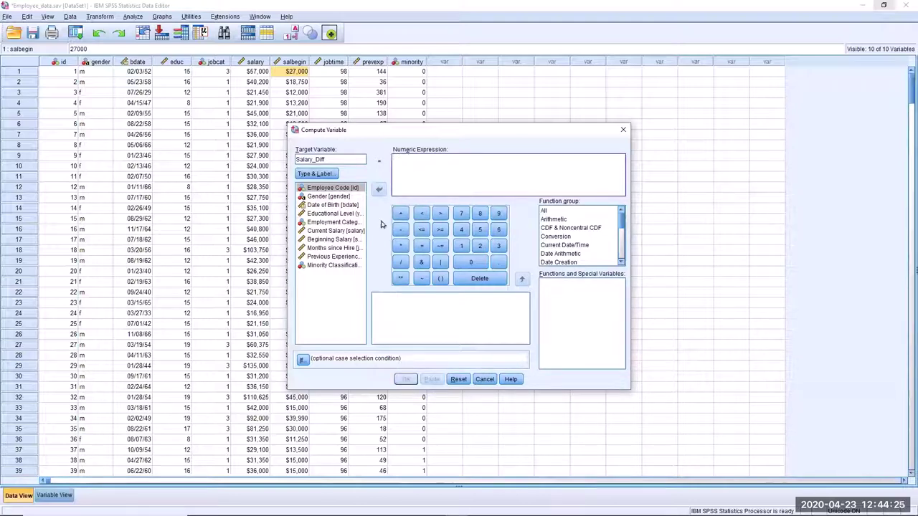
Build the numeric expression salary - salbegin from the listed variables and remove the trial exponent ** 2 from its end.
{"action": "left_click", "coordinate": [331, 232]}
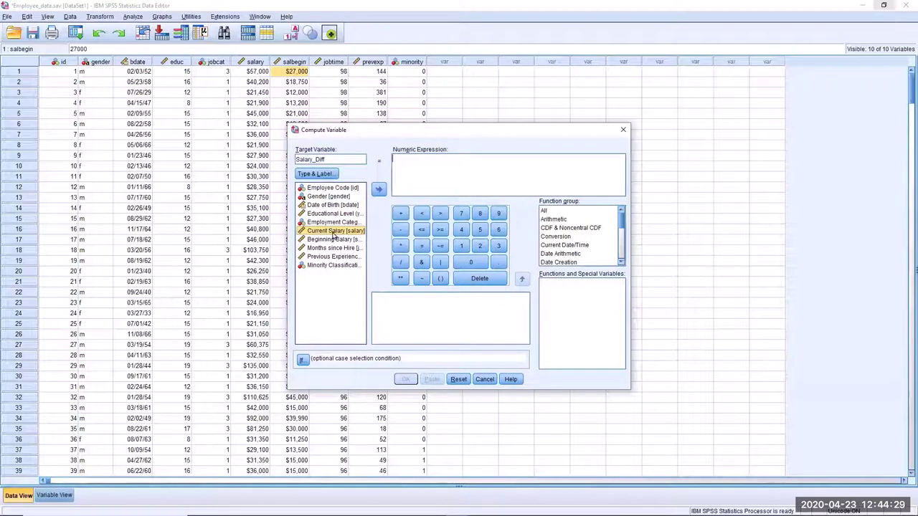
{"action": "left_click", "coordinate": [379, 190]}
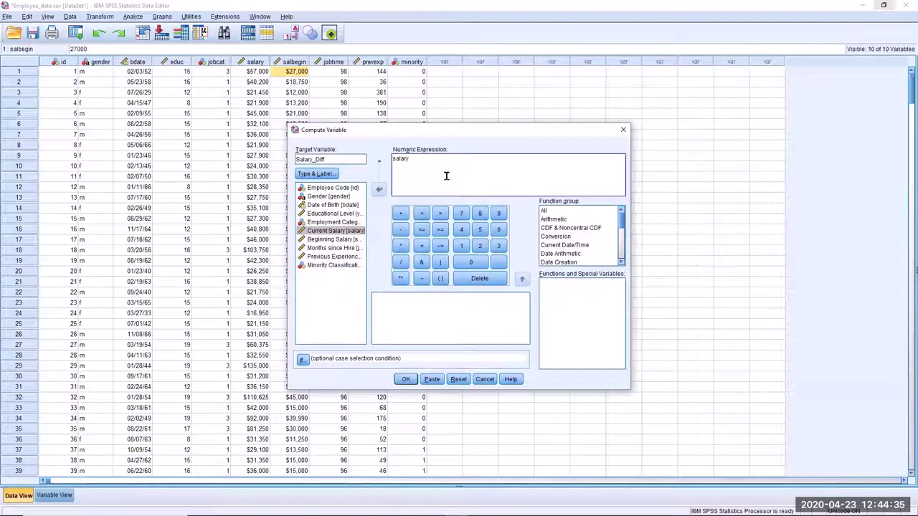
{"action": "left_click", "coordinate": [400, 230]}
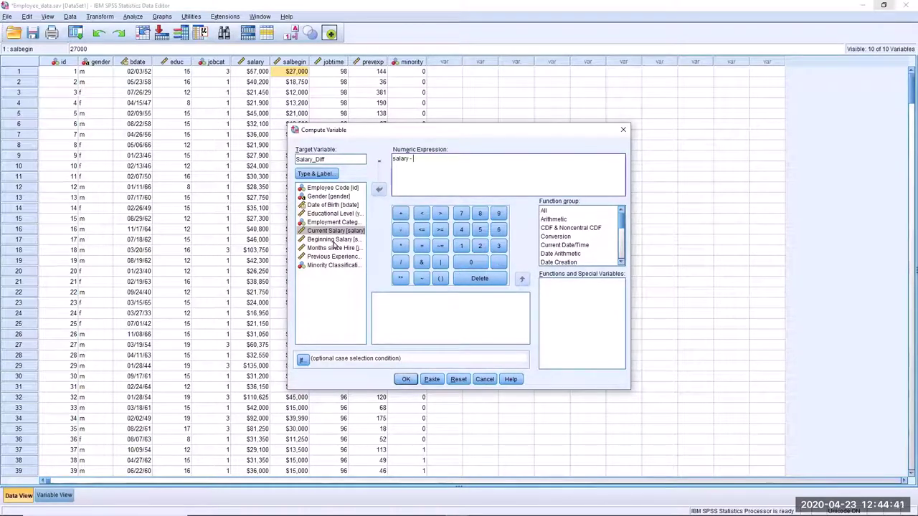
{"action": "left_click", "coordinate": [336, 241]}
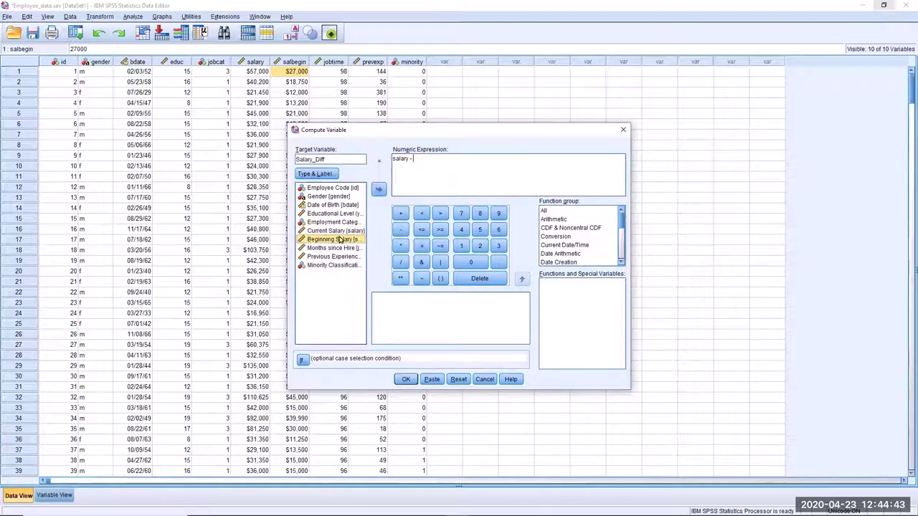
{"action": "left_click", "coordinate": [380, 190]}
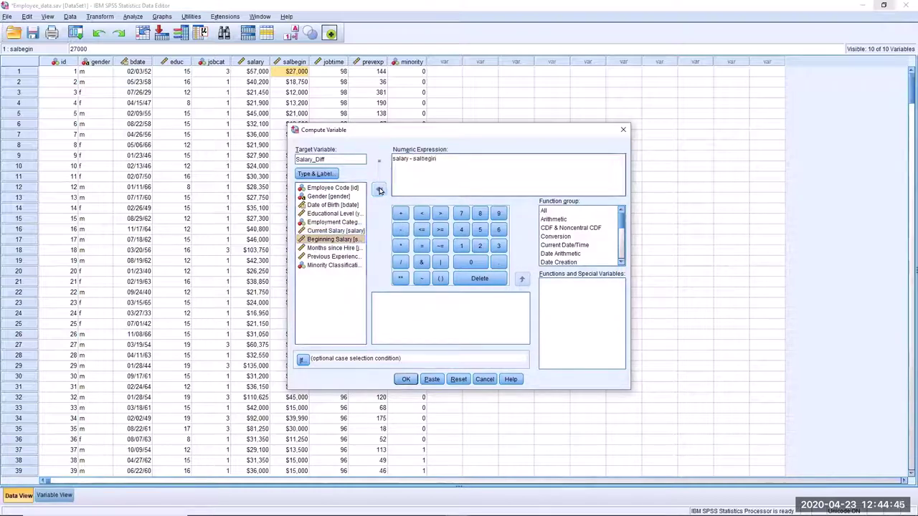
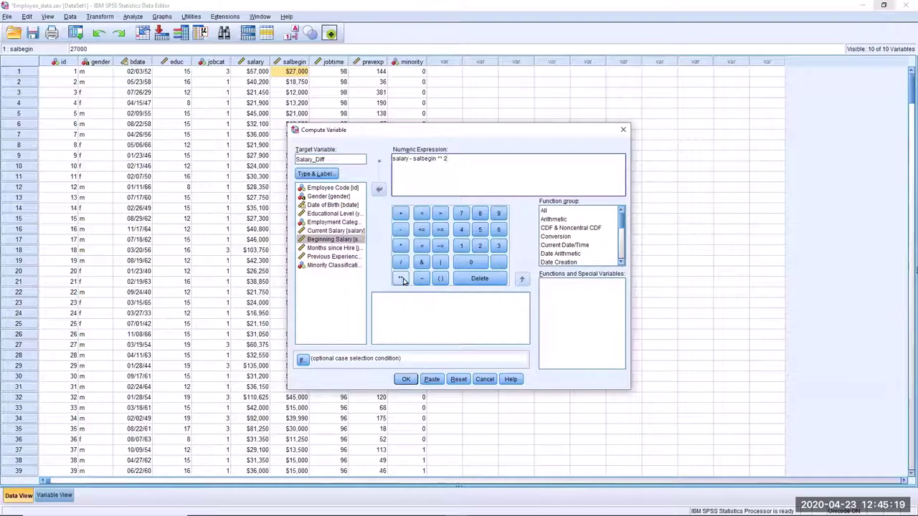
{"action": "key", "text": "BackSpace"}
{"action": "key", "text": "BackSpace"}
Browse the All, Arithmetic, Current Date/Time and Date Arithmetic function groups, and read the description of the Ln function.
{"action": "left_click", "coordinate": [557, 220]}
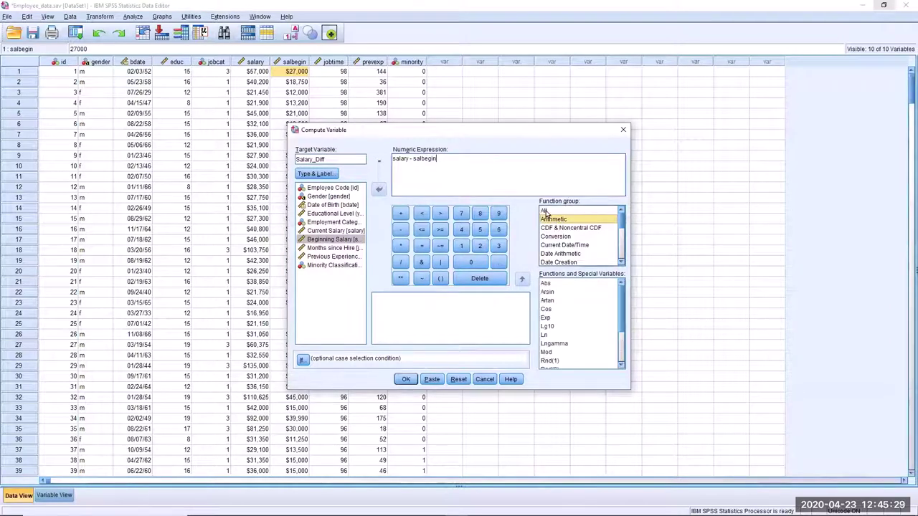
{"action": "left_click", "coordinate": [567, 211]}
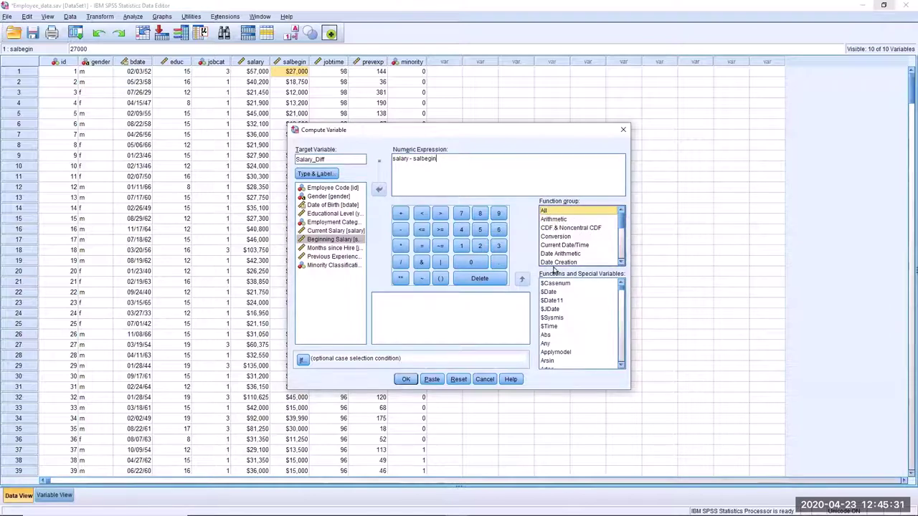
{"action": "left_click", "coordinate": [556, 220]}
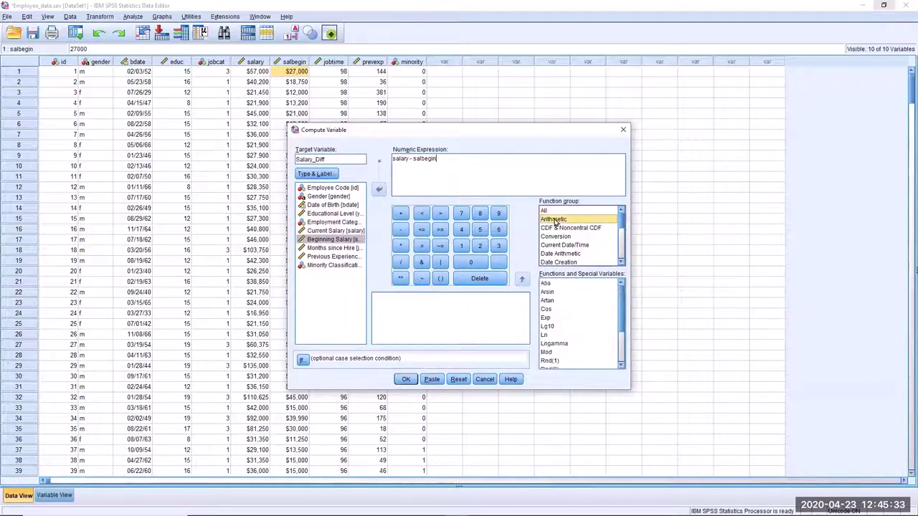
{"action": "mouse_move", "coordinate": [621, 297]}
{"action": "left_mouse_down"}
{"action": "mouse_move", "coordinate": [621, 342]}
{"action": "mouse_move", "coordinate": [621, 297]}
{"action": "left_mouse_up"}
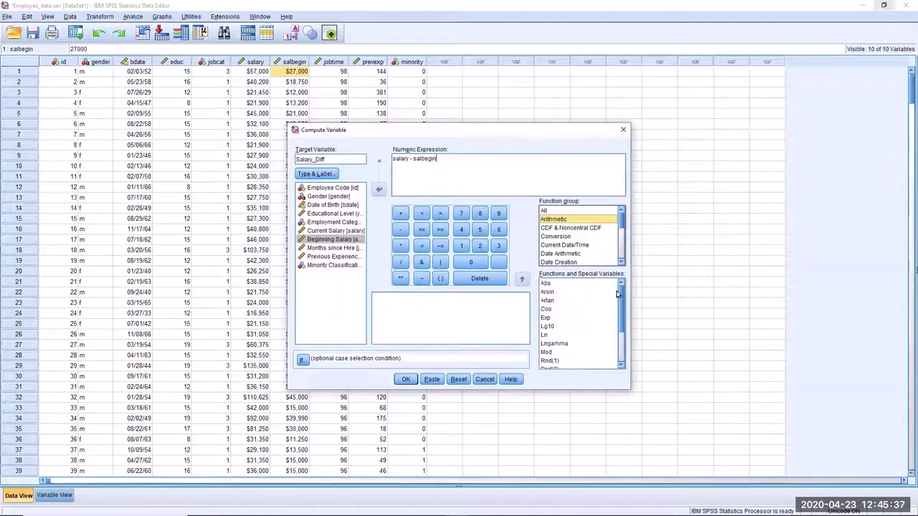
{"action": "left_click", "coordinate": [544, 335]}
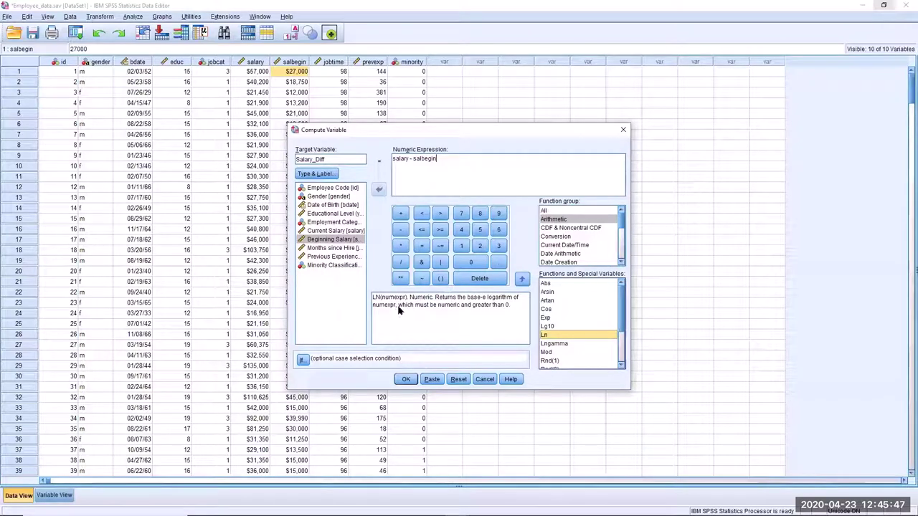
{"action": "left_click", "coordinate": [574, 246]}
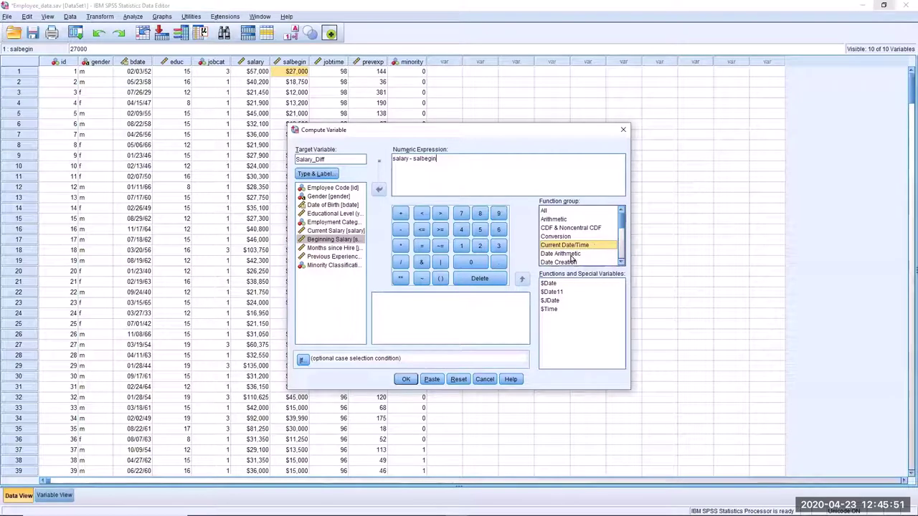
{"action": "left_click", "coordinate": [573, 255]}
{"action": "left_click", "coordinate": [575, 246]}
{"action": "left_click", "coordinate": [451, 163]}
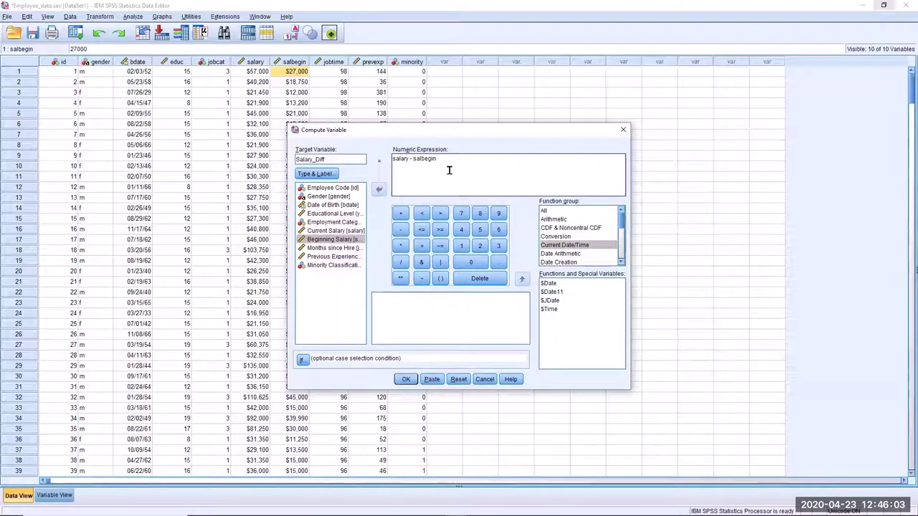
Run the Salary_Diff computation and inspect the new column's values in the Employee_data Data Editor.
{"action": "left_click", "coordinate": [406, 380]}
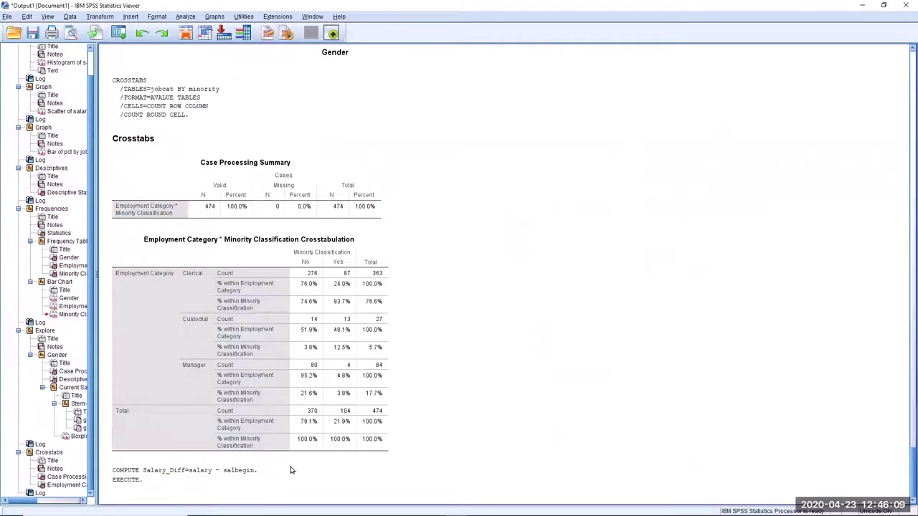
{"action": "left_click", "coordinate": [230, 475]}
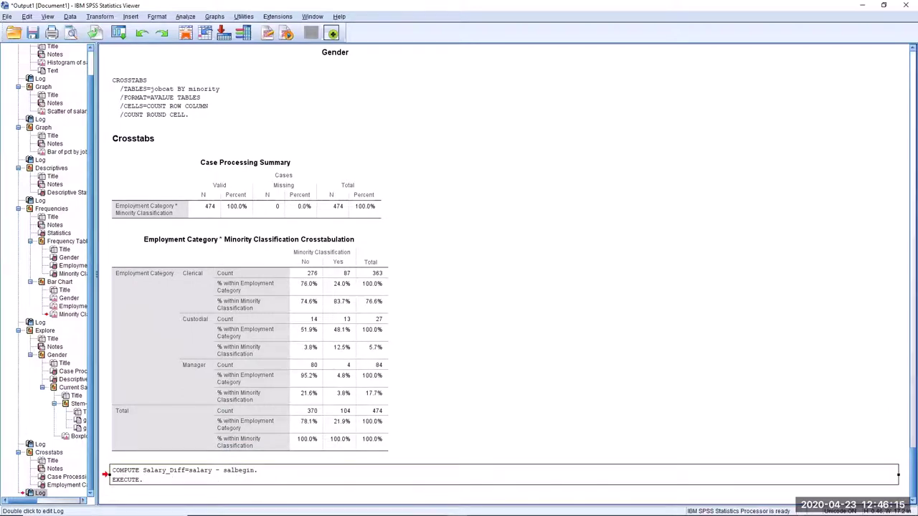
{"action": "mouse_move", "coordinate": [456, 506]}
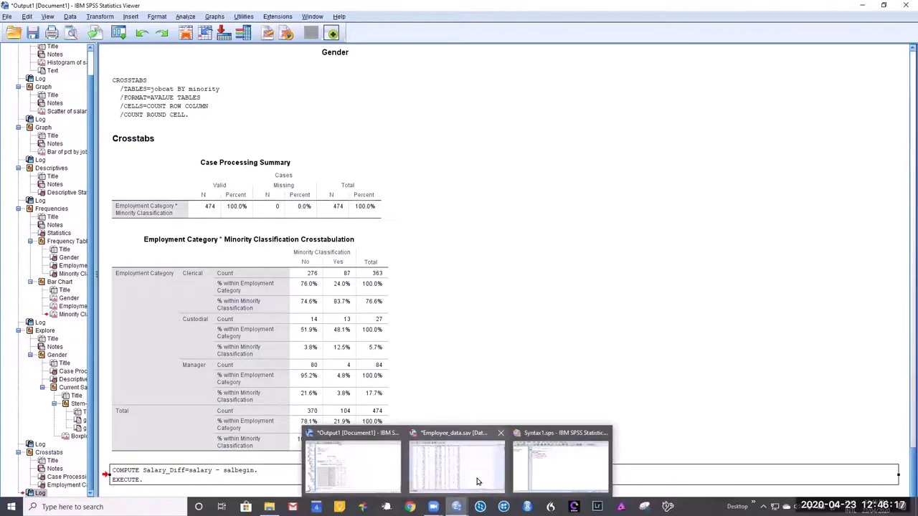
{"action": "left_click", "coordinate": [477, 479]}
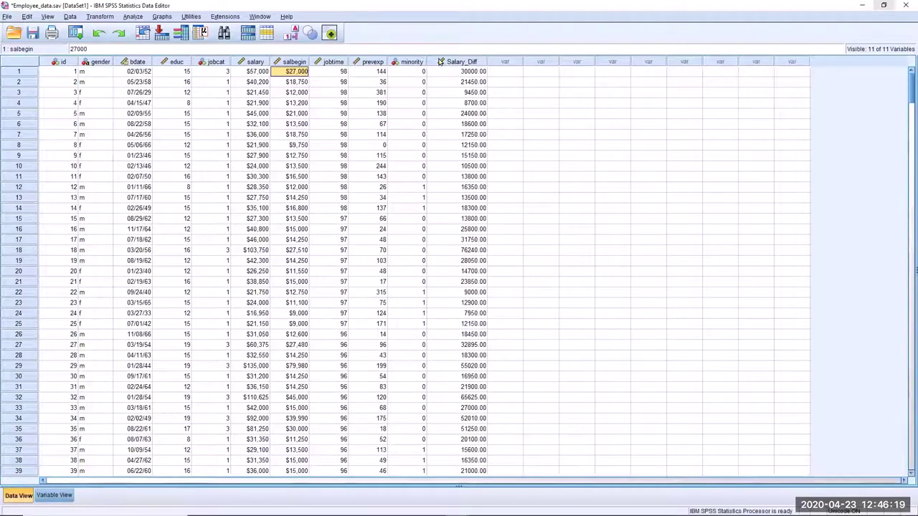
{"action": "left_click", "coordinate": [456, 62]}
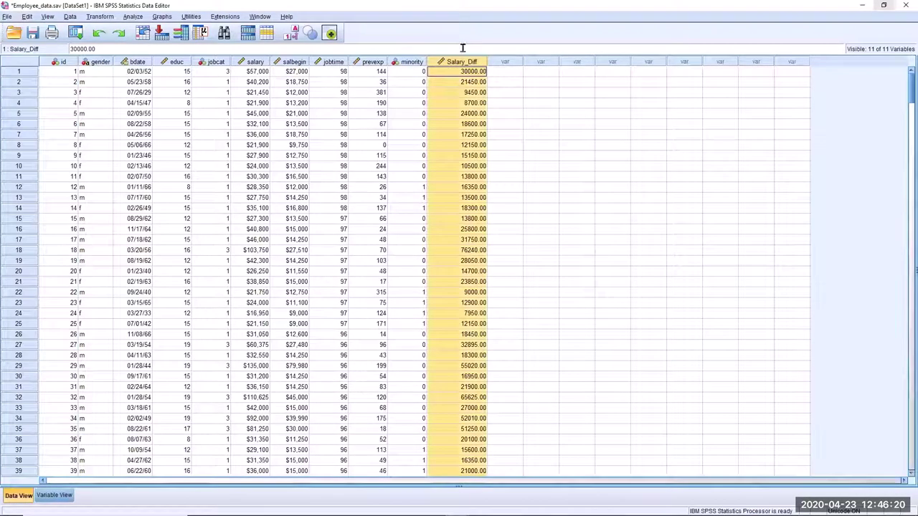
{"action": "left_click", "coordinate": [474, 146]}
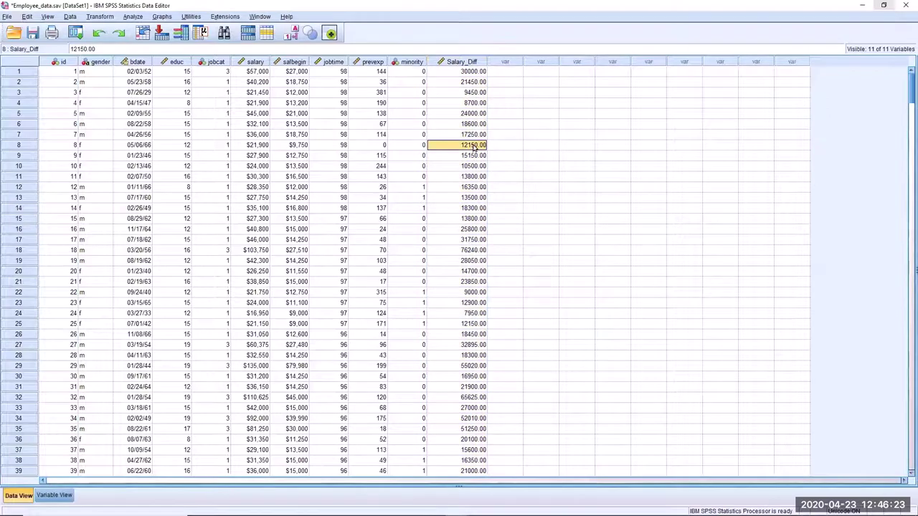
Show the variable definitions and widen the Label column enough to read the full variable labels.
{"action": "left_click", "coordinate": [64, 496]}
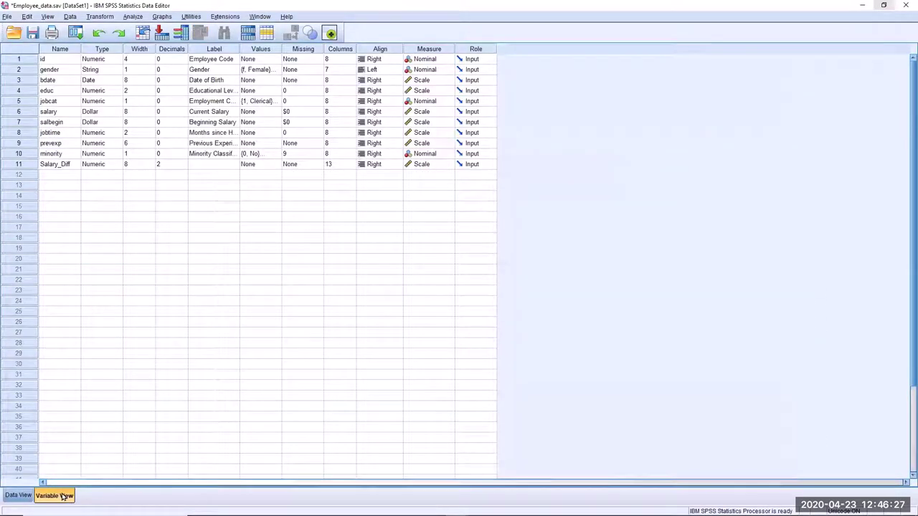
{"action": "left_click", "coordinate": [203, 164]}
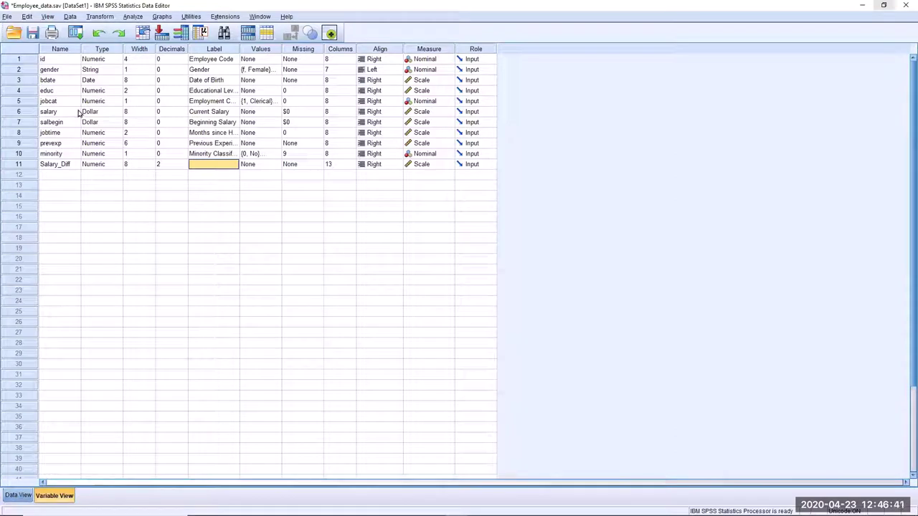
{"action": "left_click", "coordinate": [255, 100]}
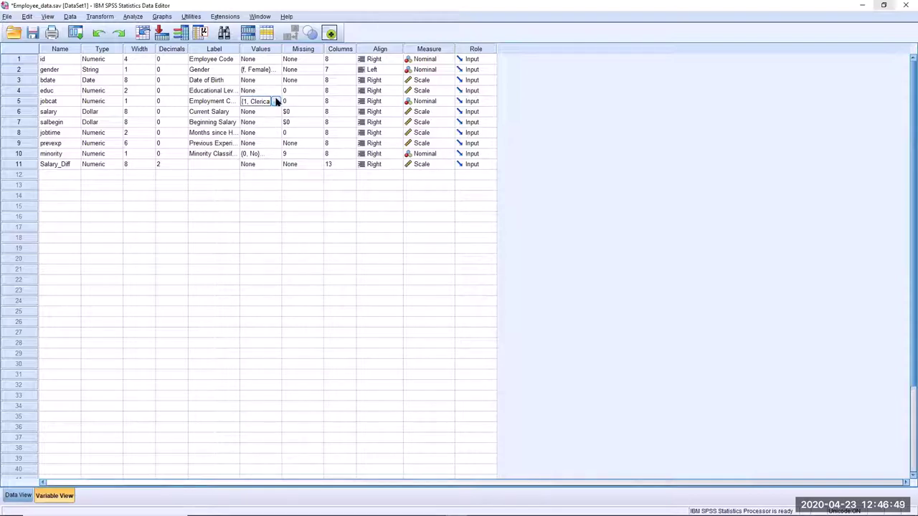
{"action": "left_click", "coordinate": [209, 91]}
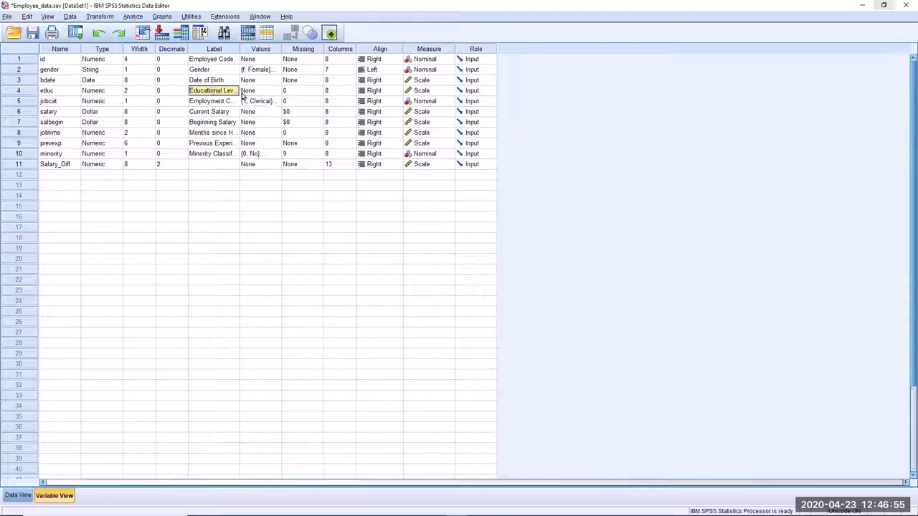
{"action": "double_click", "coordinate": [240, 48]}
{"action": "left_click_drag", "start_coordinate": [304, 48], "coordinate": [308, 48]}
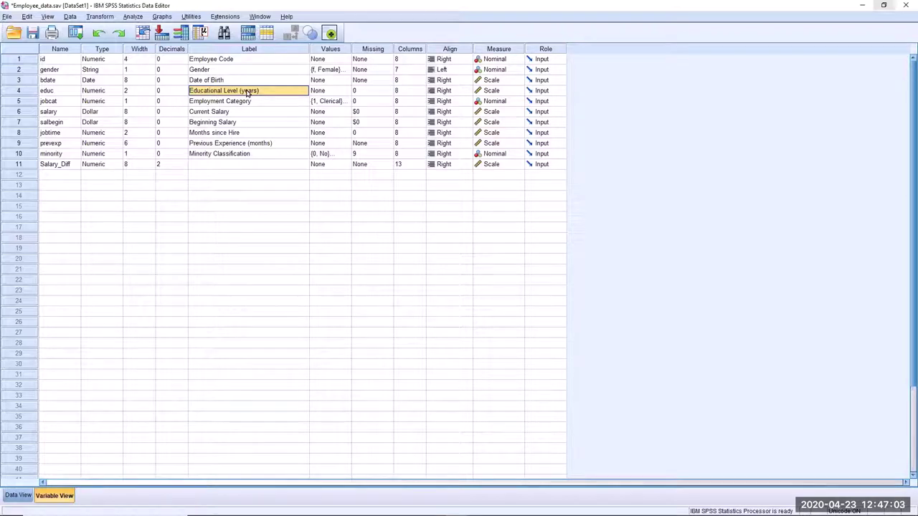
Start a Recode into Different Variables and add Educational Level (educ) as the input variable.
{"action": "left_click", "coordinate": [100, 17]}
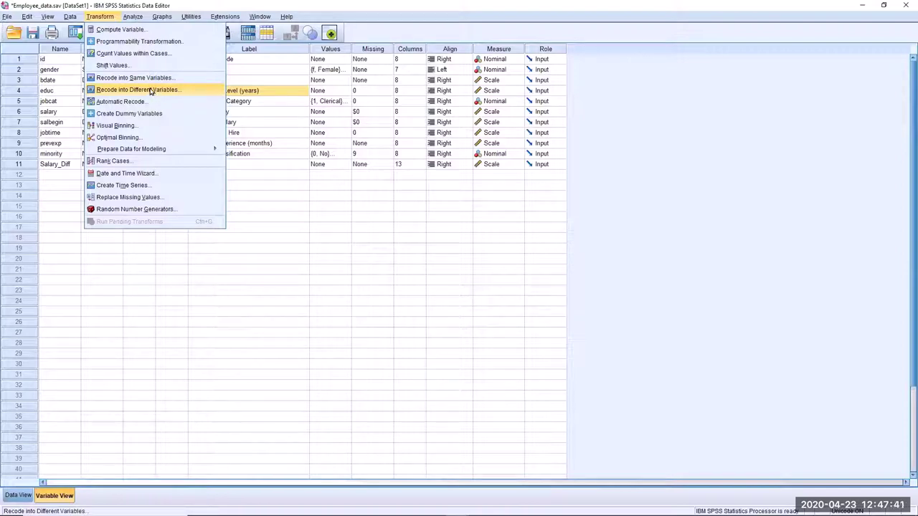
{"action": "left_click", "coordinate": [151, 91]}
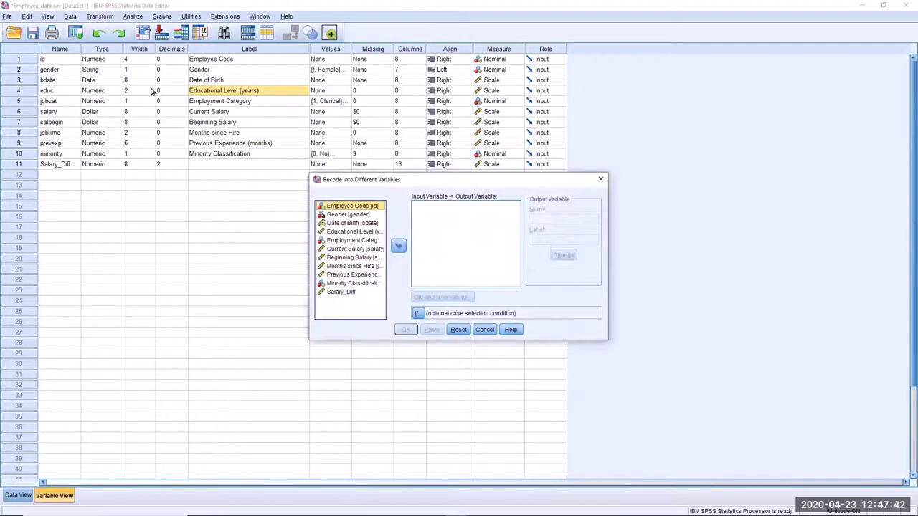
{"action": "left_click", "coordinate": [345, 232]}
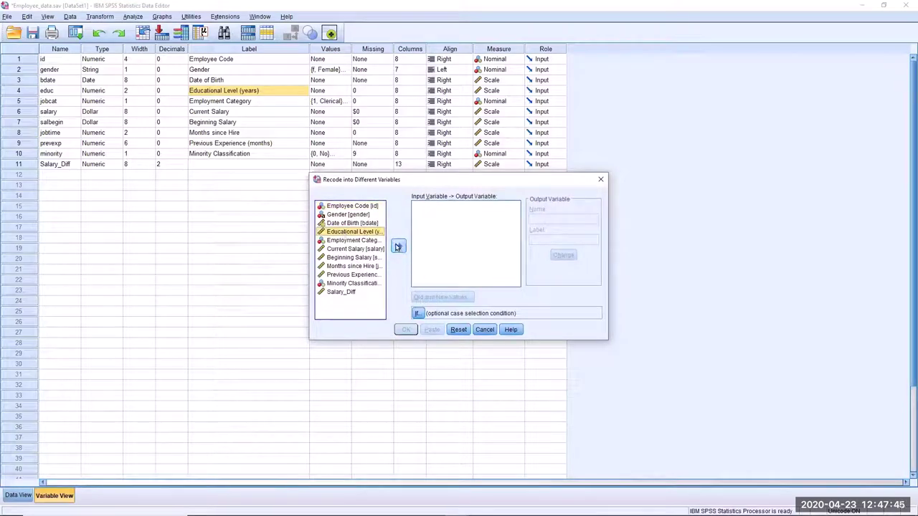
{"action": "left_click", "coordinate": [398, 247]}
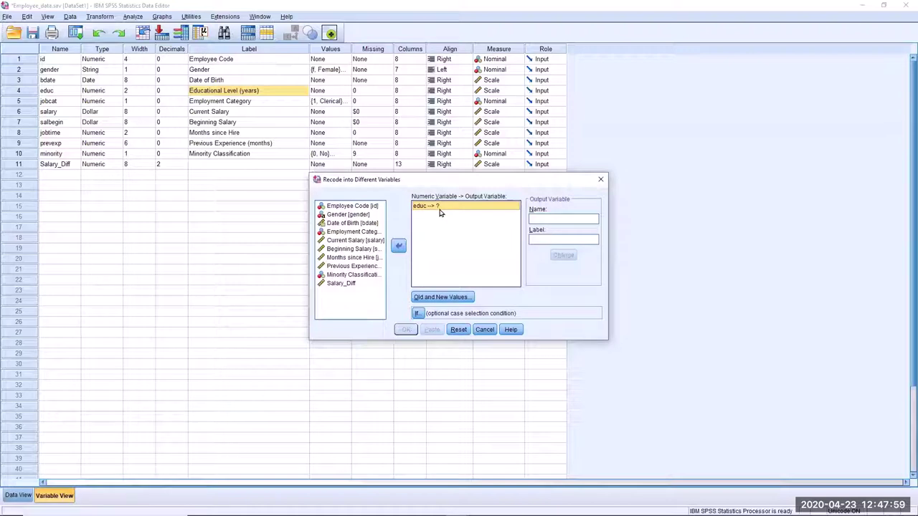
Define the output variable for educ with the name EDU_Level and the label Educational level group.
{"action": "left_click", "coordinate": [546, 218]}
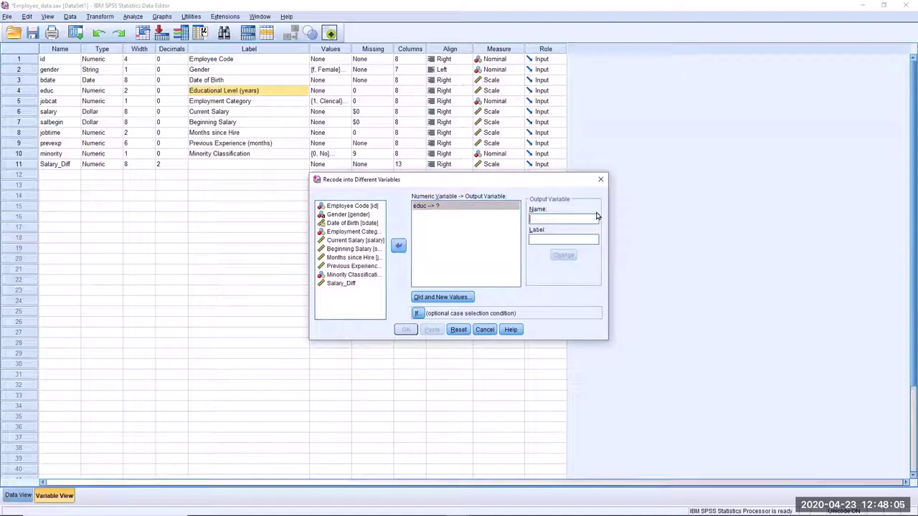
{"action": "type", "text": "EDU"}
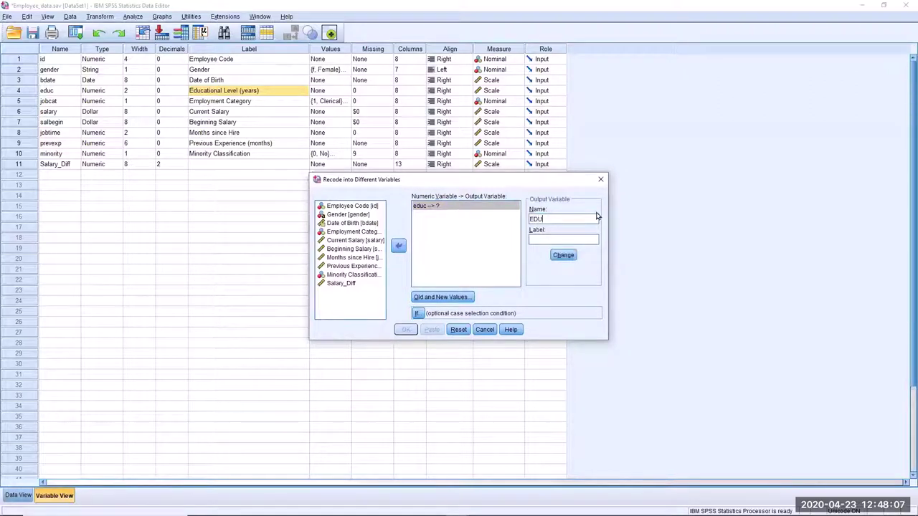
{"action": "type", "text": "_Lev"}
{"action": "left_click", "coordinate": [545, 239]}
{"action": "type", "text": "Educational level group"}
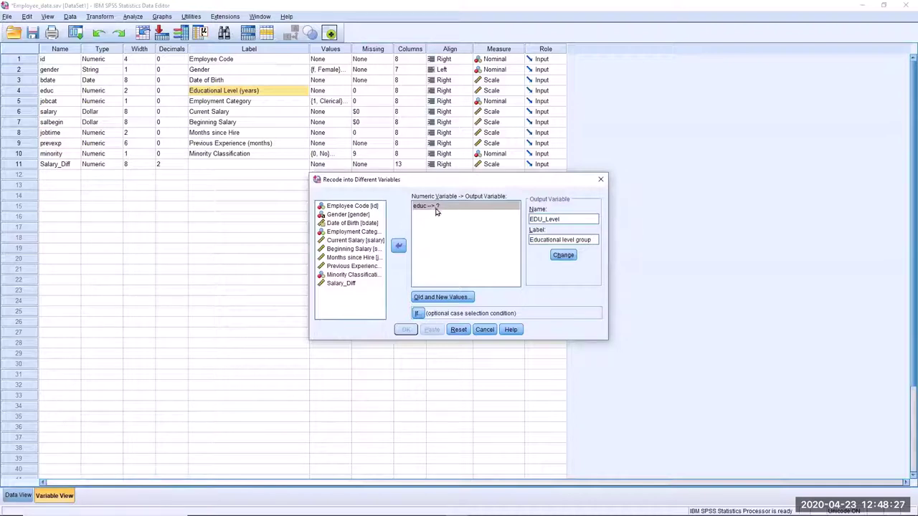
{"action": "left_click", "coordinate": [565, 258]}
In the old and new values definition, add a rule recoding the lowest value through 12 to 1.
{"action": "left_click", "coordinate": [442, 299]}
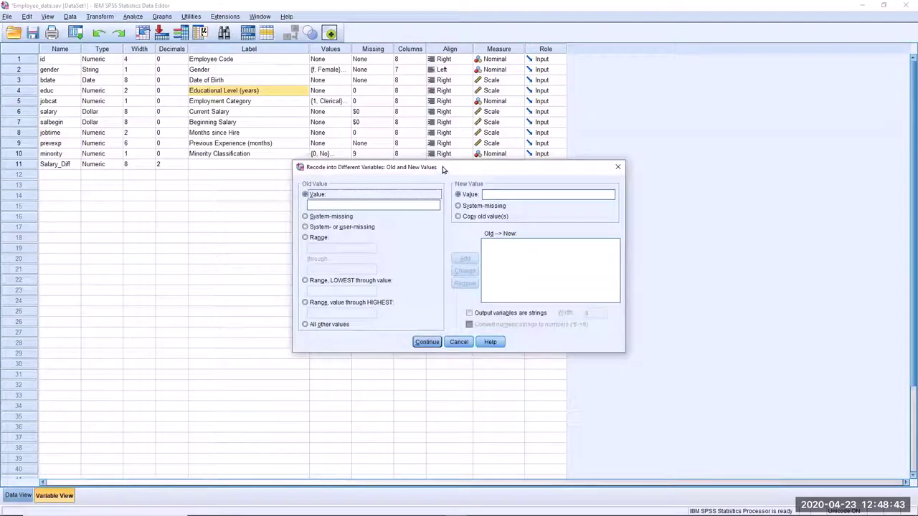
{"action": "left_click_drag", "start_coordinate": [452, 167], "coordinate": [457, 155]}
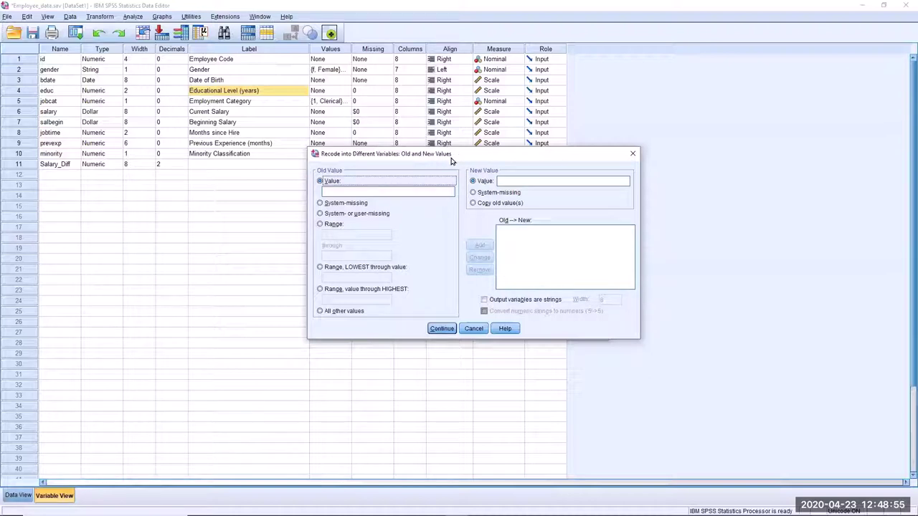
{"action": "left_click", "coordinate": [376, 191]}
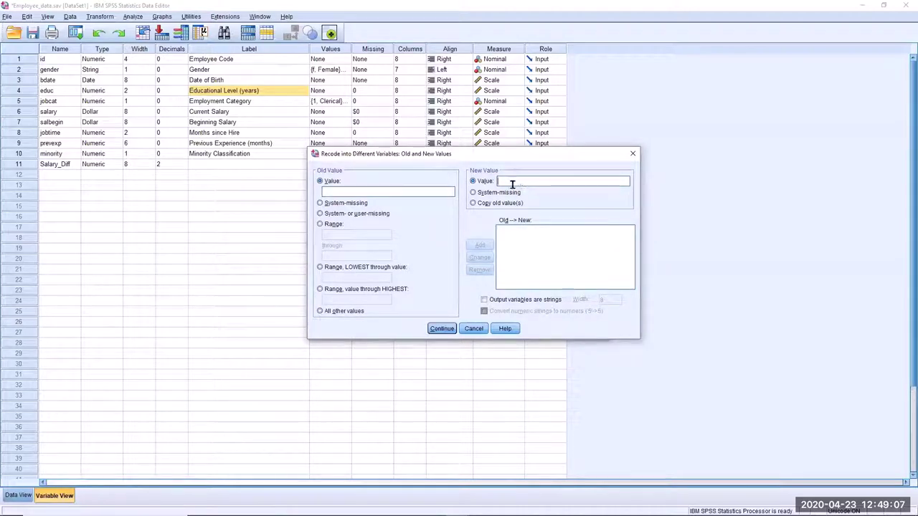
{"action": "left_click", "coordinate": [320, 224]}
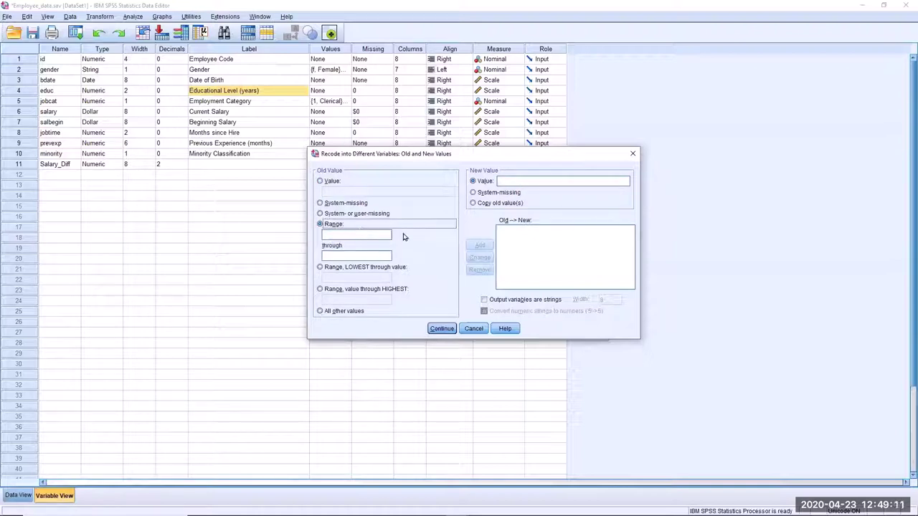
{"action": "left_click", "coordinate": [356, 235]}
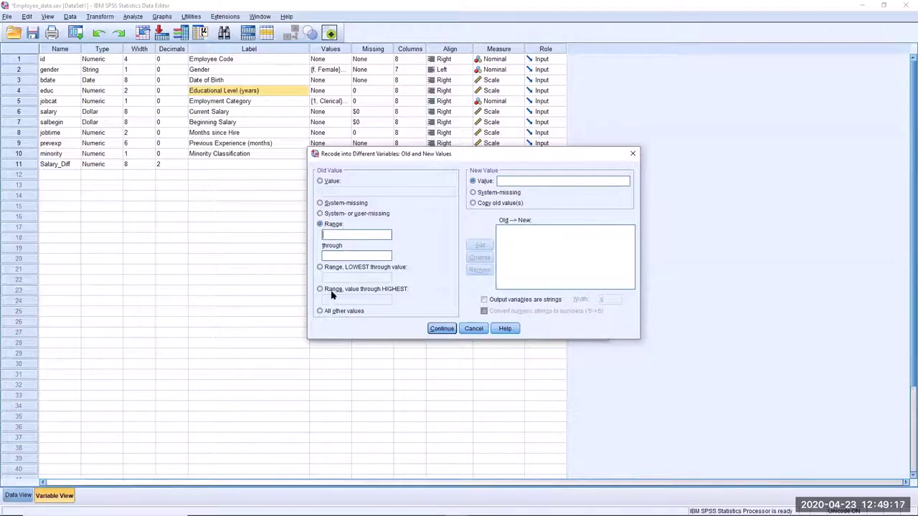
{"action": "left_click", "coordinate": [320, 267]}
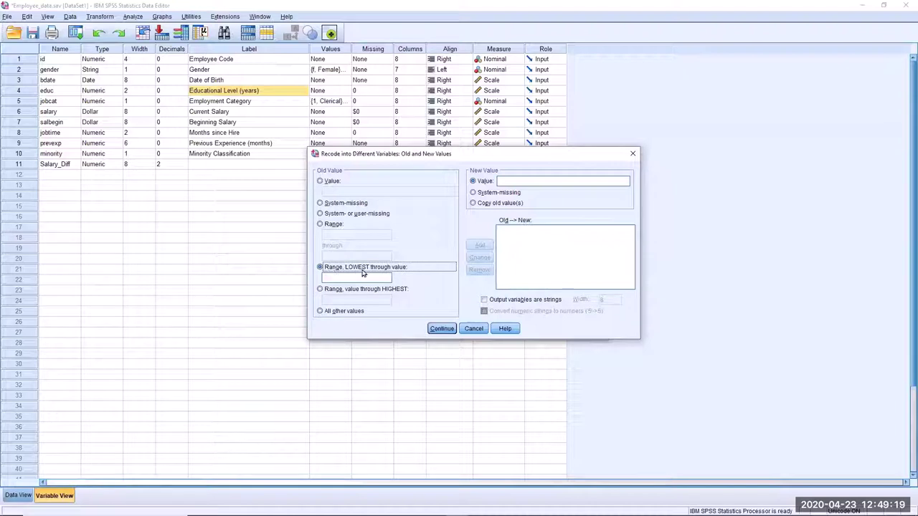
{"action": "left_click", "coordinate": [362, 278]}
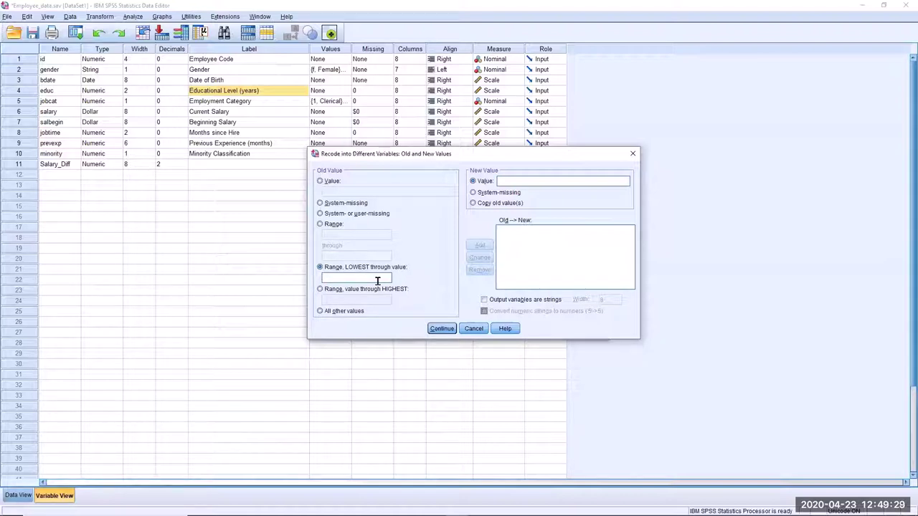
{"action": "type", "text": "2"}
{"action": "type", "text": "1"}
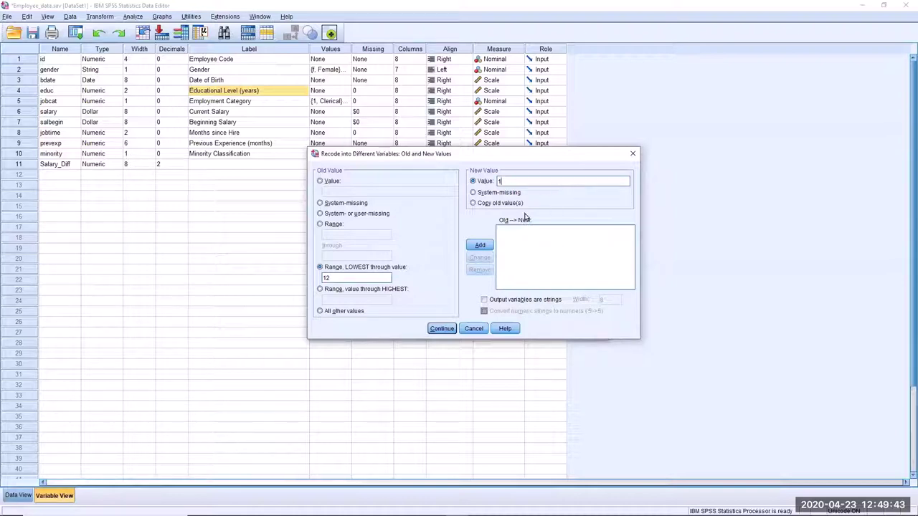
{"action": "left_click", "coordinate": [480, 245]}
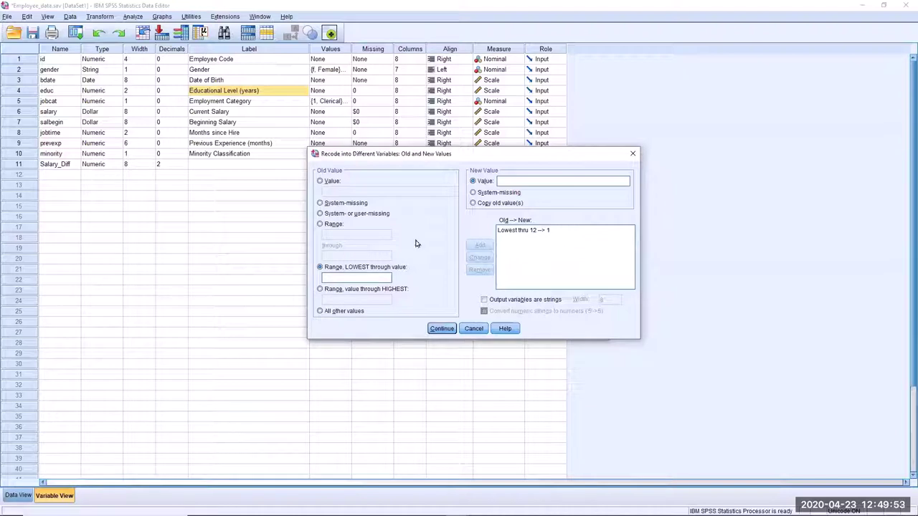
Add a rule recoding the range 13 through 15 to the new value 2.
{"action": "left_click", "coordinate": [320, 224]}
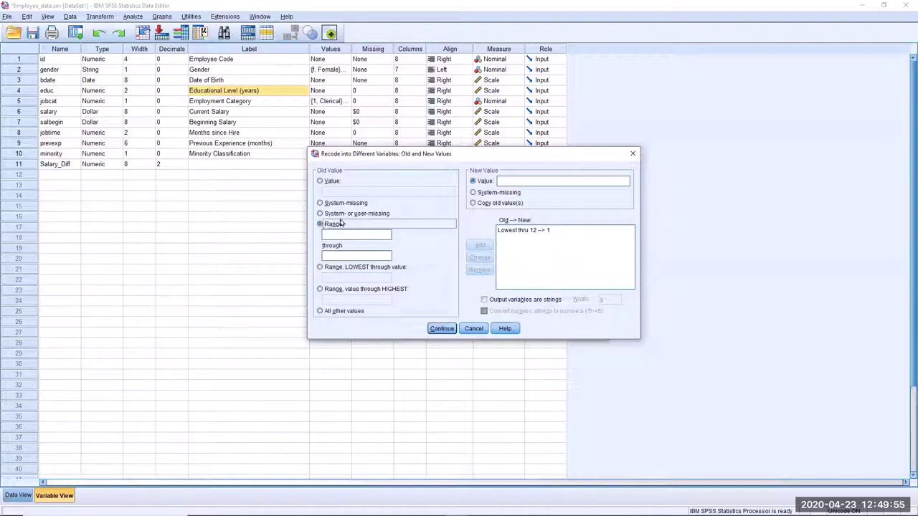
{"action": "left_click", "coordinate": [344, 234]}
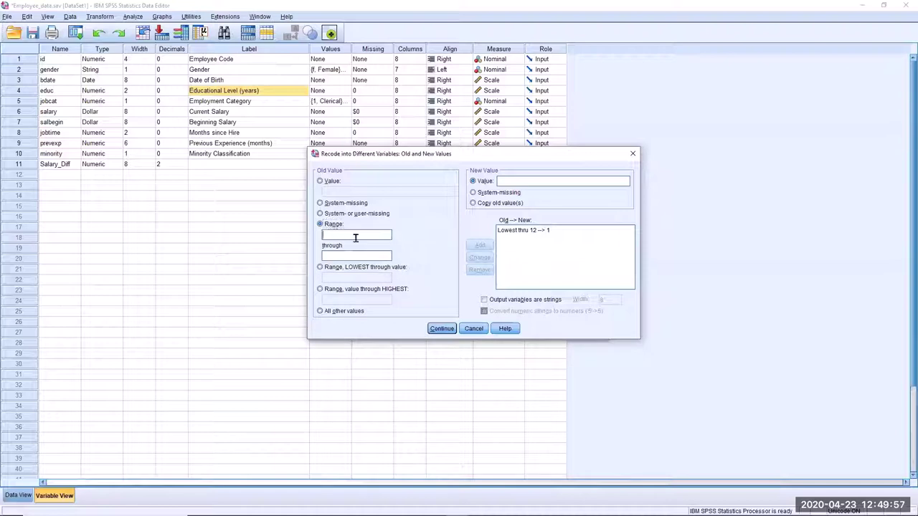
{"action": "type", "text": "3"}
{"action": "type", "text": "1"}
{"action": "left_click", "coordinate": [324, 255]}
{"action": "type", "text": "15"}
{"action": "type", "text": "2"}
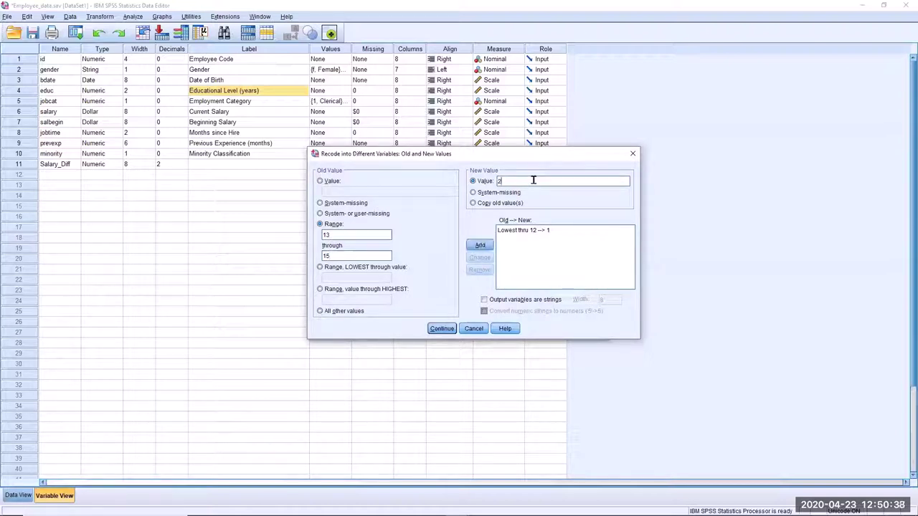
{"action": "left_click", "coordinate": [480, 246]}
Add a rule recoding 16 through the highest value to 3, and accept the set of recode rules.
{"action": "left_click", "coordinate": [320, 289]}
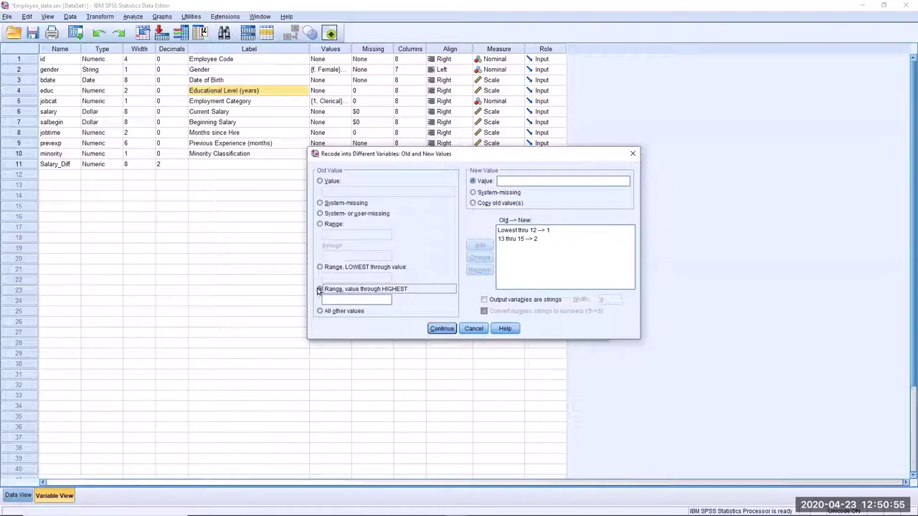
{"action": "left_click", "coordinate": [333, 300]}
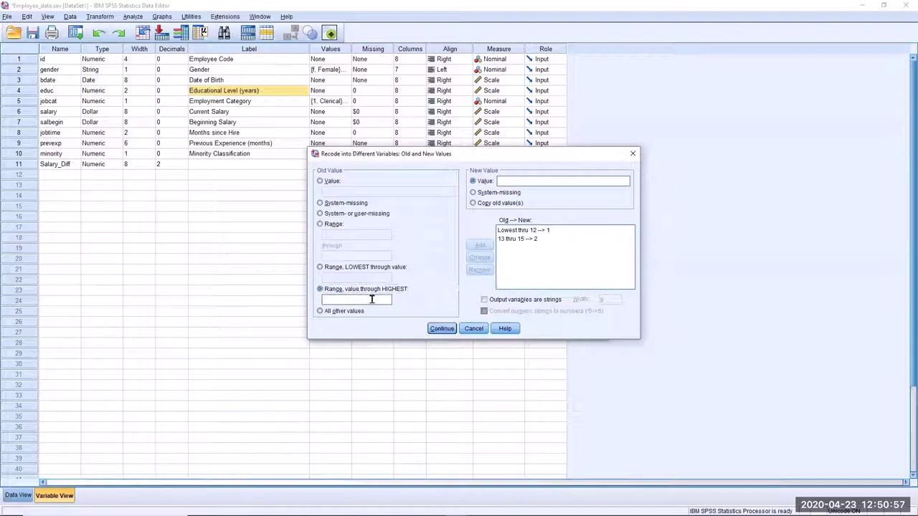
{"action": "type", "text": "16"}
{"action": "type", "text": "3"}
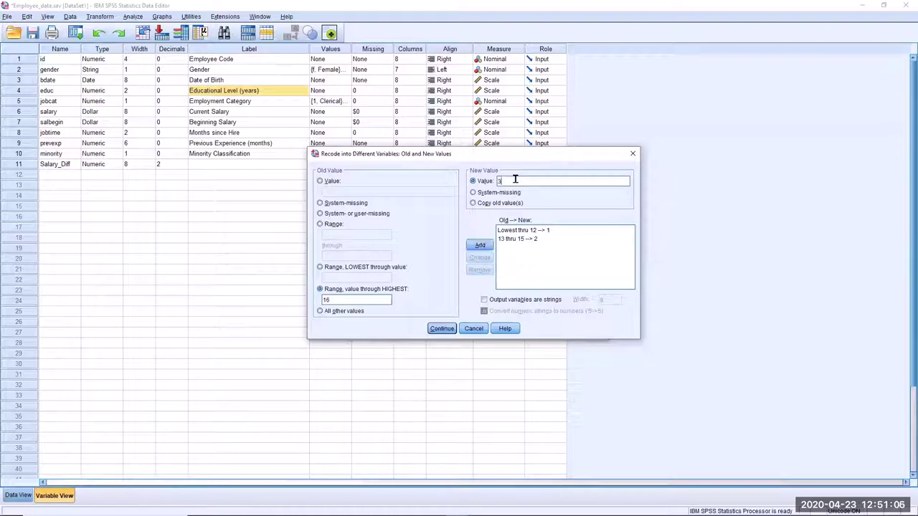
{"action": "left_click", "coordinate": [481, 245]}
{"action": "left_click", "coordinate": [442, 328]}
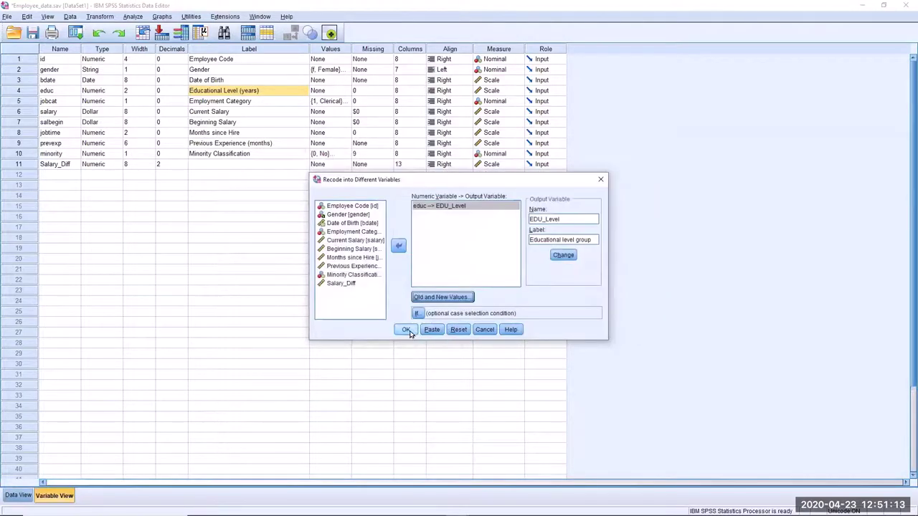
Run the recode of educ into EDU_Level and switch back to the Employee_data Data Editor.
{"action": "left_click", "coordinate": [406, 329]}
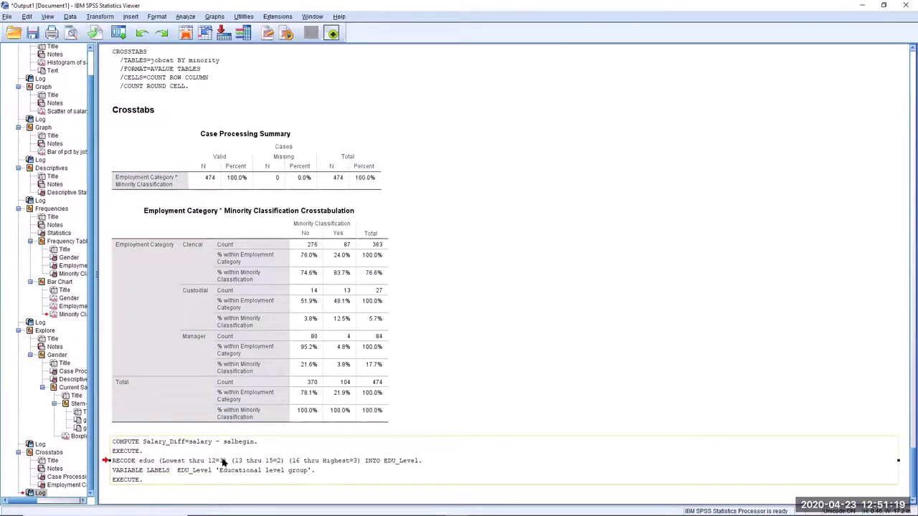
{"action": "mouse_move", "coordinate": [280, 513]}
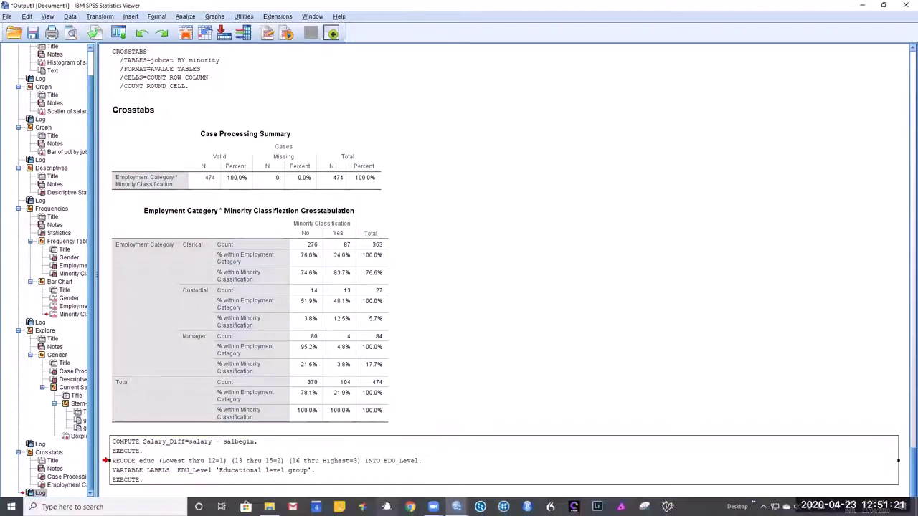
{"action": "mouse_move", "coordinate": [456, 507]}
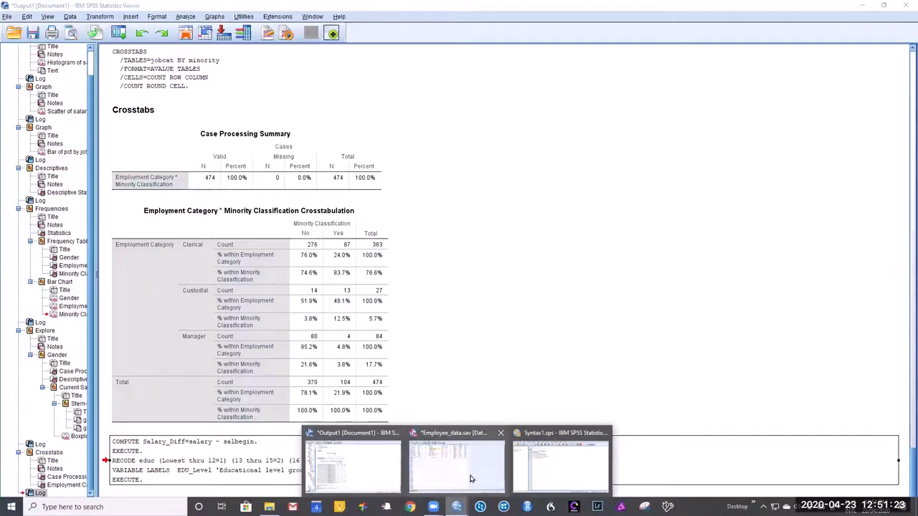
{"action": "left_click", "coordinate": [467, 479]}
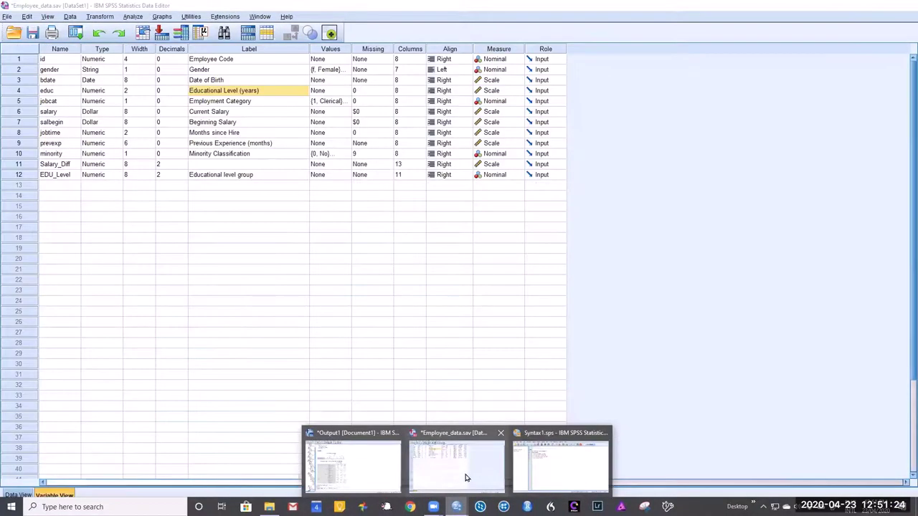
Examine the EDU_Level variable's definition and its recoded values across the cases.
{"action": "left_click", "coordinate": [49, 175]}
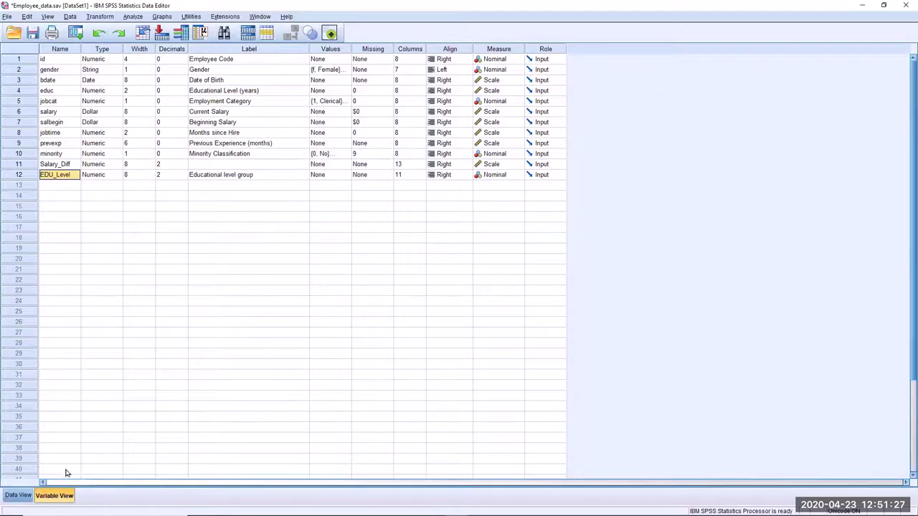
{"action": "left_click", "coordinate": [21, 496]}
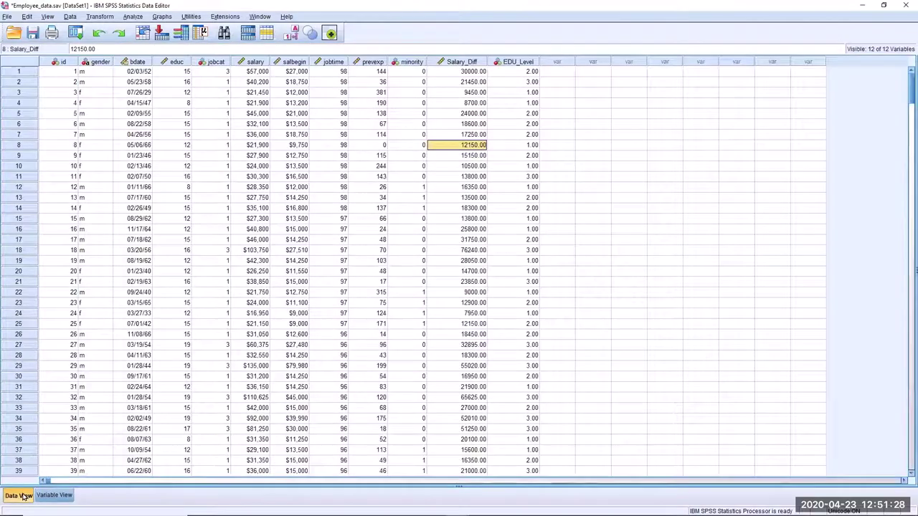
{"action": "left_click", "coordinate": [514, 92]}
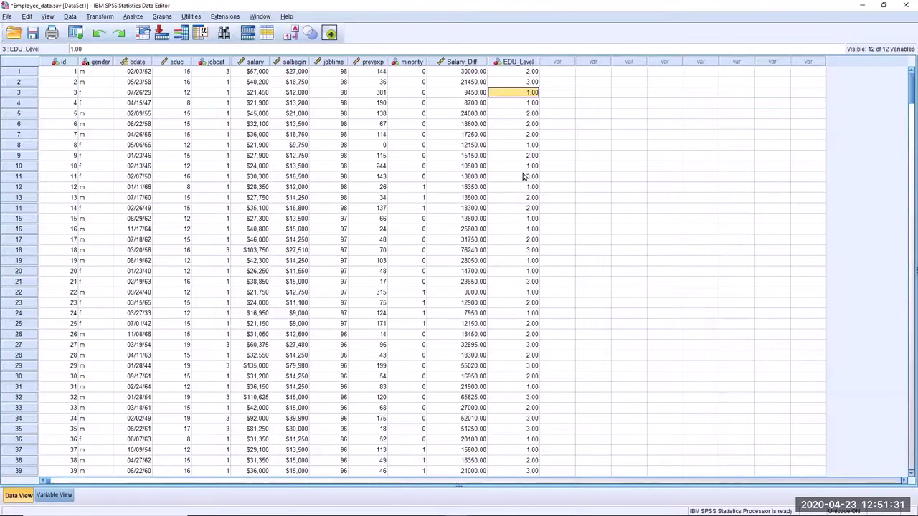
{"action": "scroll", "coordinate": [520, 181], "scroll_direction": "down", "scroll_amount": 10}
{"action": "scroll", "coordinate": [515, 185], "scroll_direction": "down", "scroll_amount": 20}
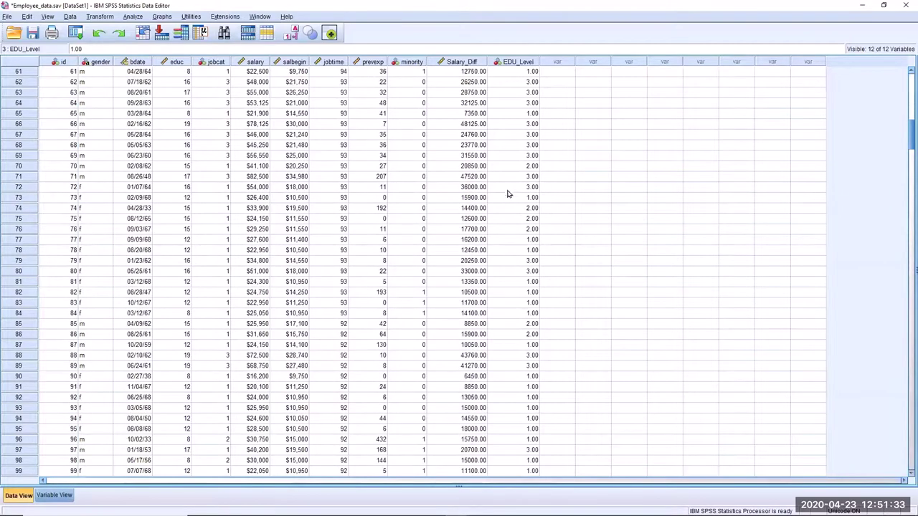
{"action": "scroll", "coordinate": [513, 208], "scroll_direction": "down", "scroll_amount": 8}
{"action": "scroll", "coordinate": [514, 205], "scroll_direction": "up", "scroll_amount": 12}
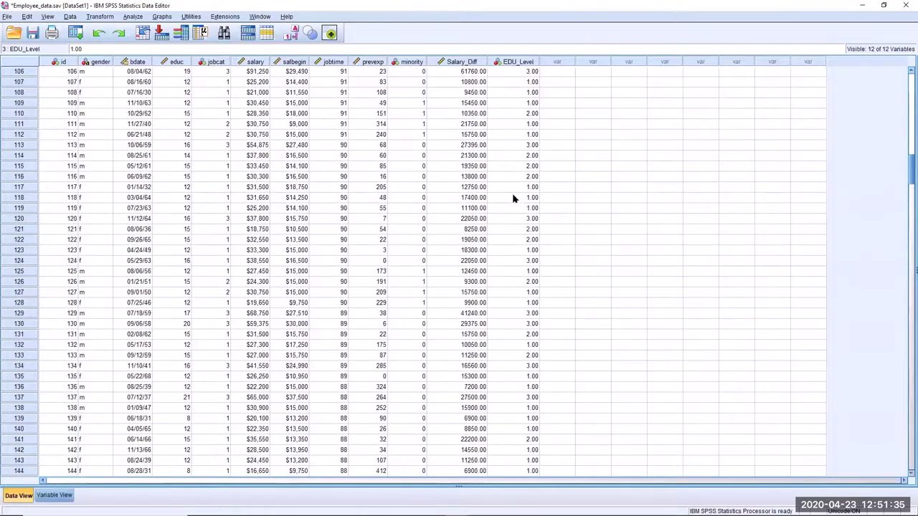
{"action": "left_click", "coordinate": [55, 495]}
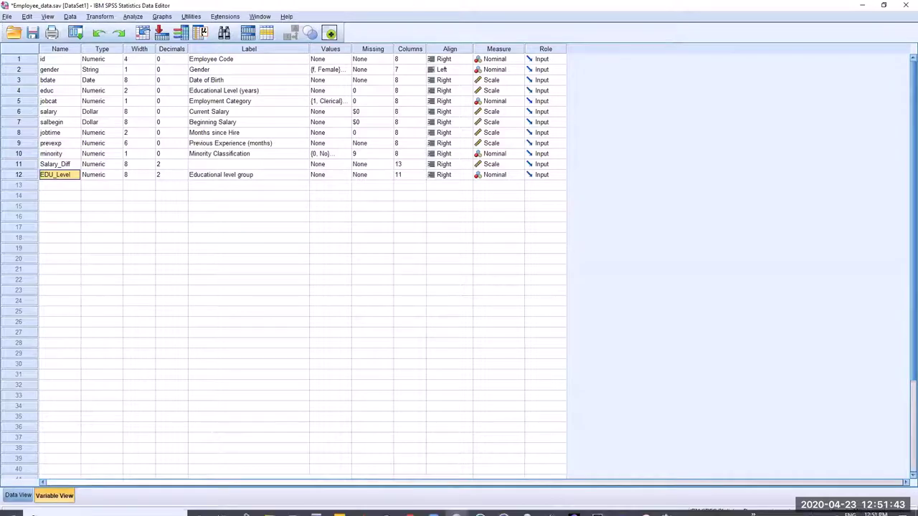
Split the file with output comparing groups based on Gender, sorting the file by the grouping variable.
{"action": "left_click", "coordinate": [20, 495]}
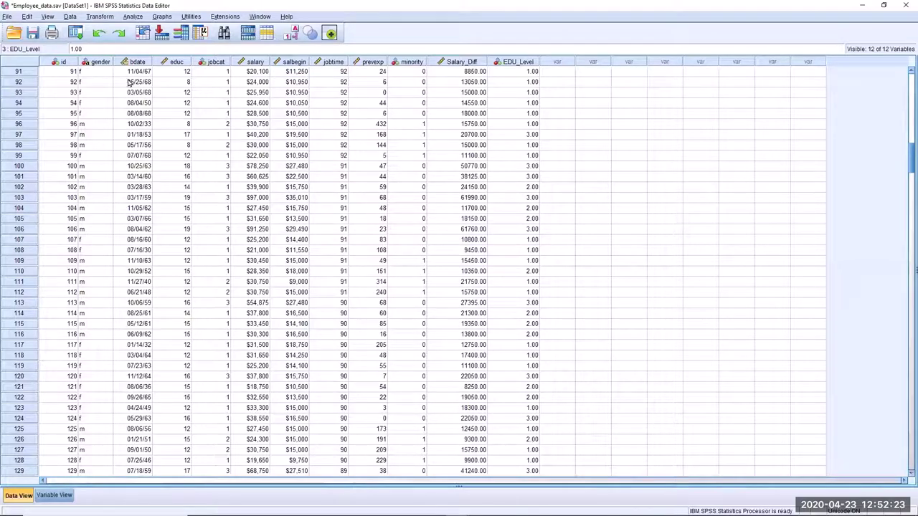
{"action": "left_click", "coordinate": [71, 17]}
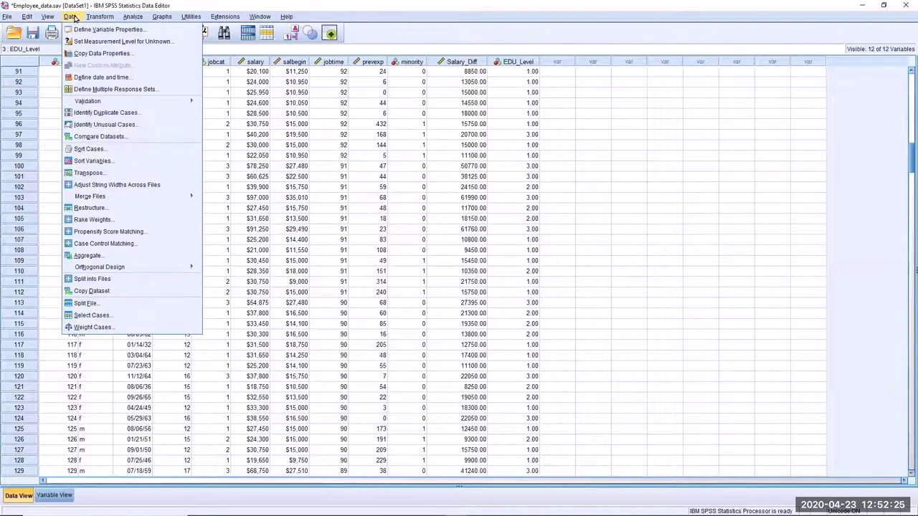
{"action": "left_click", "coordinate": [84, 303]}
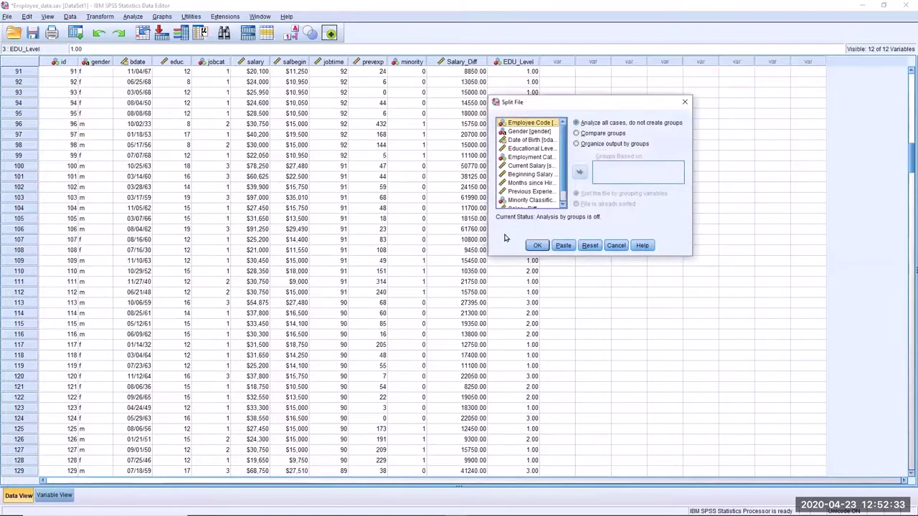
{"action": "left_click", "coordinate": [577, 134]}
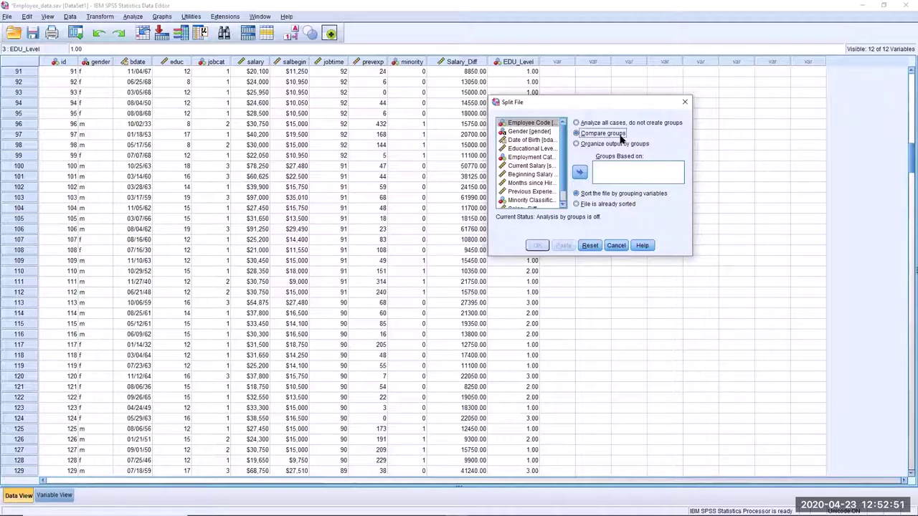
{"action": "left_click", "coordinate": [576, 144]}
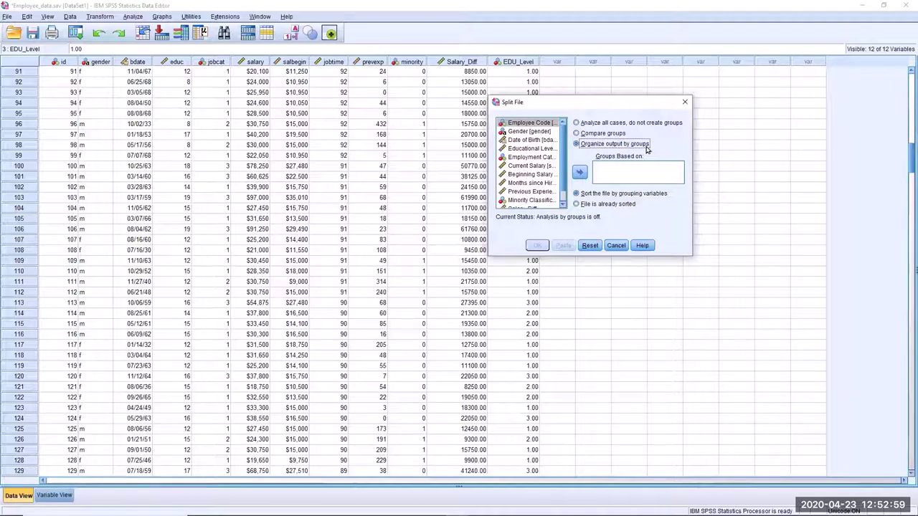
{"action": "left_click", "coordinate": [611, 135]}
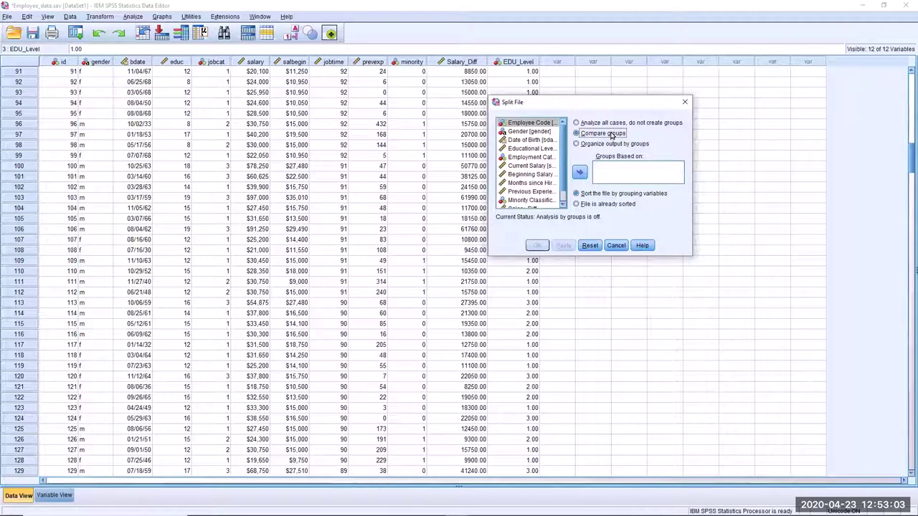
{"action": "left_click", "coordinate": [526, 131]}
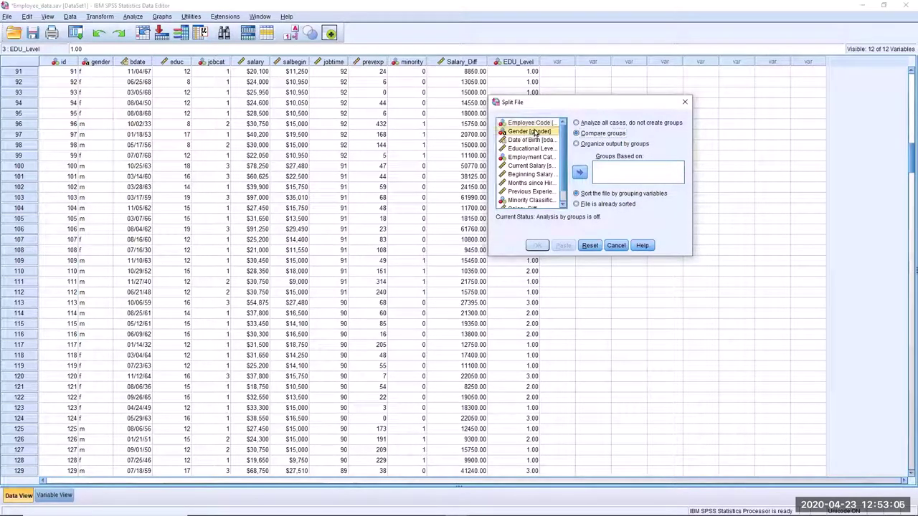
{"action": "left_click", "coordinate": [579, 172]}
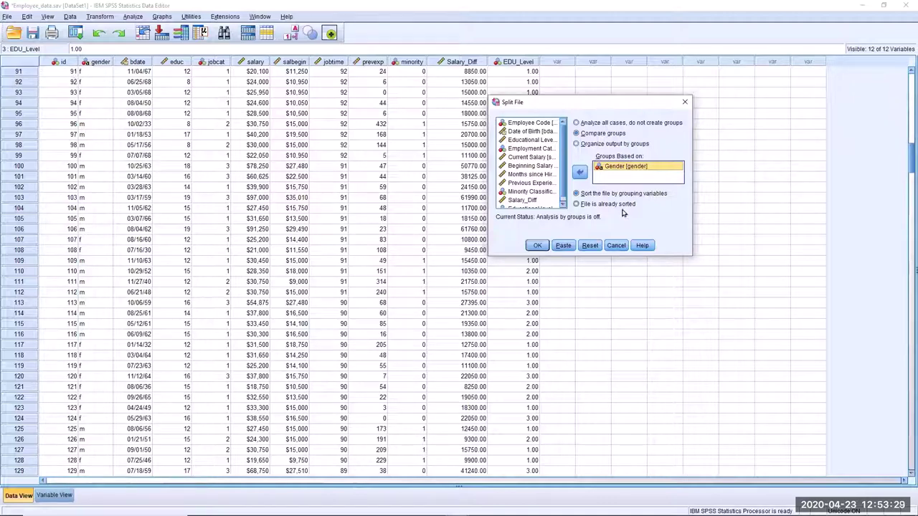
{"action": "left_click", "coordinate": [538, 246]}
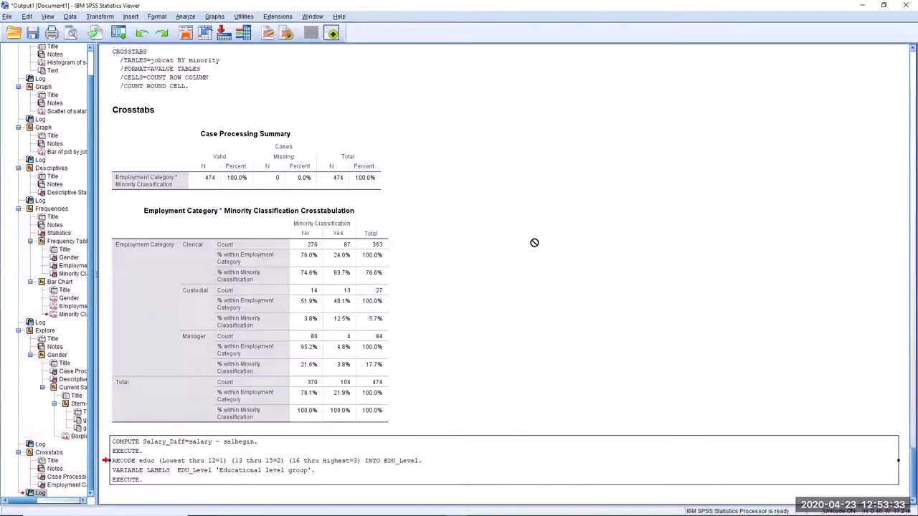
Switch to the Employee_data Data Editor and examine how the cases are ordered by gender.
{"action": "mouse_move", "coordinate": [456, 506]}
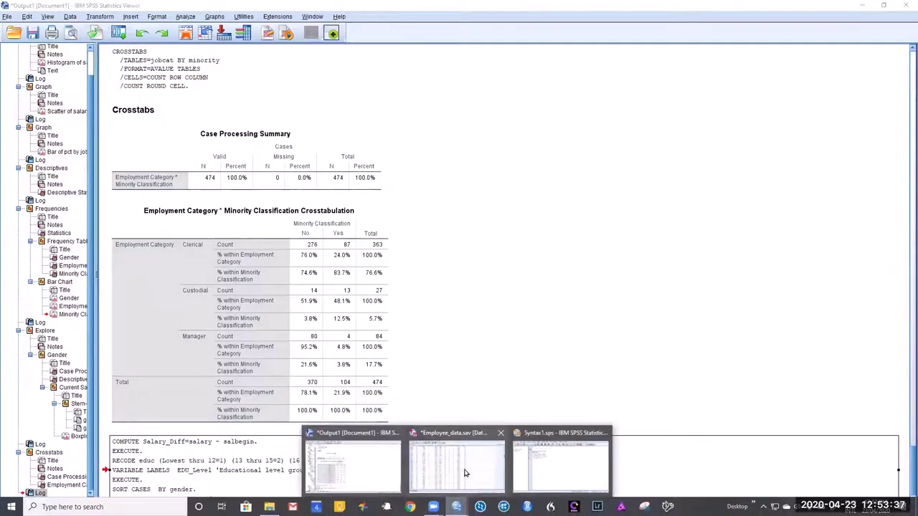
{"action": "left_click", "coordinate": [466, 473]}
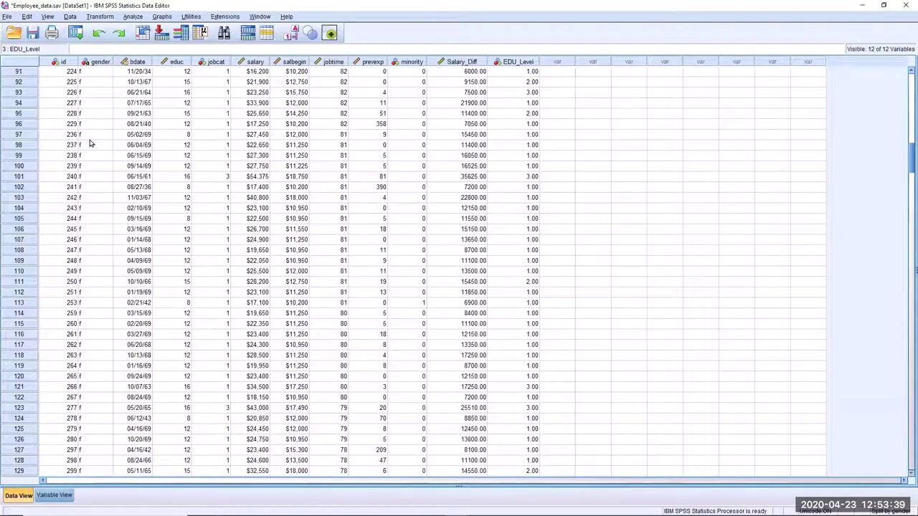
{"action": "scroll", "coordinate": [86, 101], "scroll_direction": "down", "scroll_amount": 4}
{"action": "scroll", "coordinate": [87, 100], "scroll_direction": "down", "scroll_amount": 20}
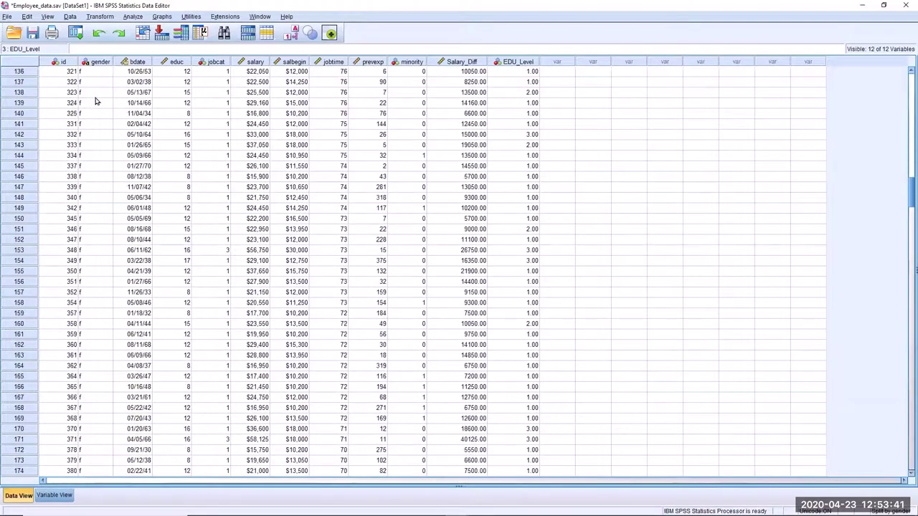
{"action": "scroll", "coordinate": [99, 108], "scroll_direction": "down", "scroll_amount": 5}
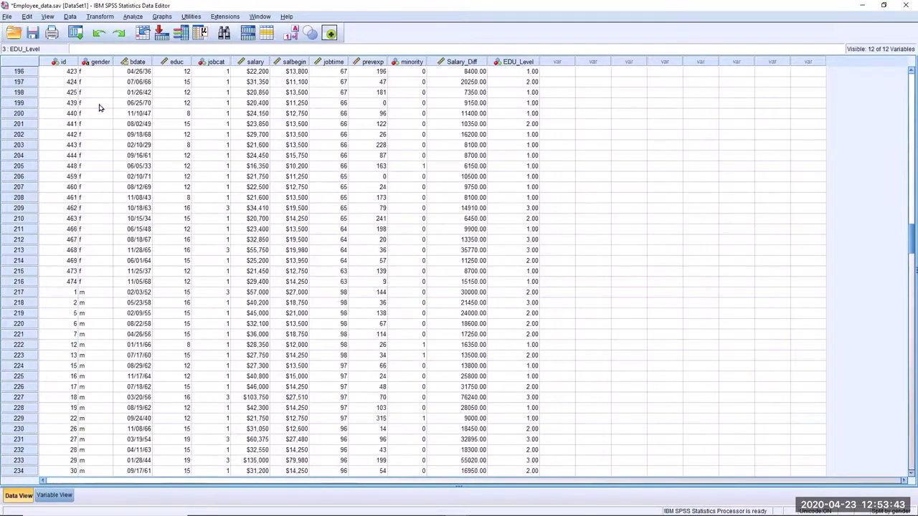
{"action": "scroll", "coordinate": [346, 368], "scroll_direction": "up", "scroll_amount": 20}
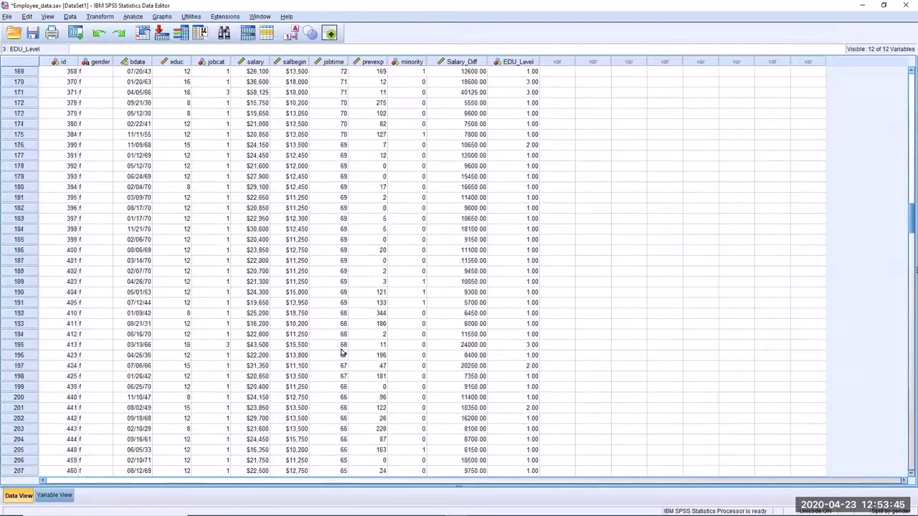
{"action": "scroll", "coordinate": [342, 346], "scroll_direction": "up", "scroll_amount": 20}
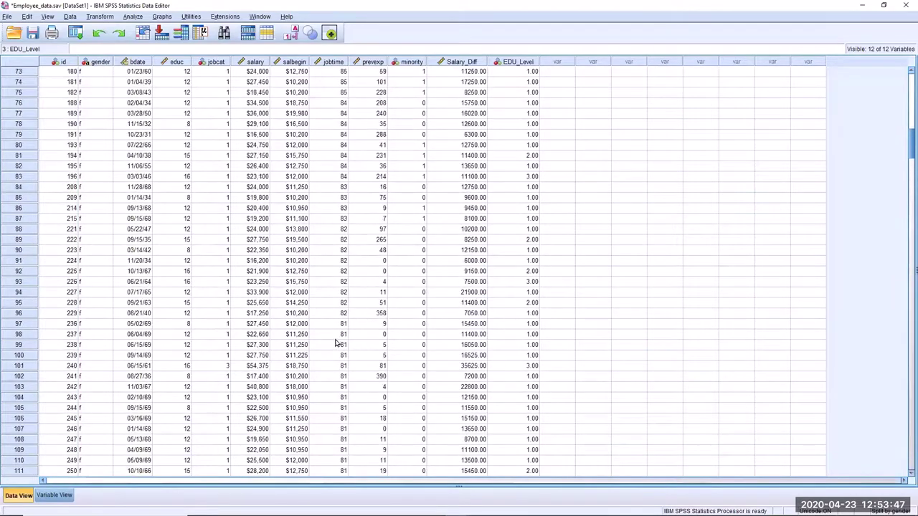
{"action": "scroll", "coordinate": [331, 339], "scroll_direction": "up", "scroll_amount": 11}
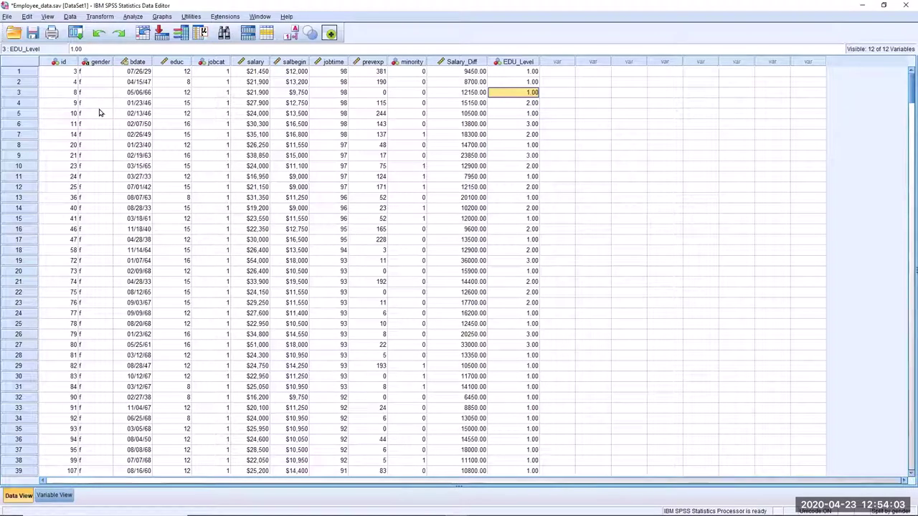
Run Descriptives again on educational level, current salary, beginning salary, months since hire and previous experience, and examine the table by gender.
{"action": "left_click", "coordinate": [76, 34]}
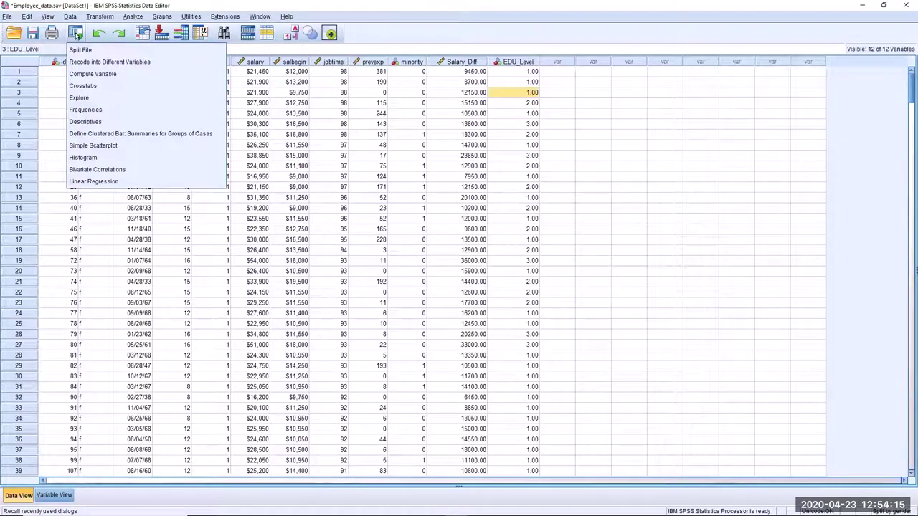
{"action": "left_click", "coordinate": [87, 123]}
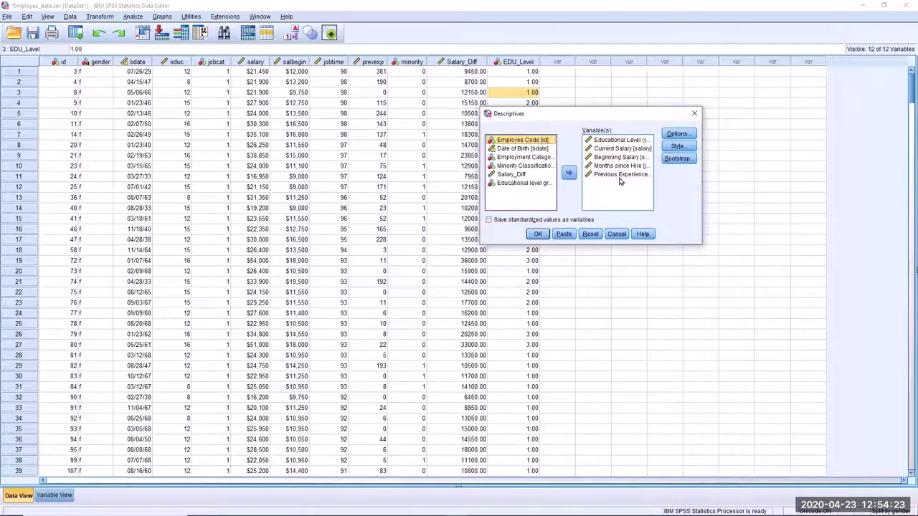
{"action": "left_click", "coordinate": [543, 234]}
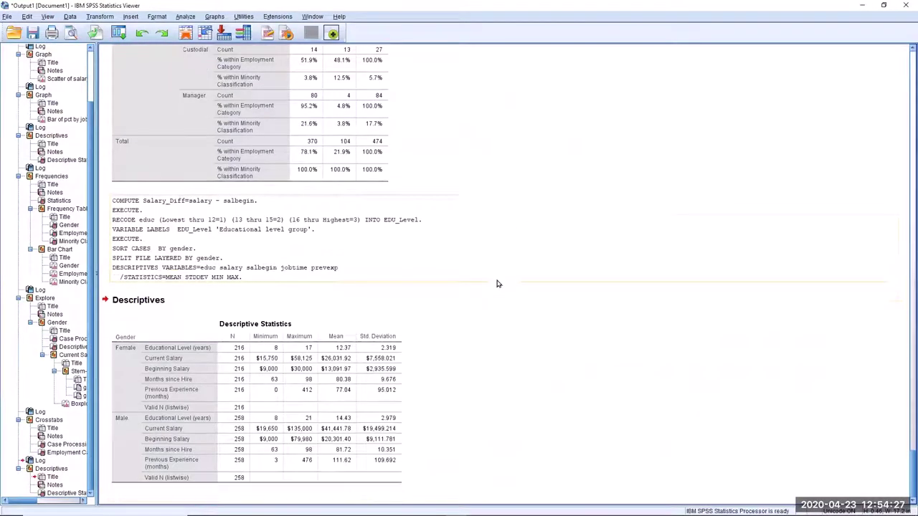
{"action": "left_click", "coordinate": [136, 352]}
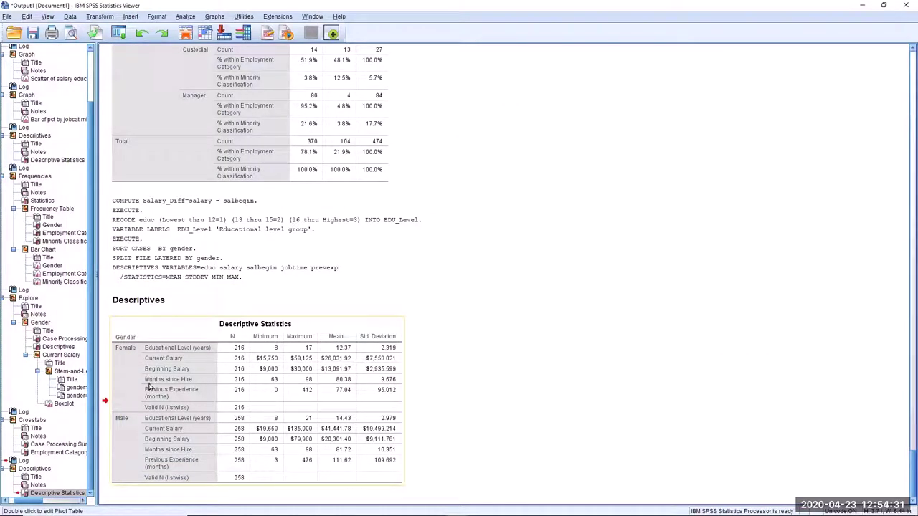
{"action": "left_click_drag", "start_coordinate": [211, 446], "coordinate": [179, 289]}
Create simple scatterplots of Current Salary against Educational Level, labelled by Employee Code, and view the charts for both genders.
{"action": "left_click", "coordinate": [118, 32]}
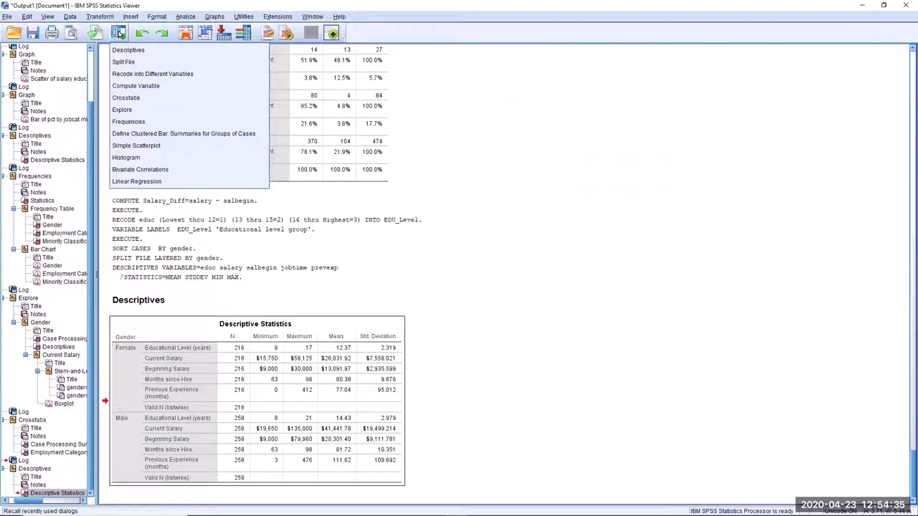
{"action": "left_click", "coordinate": [146, 146]}
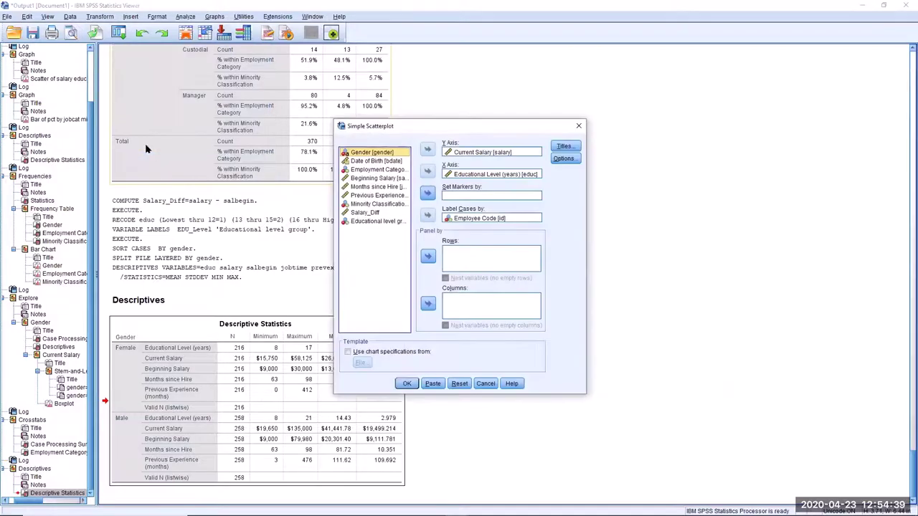
{"action": "left_click", "coordinate": [407, 384]}
{"action": "scroll", "coordinate": [535, 328], "scroll_direction": "down", "scroll_amount": 3}
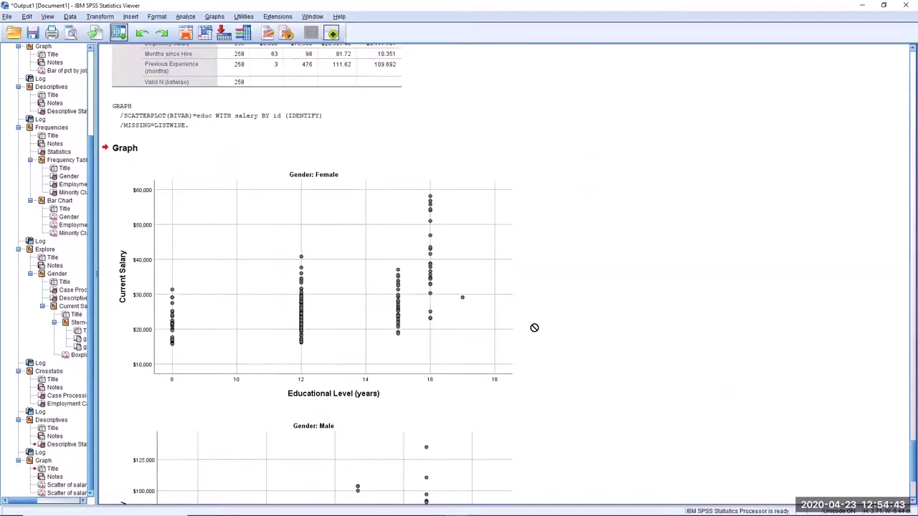
{"action": "scroll", "coordinate": [502, 307], "scroll_direction": "down", "scroll_amount": 3}
{"action": "scroll", "coordinate": [502, 306], "scroll_direction": "down", "scroll_amount": 3}
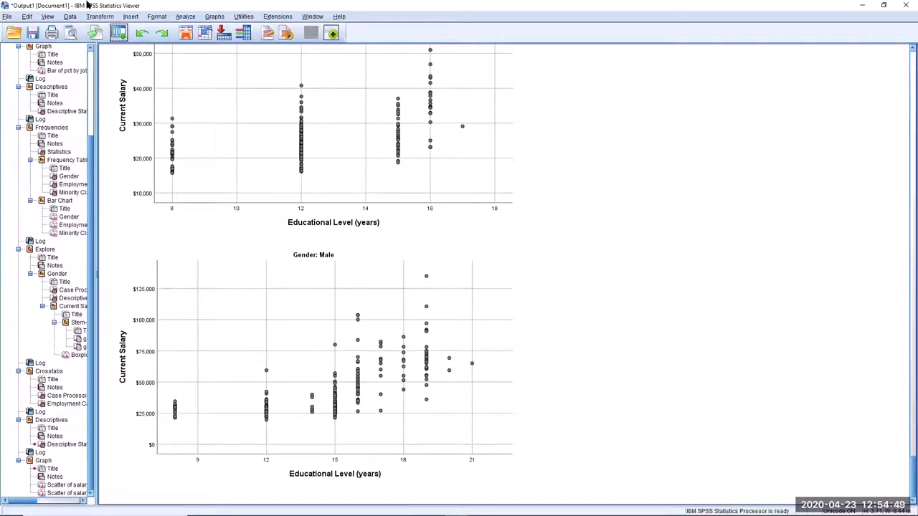
Turn off the file split so that all cases are analysed without groups, and check the command in the output log.
{"action": "left_click", "coordinate": [71, 17]}
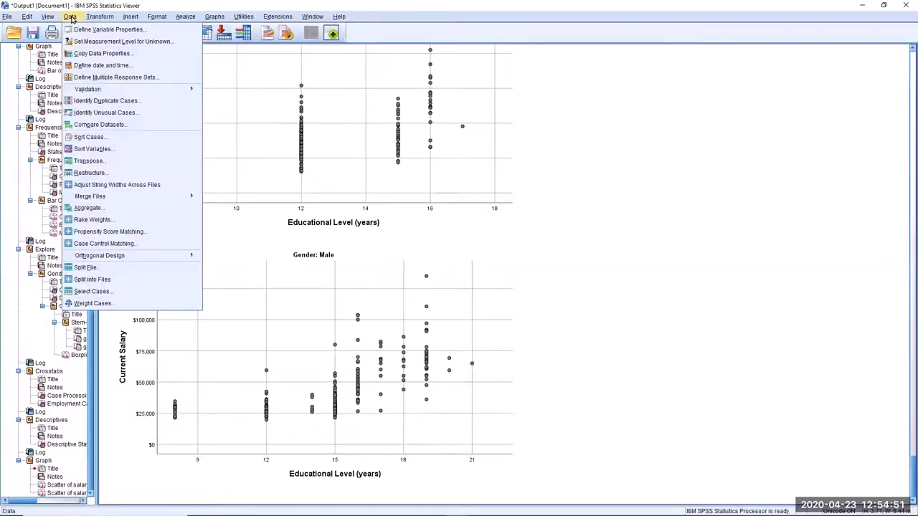
{"action": "left_click", "coordinate": [85, 268]}
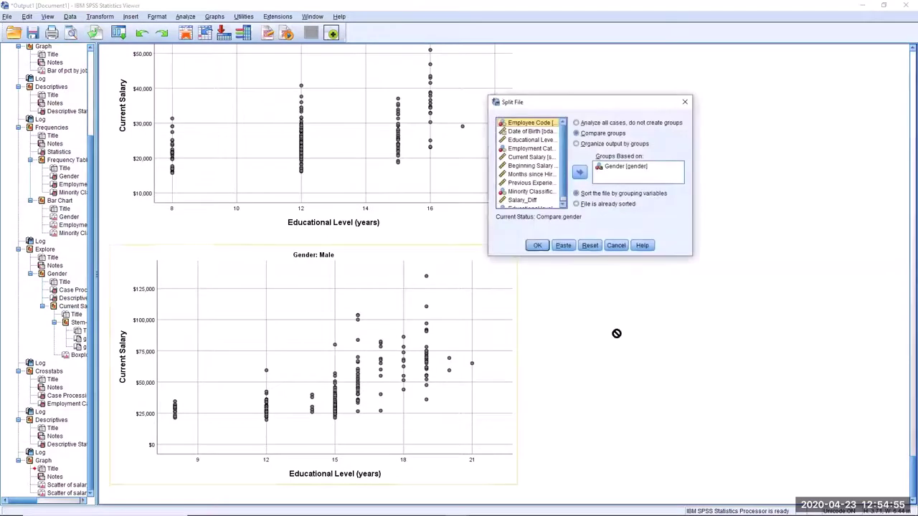
{"action": "left_click", "coordinate": [578, 124]}
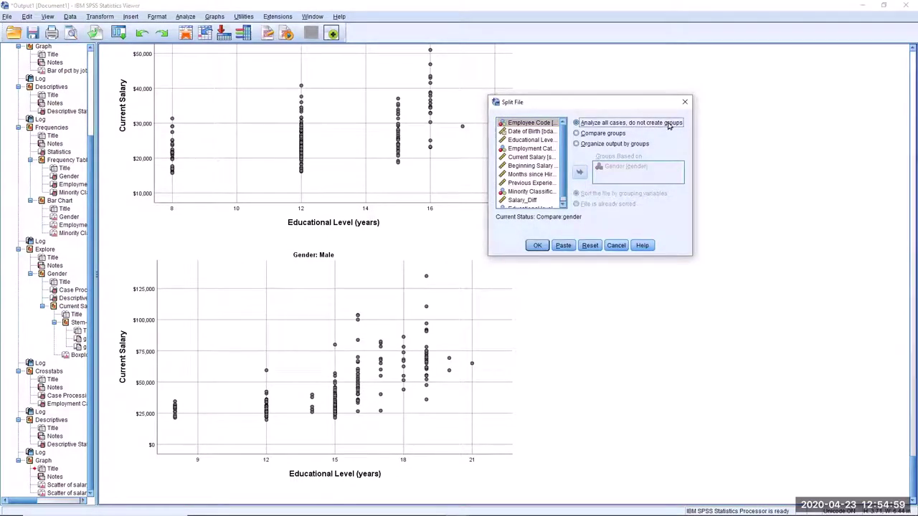
{"action": "left_click", "coordinate": [537, 246]}
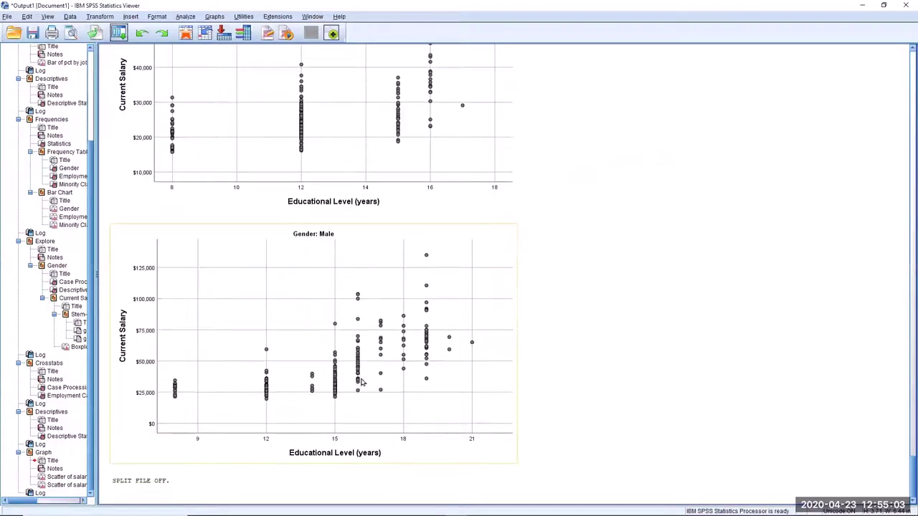
{"action": "left_click_drag", "start_coordinate": [153, 482], "coordinate": [621, 315]}
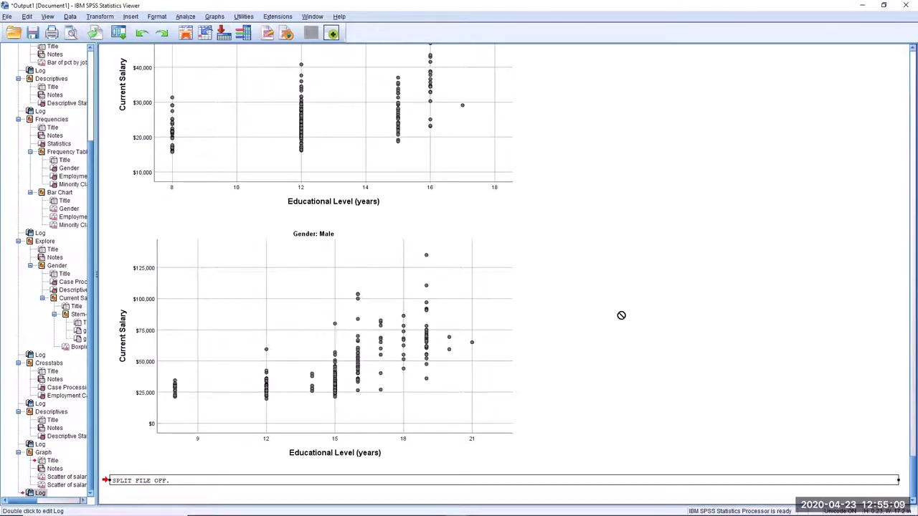
{"action": "left_click_drag", "start_coordinate": [622, 315], "coordinate": [617, 317]}
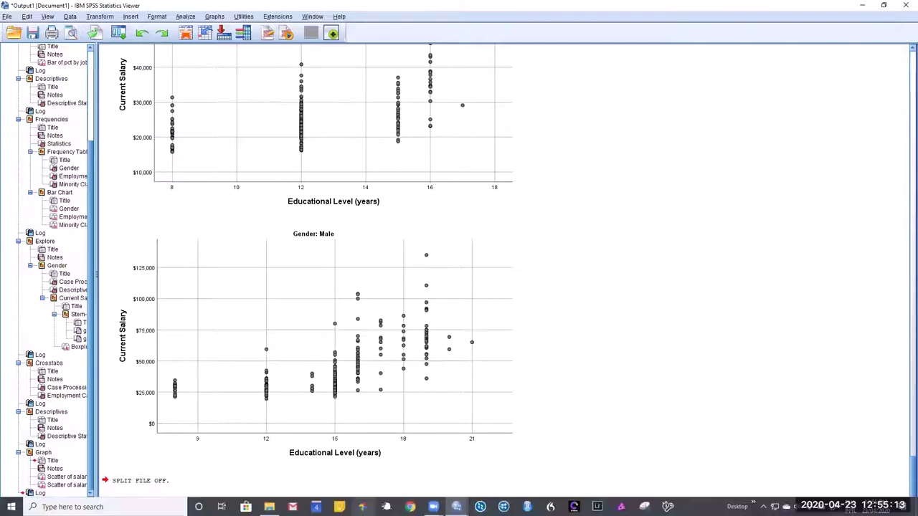
Switch to the Employee_data Data Editor and select only the cases satisfying jobtime >= 72, filtering out the unselected cases.
{"action": "mouse_move", "coordinate": [456, 508]}
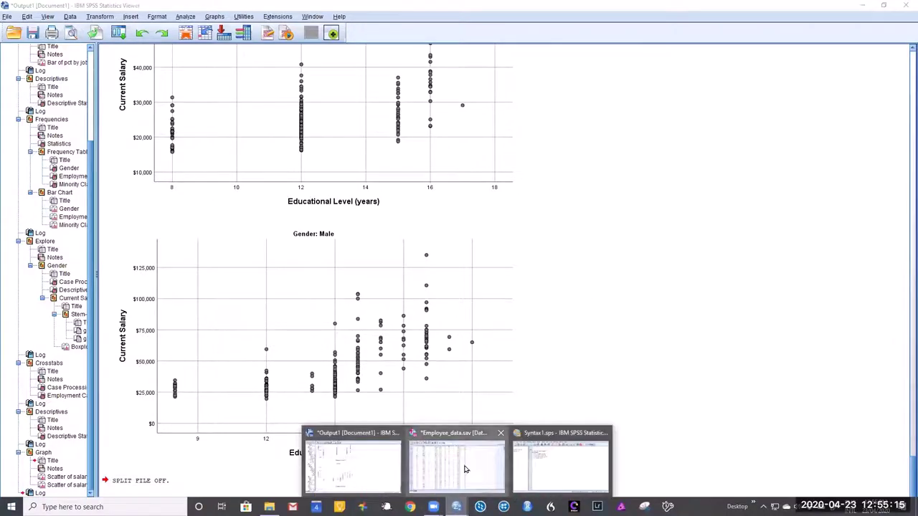
{"action": "left_click", "coordinate": [465, 462]}
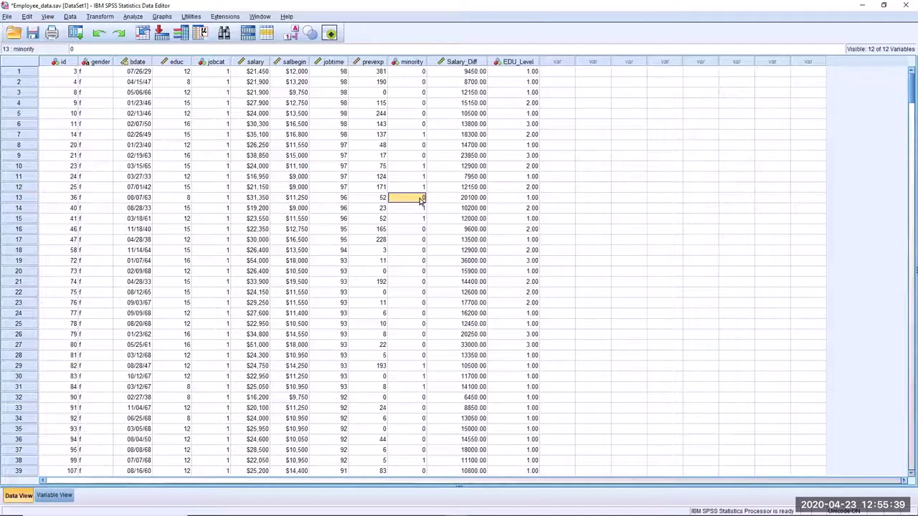
{"action": "left_click", "coordinate": [70, 17]}
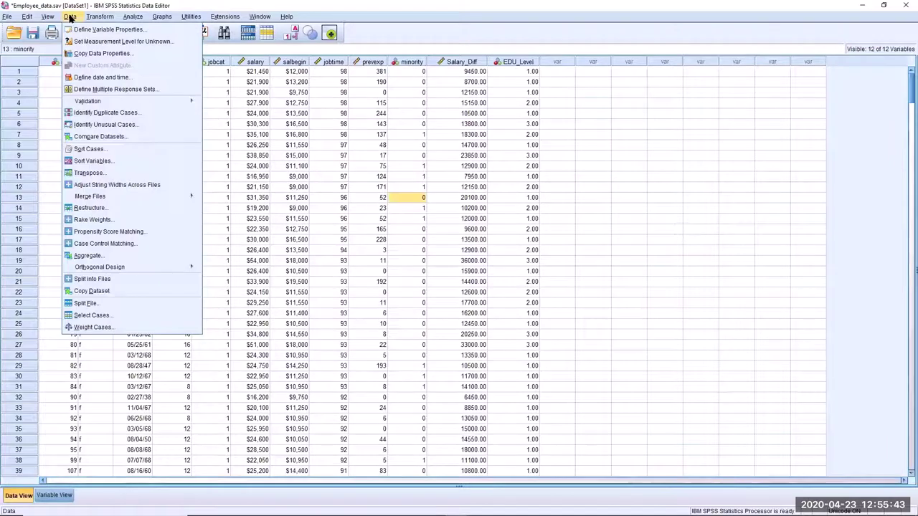
{"action": "left_click", "coordinate": [84, 316]}
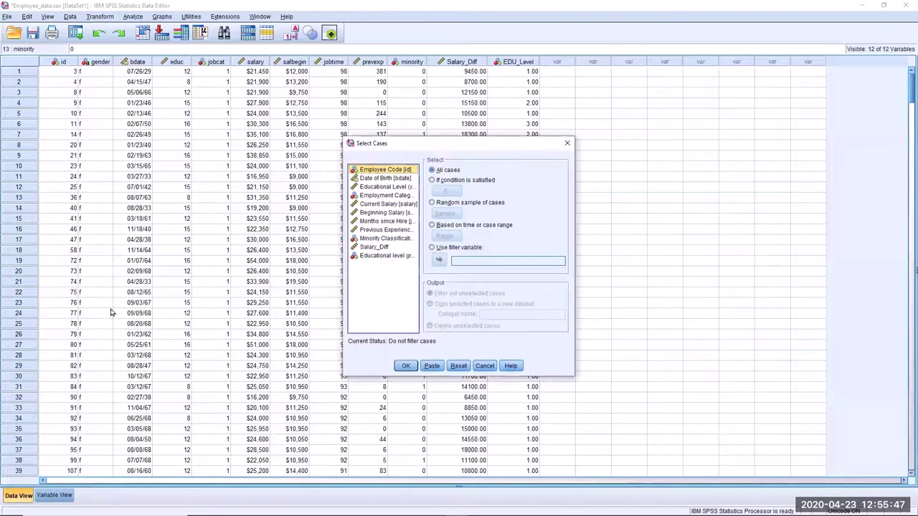
{"action": "left_click", "coordinate": [462, 180]}
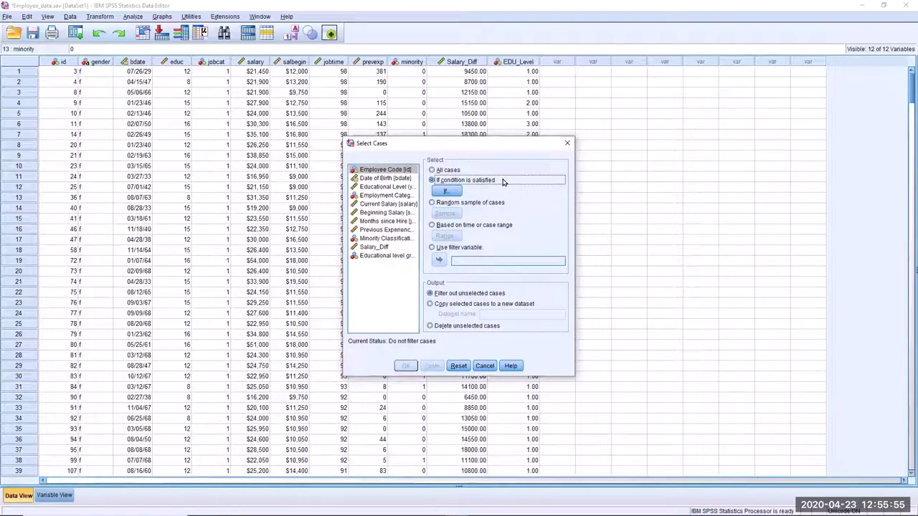
{"action": "left_click", "coordinate": [445, 193]}
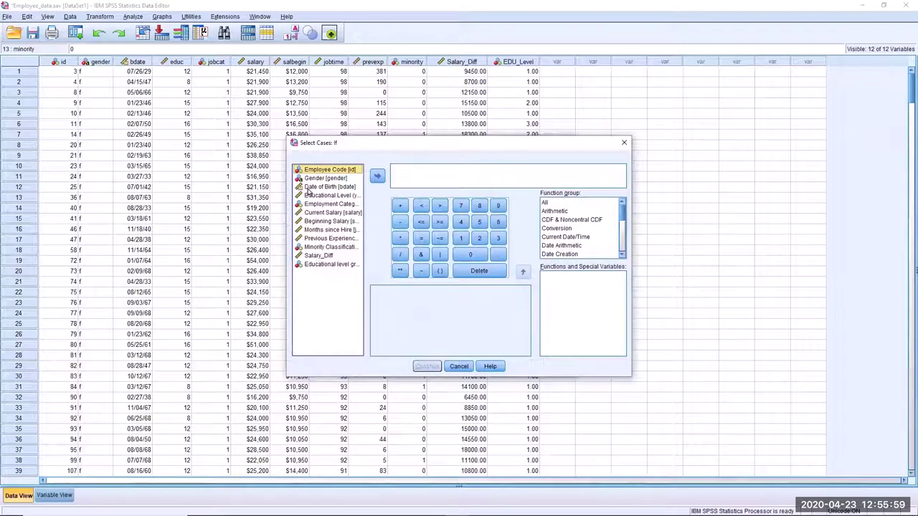
{"action": "left_click", "coordinate": [323, 229]}
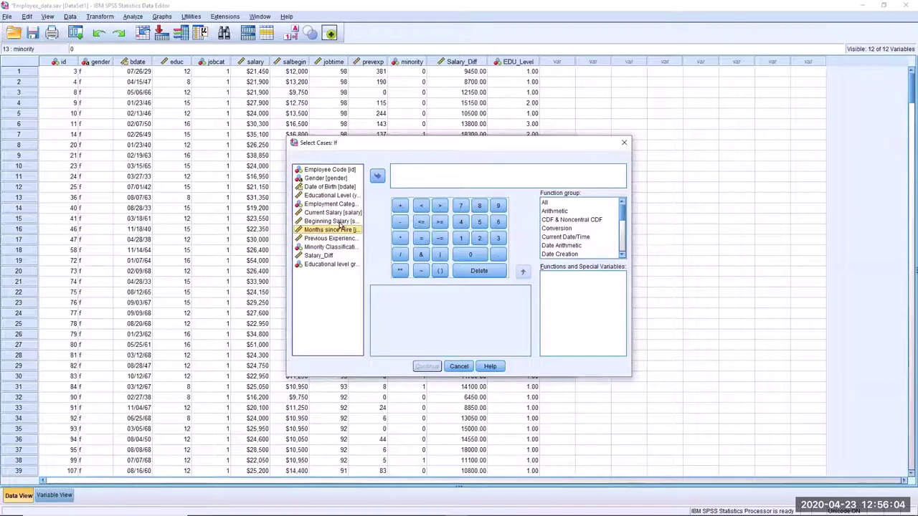
{"action": "left_click", "coordinate": [377, 177]}
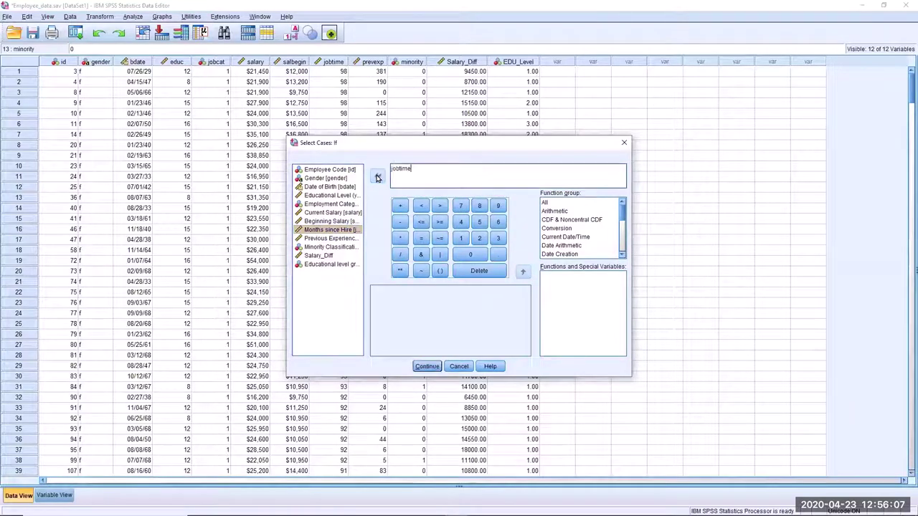
{"action": "left_click", "coordinate": [441, 224]}
{"action": "left_click", "coordinate": [461, 207]}
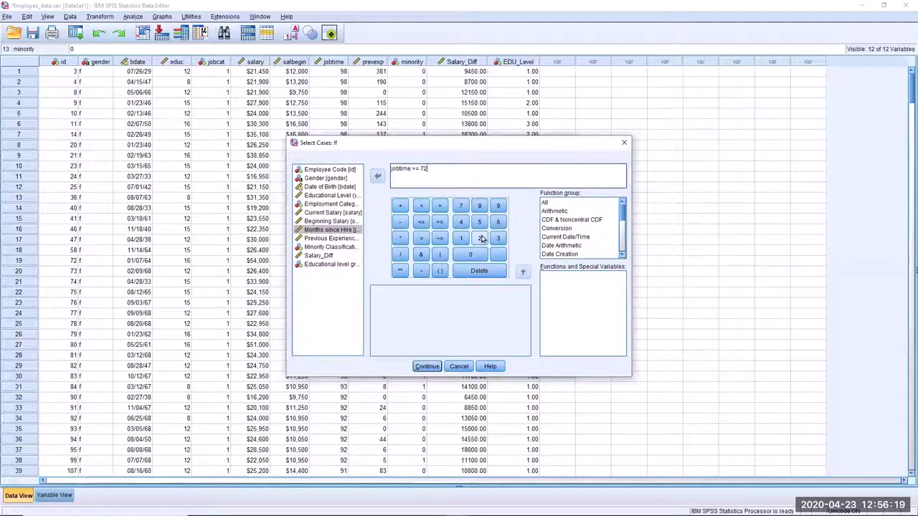
{"action": "left_click", "coordinate": [426, 366]}
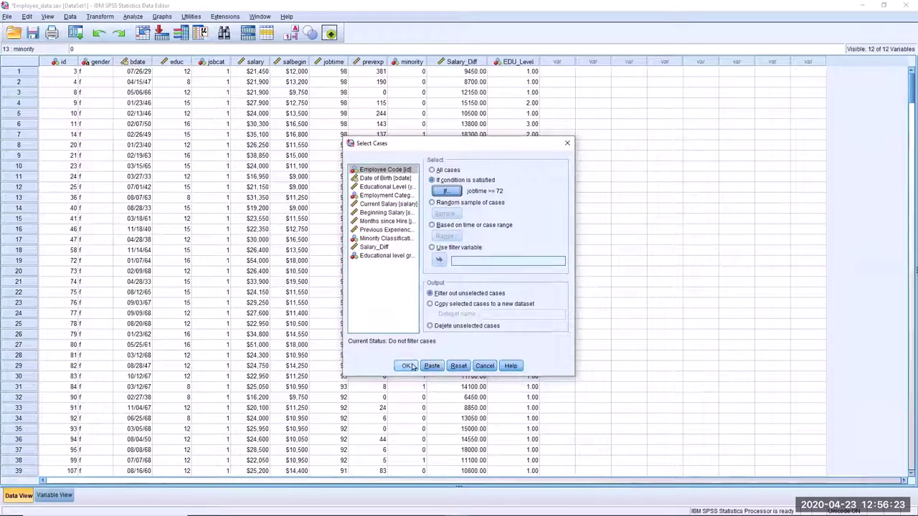
{"action": "left_click", "coordinate": [408, 367]}
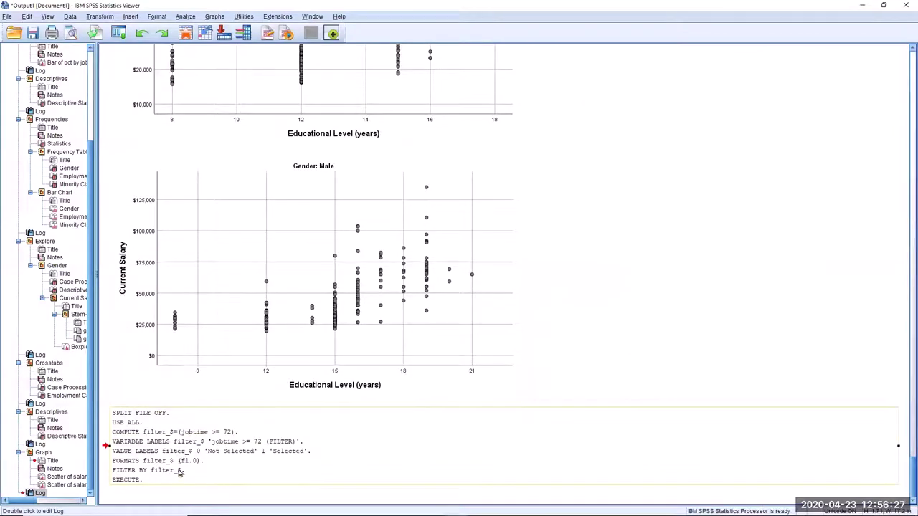
Return from the output log to the Data Editor and examine the filter_$ column down through the cases around 72 months since hire.
{"action": "left_click", "coordinate": [356, 426]}
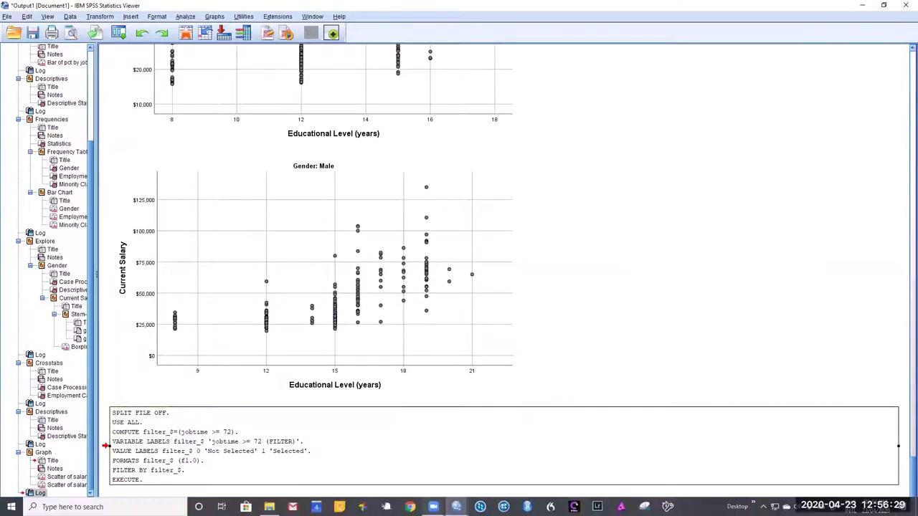
{"action": "mouse_move", "coordinate": [456, 507]}
{"action": "left_click", "coordinate": [461, 479]}
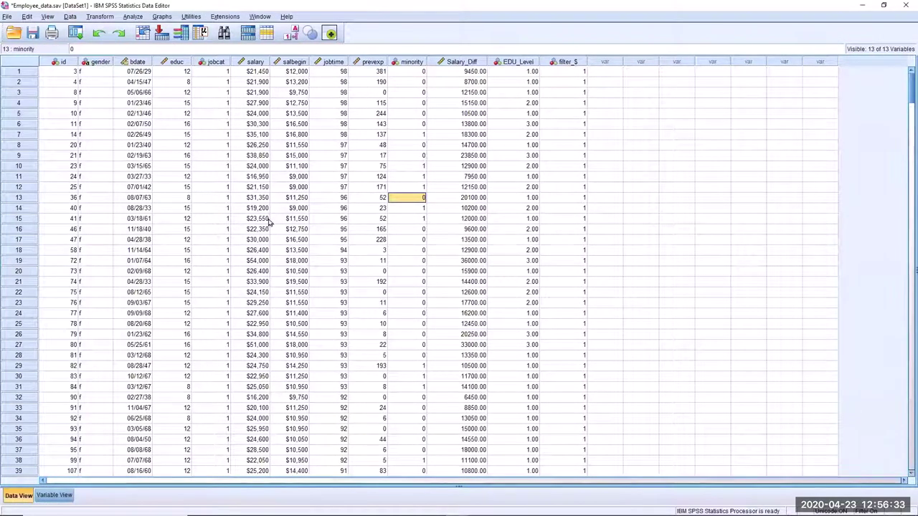
{"action": "scroll", "coordinate": [251, 233], "scroll_direction": "down", "scroll_amount": 4}
{"action": "scroll", "coordinate": [251, 235], "scroll_direction": "up", "scroll_amount": 4}
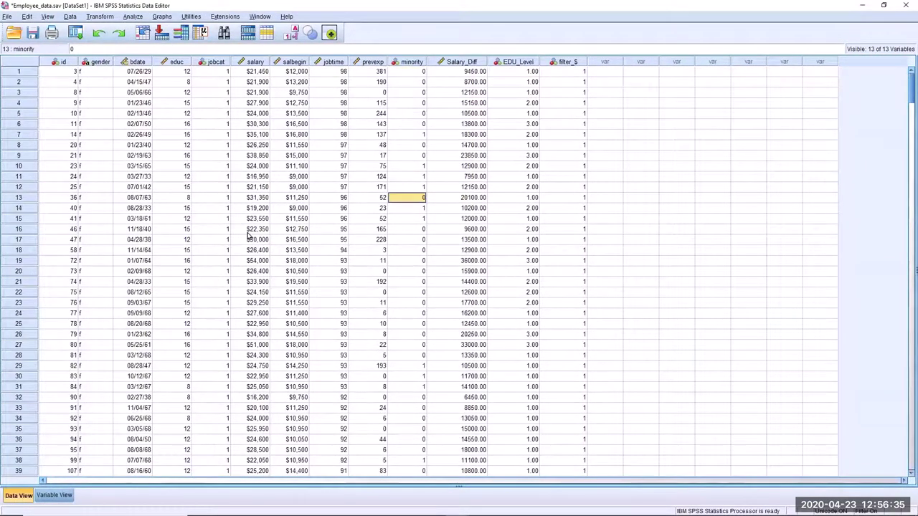
{"action": "left_click", "coordinate": [574, 72]}
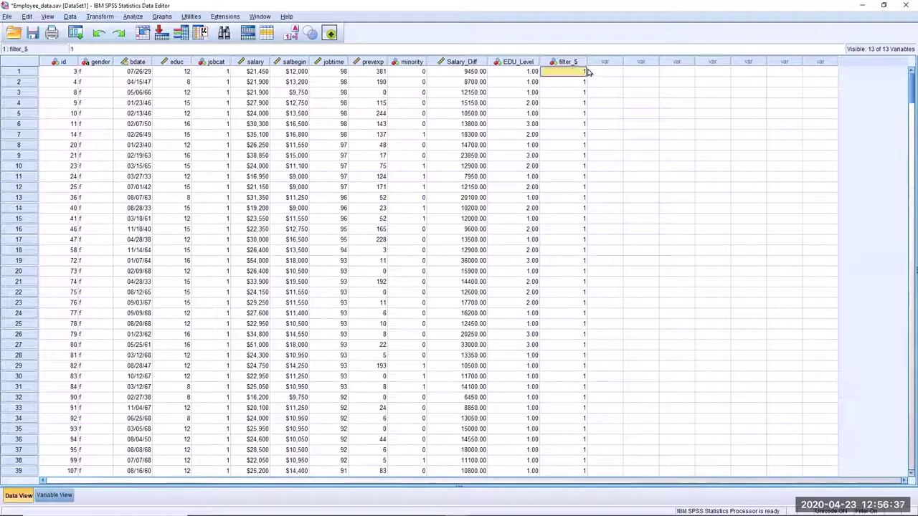
{"action": "left_click", "coordinate": [577, 62]}
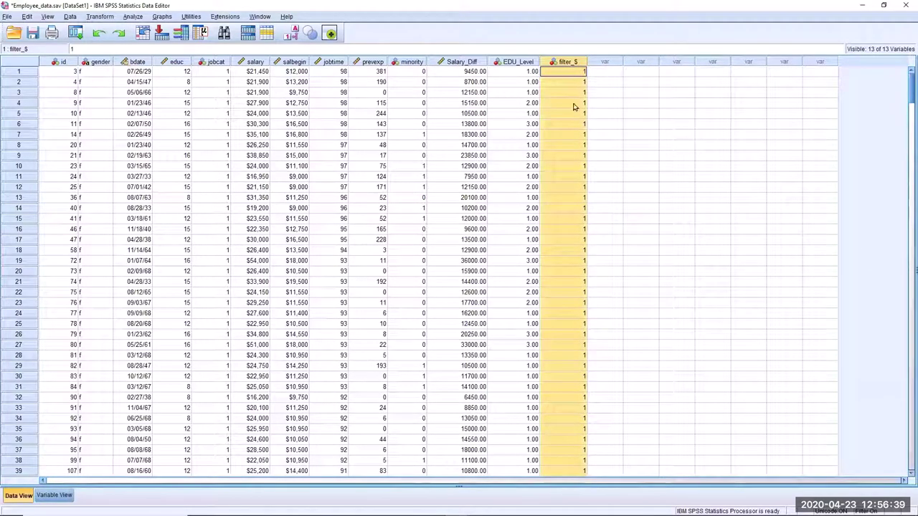
{"action": "left_click", "coordinate": [553, 134]}
{"action": "scroll", "coordinate": [558, 158], "scroll_direction": "down", "scroll_amount": 13}
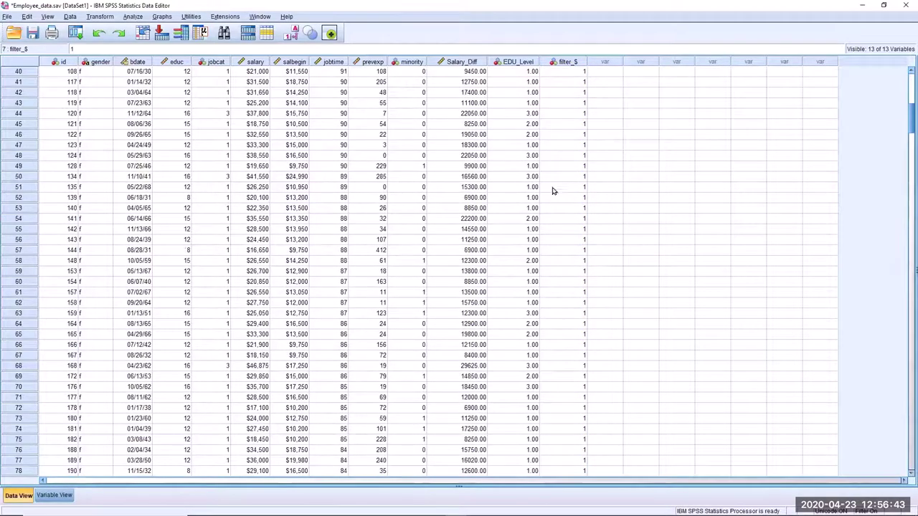
{"action": "scroll", "coordinate": [565, 179], "scroll_direction": "down", "scroll_amount": 16}
{"action": "scroll", "coordinate": [565, 179], "scroll_direction": "down", "scroll_amount": 20}
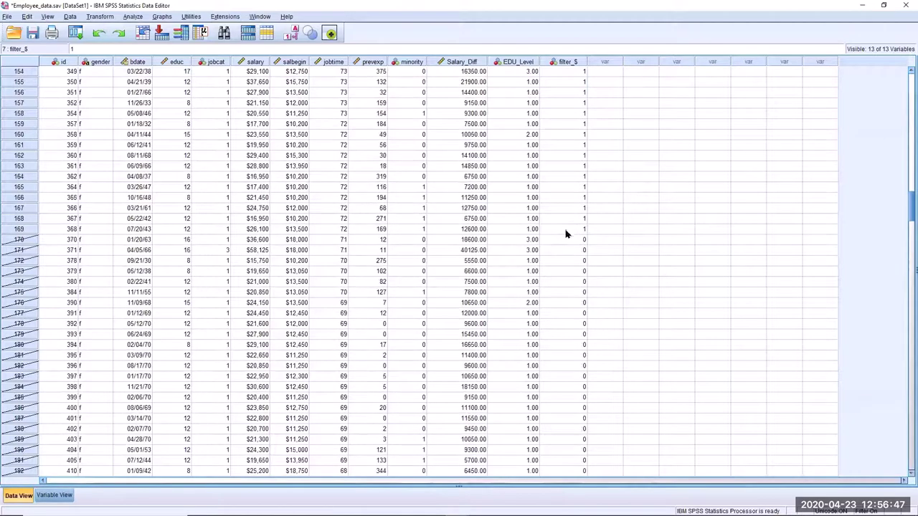
Examine the unselected cases from row 170 onward, comparing their case markers and filter_$ values with the selected cases above.
{"action": "left_click", "coordinate": [570, 252]}
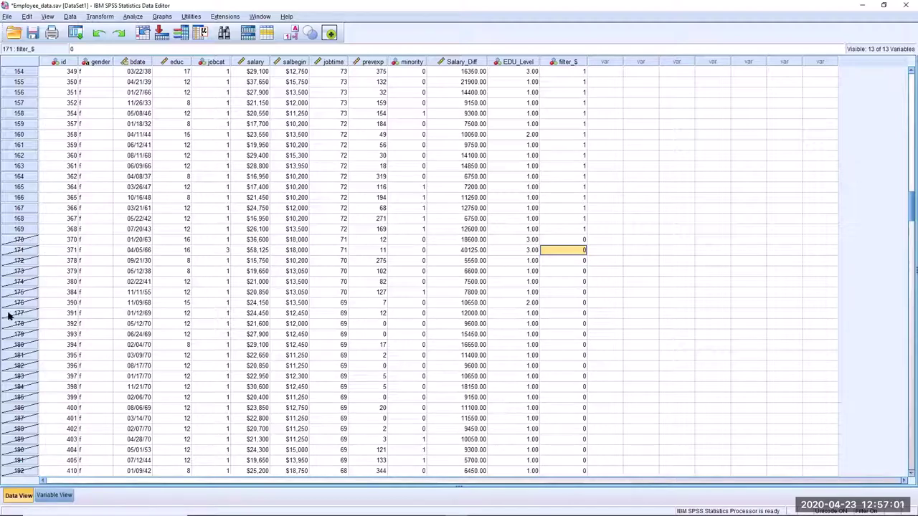
{"action": "scroll", "coordinate": [22, 377], "scroll_direction": "down", "scroll_amount": 9}
{"action": "scroll", "coordinate": [21, 377], "scroll_direction": "up", "scroll_amount": 4}
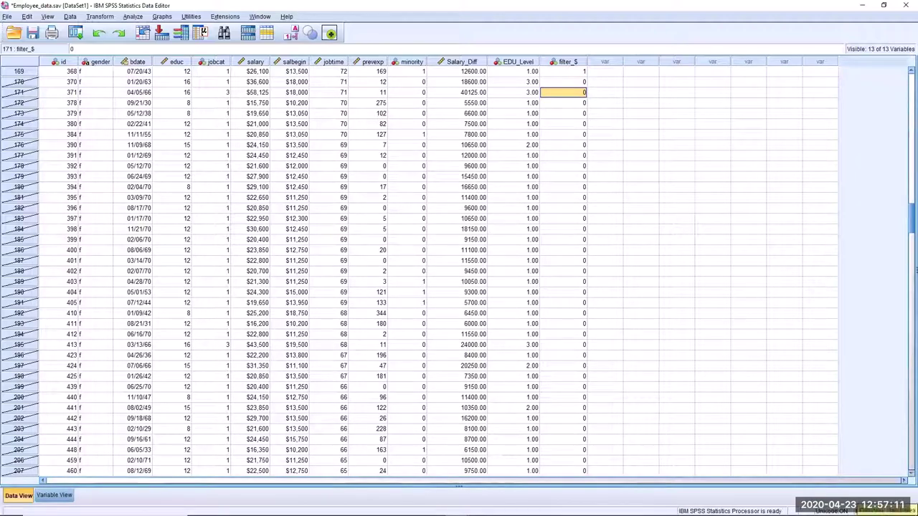
{"action": "scroll", "coordinate": [442, 264], "scroll_direction": "up", "scroll_amount": 2}
{"action": "key", "text": "Down"}
{"action": "key", "text": "Down"}
{"action": "key", "text": "Down"}
{"action": "key", "text": "Down"}
{"action": "key", "text": "Down"}
{"action": "key", "text": "Down"}
{"action": "key", "text": "Up"}
{"action": "key", "text": "Up"}
{"action": "key", "text": "Up"}
{"action": "key", "text": "Up"}
{"action": "key", "text": "Up"}
{"action": "key", "text": "Up"}
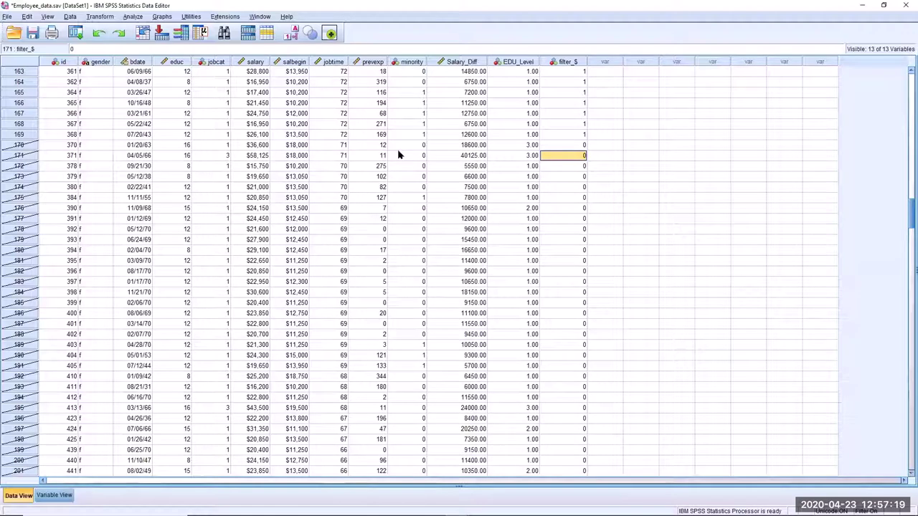
Run Descriptives on educational level, current salary, beginning salary, months since hire and previous experience for the filtered cases, and examine the table.
{"action": "left_click", "coordinate": [75, 33]}
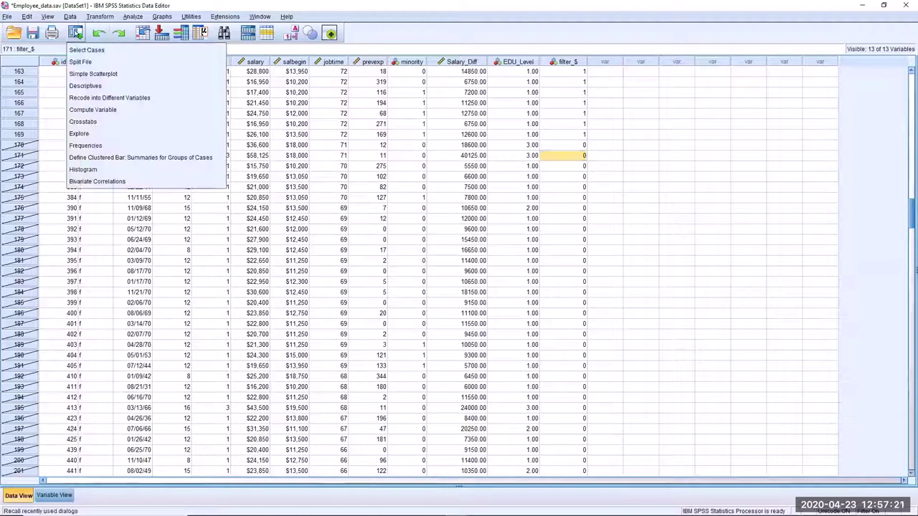
{"action": "left_click", "coordinate": [84, 86]}
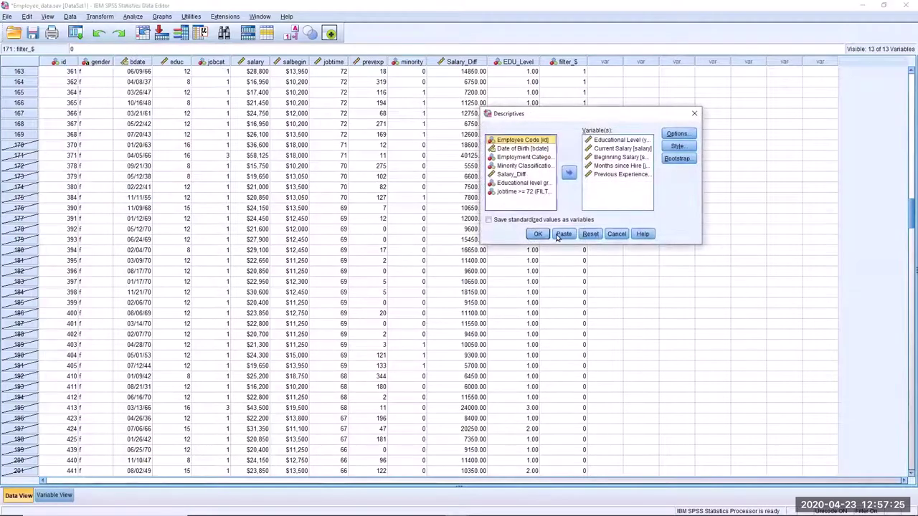
{"action": "left_click", "coordinate": [538, 235]}
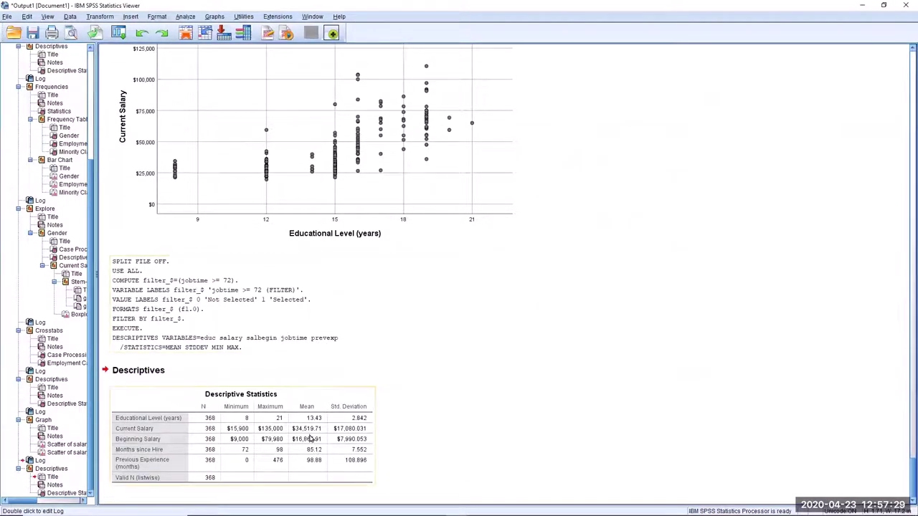
{"action": "left_click", "coordinate": [310, 439]}
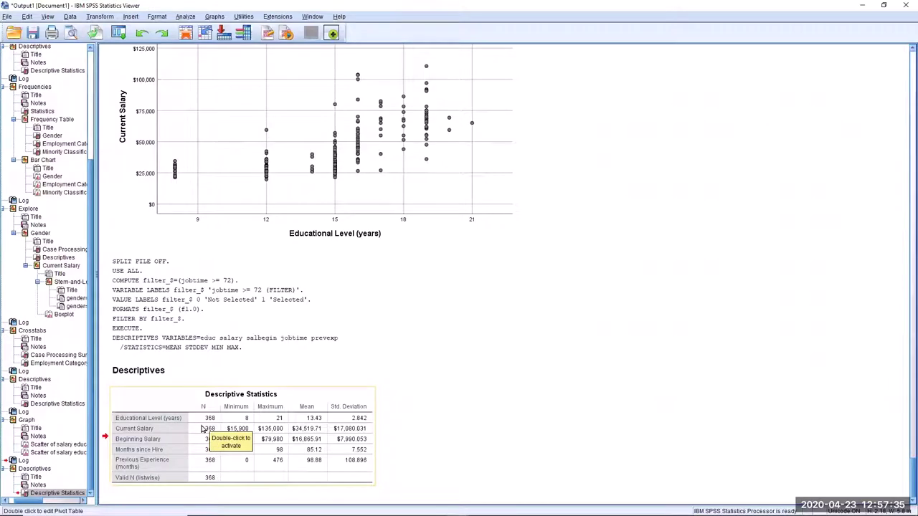
Switch back to the Employee_data Data Editor and turn off the jobtime filter by selecting all cases.
{"action": "mouse_move", "coordinate": [315, 510]}
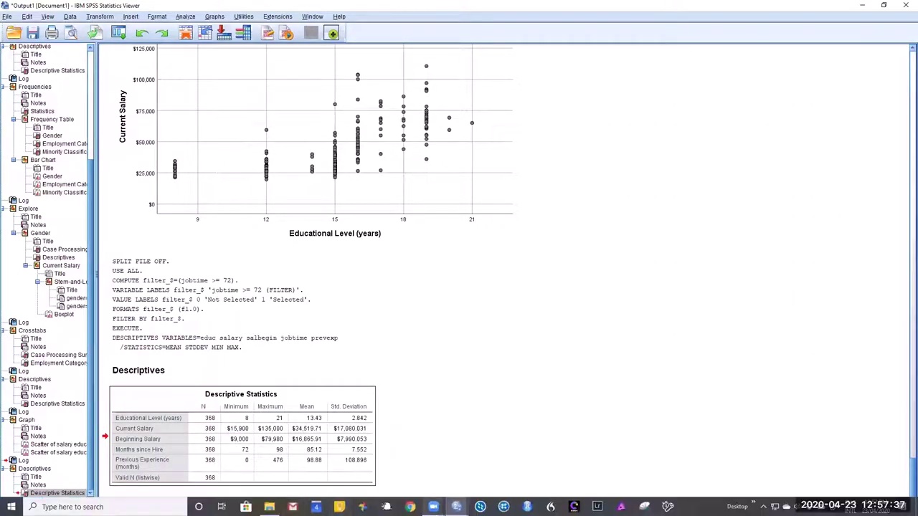
{"action": "mouse_move", "coordinate": [456, 507]}
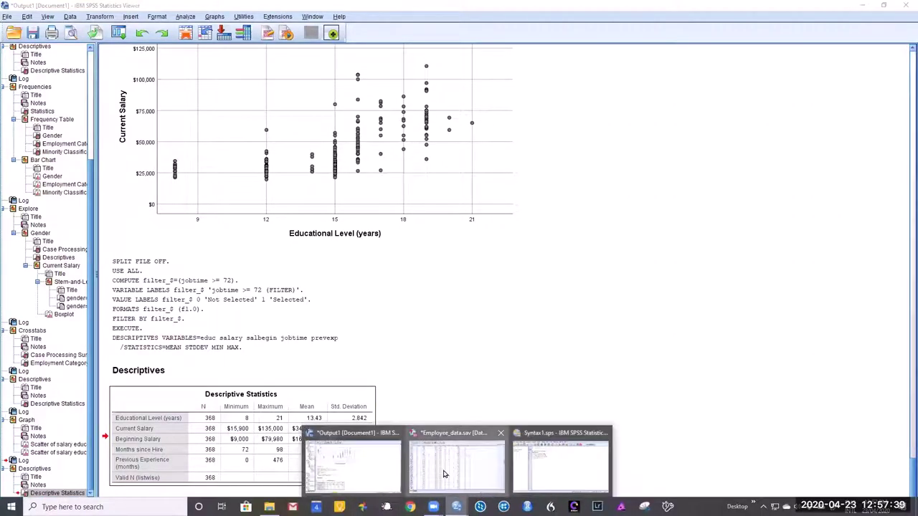
{"action": "left_click", "coordinate": [459, 459]}
{"action": "left_click", "coordinate": [71, 17]}
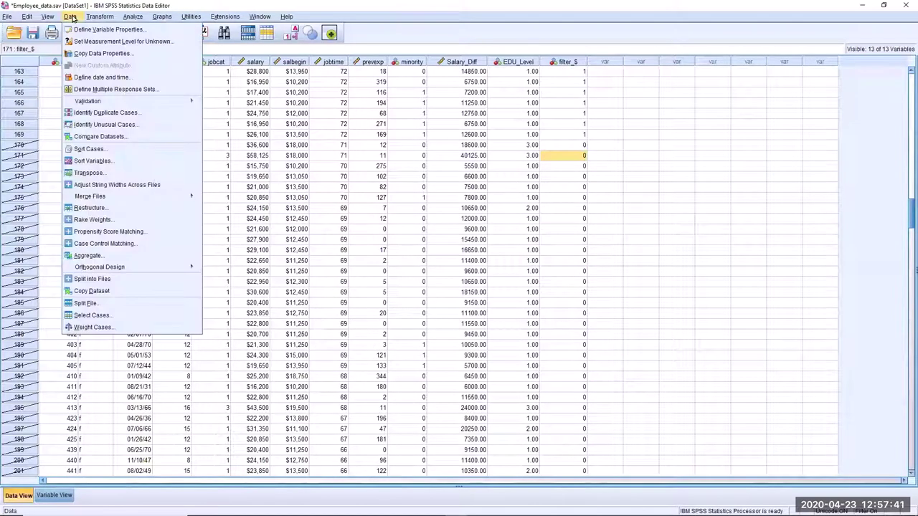
{"action": "left_click", "coordinate": [92, 316]}
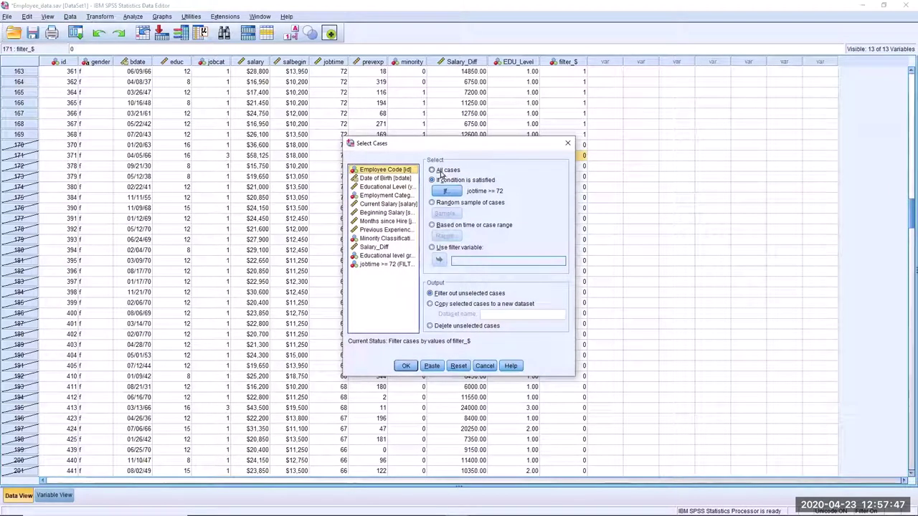
{"action": "left_click", "coordinate": [441, 172]}
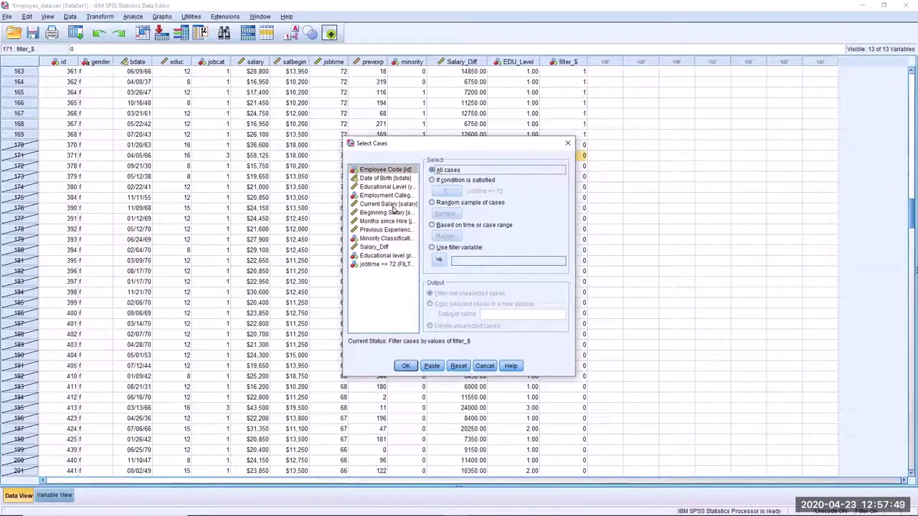
{"action": "left_click", "coordinate": [406, 367]}
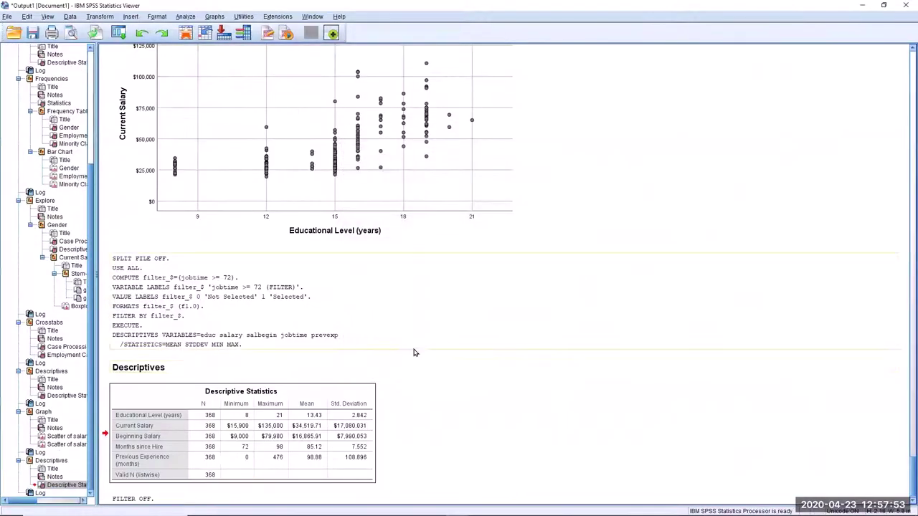